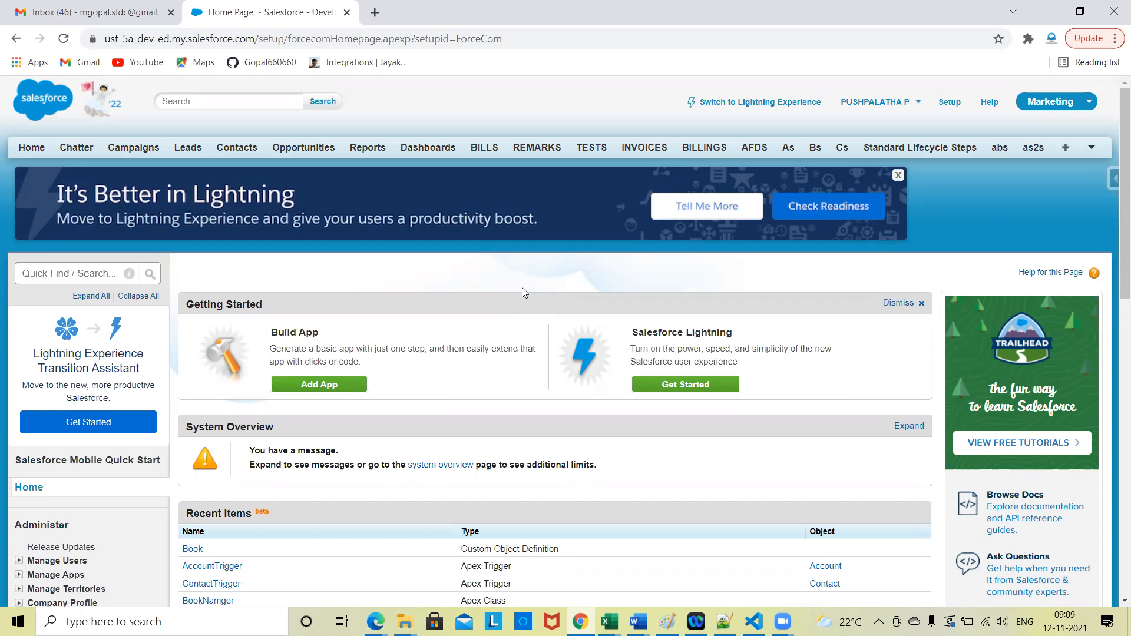
Step: Start a new lead and fill in the lead's first name and last name
left_click(190, 151)
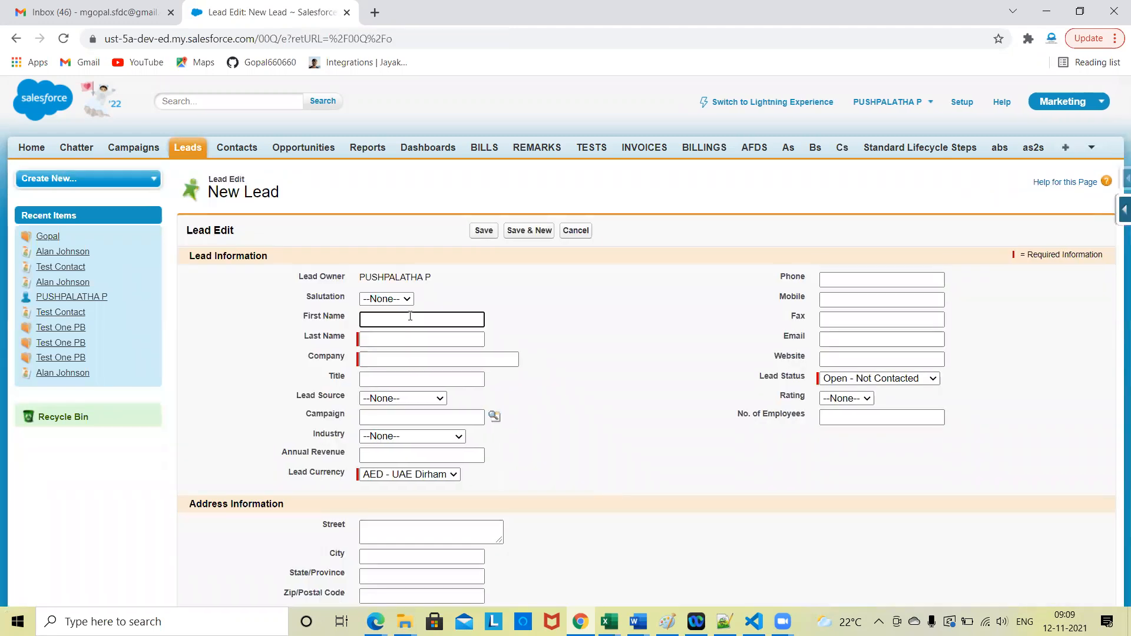
type("Gopal Test")
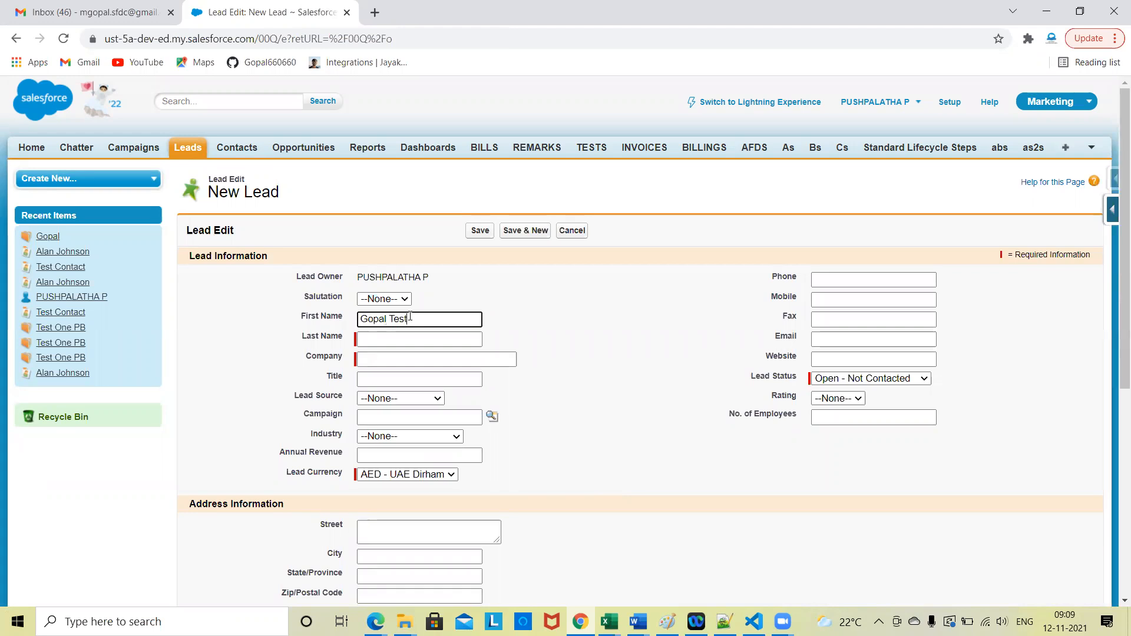
type(" Lead")
left_click(510, 338)
left_click(432, 340)
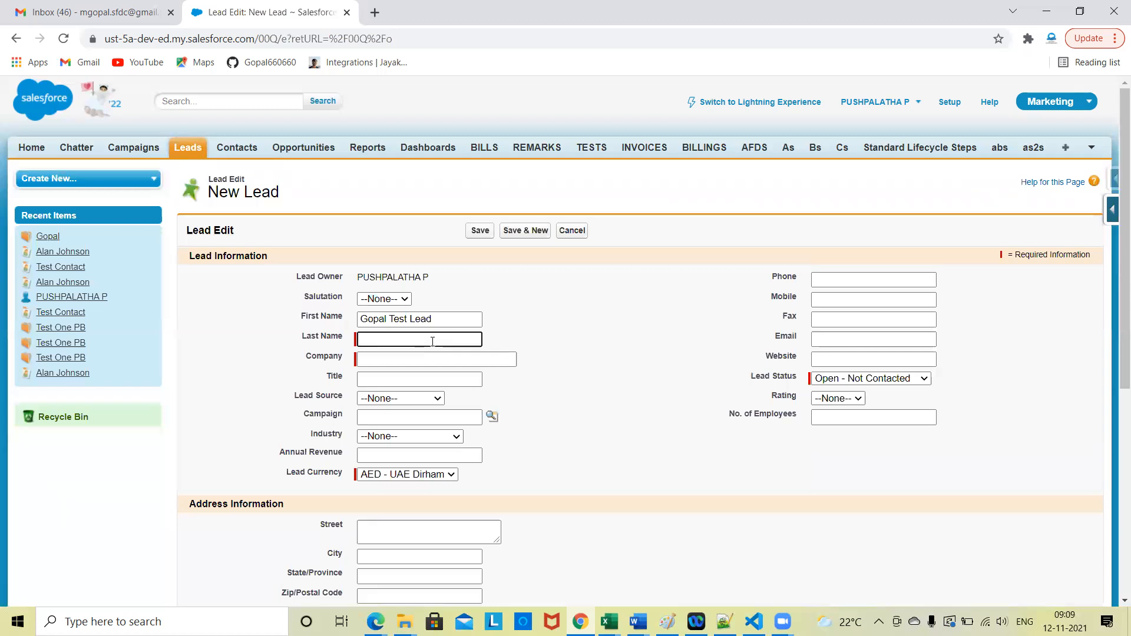
type("Assi")
key("BackSpace")
key("BackSpace")
key("BackSpace")
key("BackSpace")
type("Test")
left_click(540, 341)
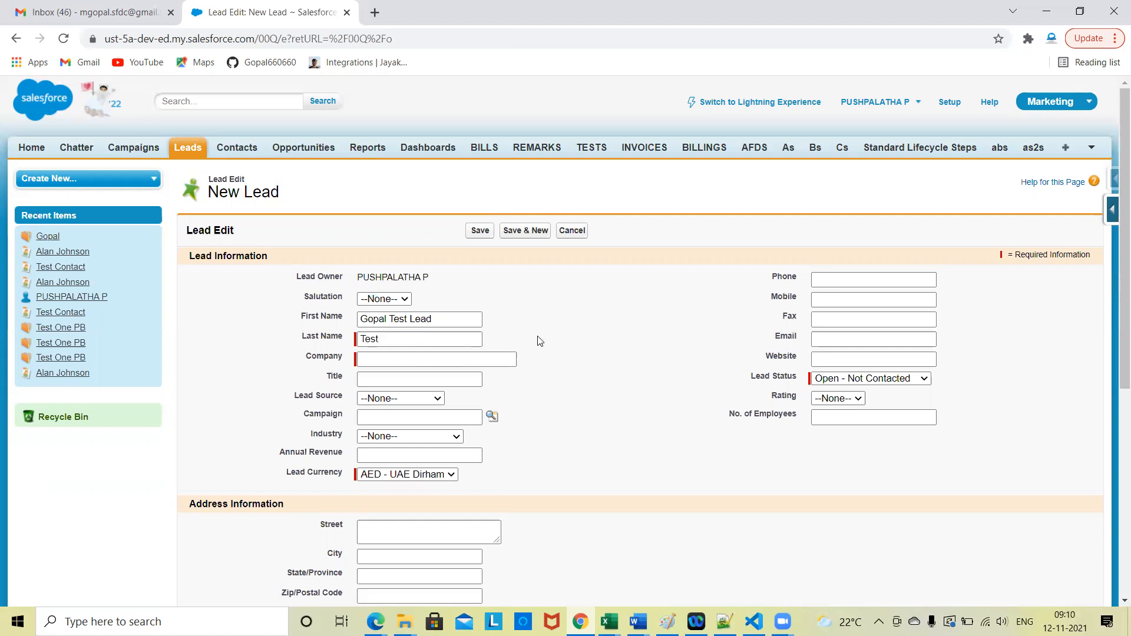
Step: Set the new lead's company to infy and save the lead
left_click(461, 362)
type("infy")
left_click(528, 369)
scroll(528, 370, "down", 1)
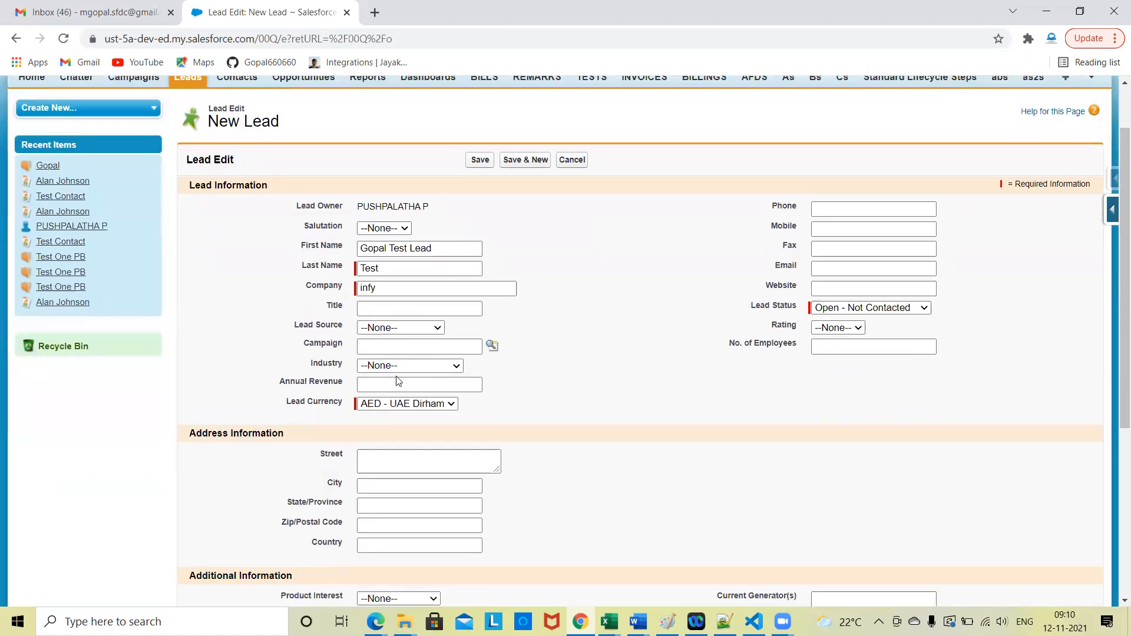
left_click(859, 310)
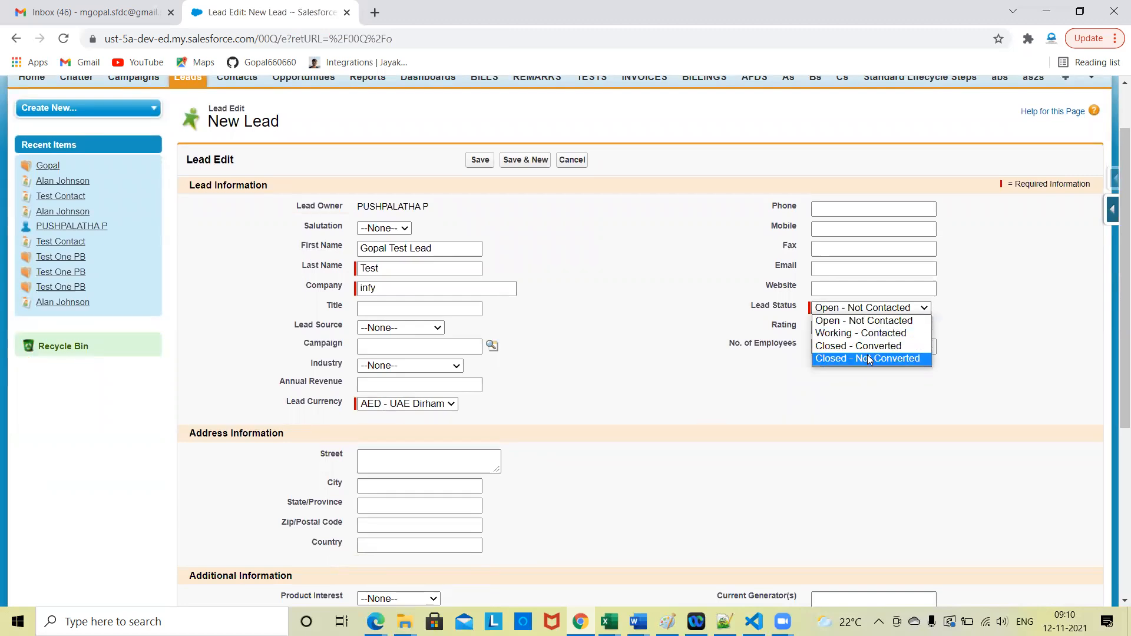
left_click(590, 469)
scroll(590, 469, "down", 5)
scroll(590, 469, "up", 6)
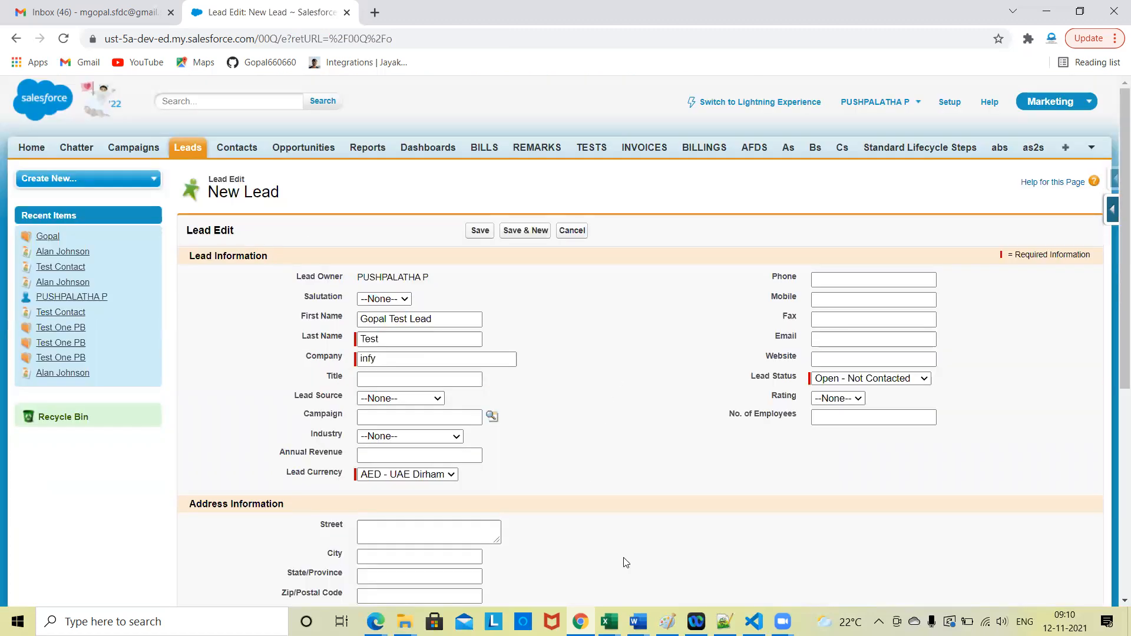
scroll(624, 563, "down", 6)
scroll(608, 450, "up", 6)
left_click(480, 231)
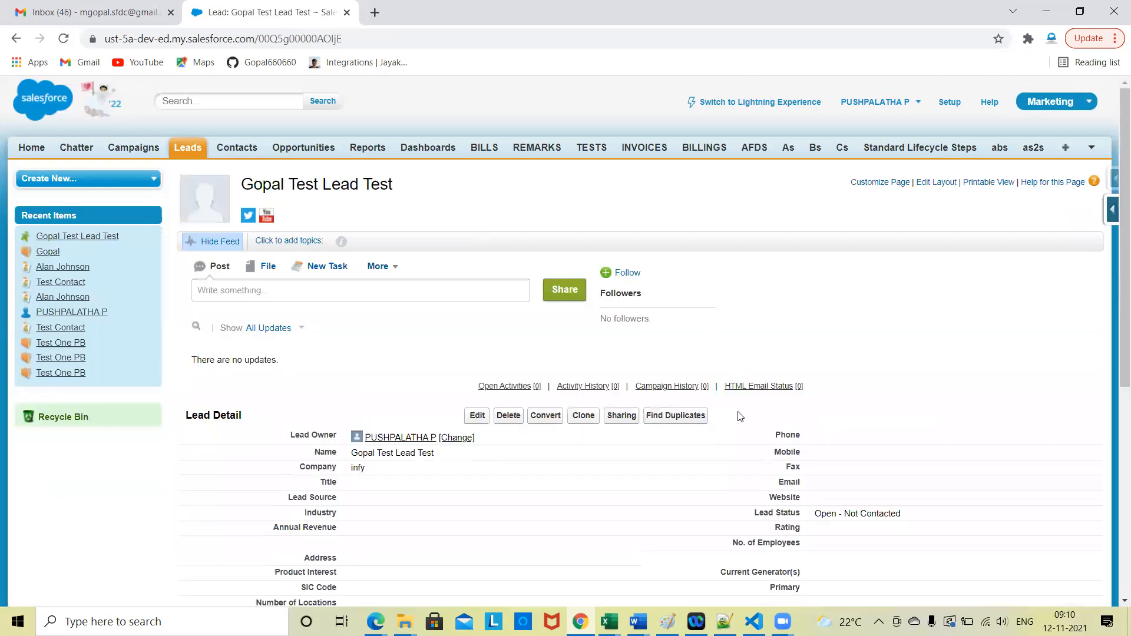
Step: Add a phone number and an e-mail address to the lead's details and save the record
scroll(741, 416, "down", 4)
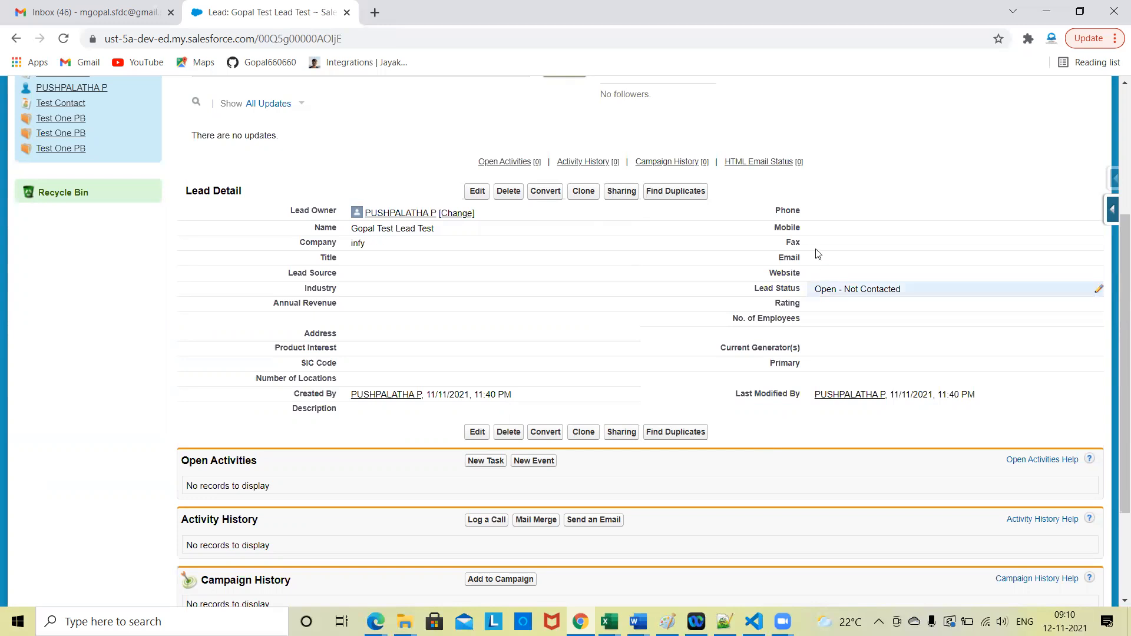
double_click(829, 214)
type("9874585")
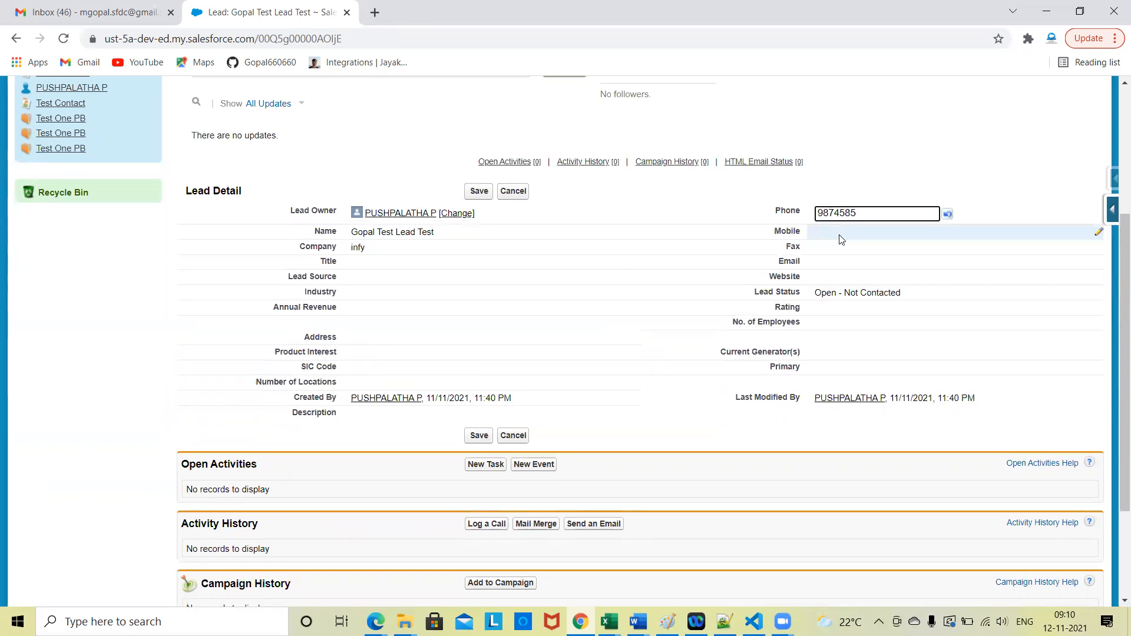
left_click(840, 239)
double_click(833, 263)
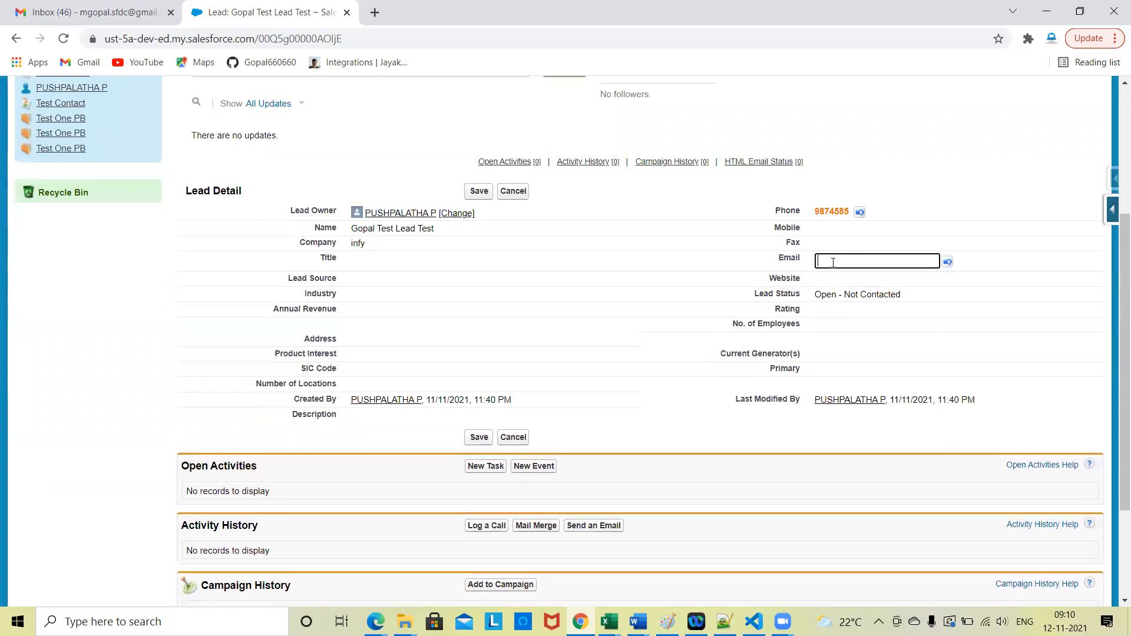
left_click(857, 157)
left_click(480, 192)
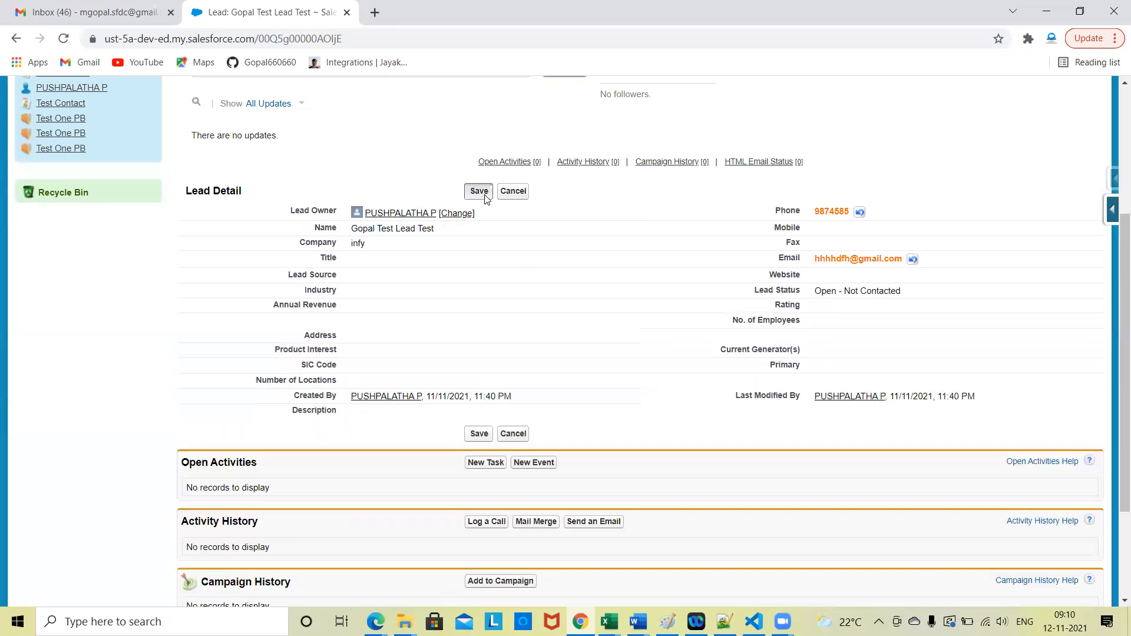
Step: Start converting the lead and choose Call as the subject of the follow-up task
scroll(739, 370, "down", 4)
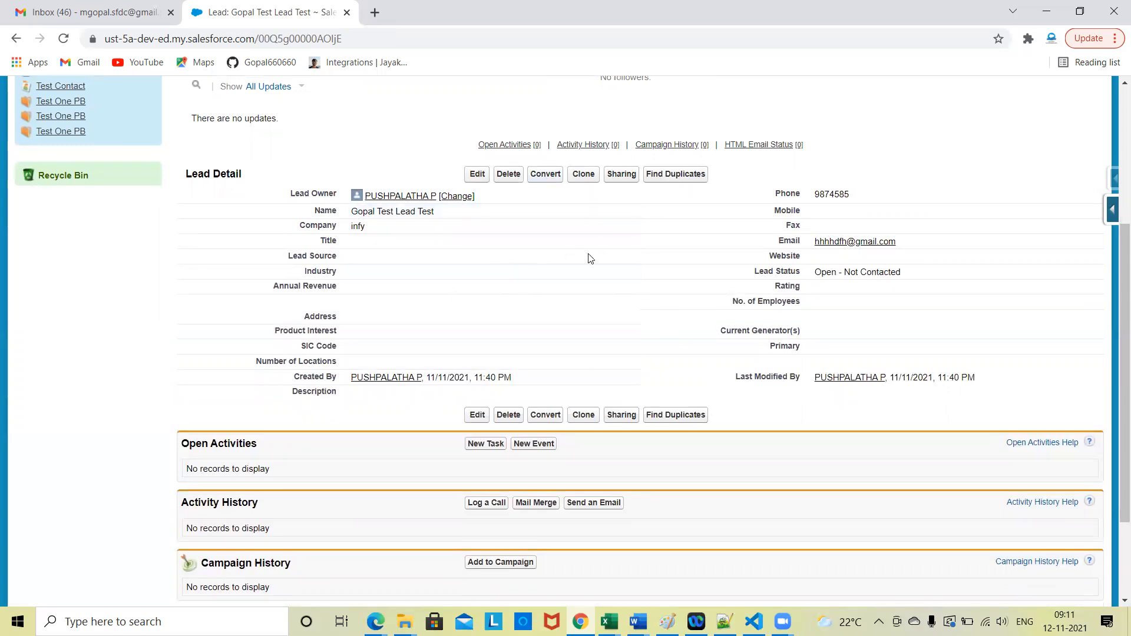
left_click(545, 175)
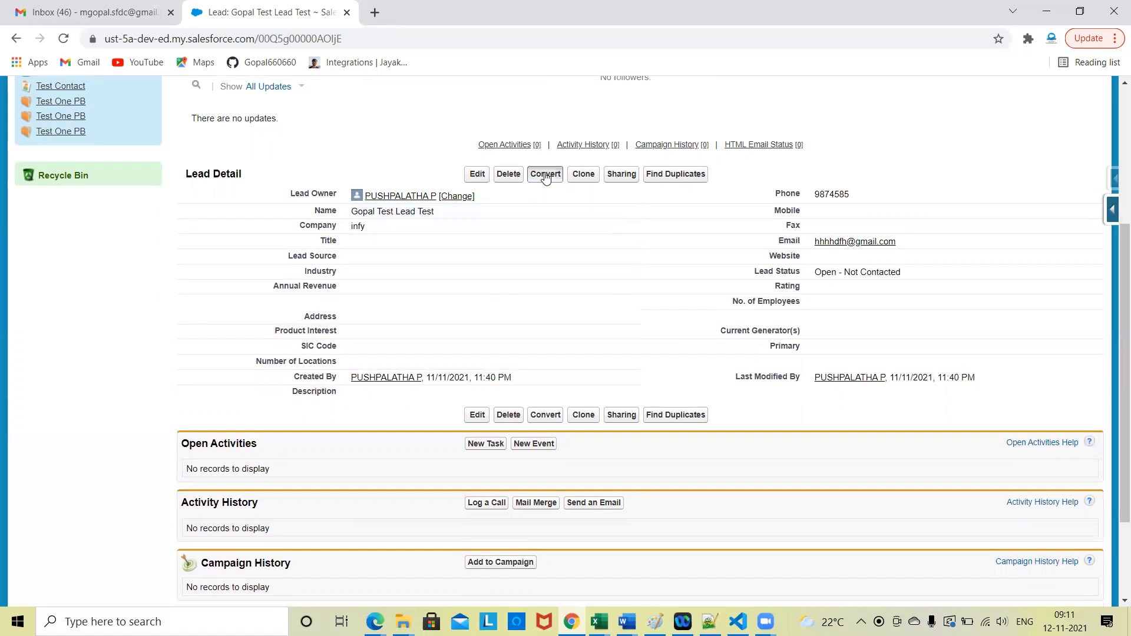
scroll(660, 405, "down", 2)
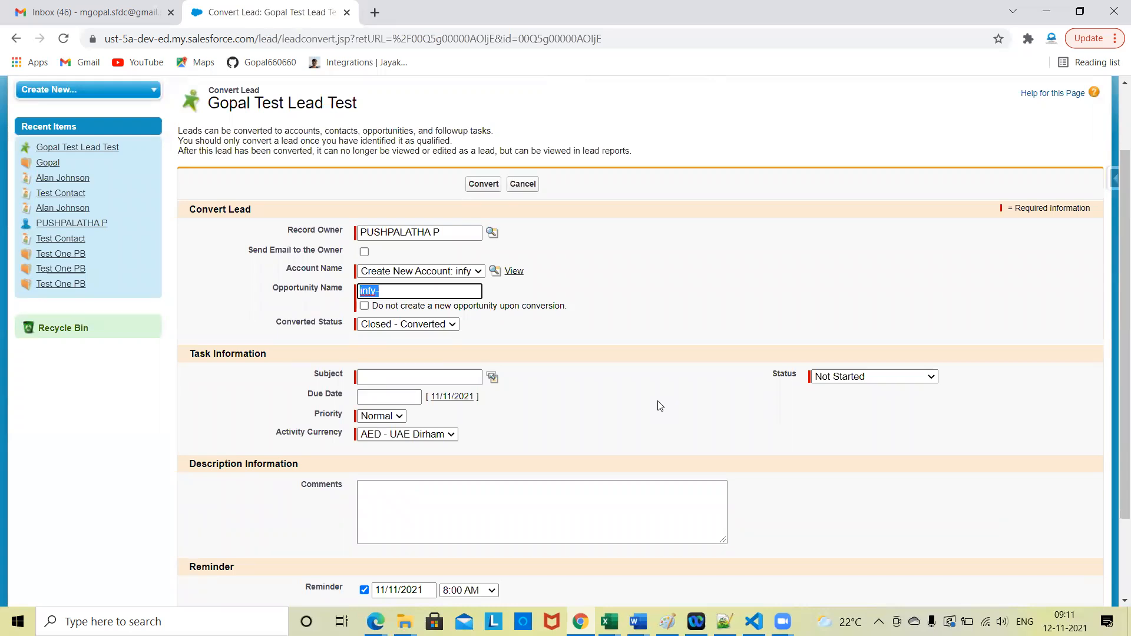
scroll(660, 406, "down", 2)
scroll(661, 406, "up", 1)
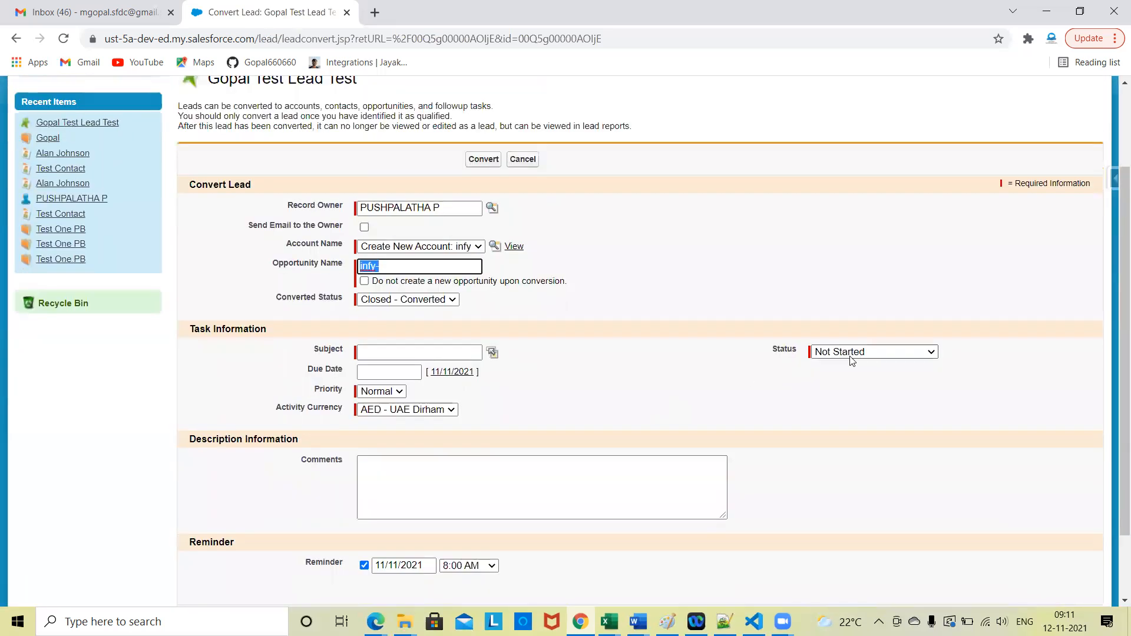
scroll(851, 362, "down", 1)
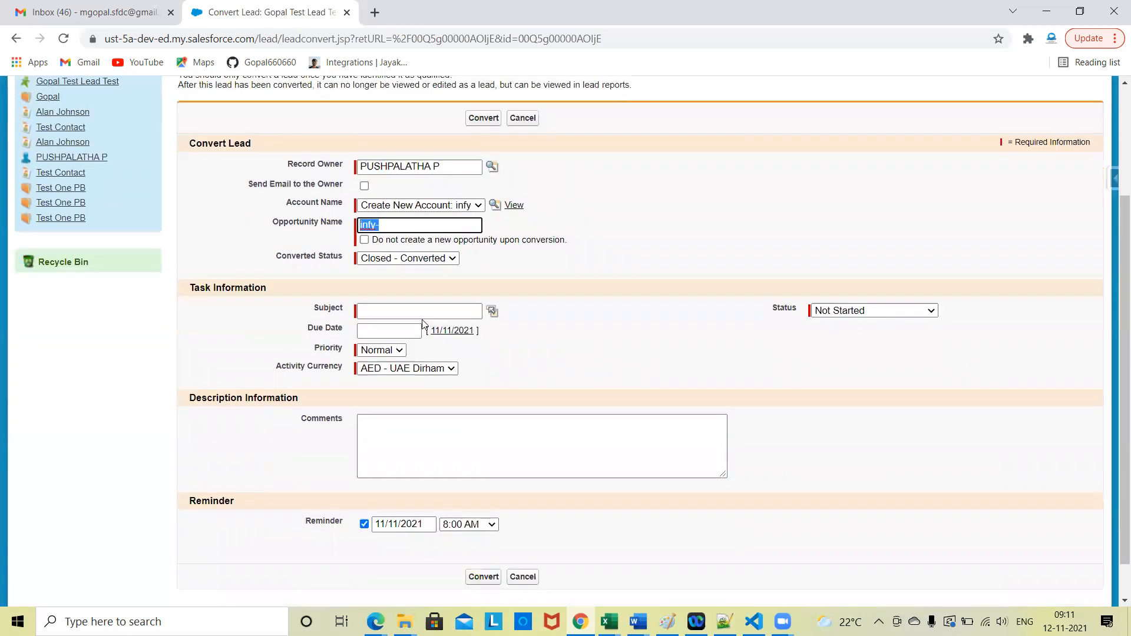
left_click(491, 312)
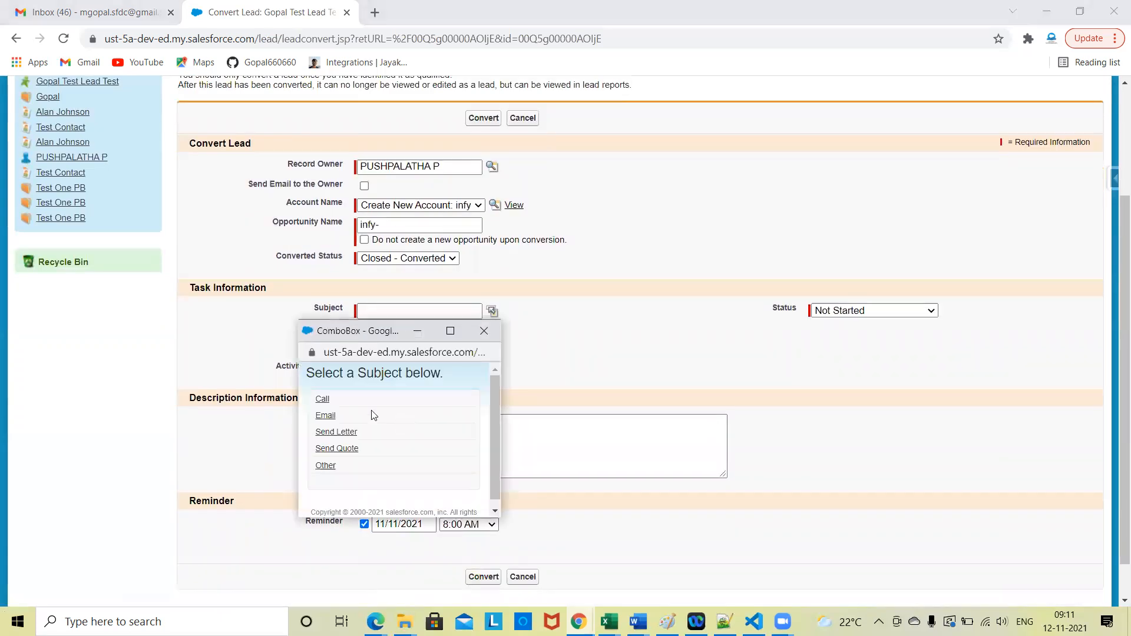
left_click(323, 400)
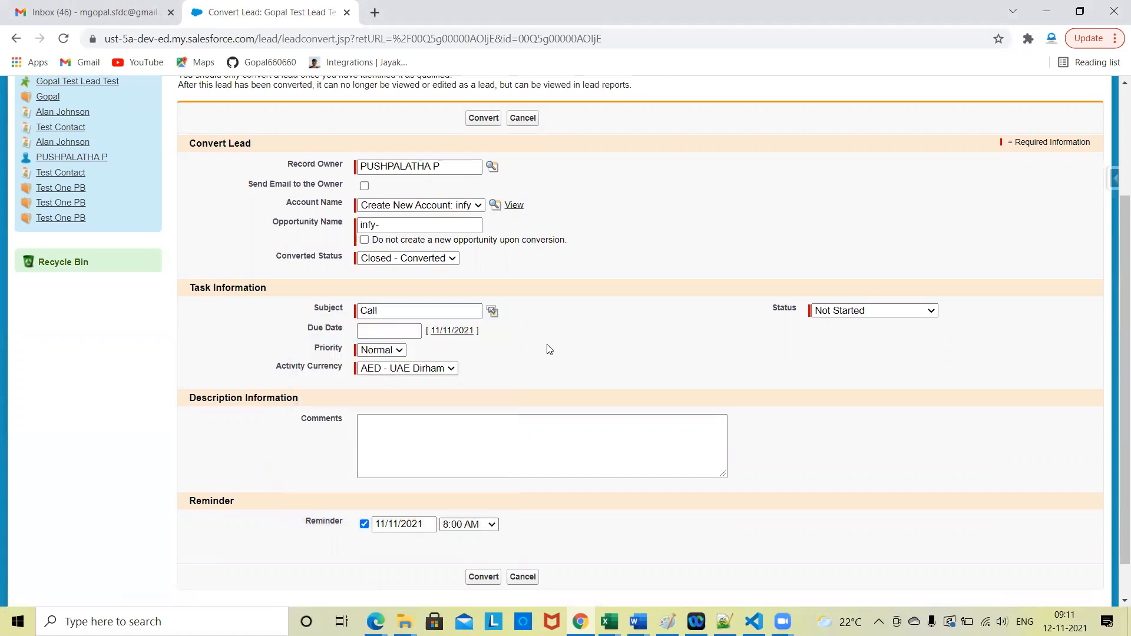
Step: Convert the lead with a new infy account, the opportunity infy- and the status Closed - Converted
scroll(547, 352, "down", 1)
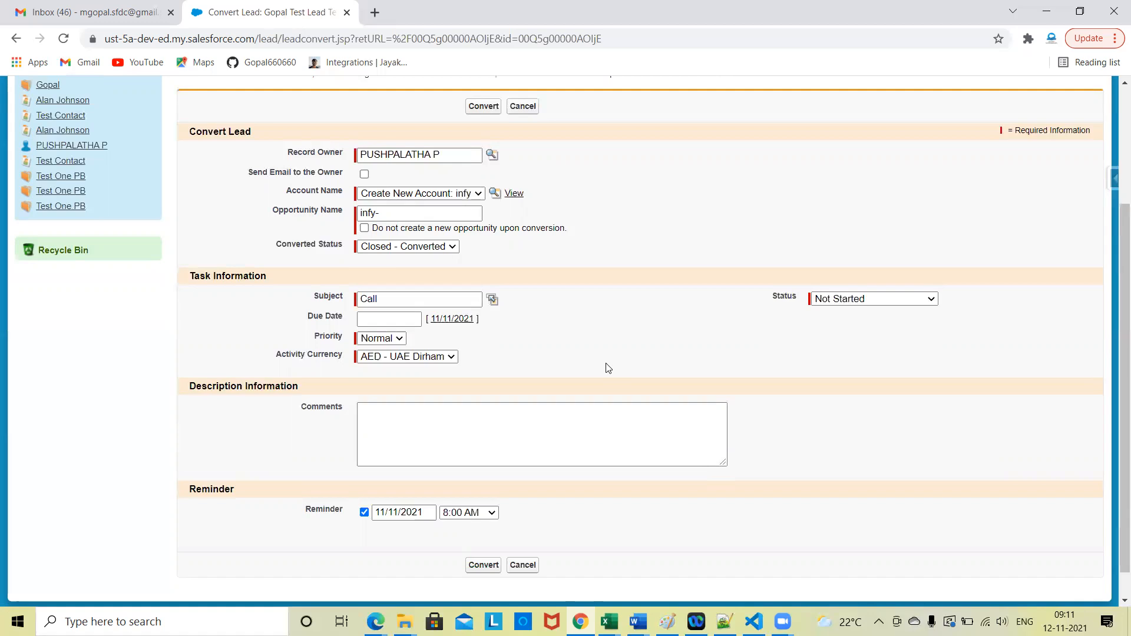
scroll(608, 368, "down", 1)
scroll(532, 374, "up", 1)
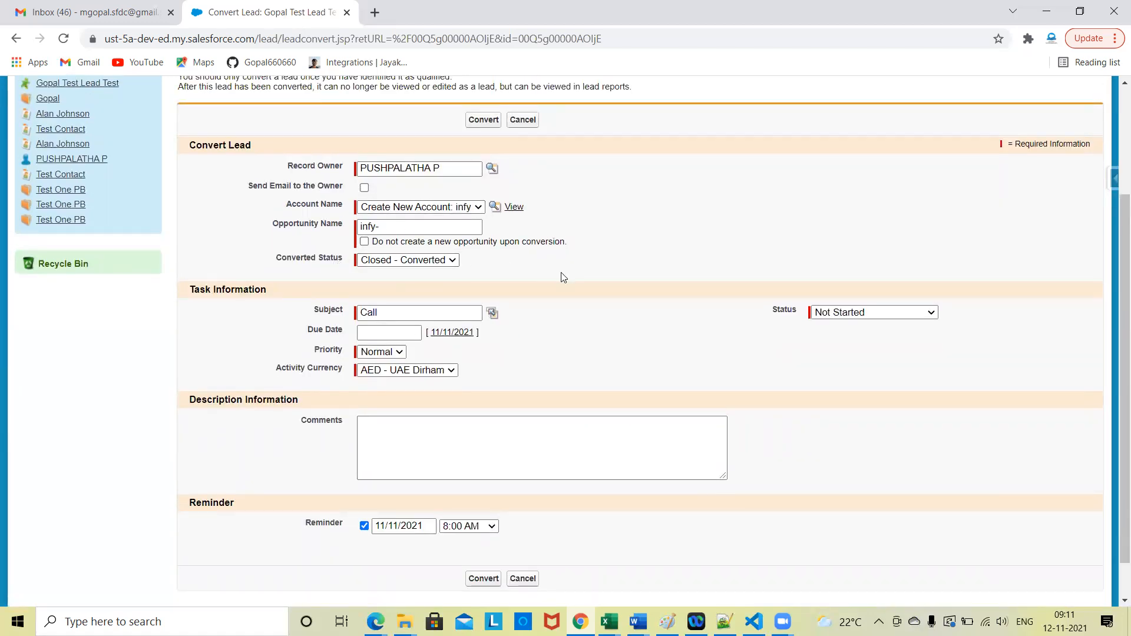
scroll(564, 277, "up", 3)
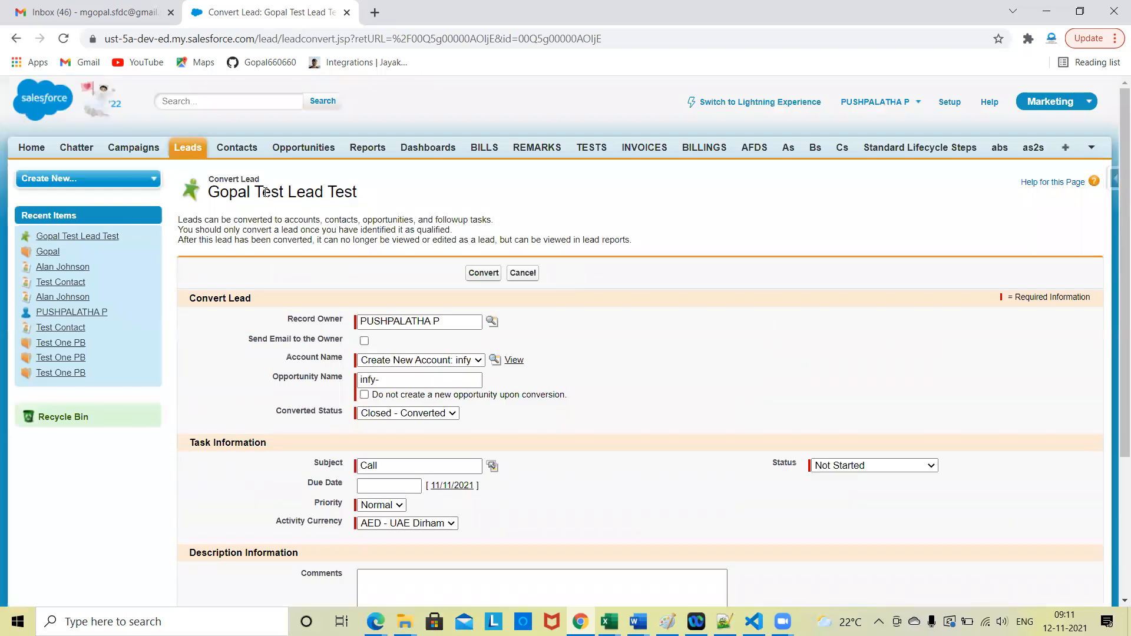
triple_click(305, 192)
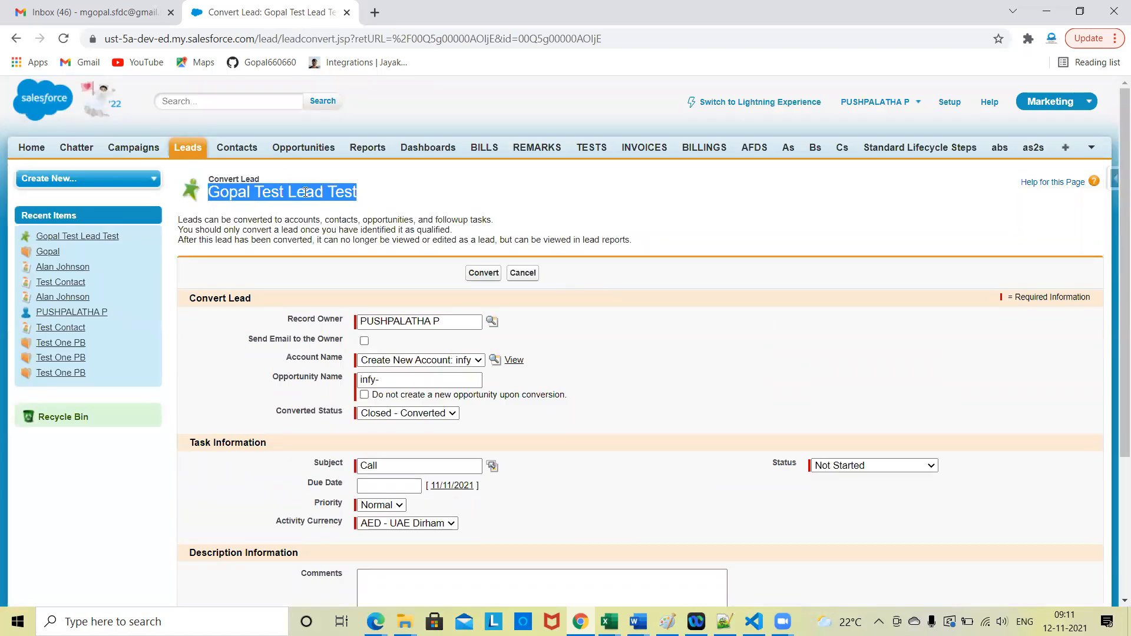
left_click(261, 192)
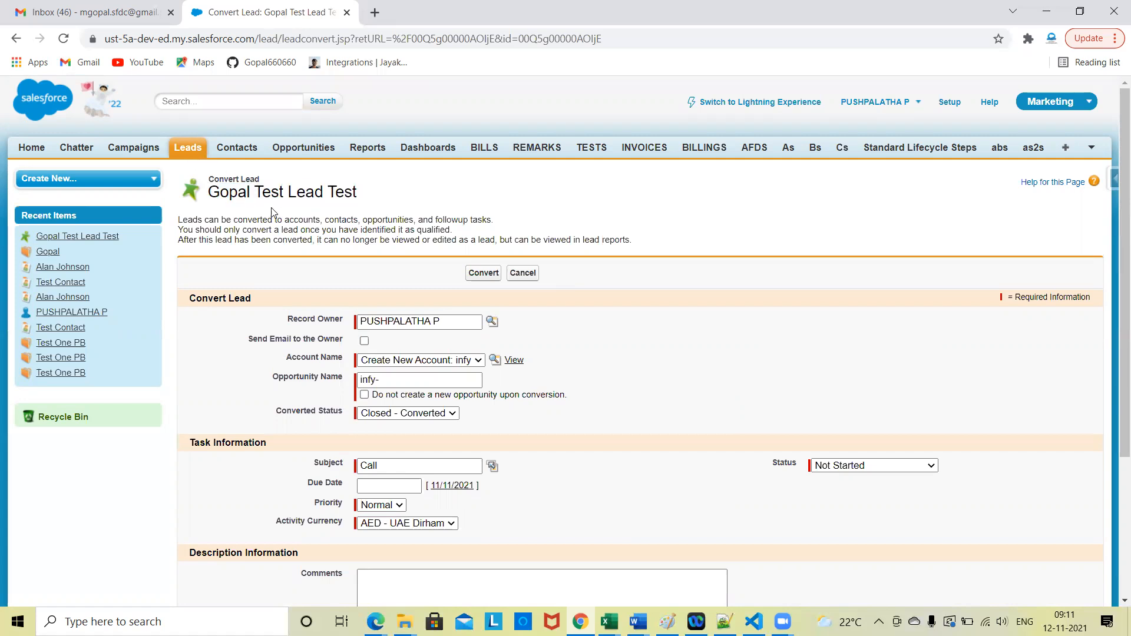
left_click(479, 274)
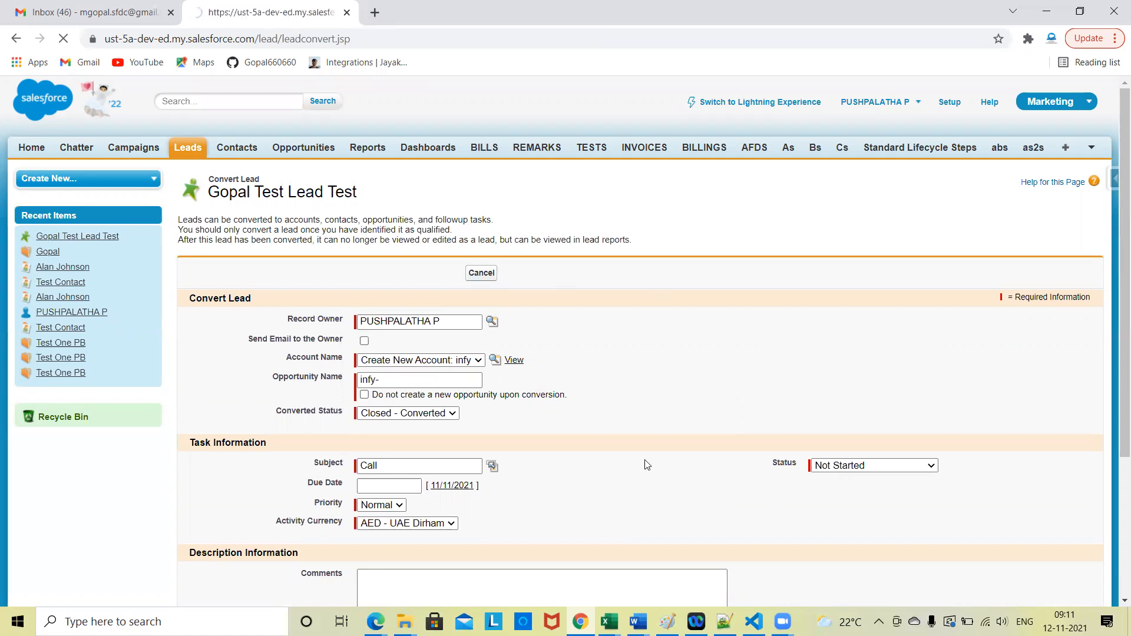
Step: Examine the infy account's details and its related contacts, opportunities and open activities
scroll(645, 463, "down", 5)
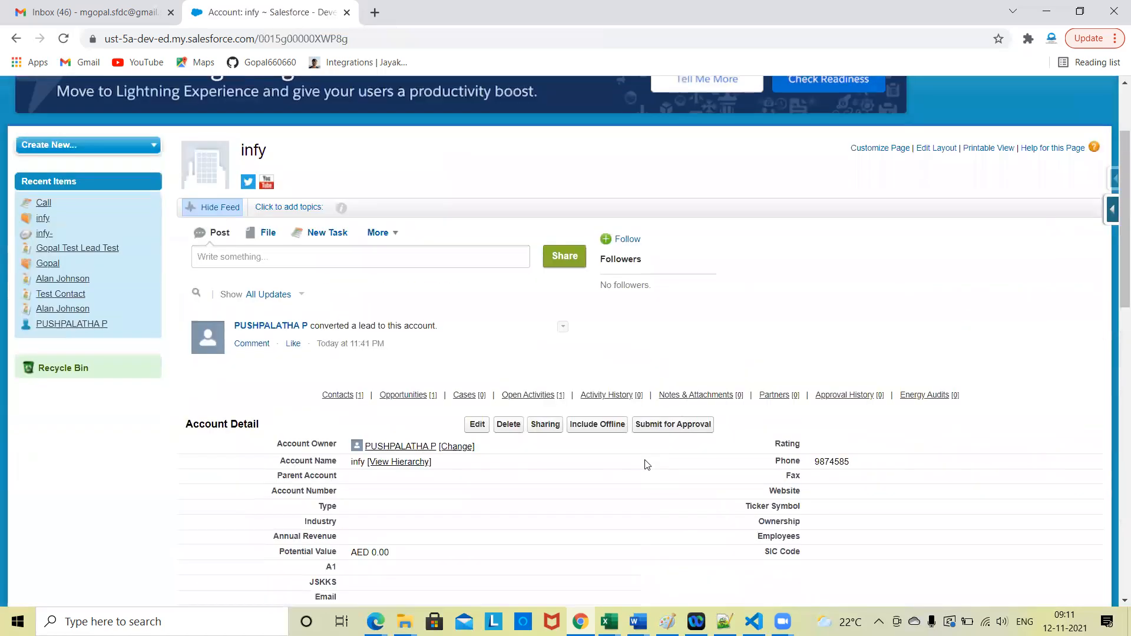
scroll(670, 404, "down", 4)
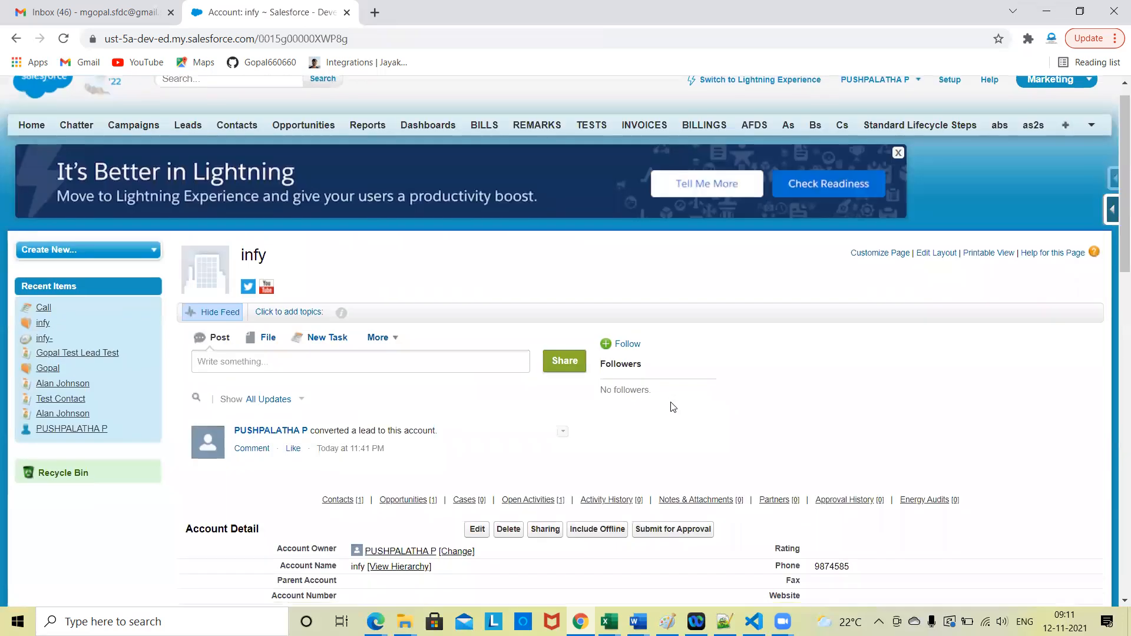
scroll(670, 404, "down", 4)
triple_click(218, 281)
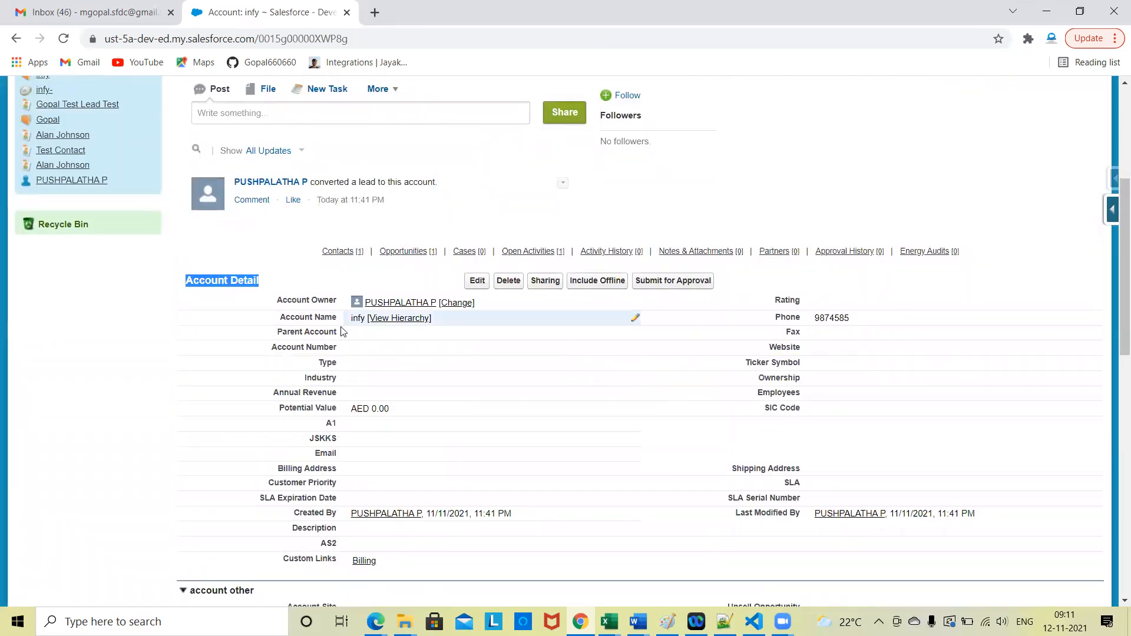
scroll(462, 411, "down", 5)
right_click(462, 411)
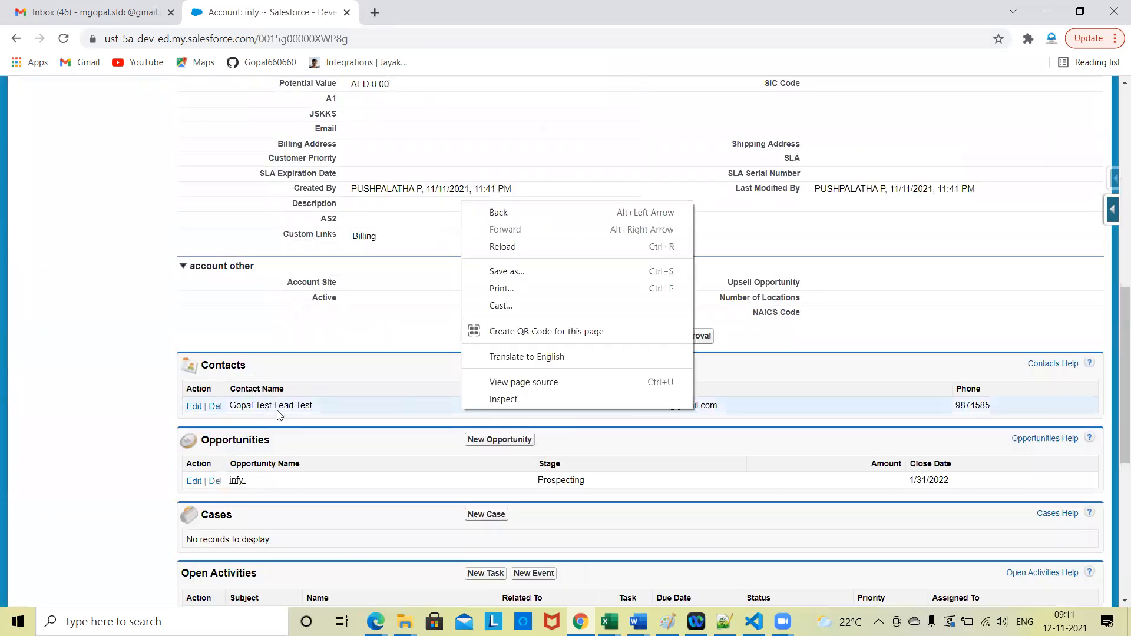
left_click(396, 449)
scroll(353, 442, "down", 1)
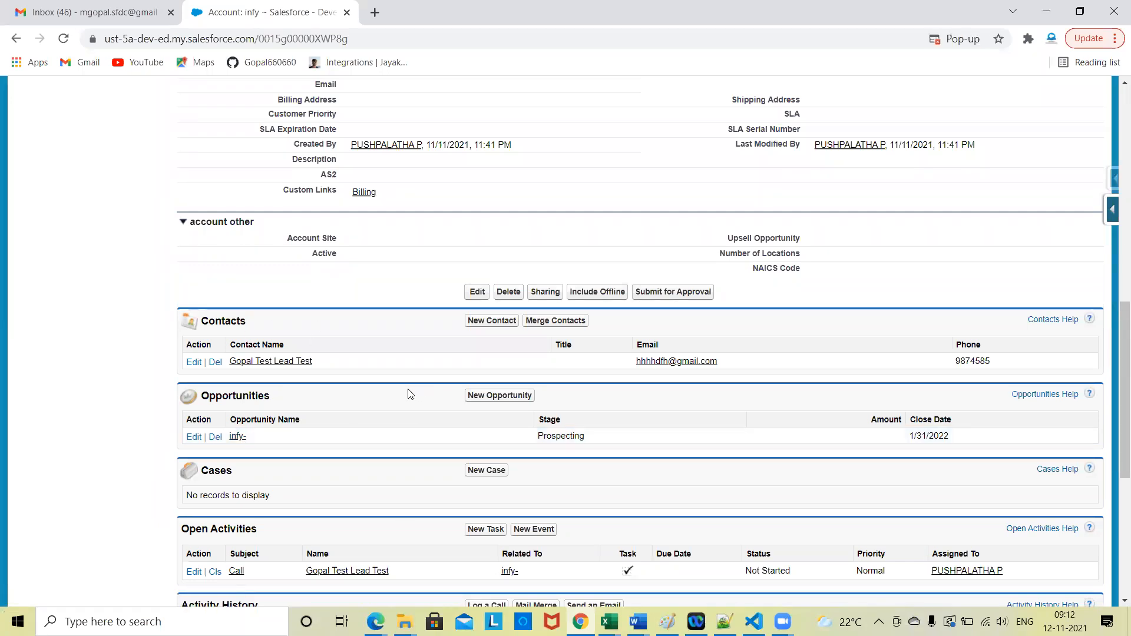
scroll(411, 393, "up", 8)
scroll(238, 362, "down", 8)
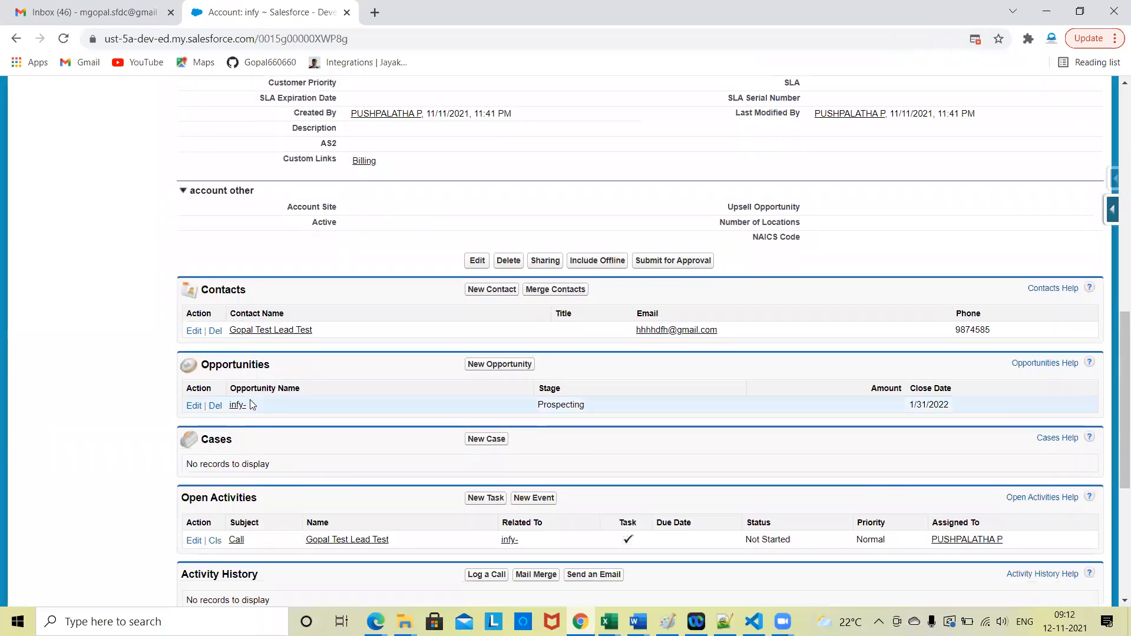
scroll(383, 488, "down", 2)
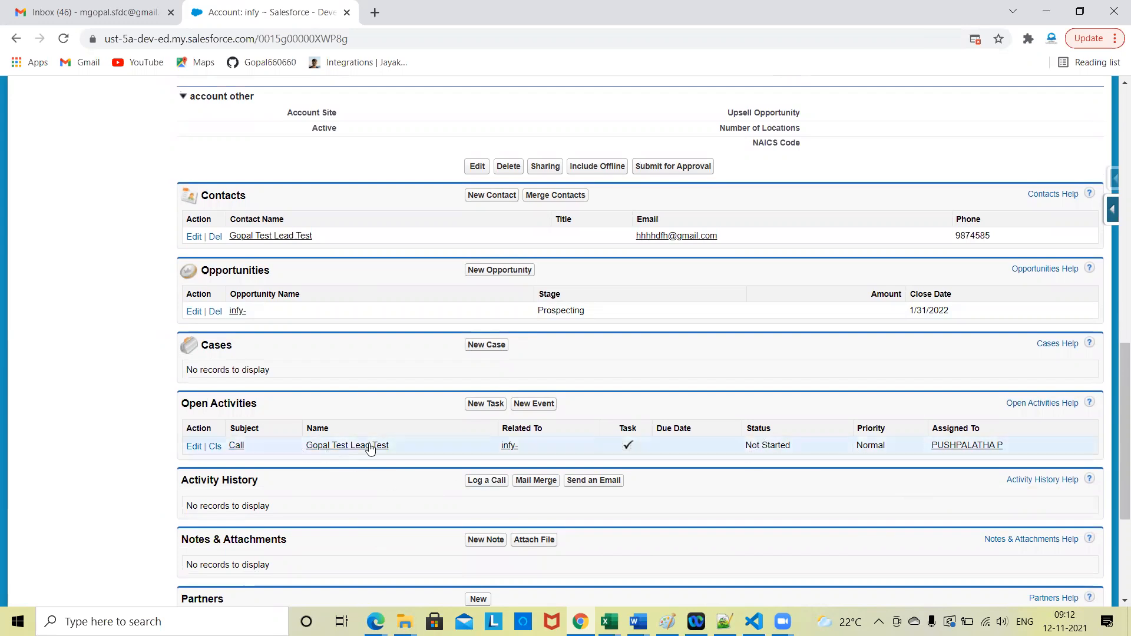
scroll(330, 312, "up", 1)
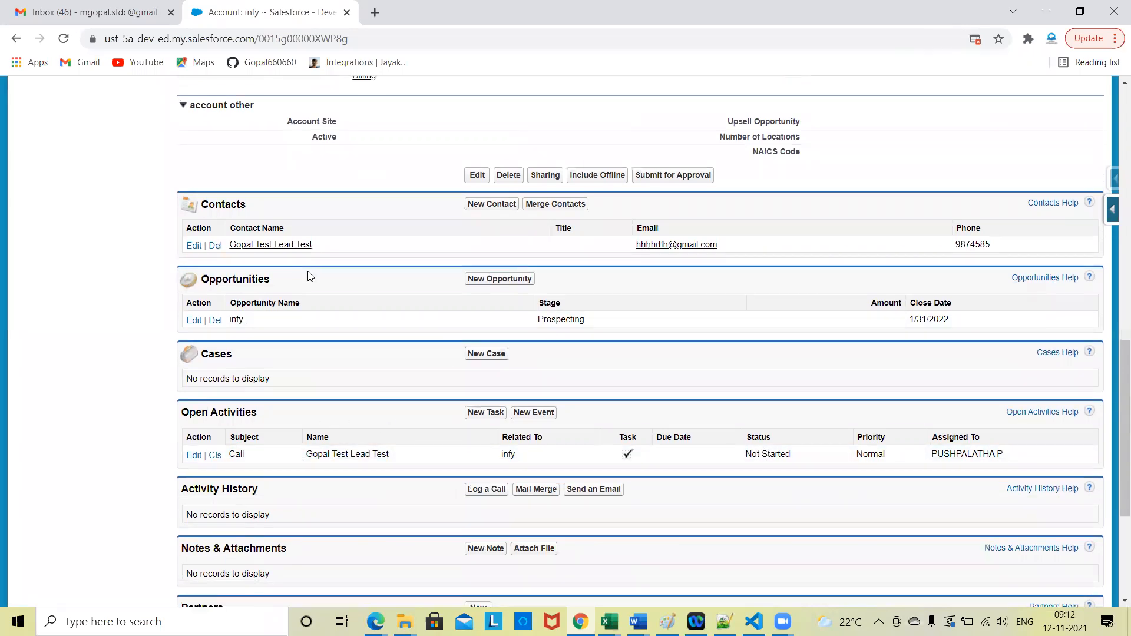
Step: Open the infy account's related contact and the infy- opportunity in separate new browser tabs
right_click(297, 252)
left_click_drag(263, 267, 265, 273)
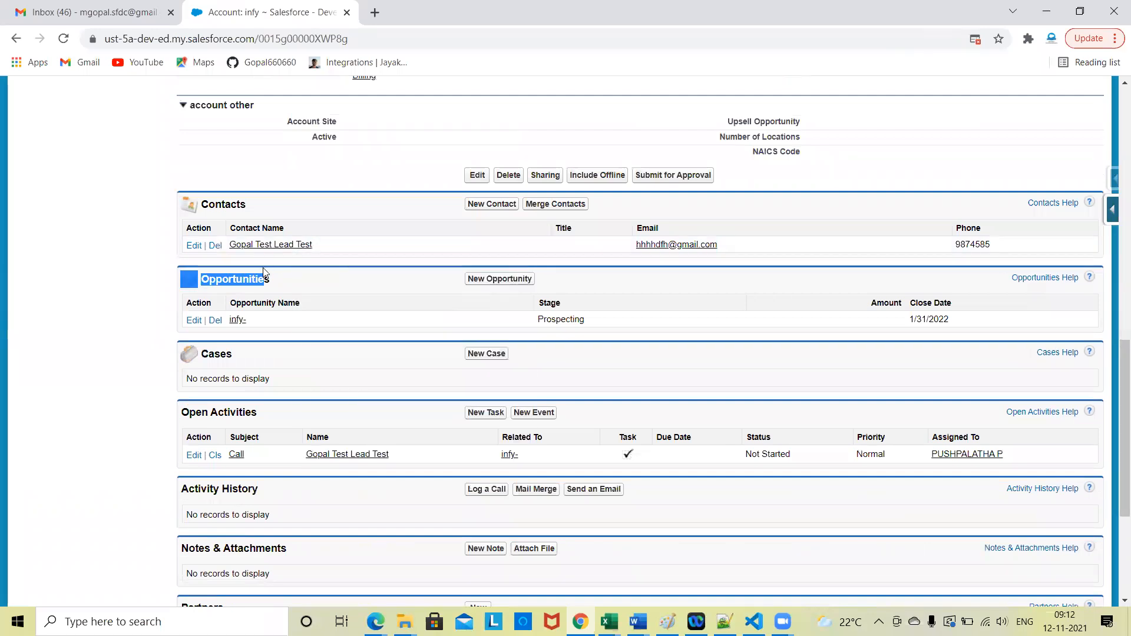
right_click(286, 247)
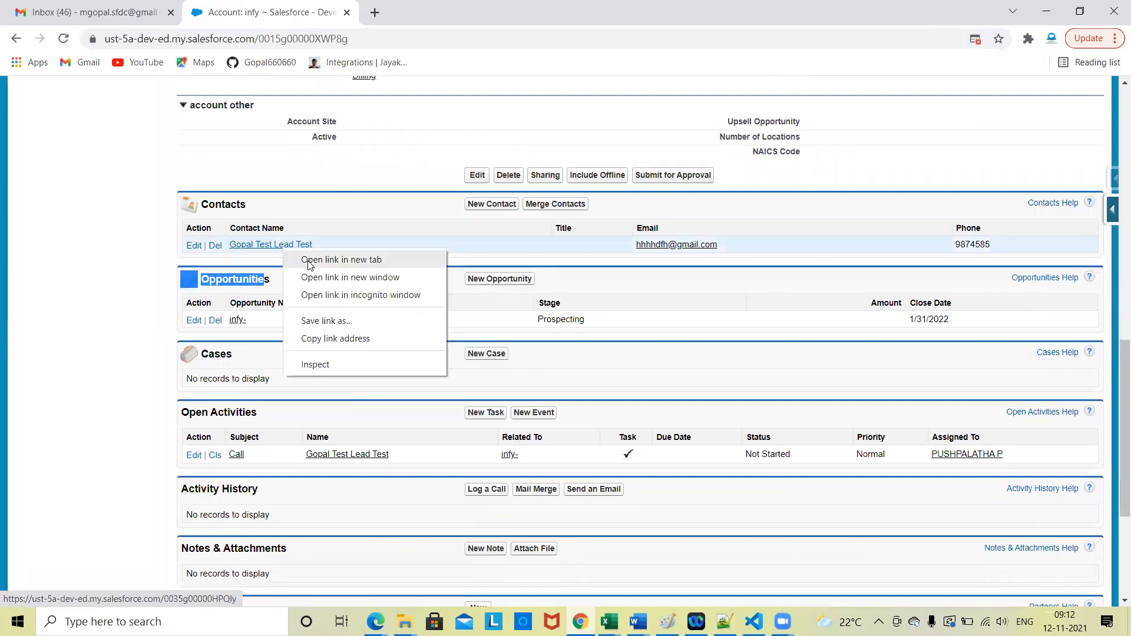
left_click(306, 259)
right_click(249, 319)
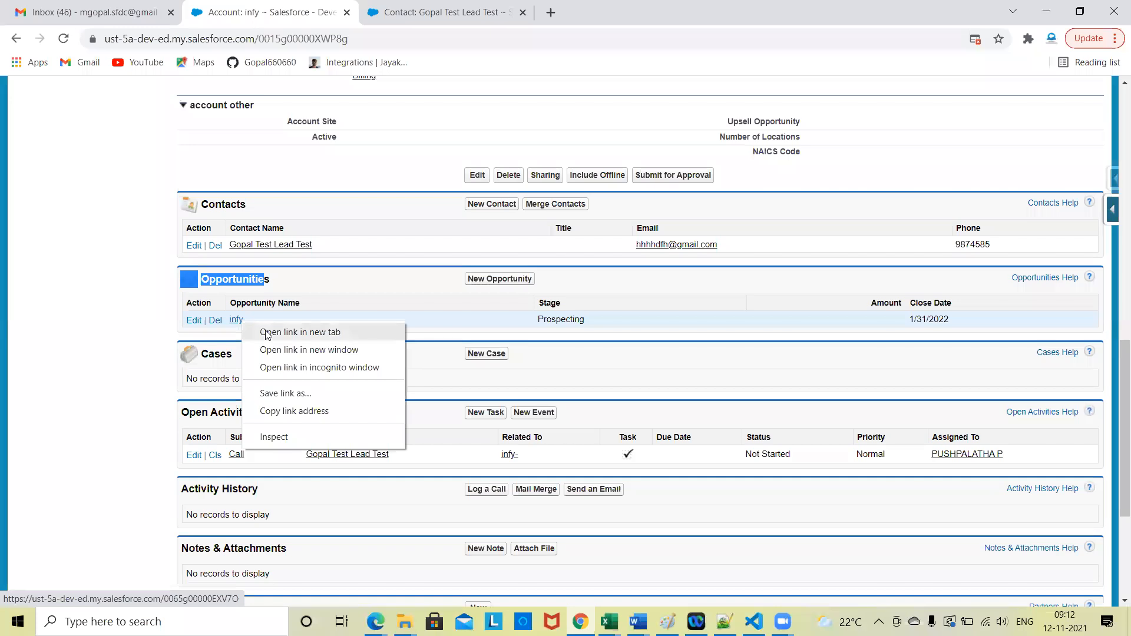
left_click(267, 330)
scroll(350, 227, "up", 10)
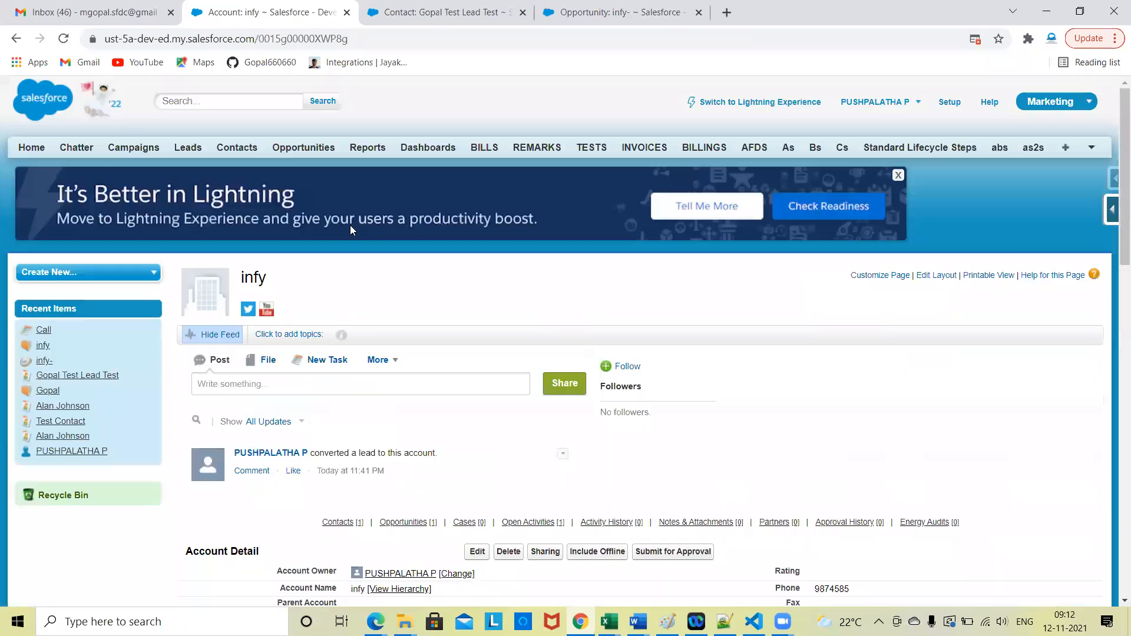
Step: Compare the converted contact's details with the infy account and the infy- opportunity records
left_click(439, 7)
scroll(444, 281, "down", 5)
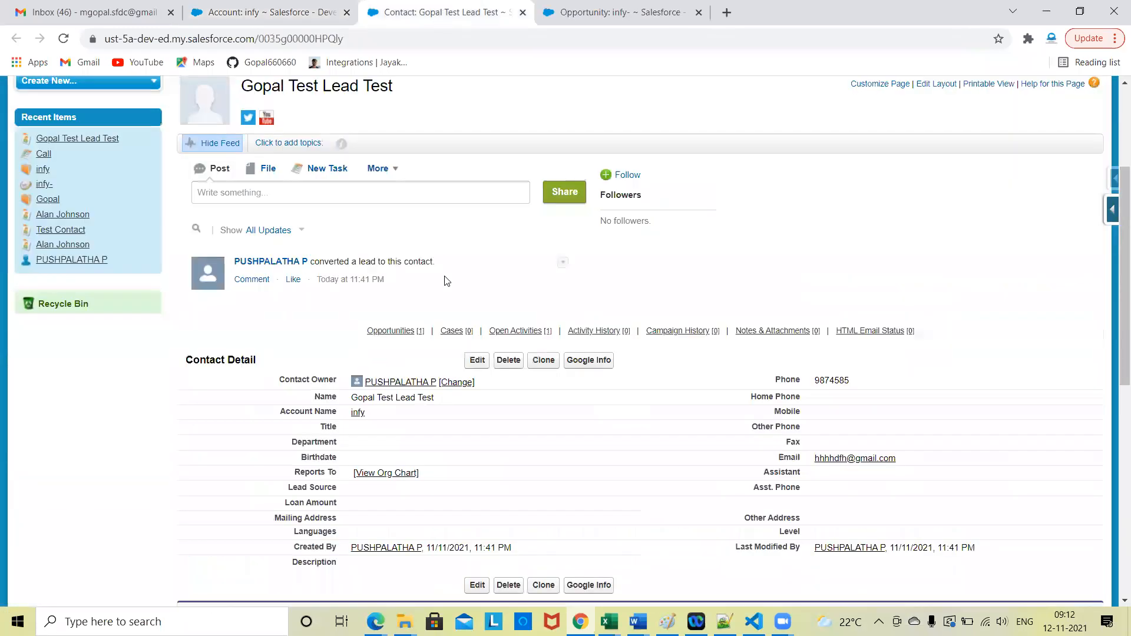
scroll(446, 281, "up", 5)
left_click(274, 8)
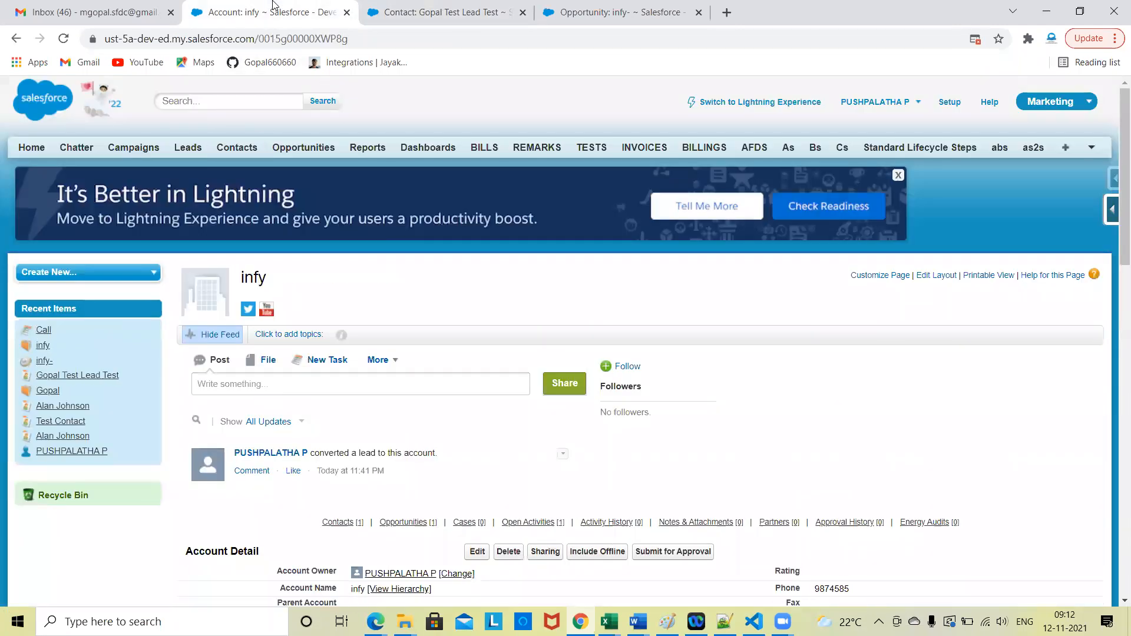
left_click(418, 6)
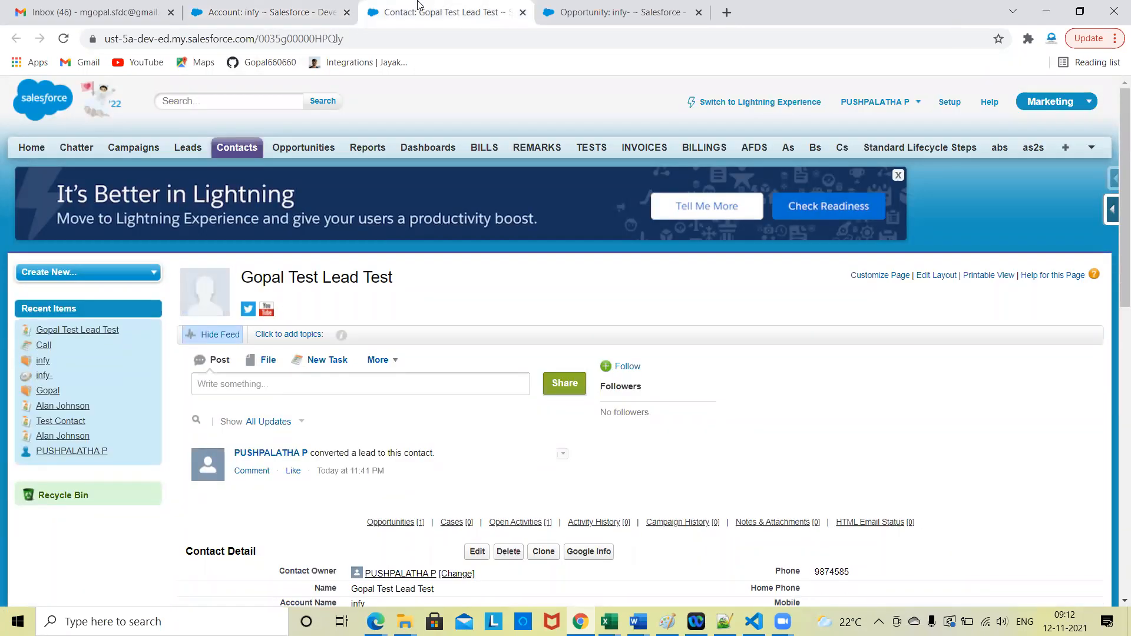
left_click(621, 12)
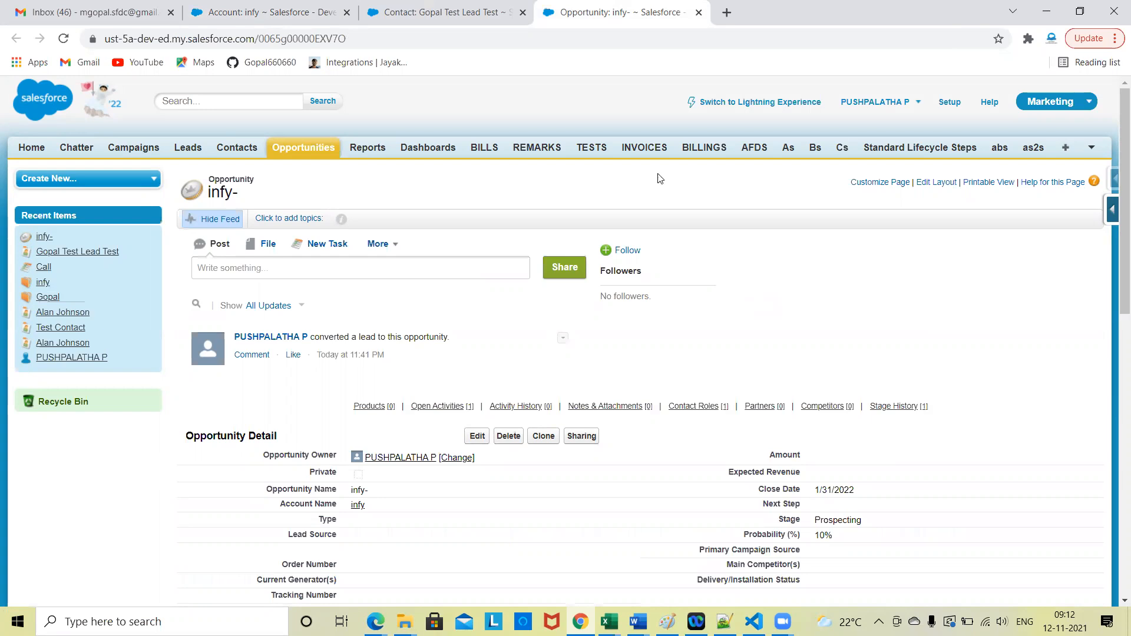
left_click(228, 7)
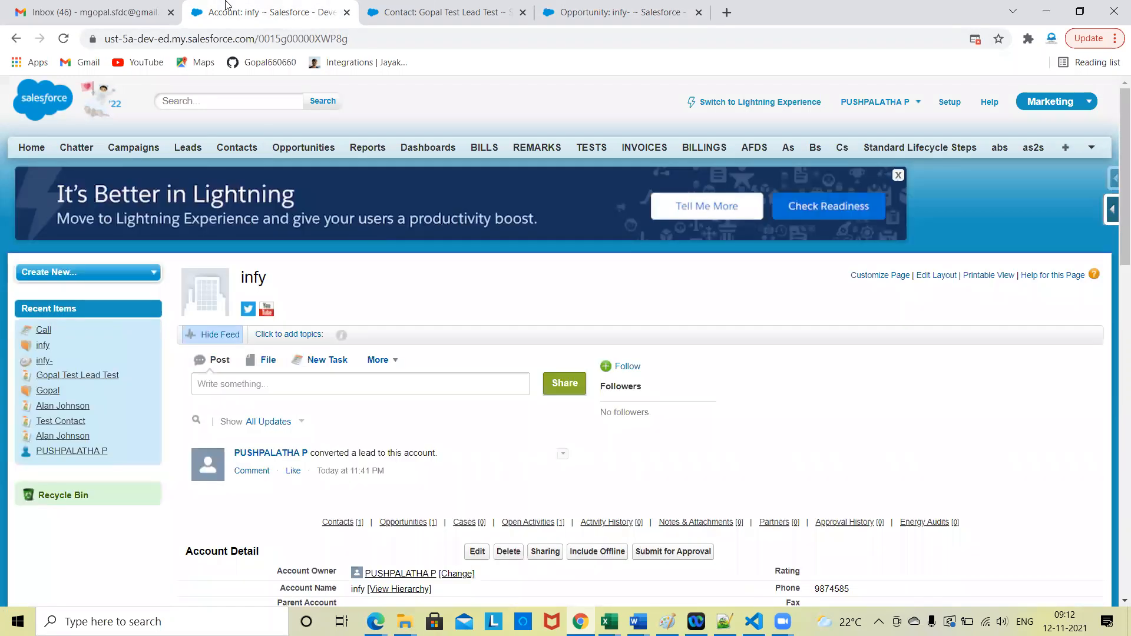
left_click(377, 6)
left_click(647, 7)
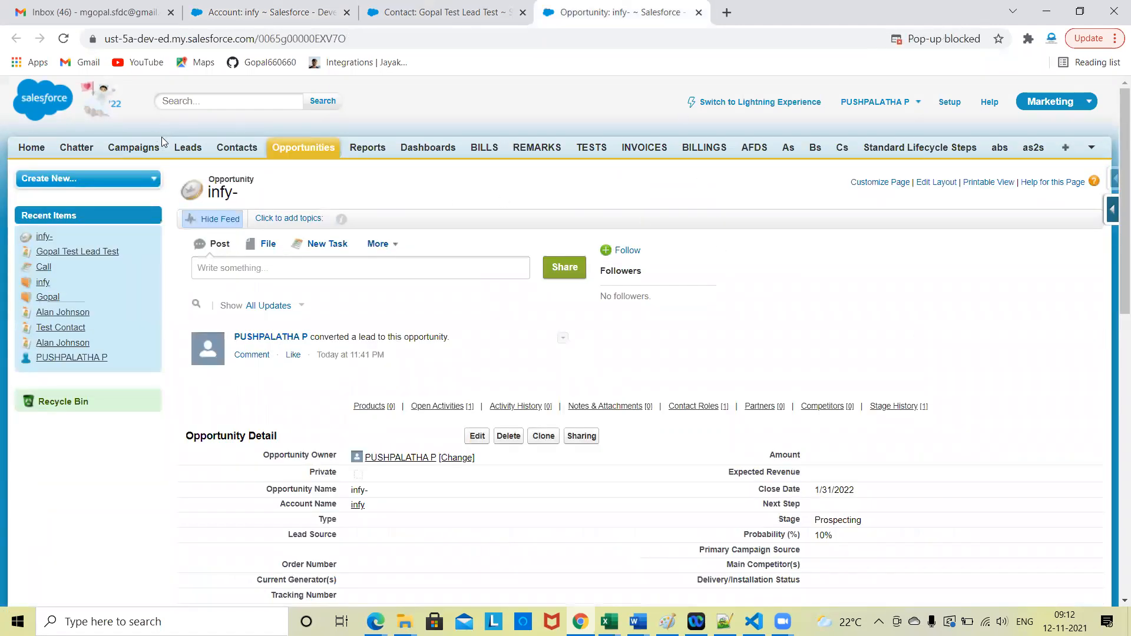
Step: Open the Leads home page in a new browser tab and place it ahead of the account's
right_click(180, 149)
left_click(226, 159)
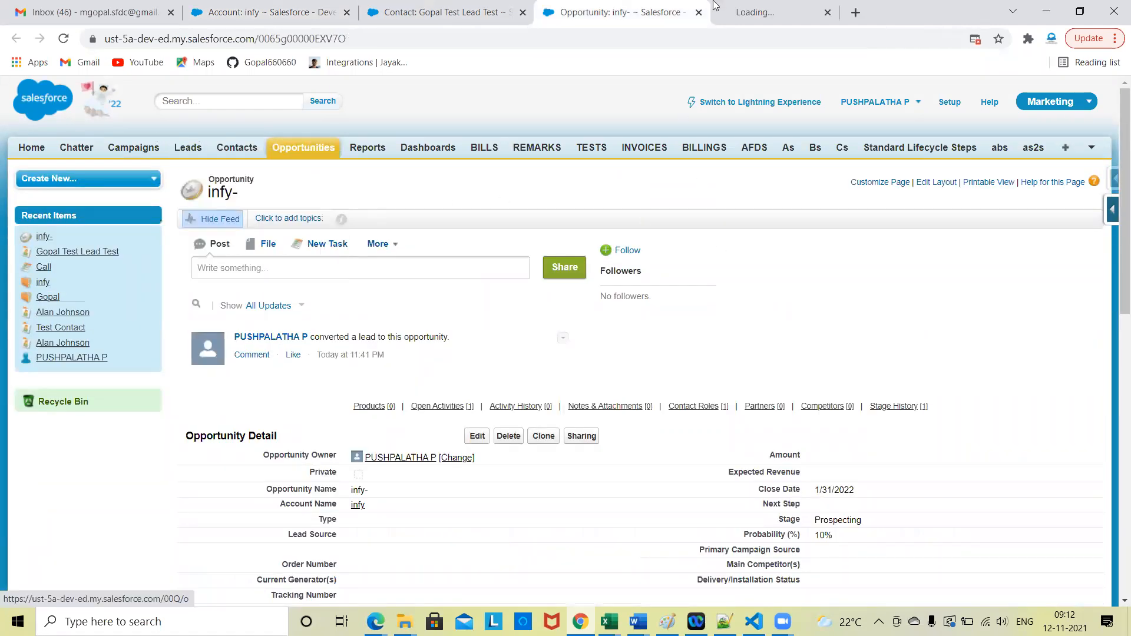
left_click_drag(757, 12, 258, 63)
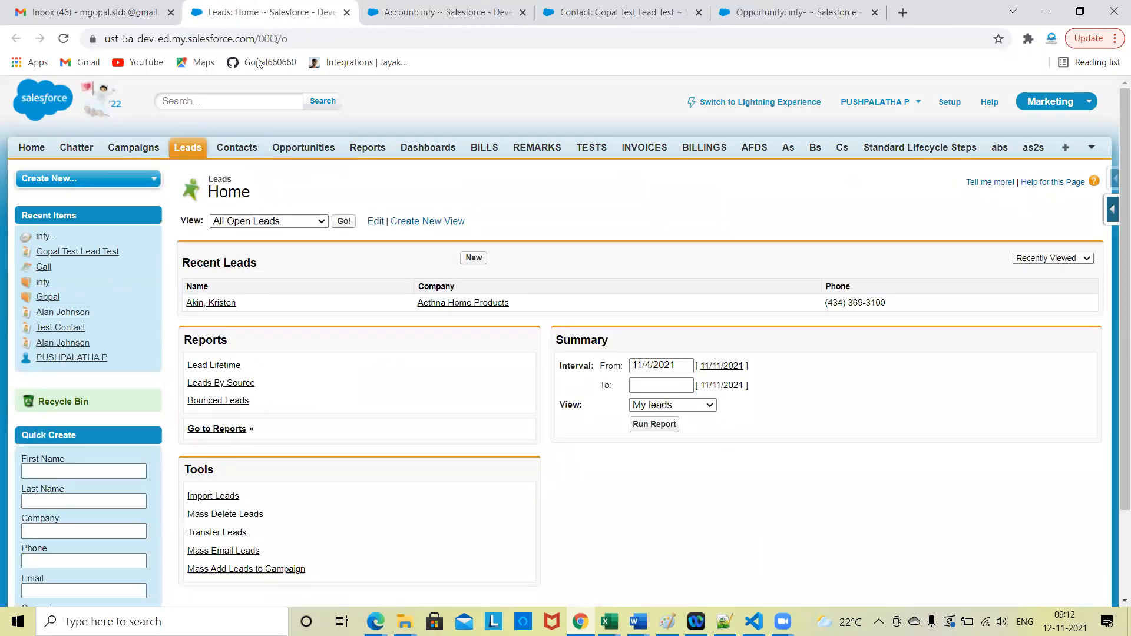
Step: Display the All Open Leads list and widen its Name column
scroll(320, 315, "down", 1)
left_click(345, 165)
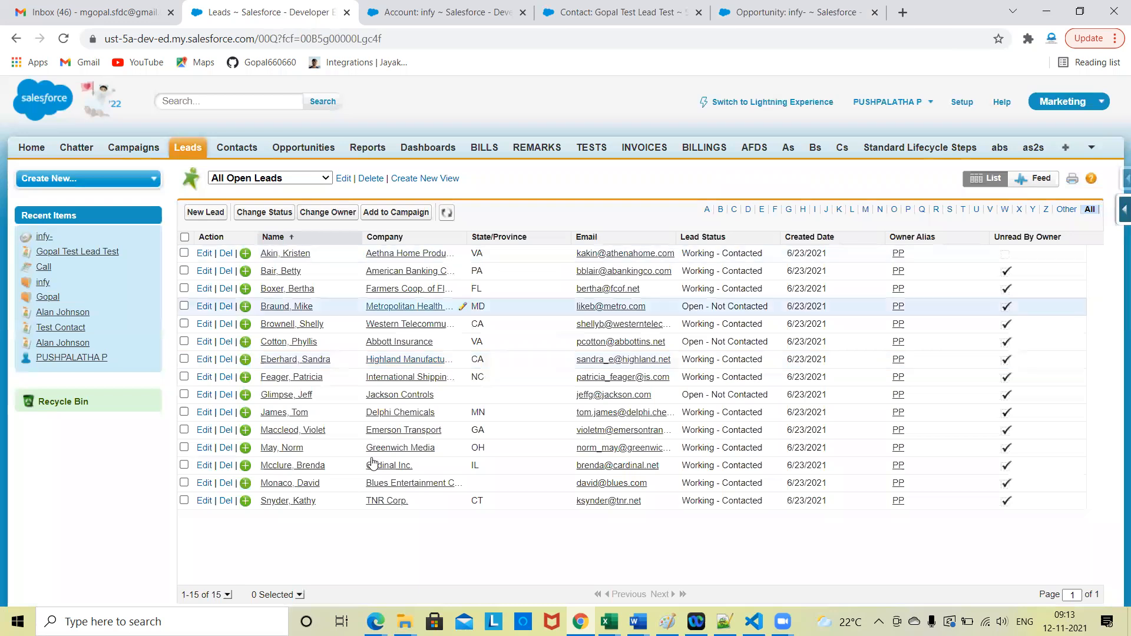
left_click_drag(369, 243, 462, 241)
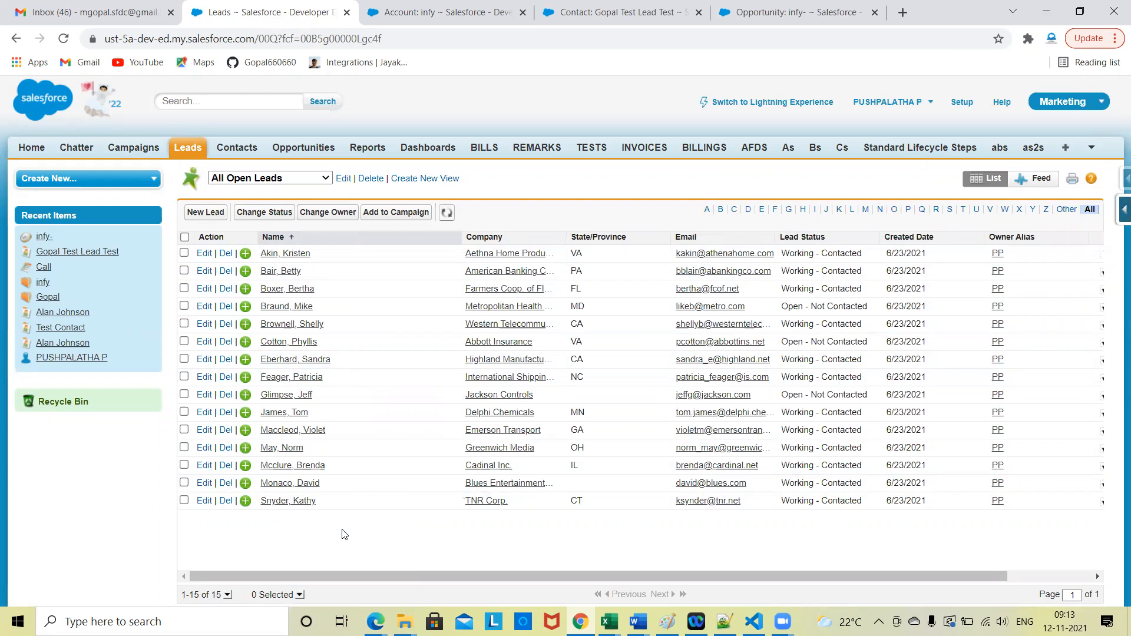
Step: Review the infy account, its contact and the infy- opportunity again against the open leads list
left_click(422, 8)
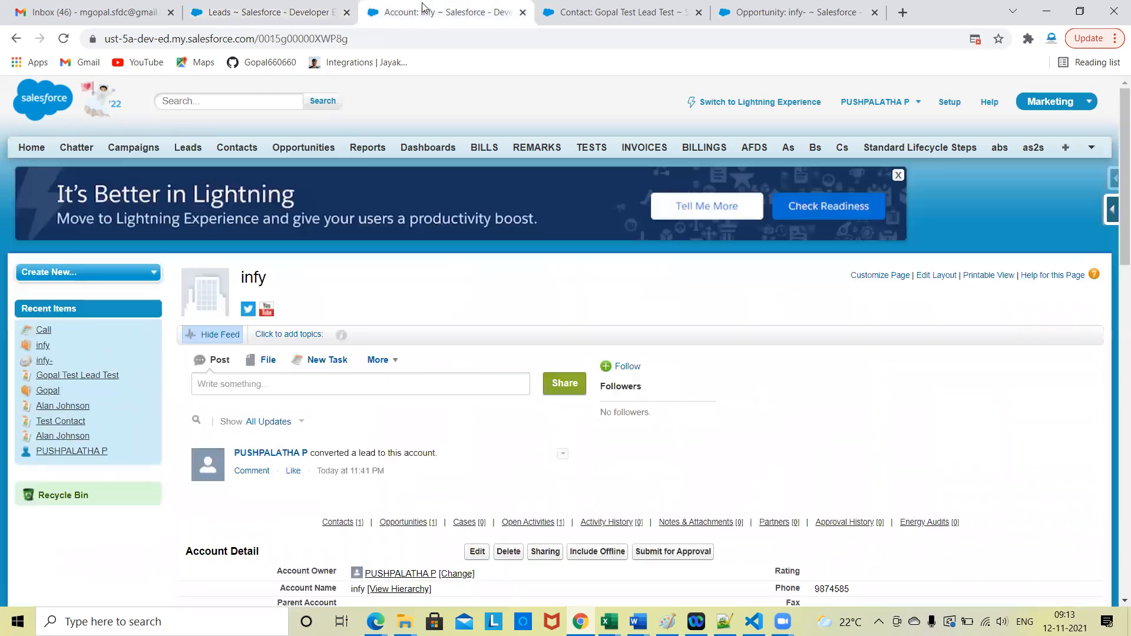
left_click(625, 10)
left_click(753, 5)
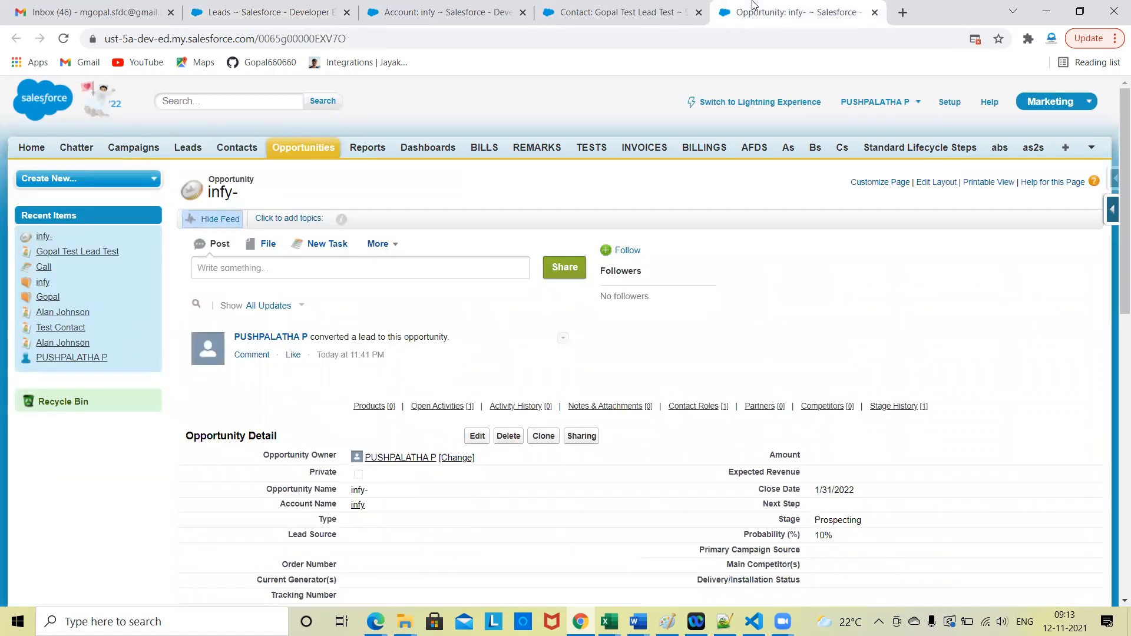
left_click(280, 8)
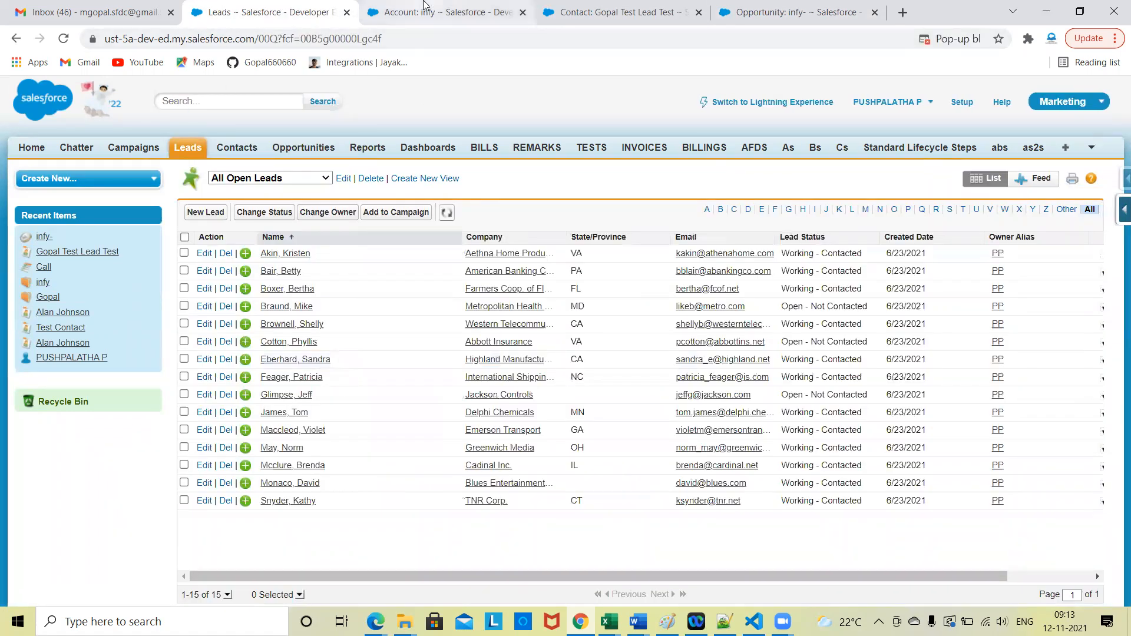
left_click(439, 12)
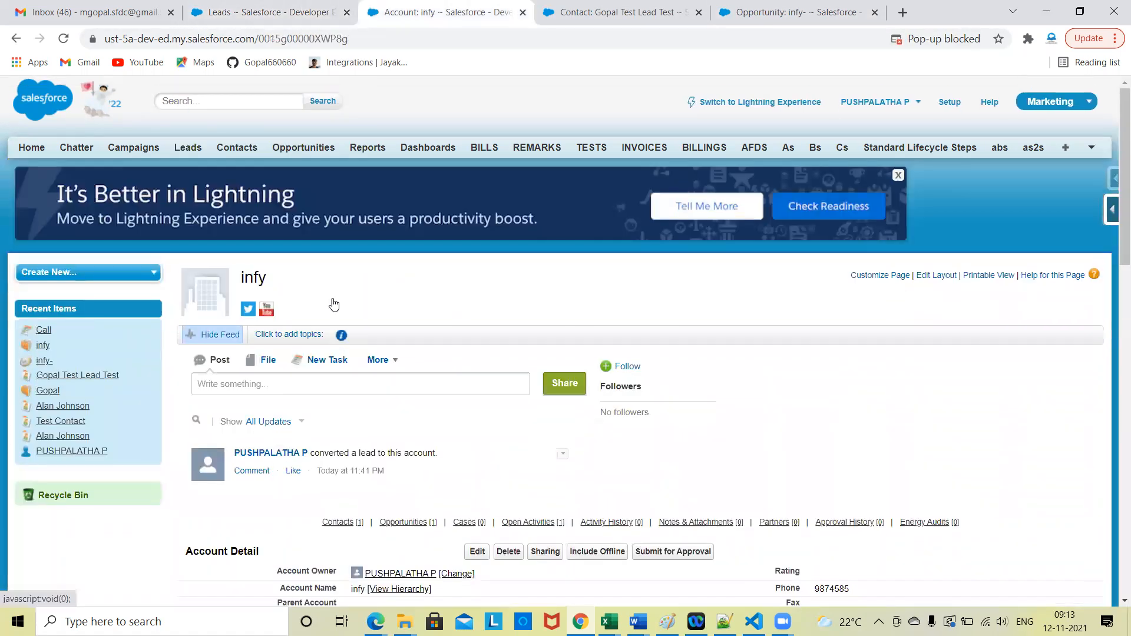
left_click(272, 12)
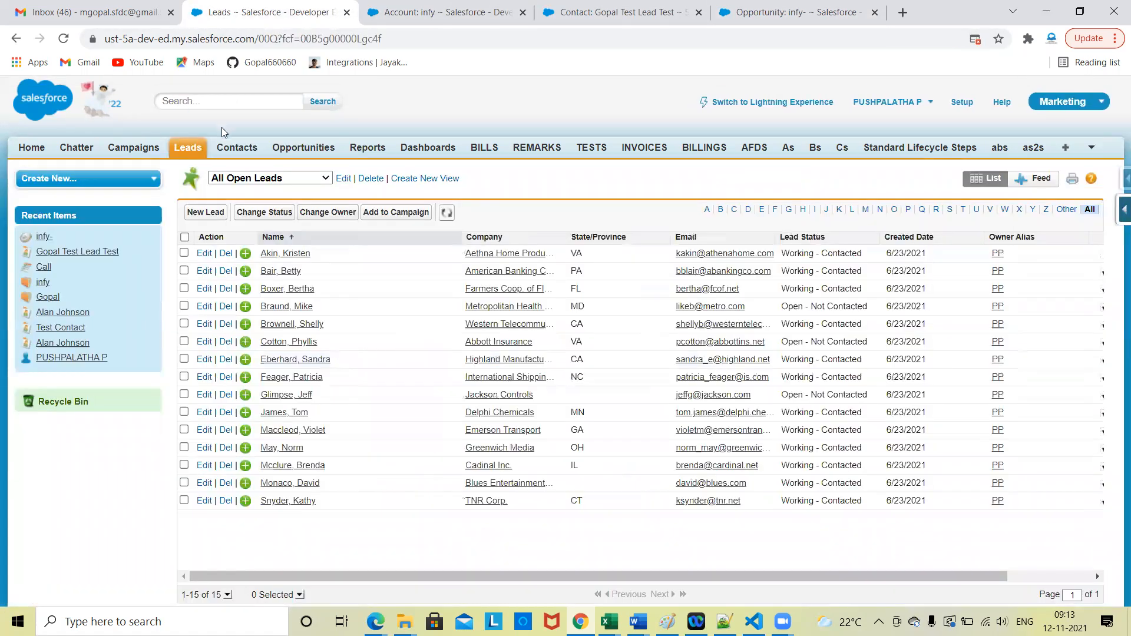
Step: Create a new lead with the last name Test and the company infy one, and save it
left_click(188, 152)
left_click(474, 260)
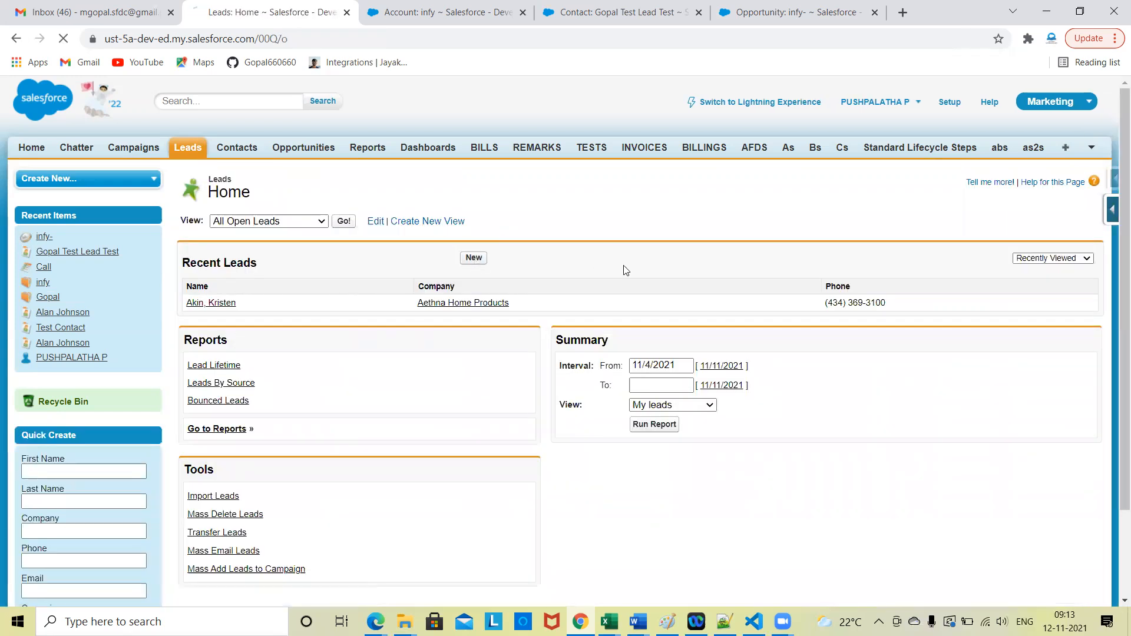
left_click(418, 338)
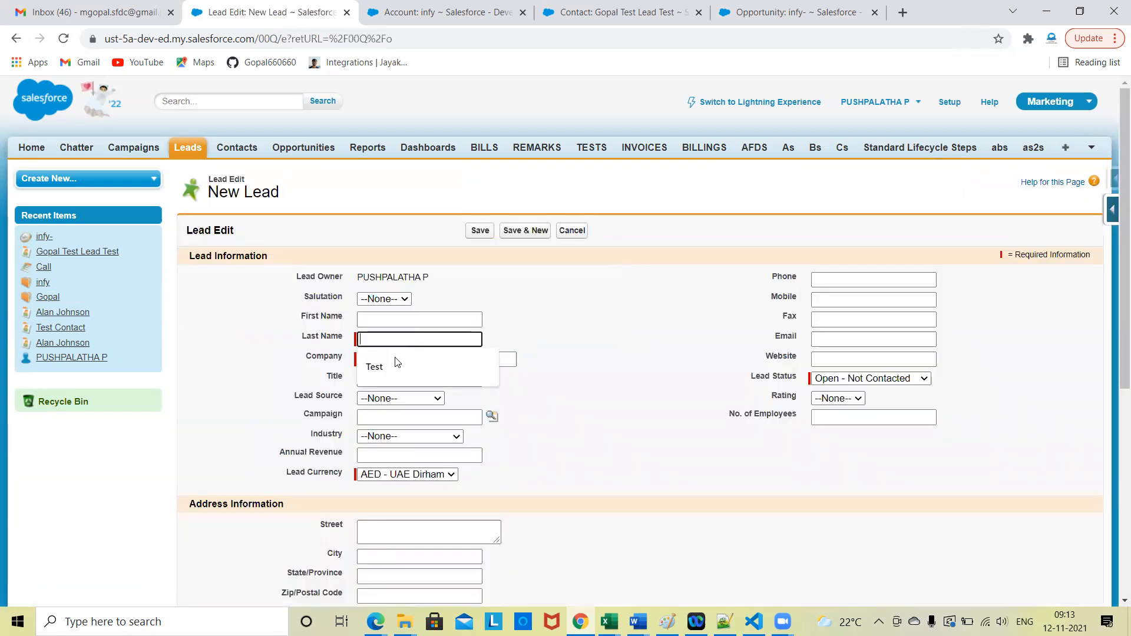
left_click(392, 364)
left_click(392, 359)
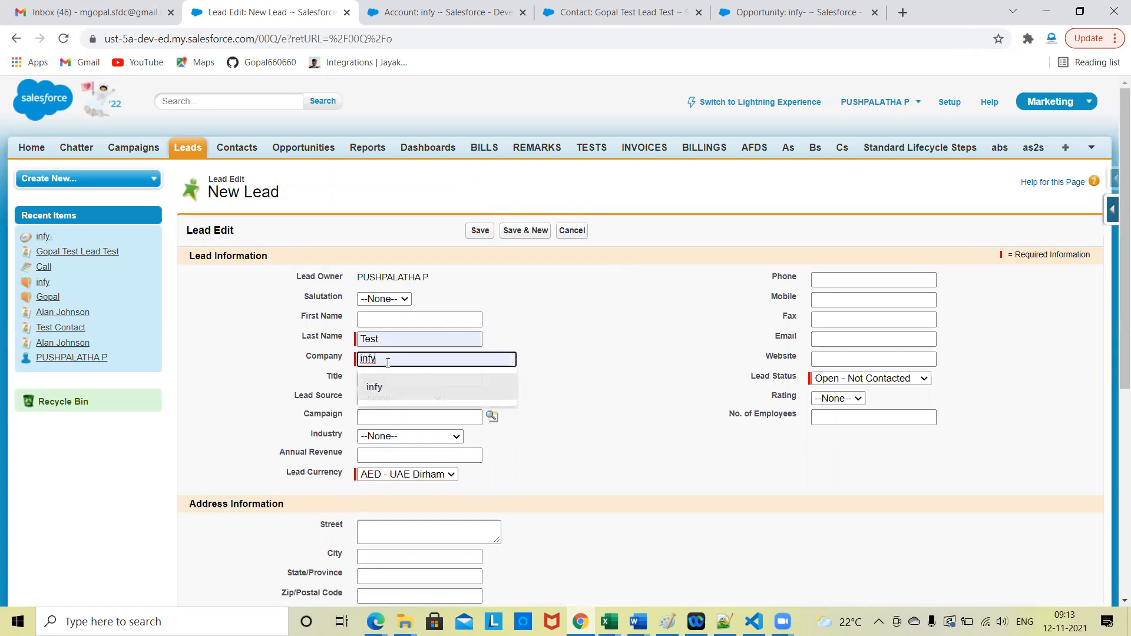
left_click(387, 387)
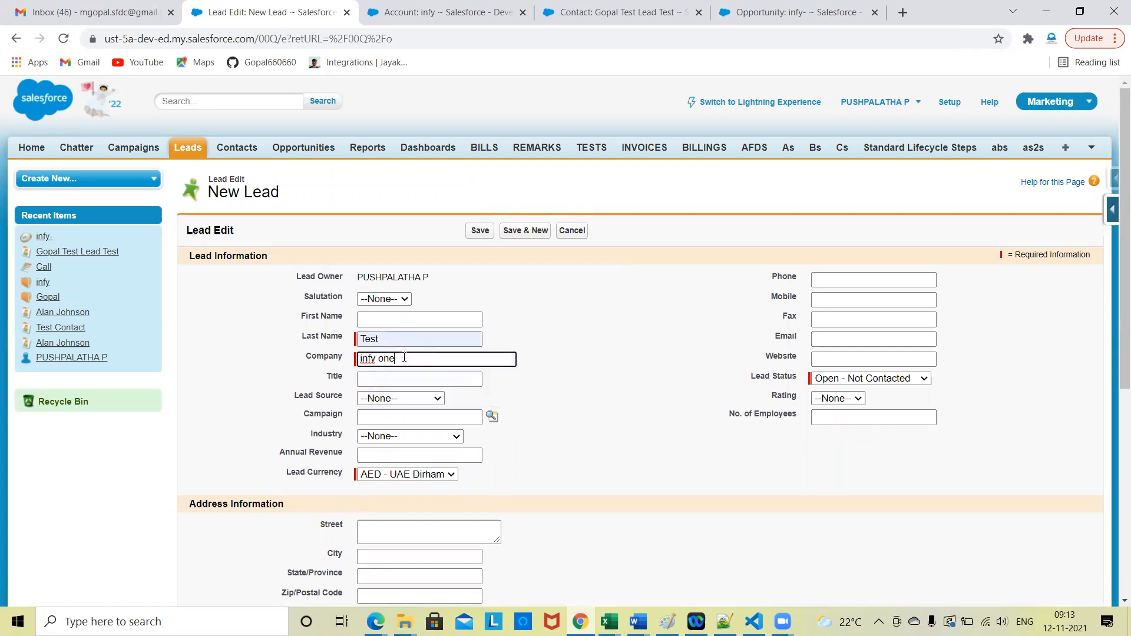
type("one")
left_click(587, 444)
left_click(478, 232)
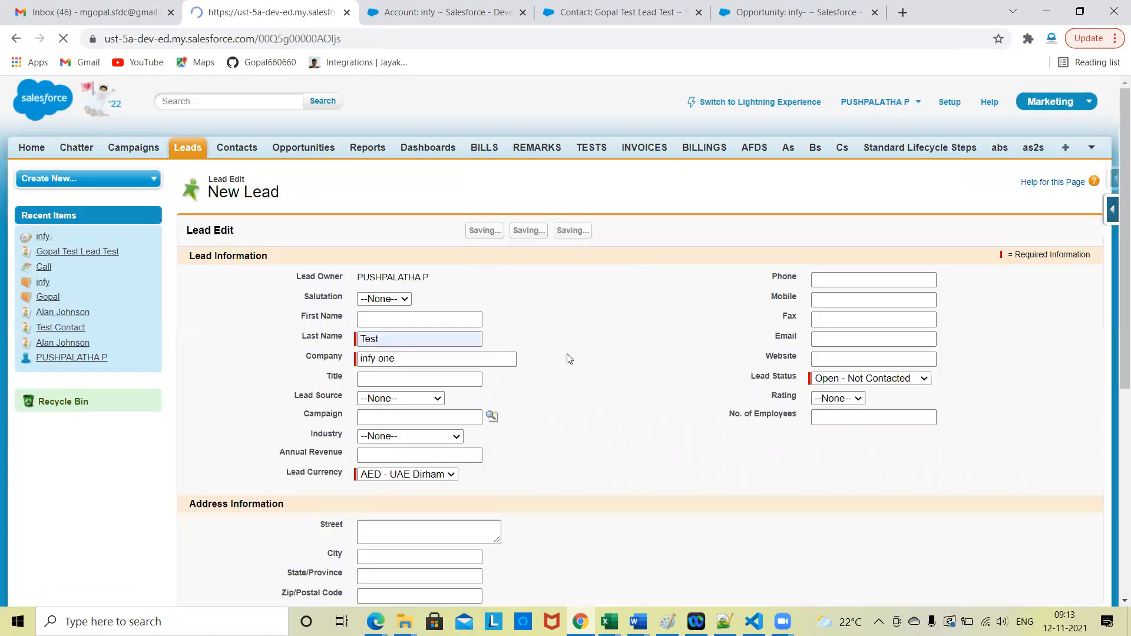
scroll(569, 359, "down", 4)
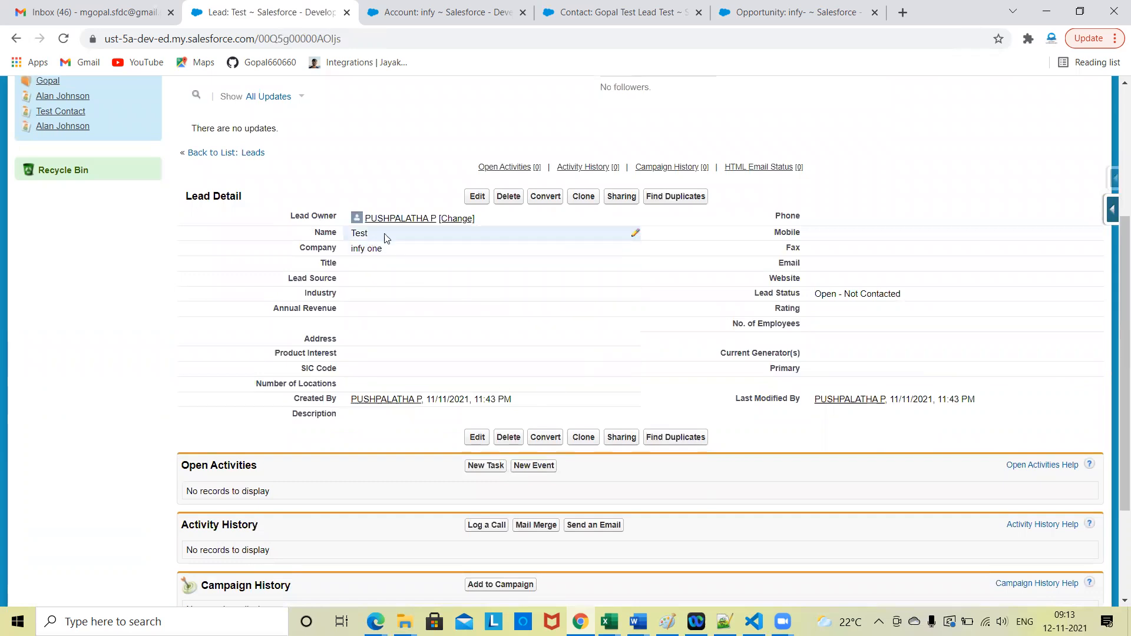
mouse_move(393, 227)
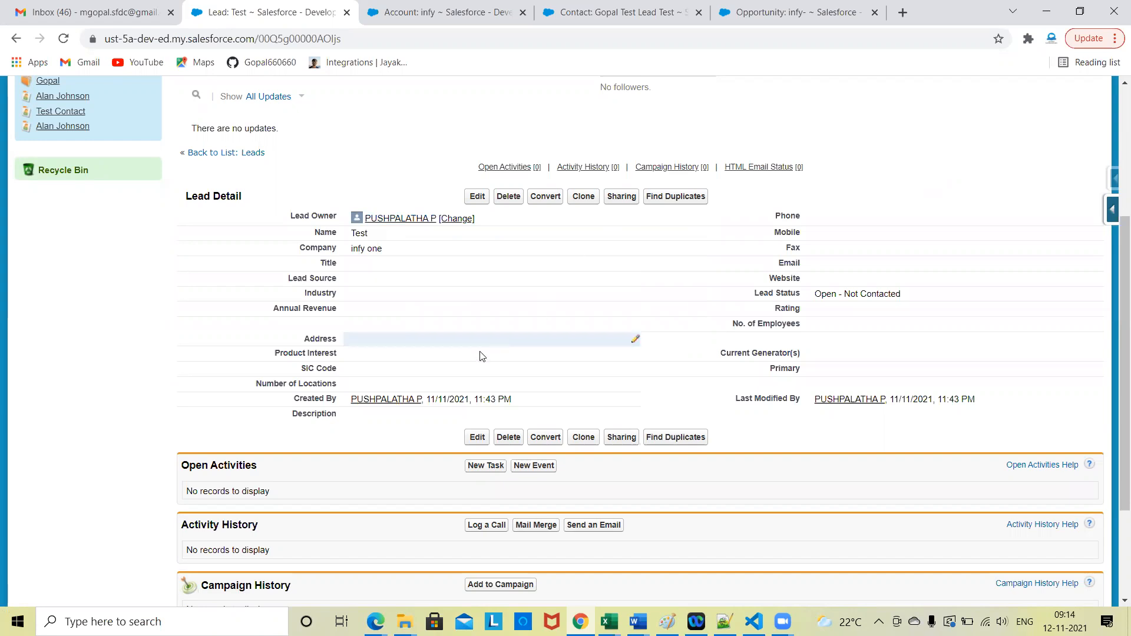
double_click(391, 344)
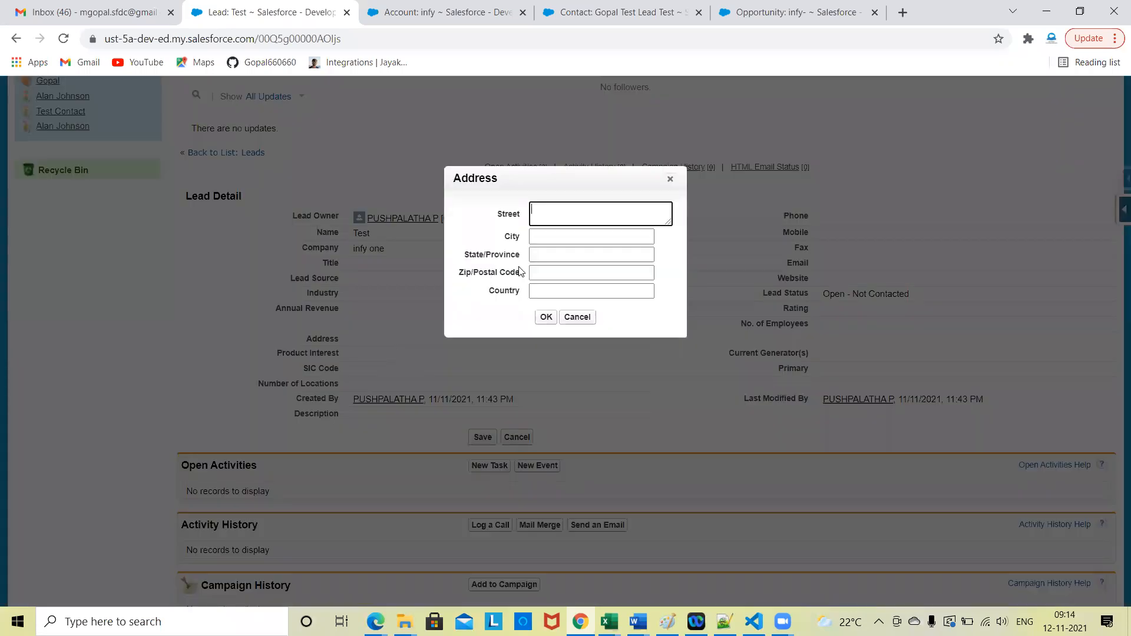
left_click(560, 238)
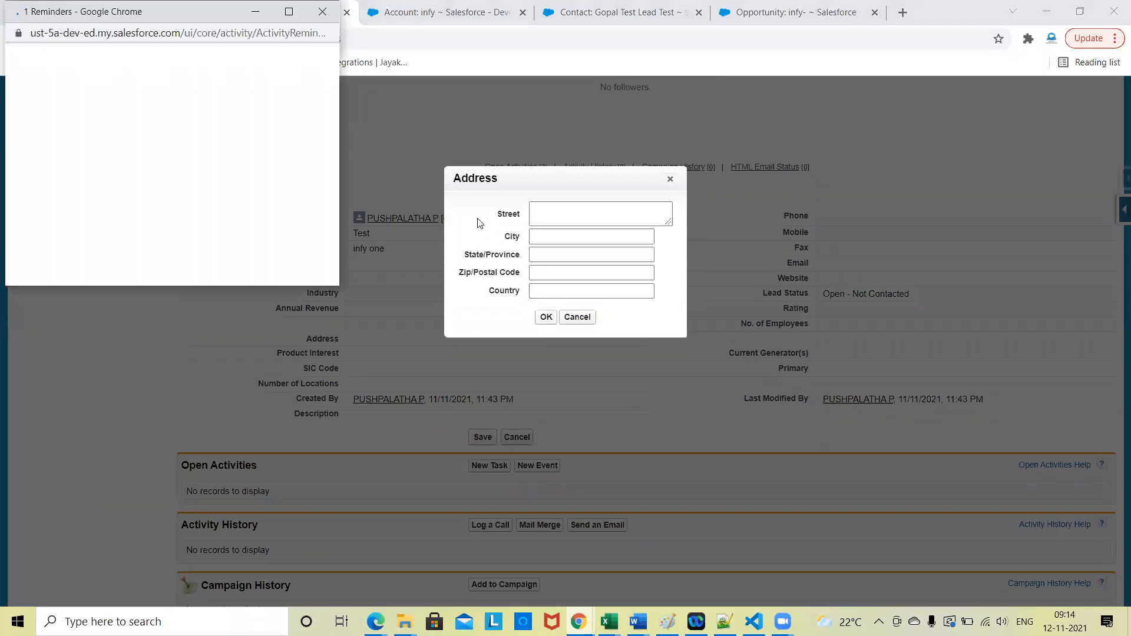
left_click(322, 10)
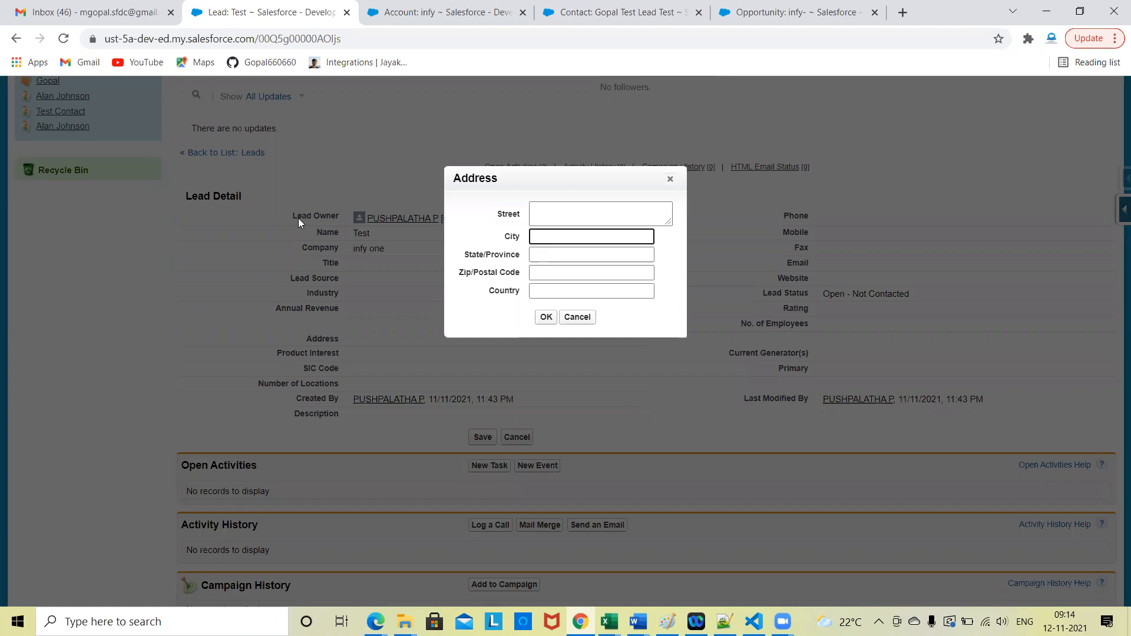
left_click(570, 239)
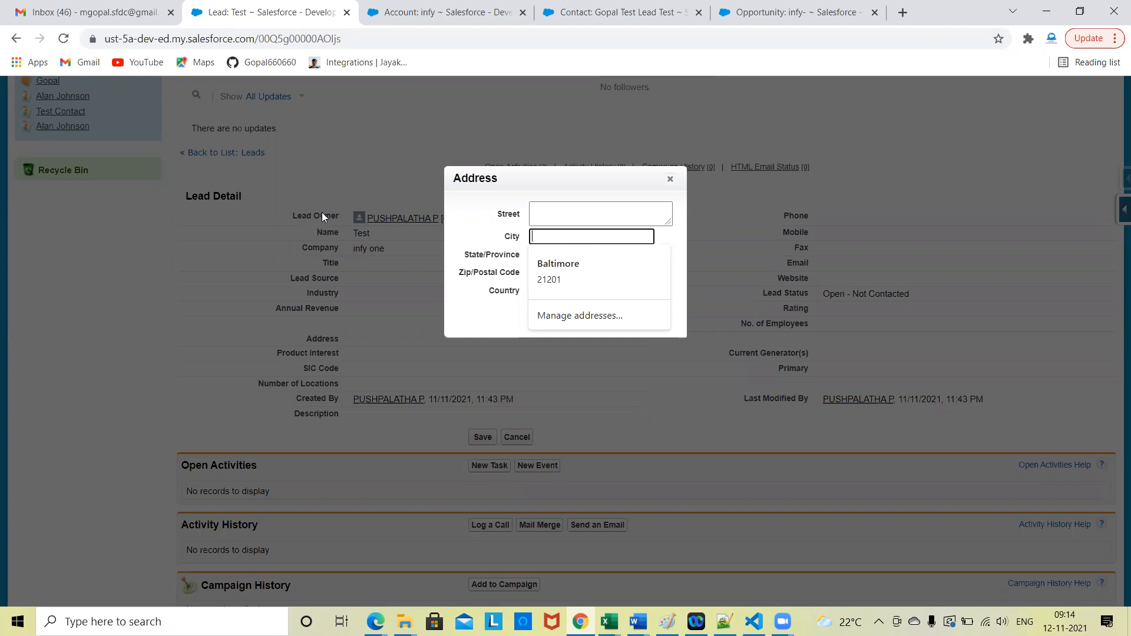
left_click(670, 179)
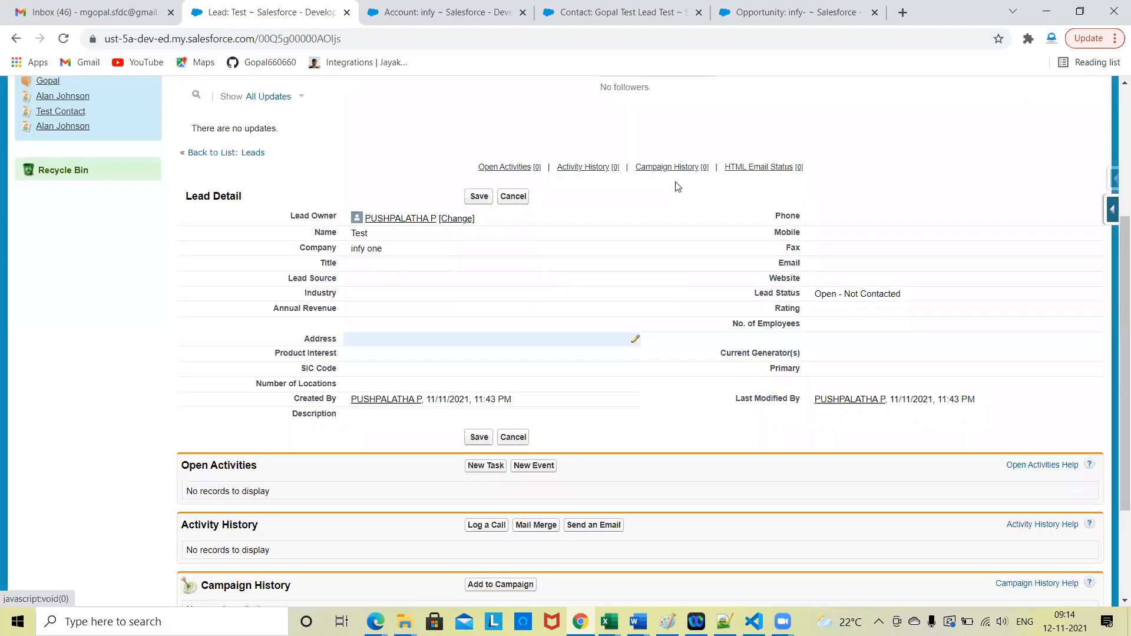
left_click(527, 197)
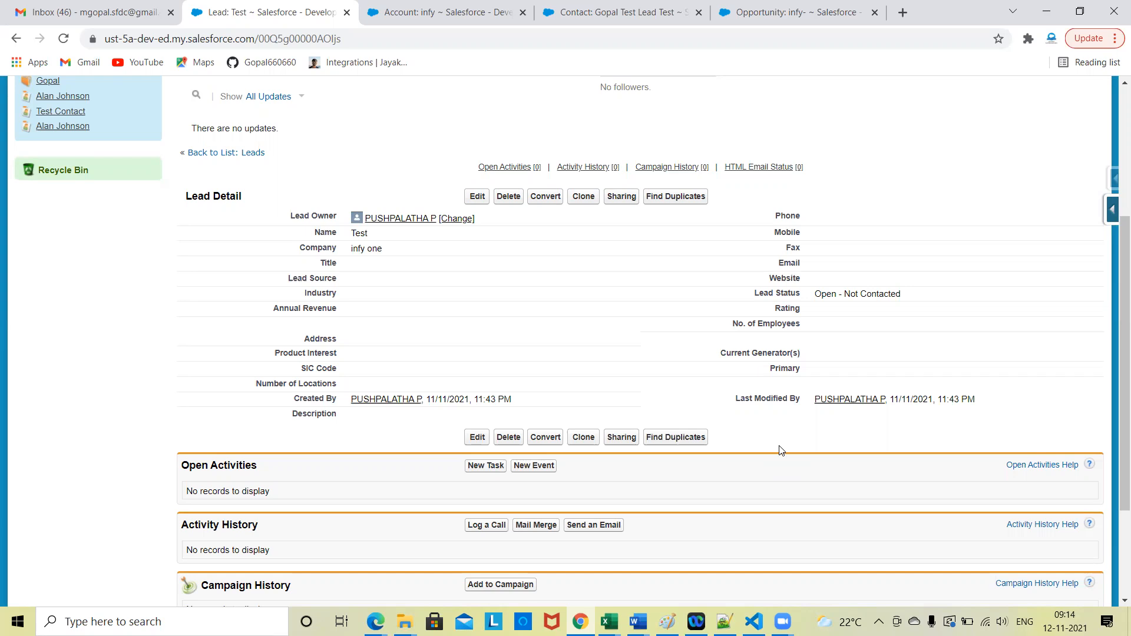
Step: Open the Setup area and search its settings for "lead"
scroll(780, 450, "up", 4)
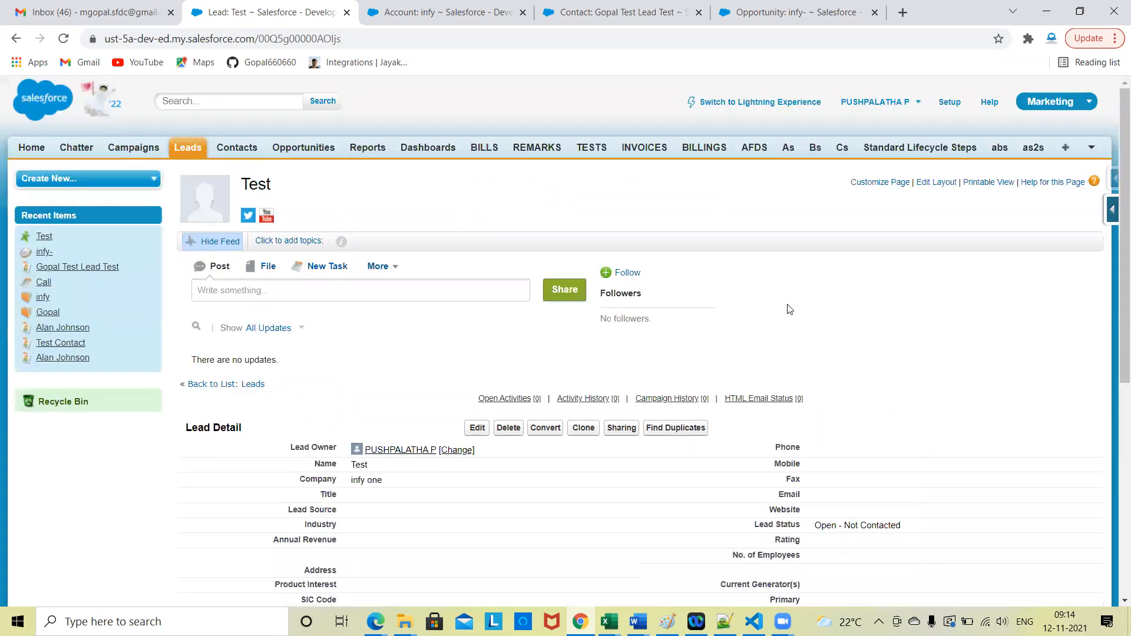
left_click(949, 103)
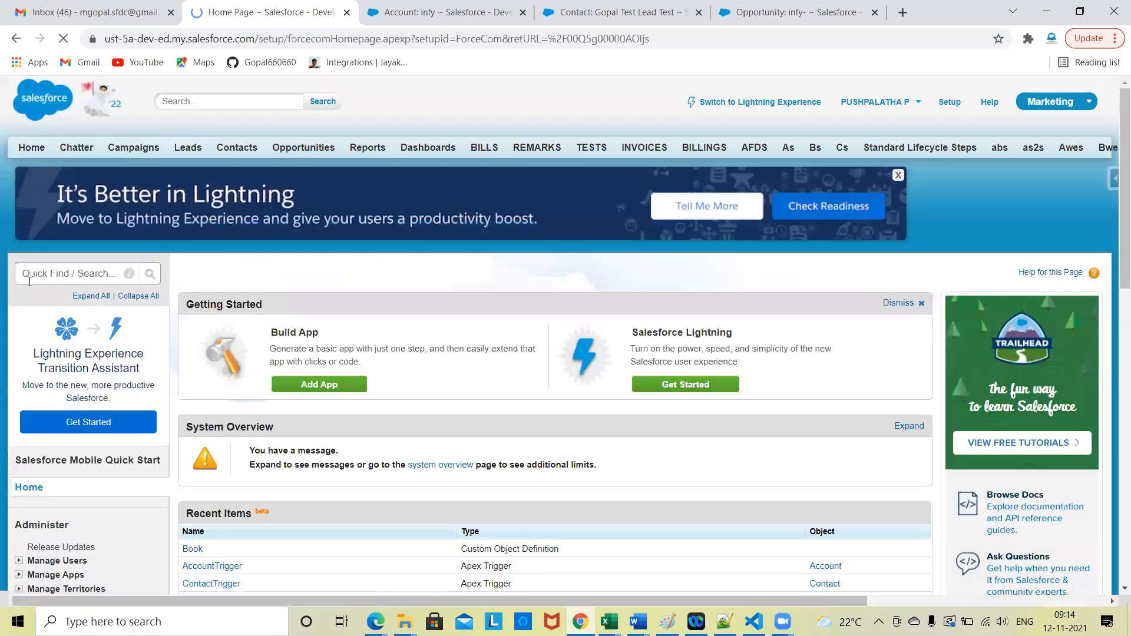
left_click(38, 273)
type("lead")
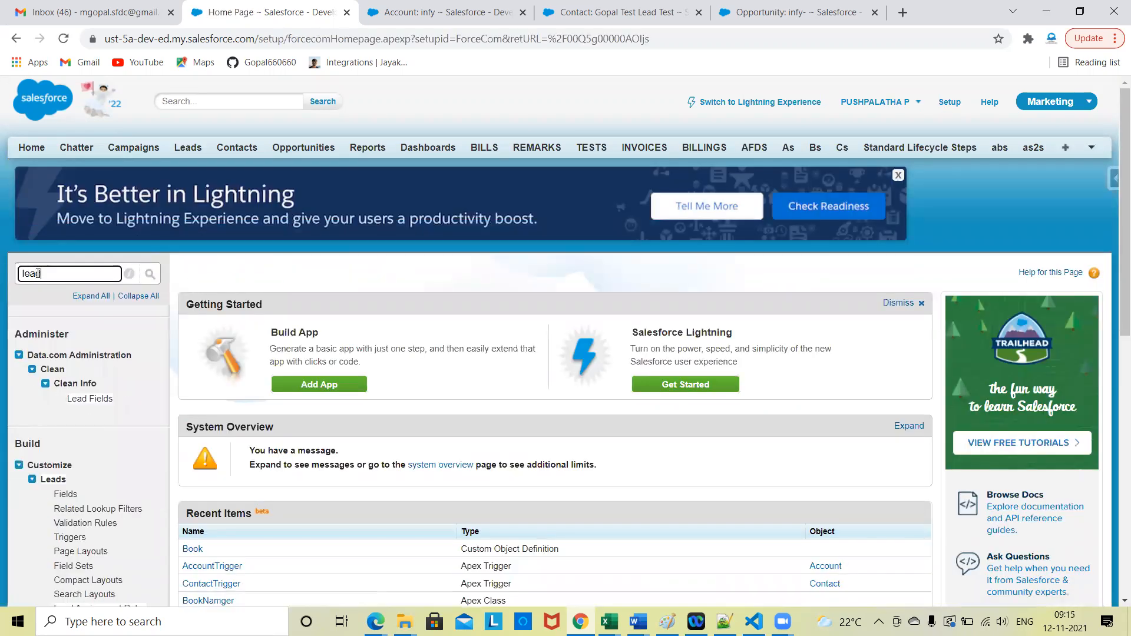
Step: Open the lead assignment rules and view the details and entries of the Standard rule
scroll(81, 321, "down", 3)
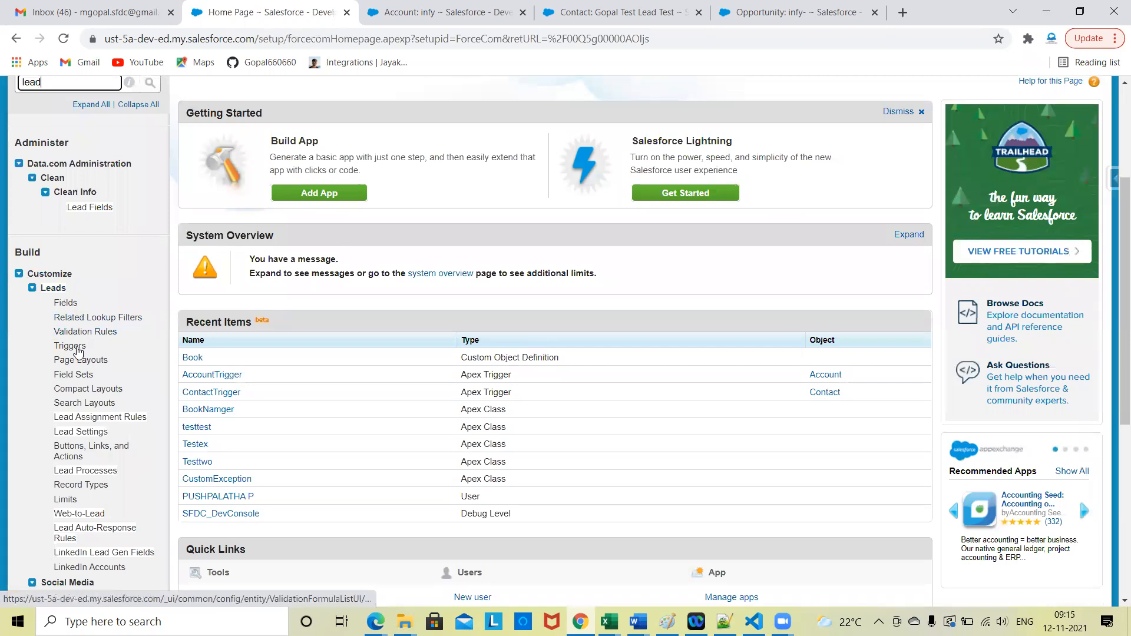
left_click(107, 420)
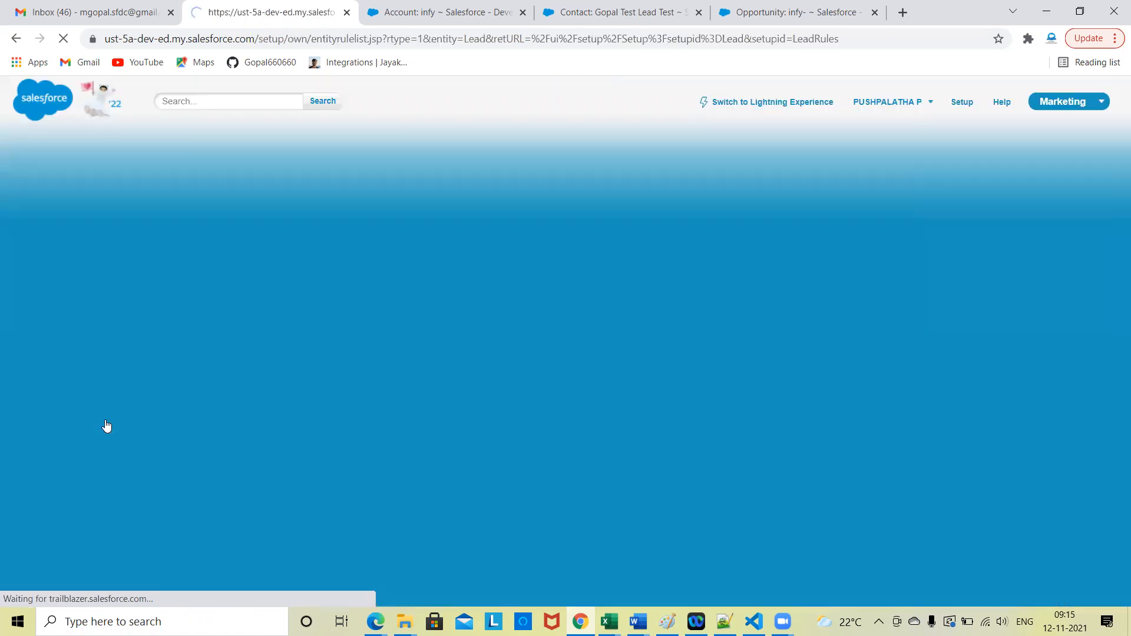
scroll(522, 400, "down", 3)
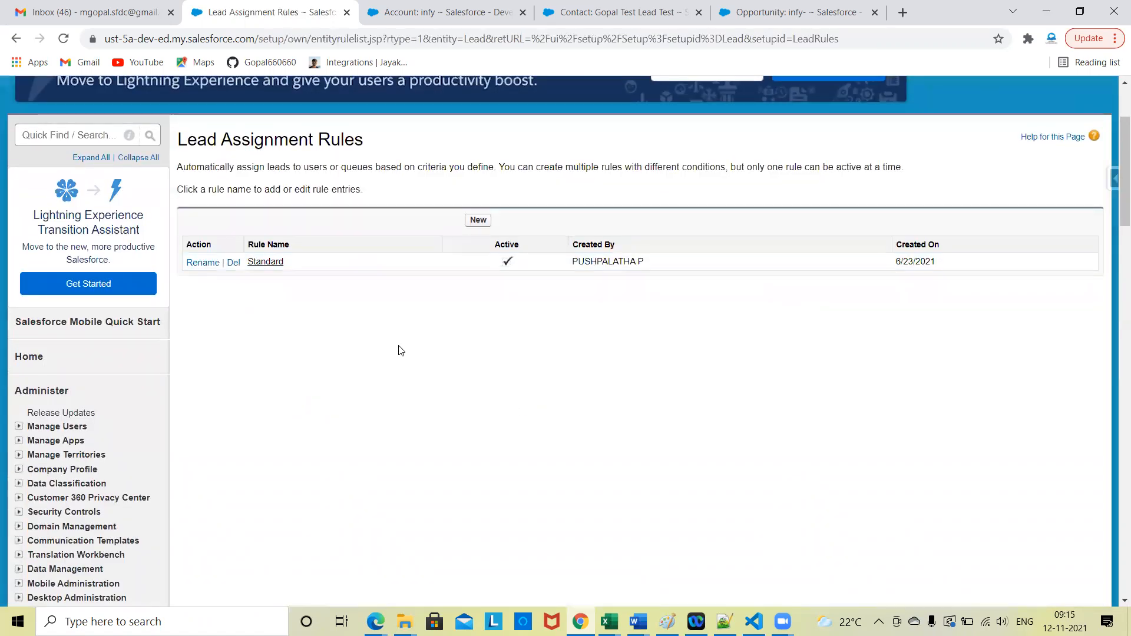
scroll(400, 351, "up", 1)
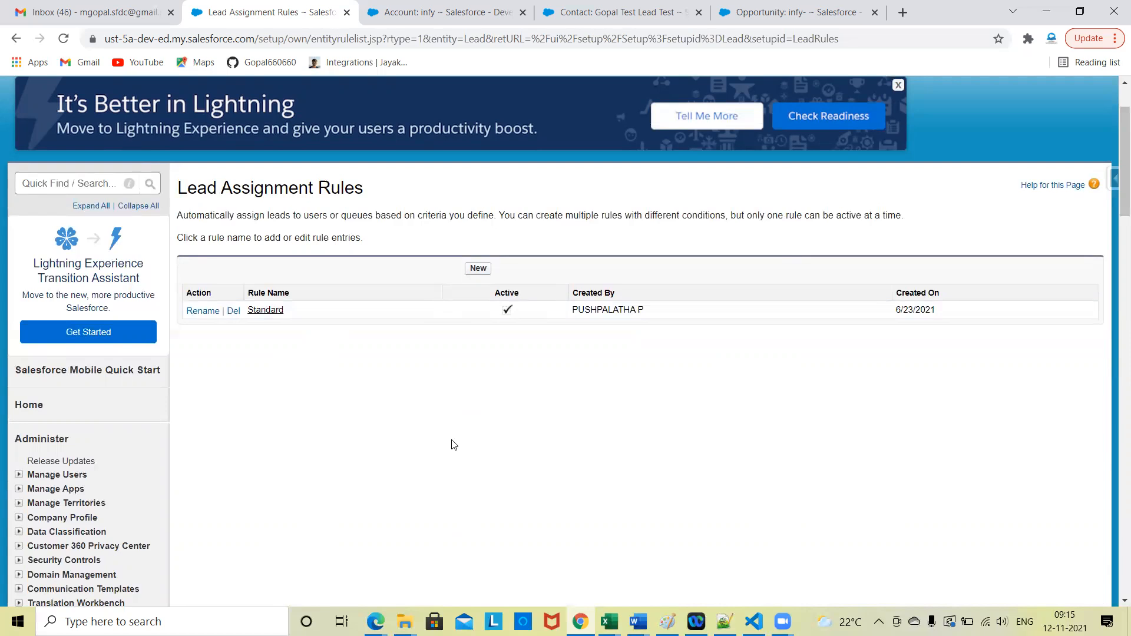
left_click(265, 309)
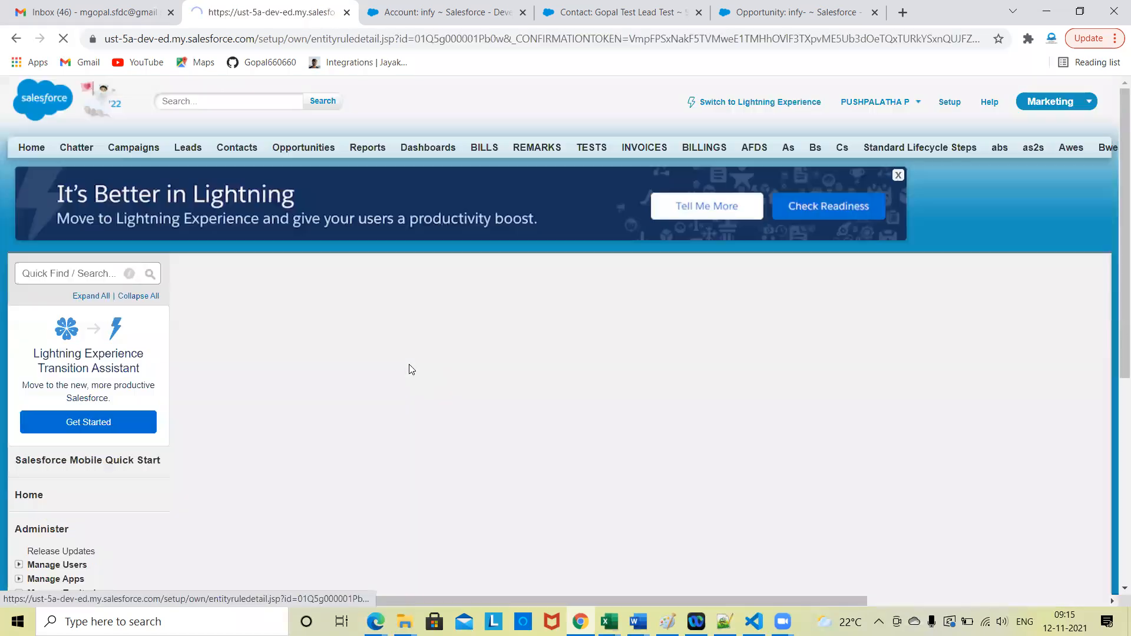
scroll(448, 330, "down", 2)
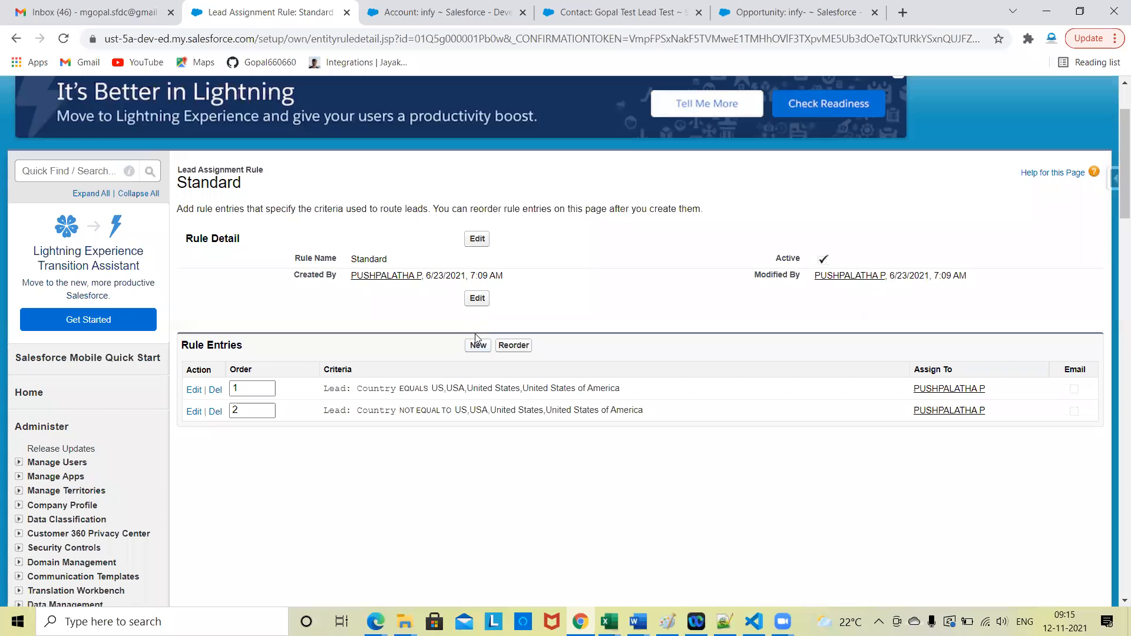
Step: Deactivate the Standard lead assignment rule and save it
left_click(477, 239)
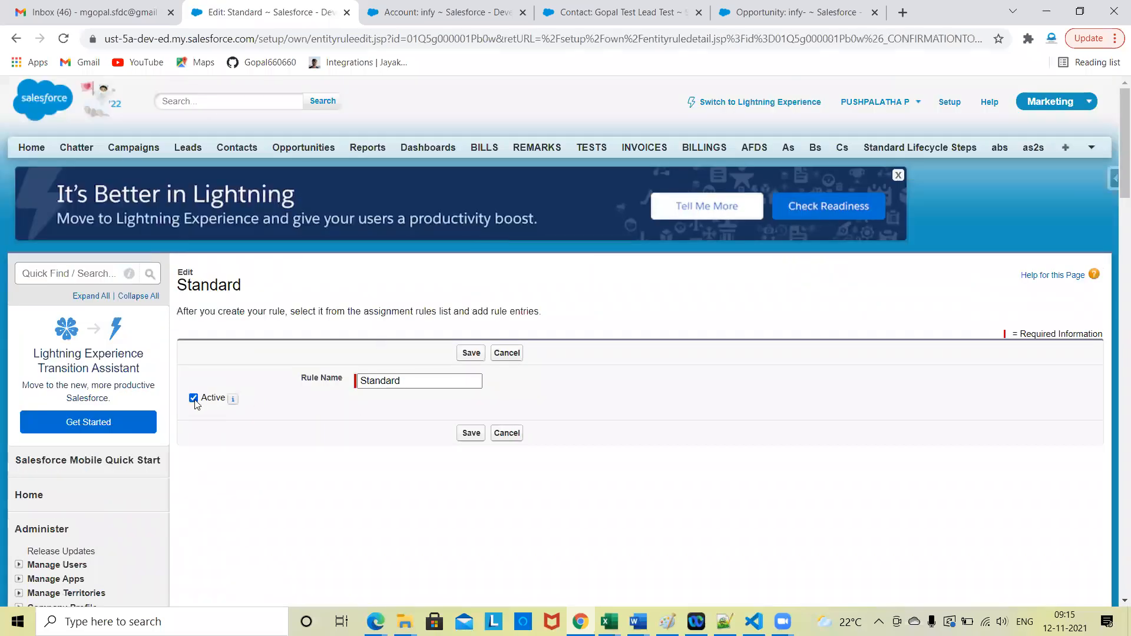
left_click(194, 399)
left_click(466, 357)
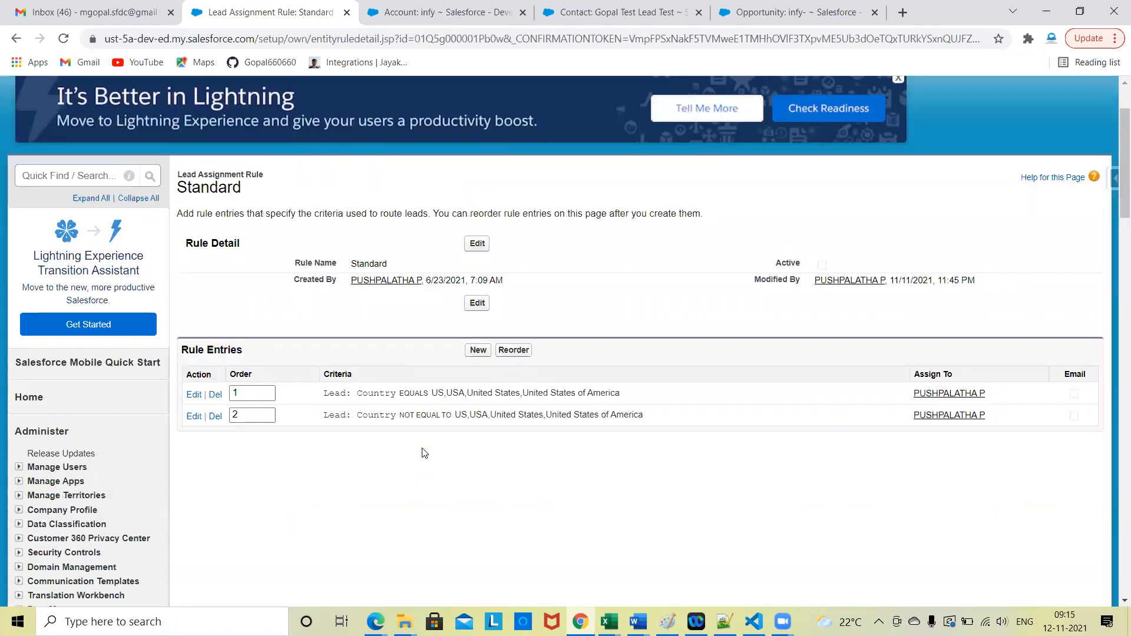
Step: Make the Standard lead assignment rule active again and save it
left_click(482, 168)
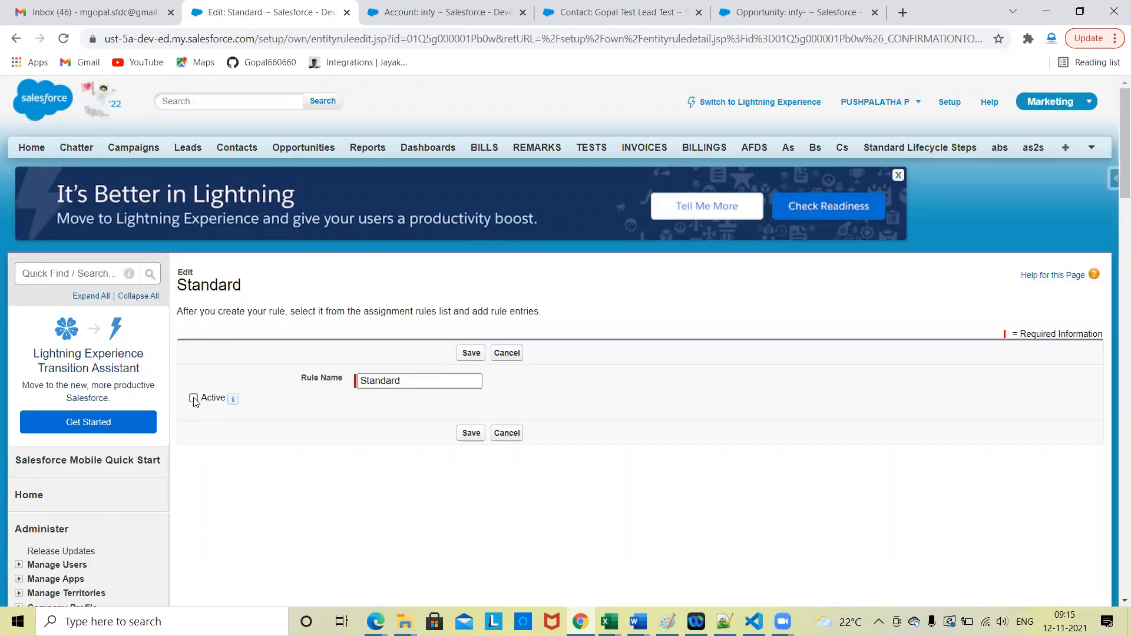
left_click(194, 399)
left_click(473, 354)
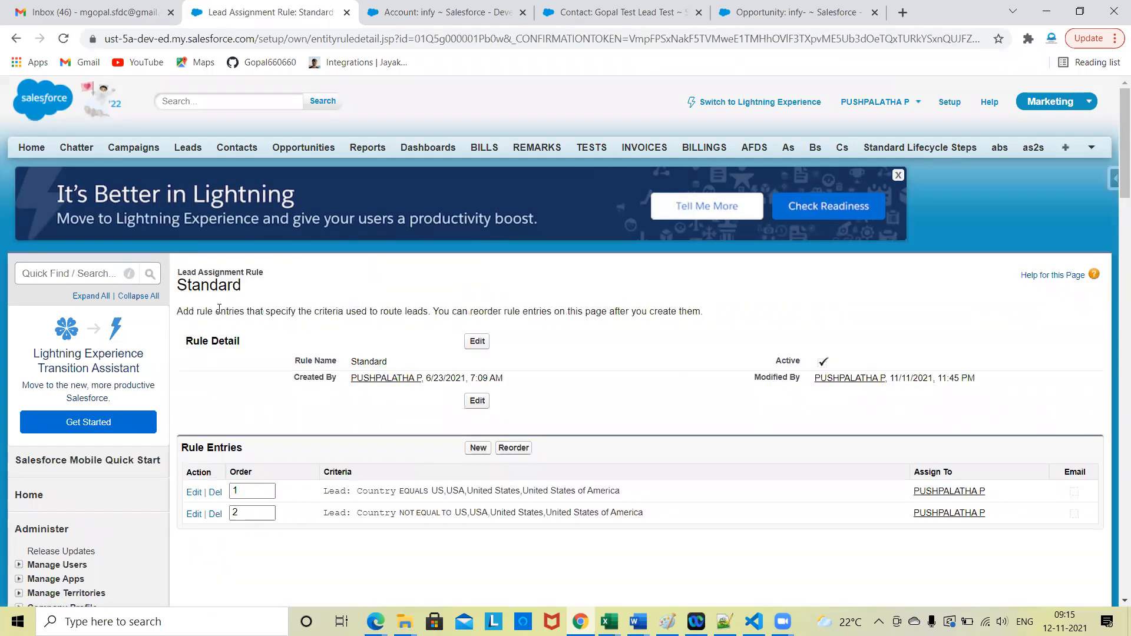
Step: Return to the lead assignment rules list, create a new active rule named CITY and save it
scroll(465, 434, "down", 10)
scroll(263, 411, "up", 2)
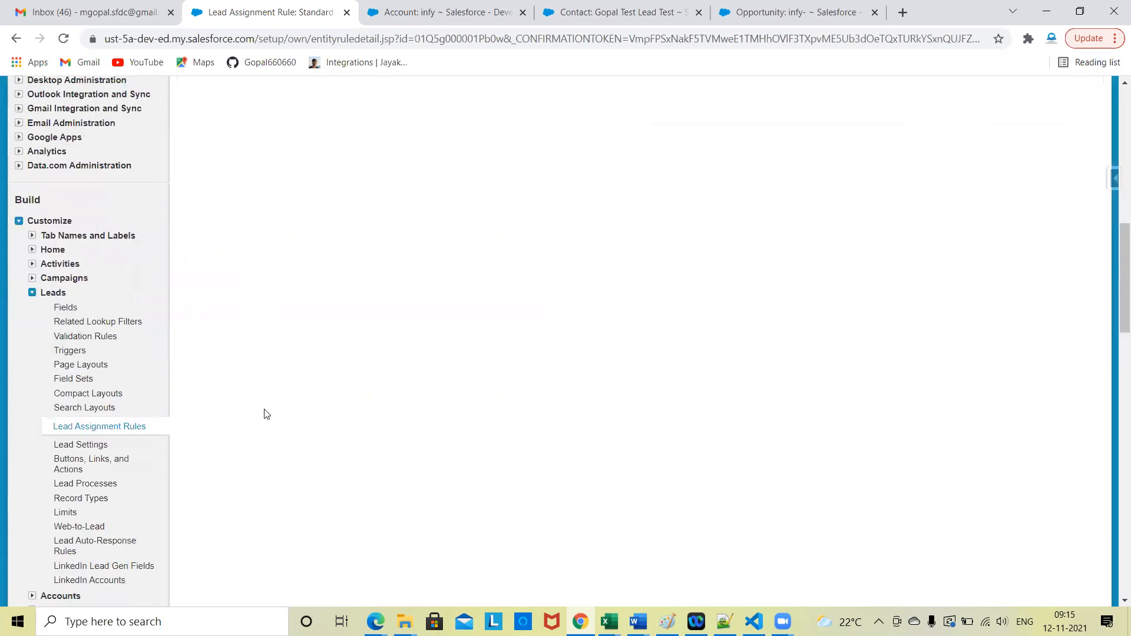
left_click(99, 427)
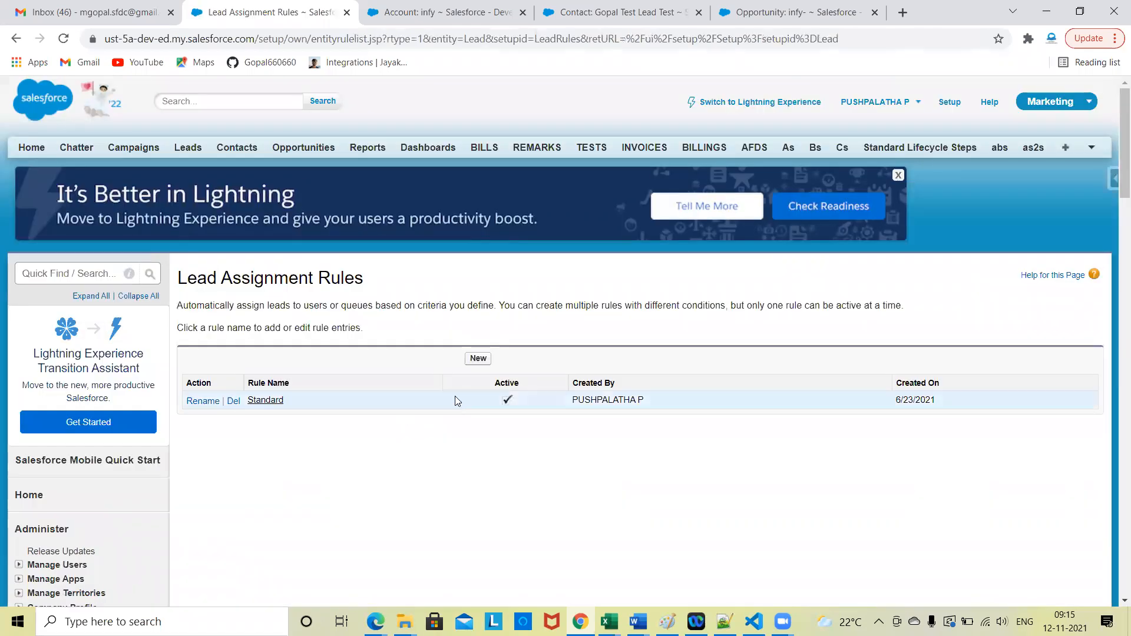
left_click(478, 360)
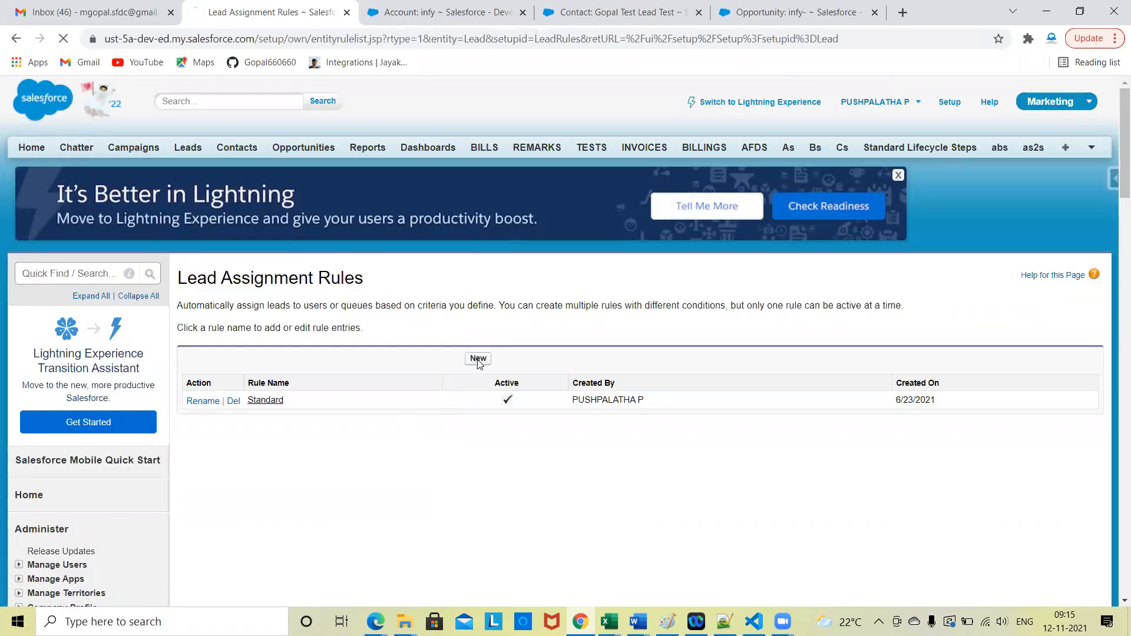
left_click(376, 369)
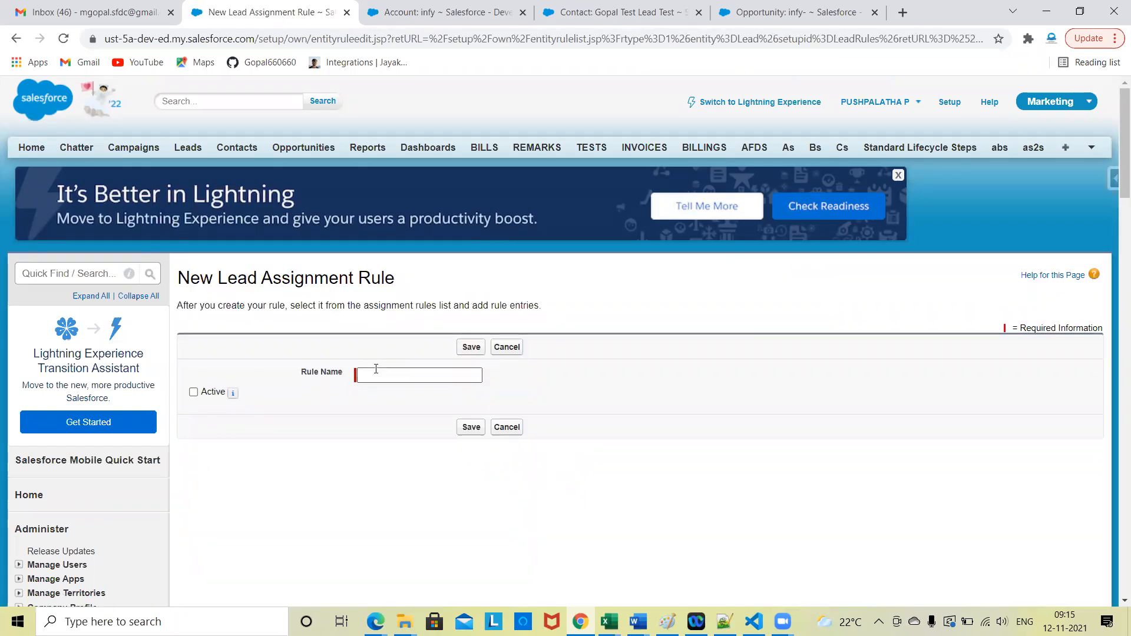
type("Twst")
key("BackSpace")
key("BackSpace")
key("BackSpace")
type("IR")
left_click(257, 421)
left_click(193, 392)
left_click(472, 351)
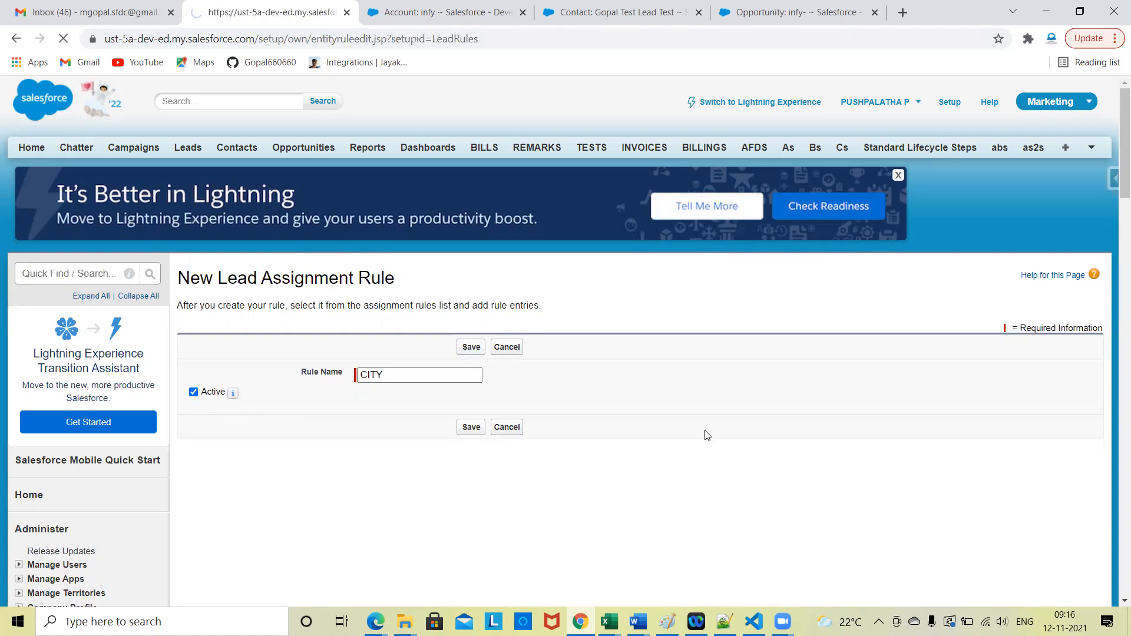
Step: Open the CITY assignment rule and start a new rule entry with sort order 1
scroll(580, 442, "down", 1)
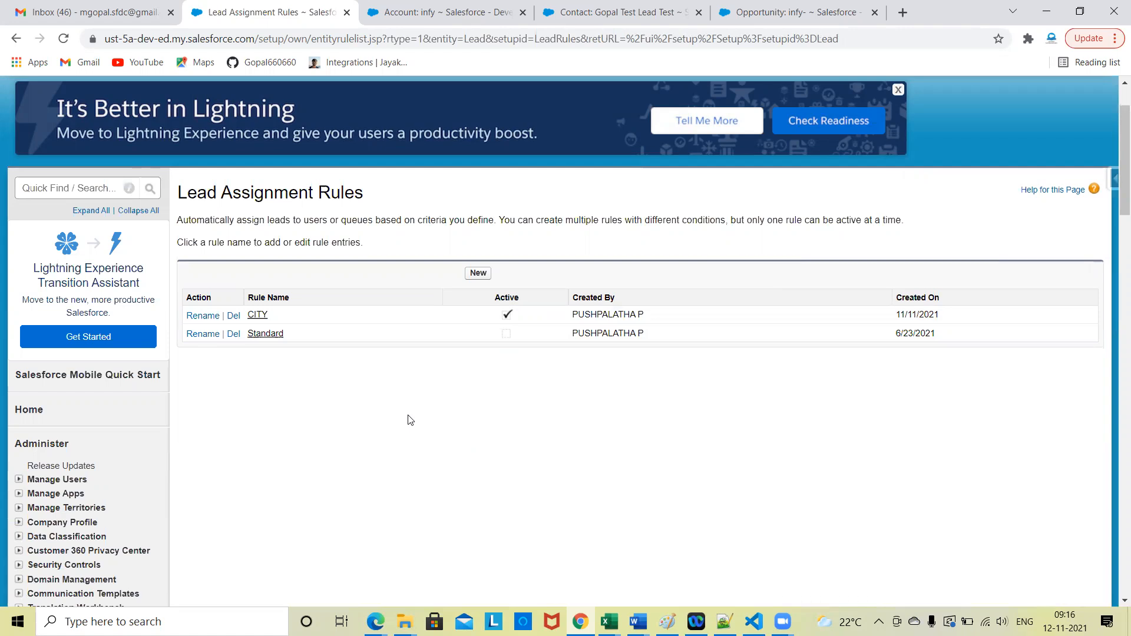
left_click(257, 314)
scroll(322, 413, "down", 1)
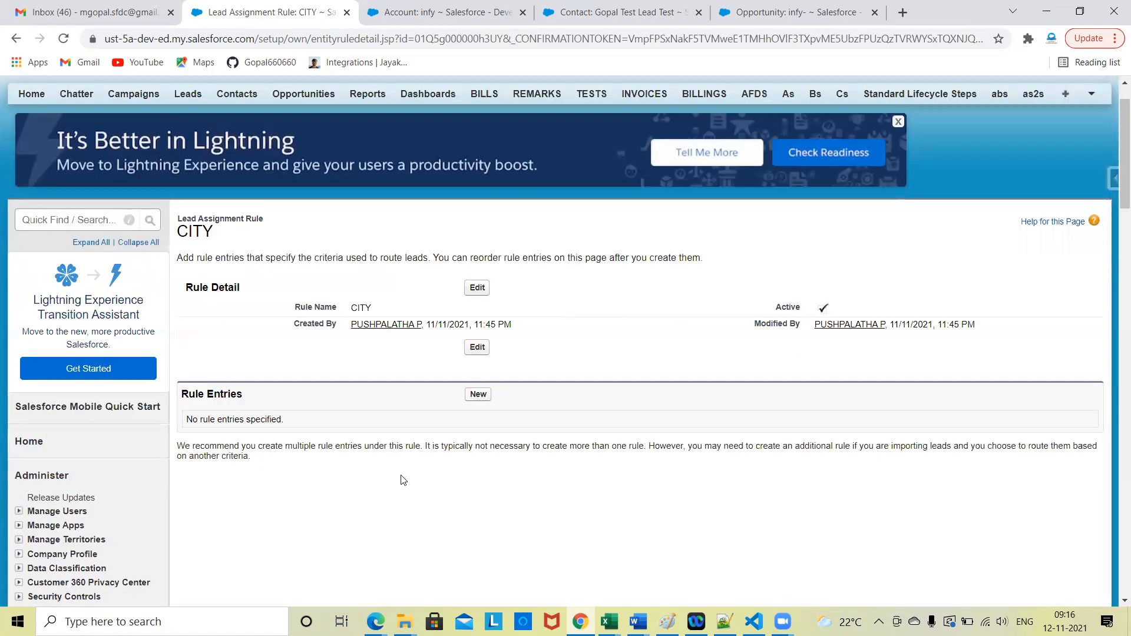
triple_click(217, 403)
left_click(318, 439)
scroll(472, 497, "down", 1)
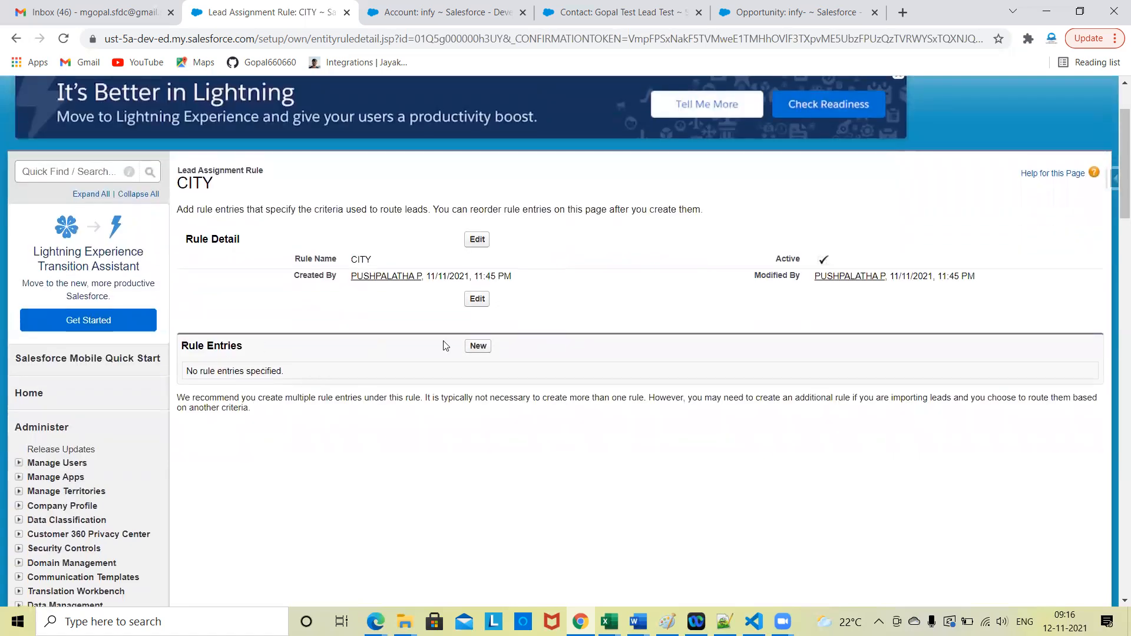
left_click(477, 346)
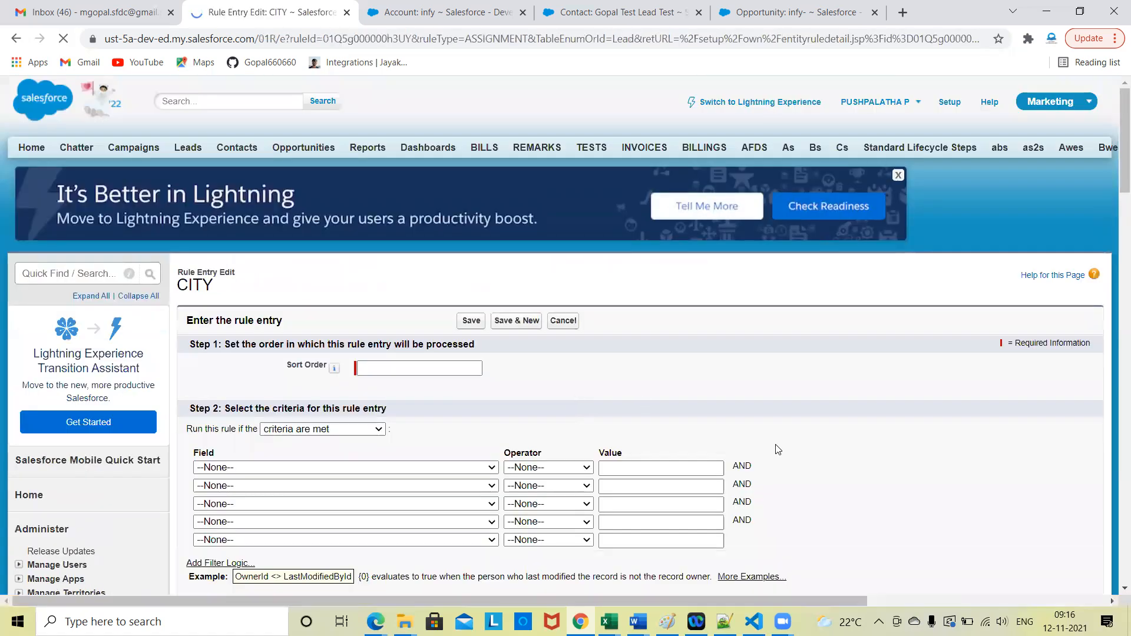
scroll(778, 449, "down", 3)
left_click(389, 178)
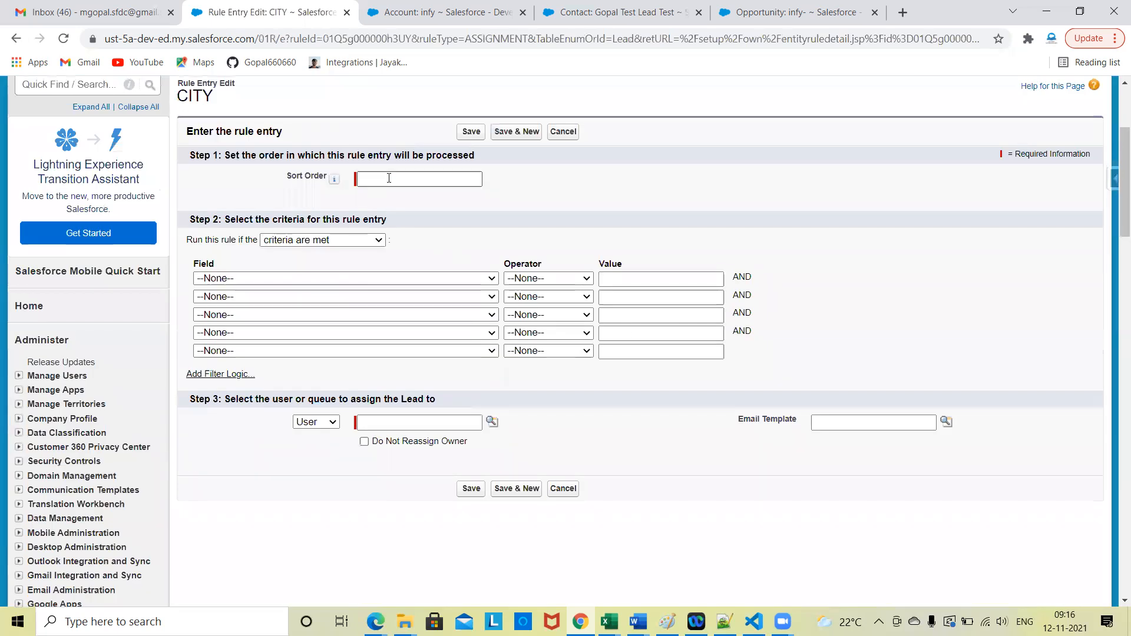
left_click(396, 203)
Step: Switch the rule entry's condition type to formula evaluates to true and back to criteria are met
left_click(331, 242)
left_click(324, 265)
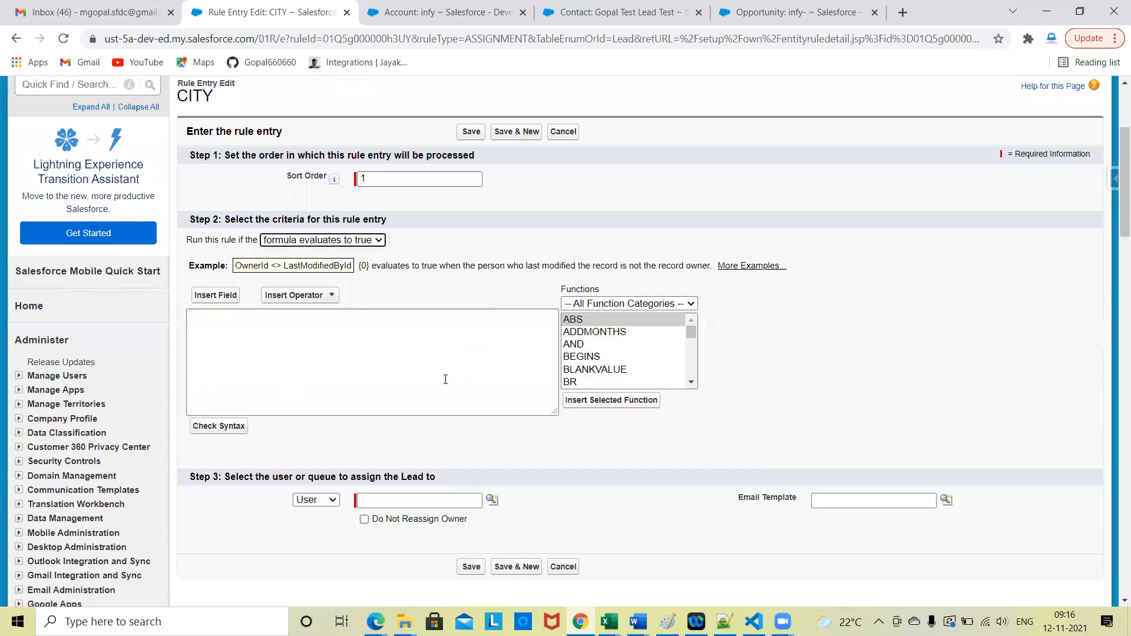
left_click(351, 239)
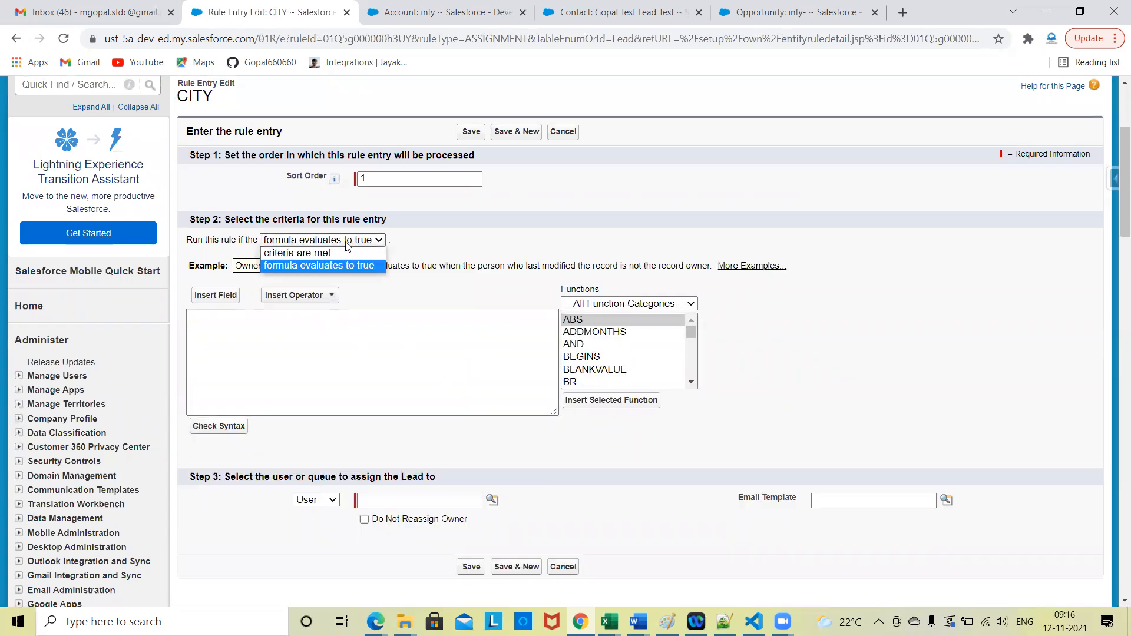
left_click(340, 252)
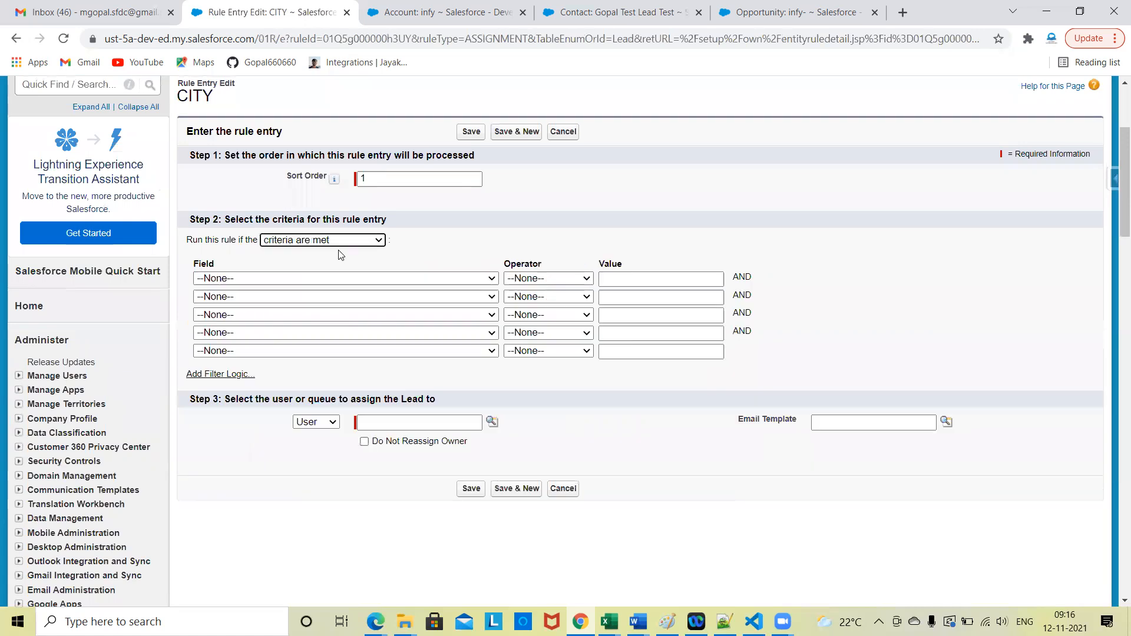
Step: Set the rule entry's first criterion to Lead: City equals Bangalore
left_click(280, 278)
left_click(261, 329)
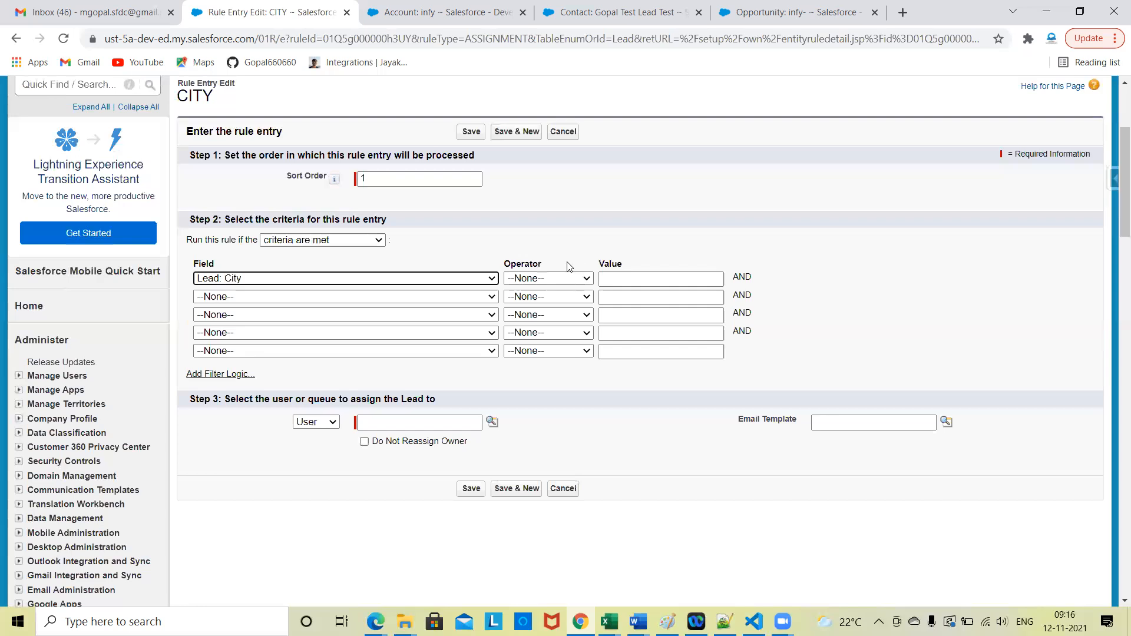
left_click(563, 278)
left_click(551, 306)
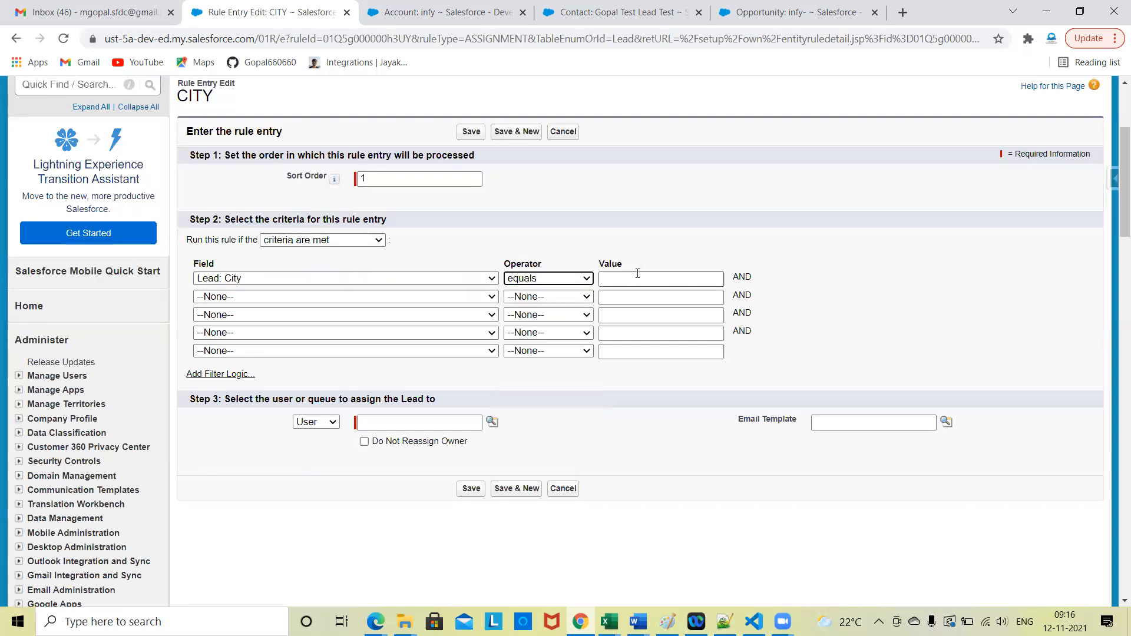
left_click(632, 282)
type("Ban")
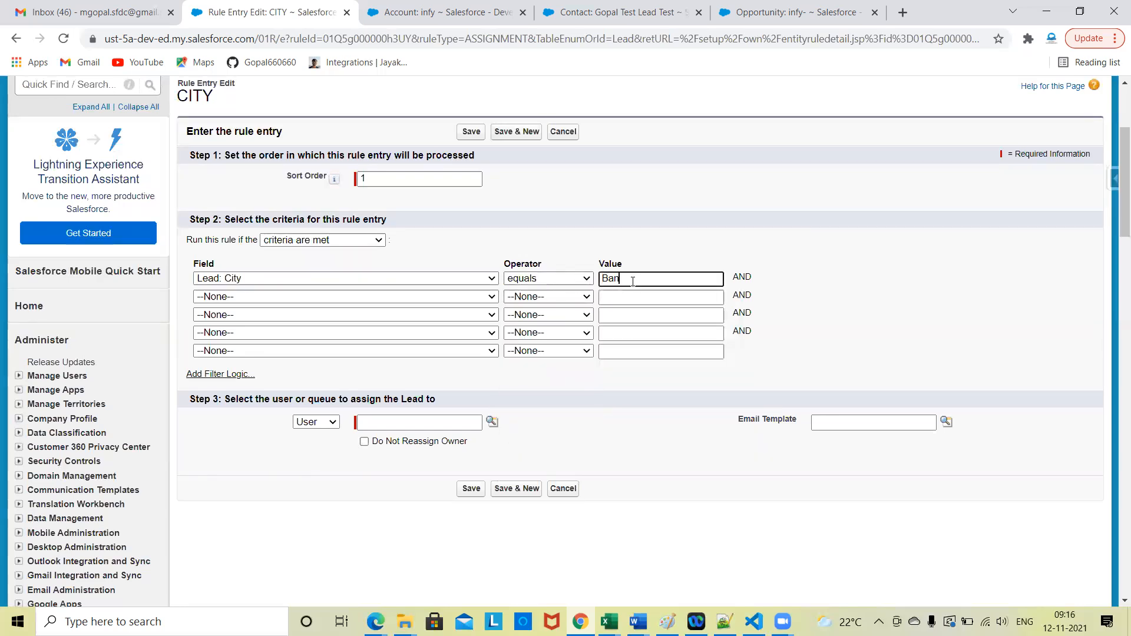
type("g")
left_click(569, 267)
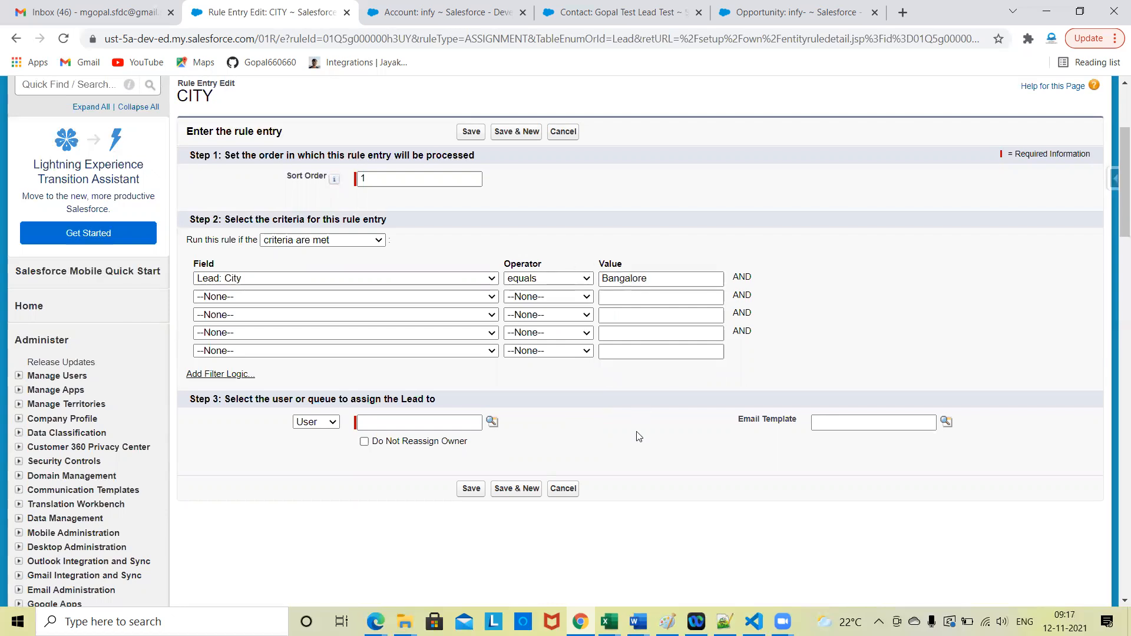
Step: Assign the Bangalore rule entry to the second user in the recently viewed users lookup and save the entry
scroll(639, 436, "down", 1)
left_click(332, 394)
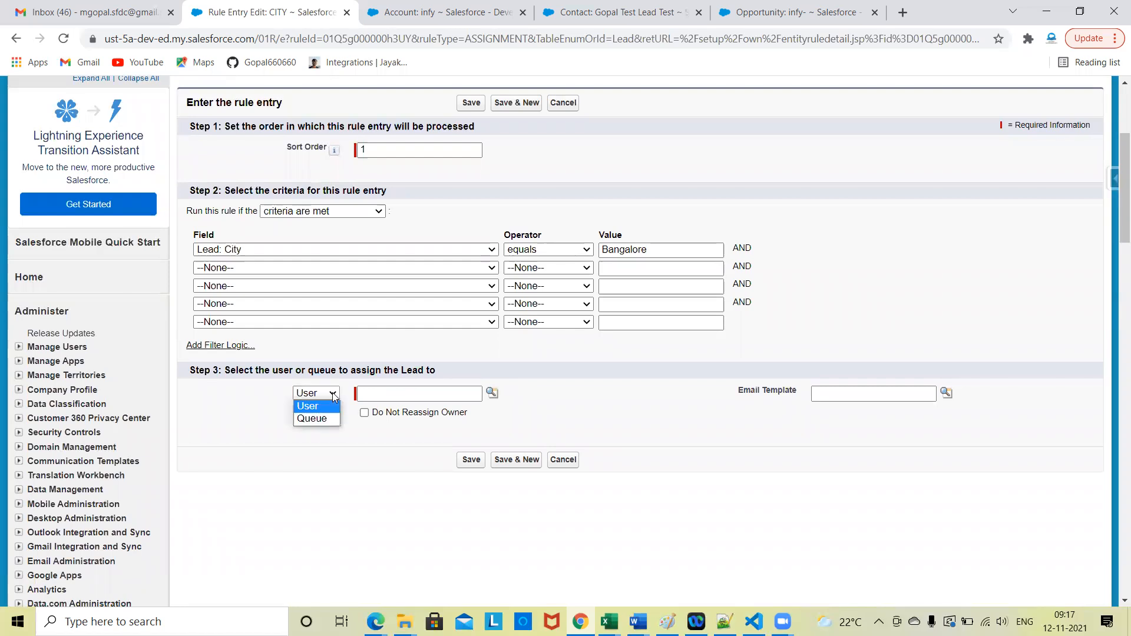
left_click(331, 405)
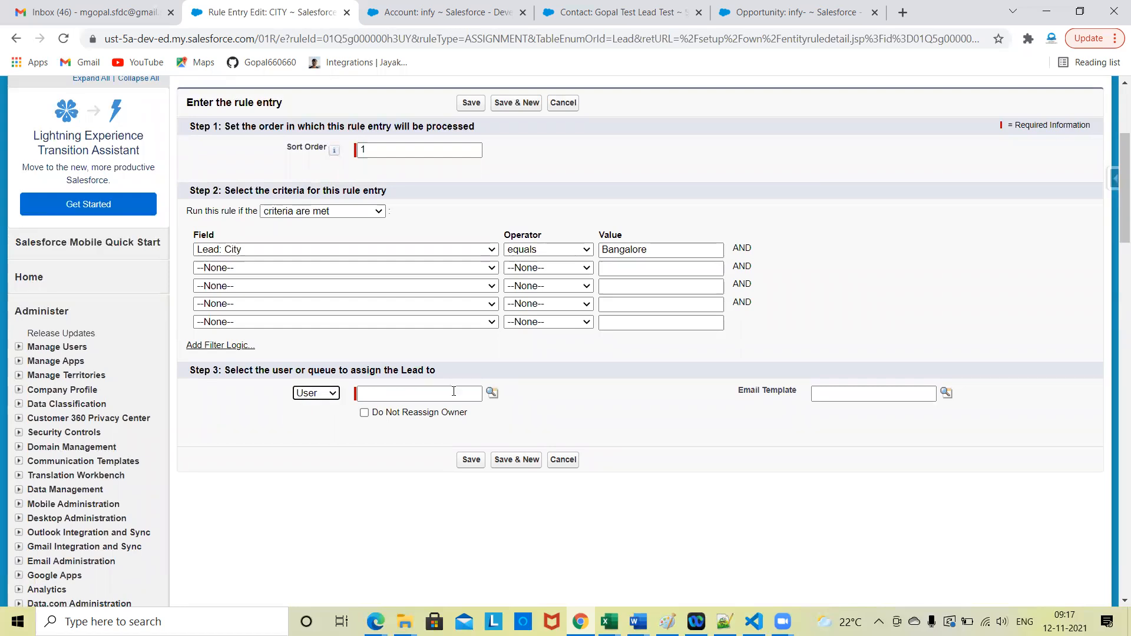
left_click(492, 393)
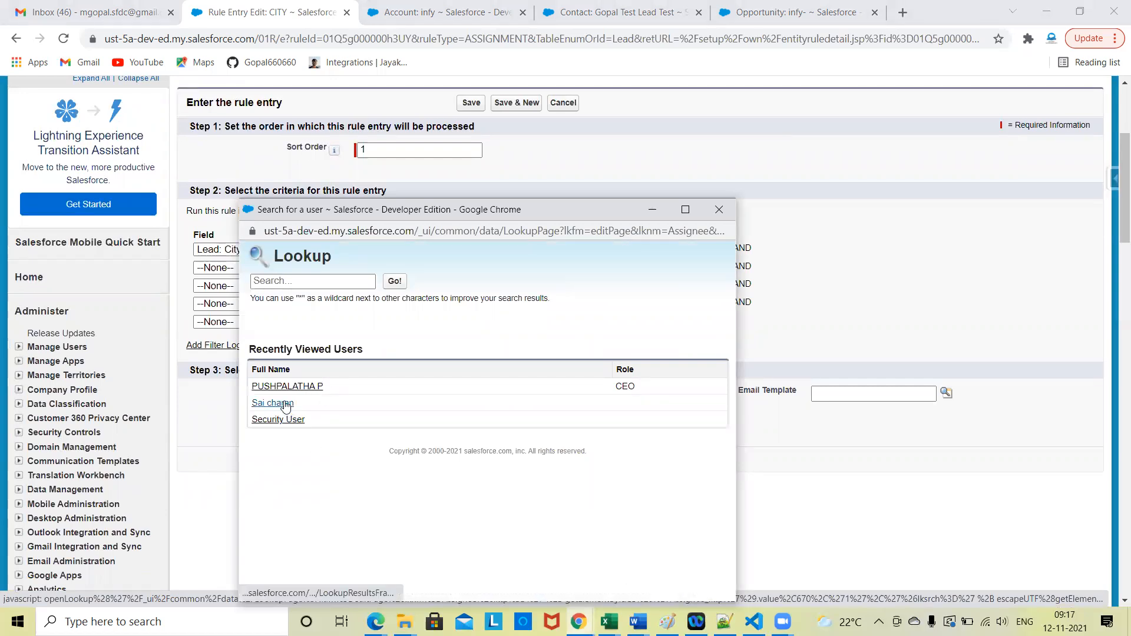
left_click(272, 403)
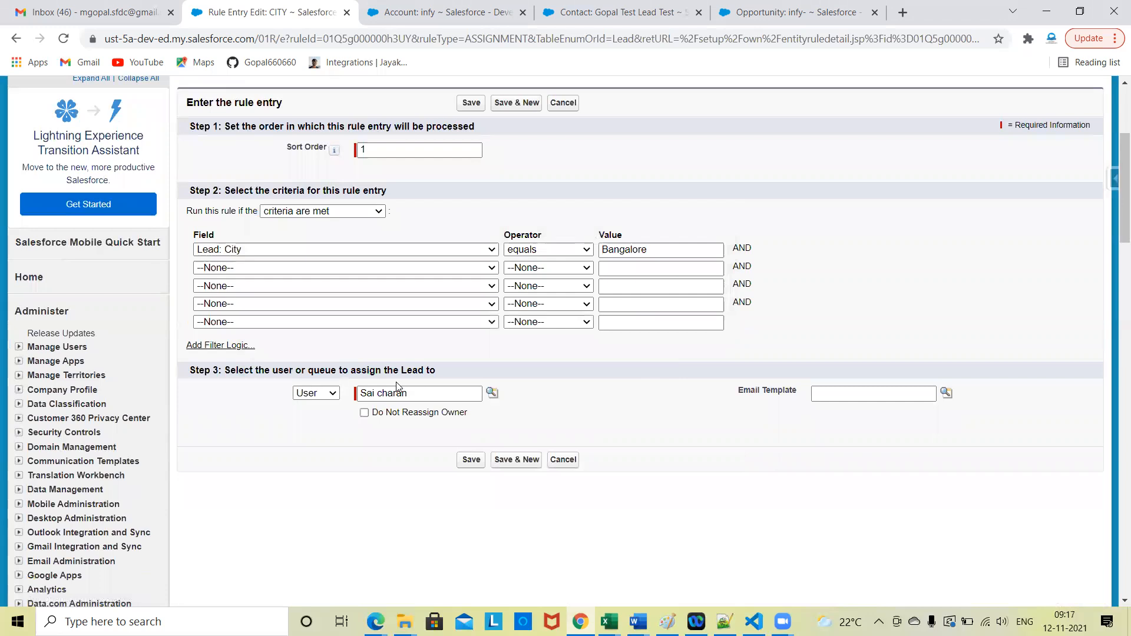
left_click(471, 105)
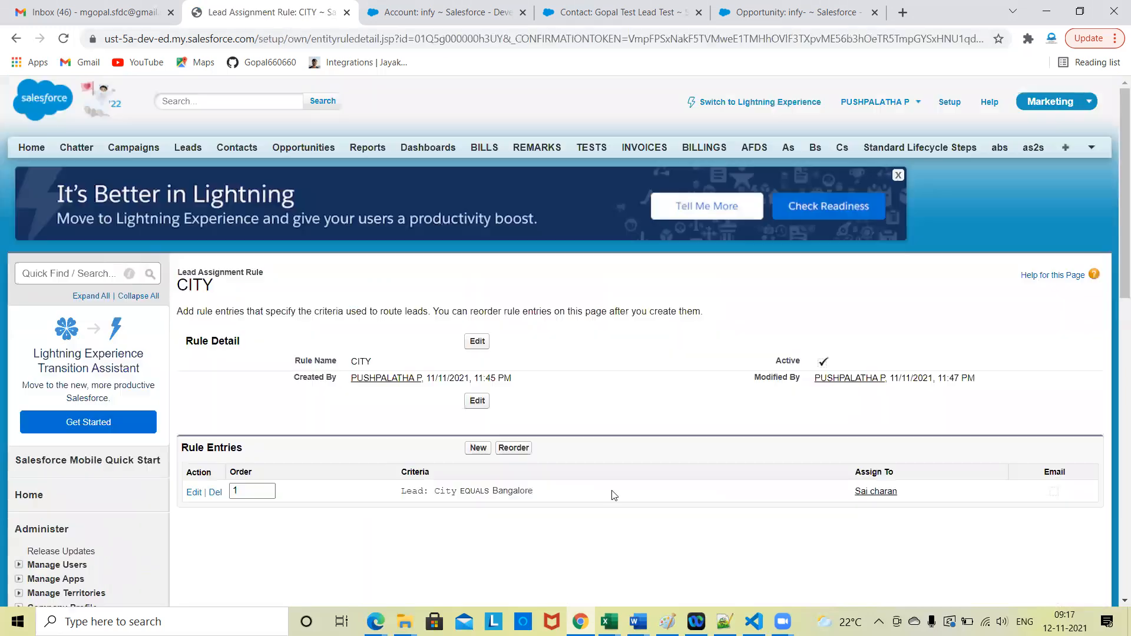
Step: Start another rule entry in the CITY assignment rule with sort order 1
scroll(613, 495, "down", 3)
left_click(477, 254)
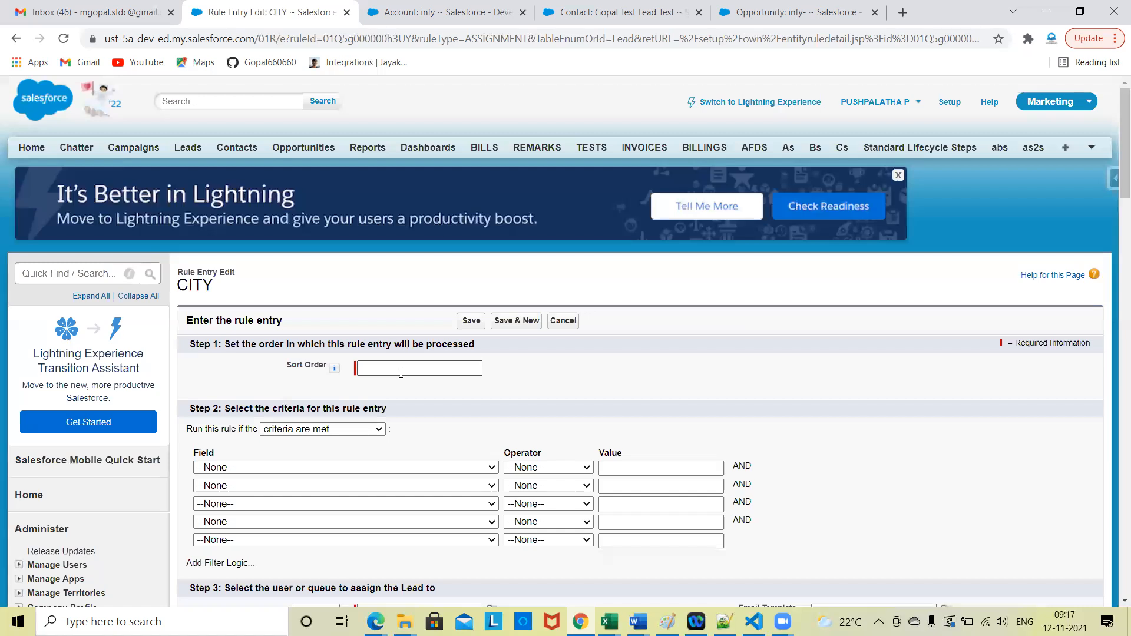
left_click(402, 366)
type("1")
Step: Set the new rule entry's first criterion to Lead: City equals HYD
scroll(447, 424, "down", 1)
left_click(416, 410)
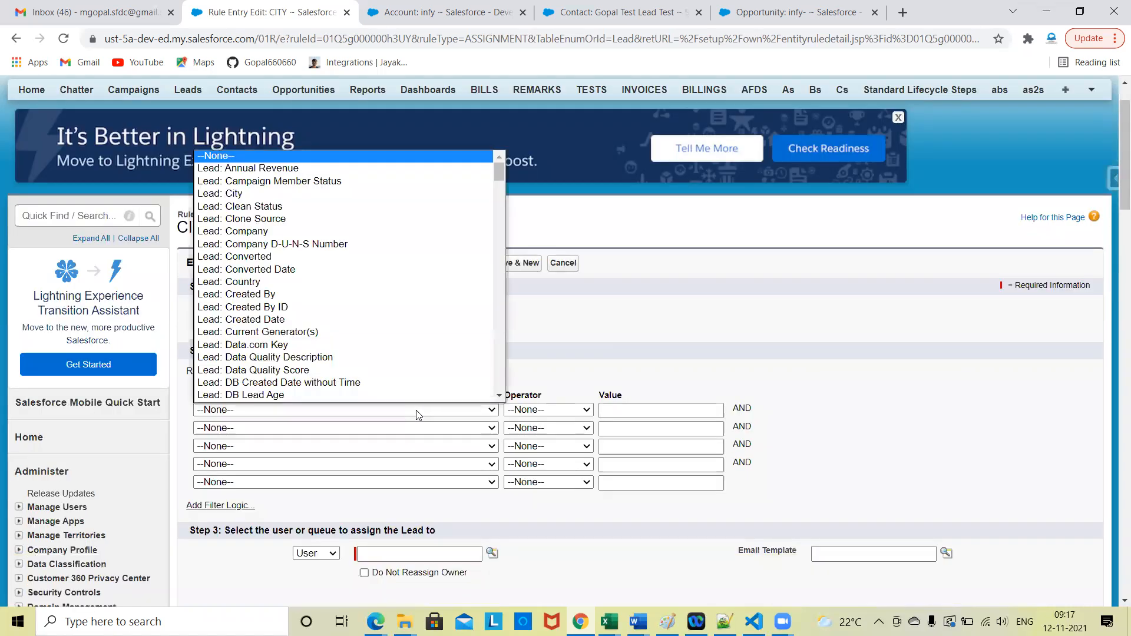
left_click(303, 193)
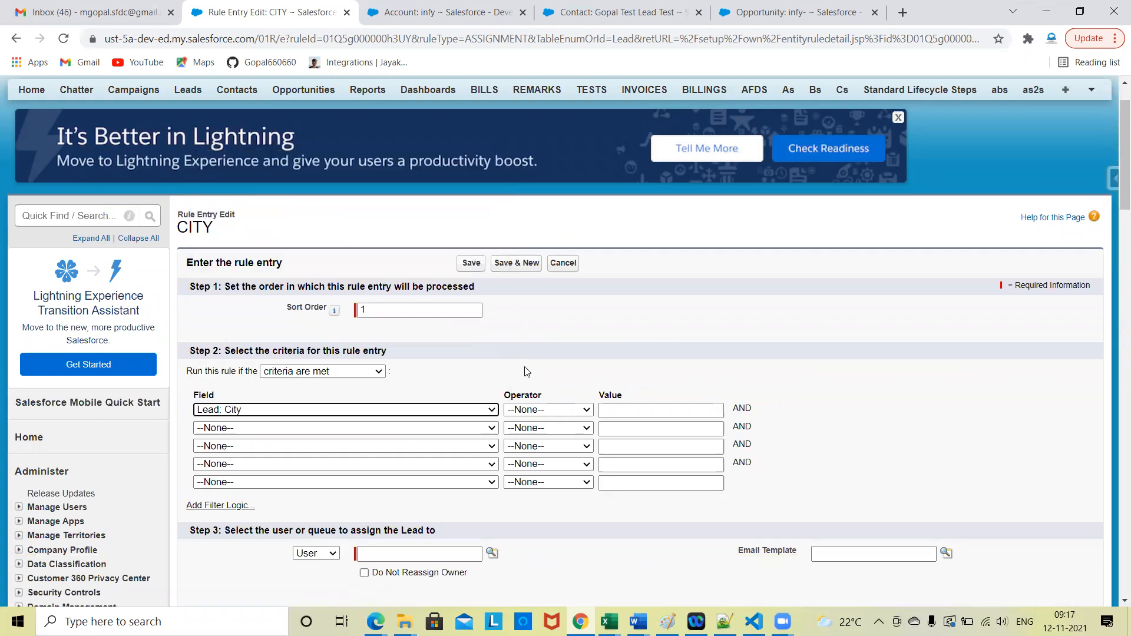
left_click(528, 410)
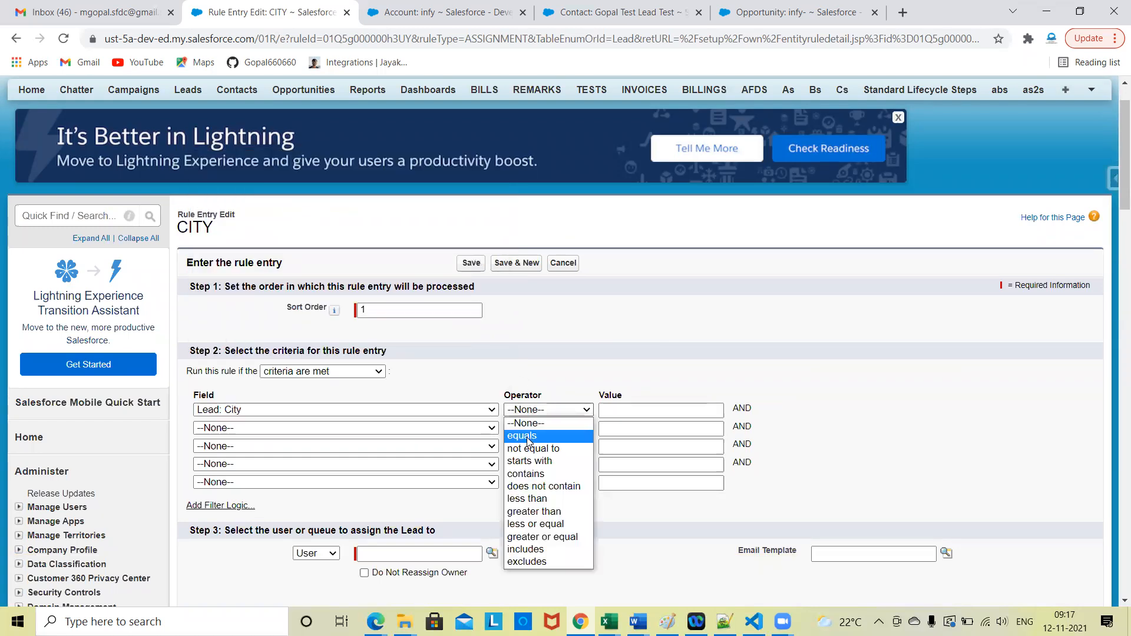
left_click(528, 436)
left_click(608, 411)
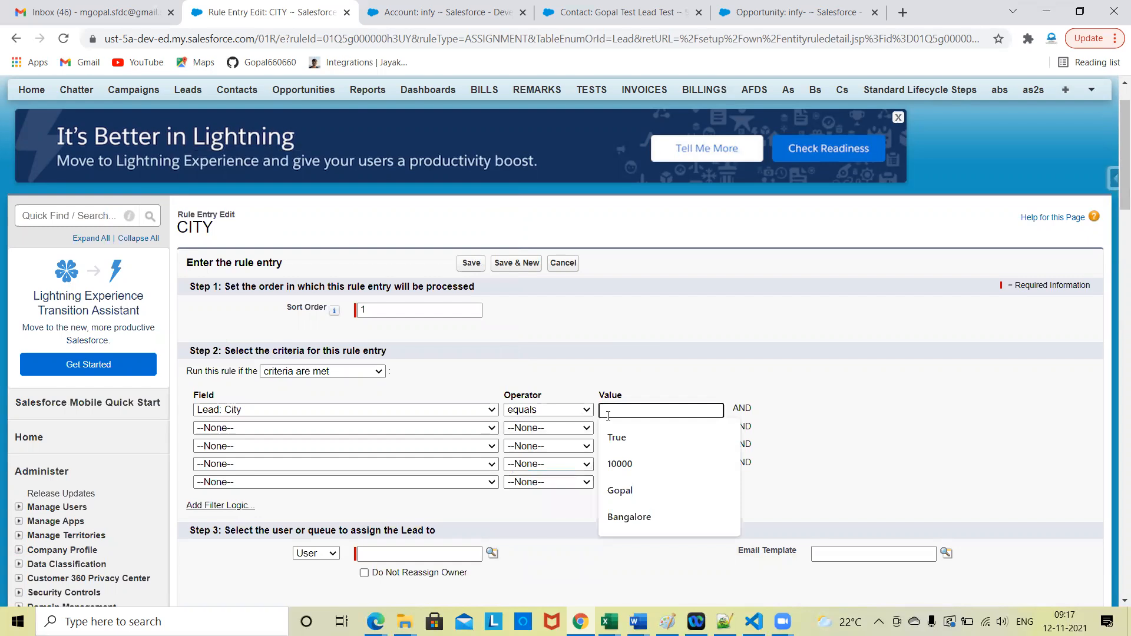
type("HYD")
left_click(530, 339)
Step: Assign the HYD rule entry to Security User from the recently viewed users and save the entry
scroll(491, 297, "down", 4)
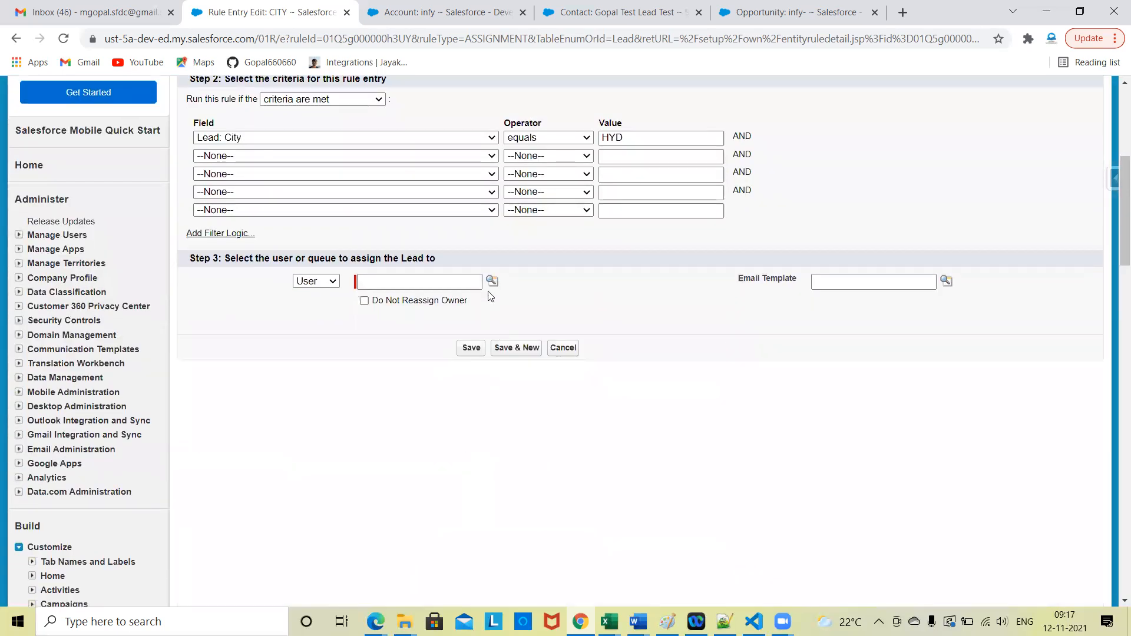
left_click(492, 281)
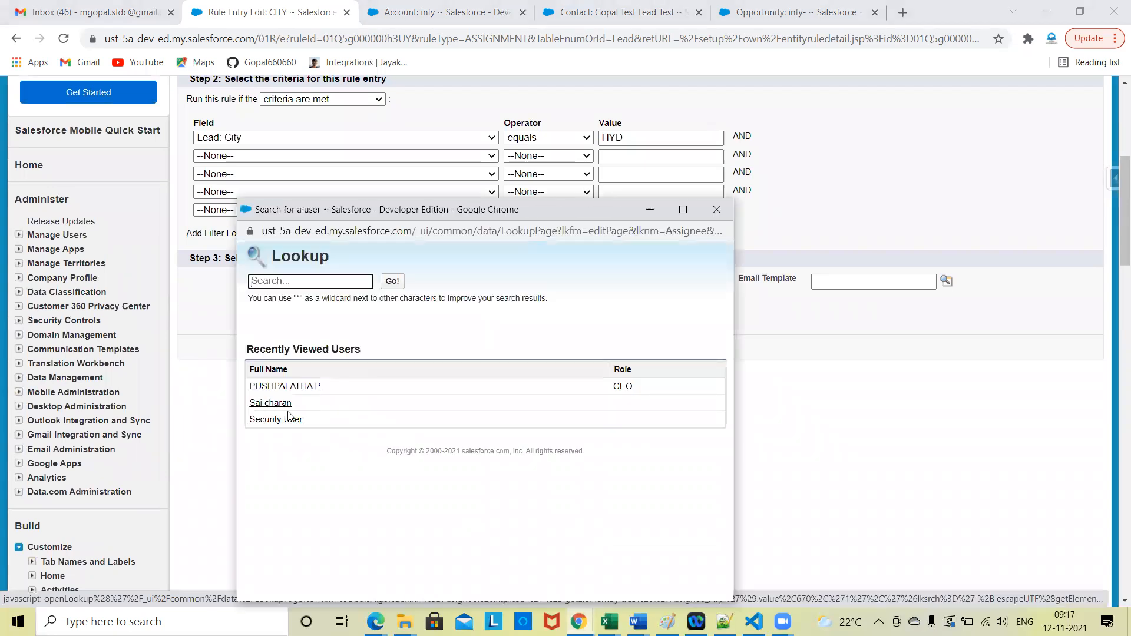
left_click(288, 419)
left_click(470, 348)
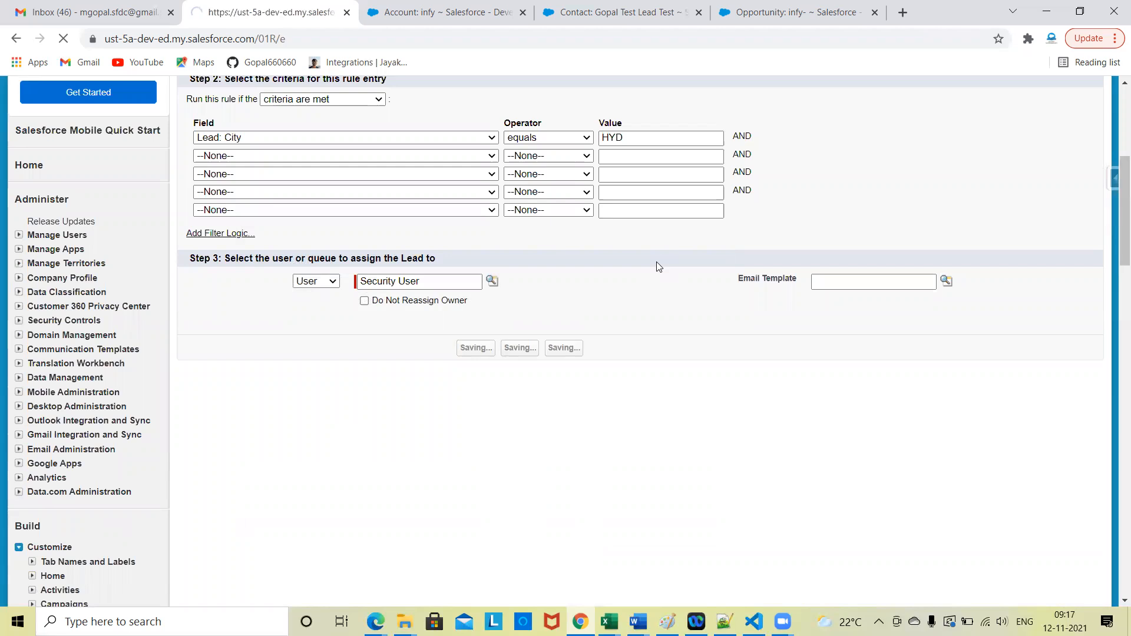
scroll(634, 382, "down", 3)
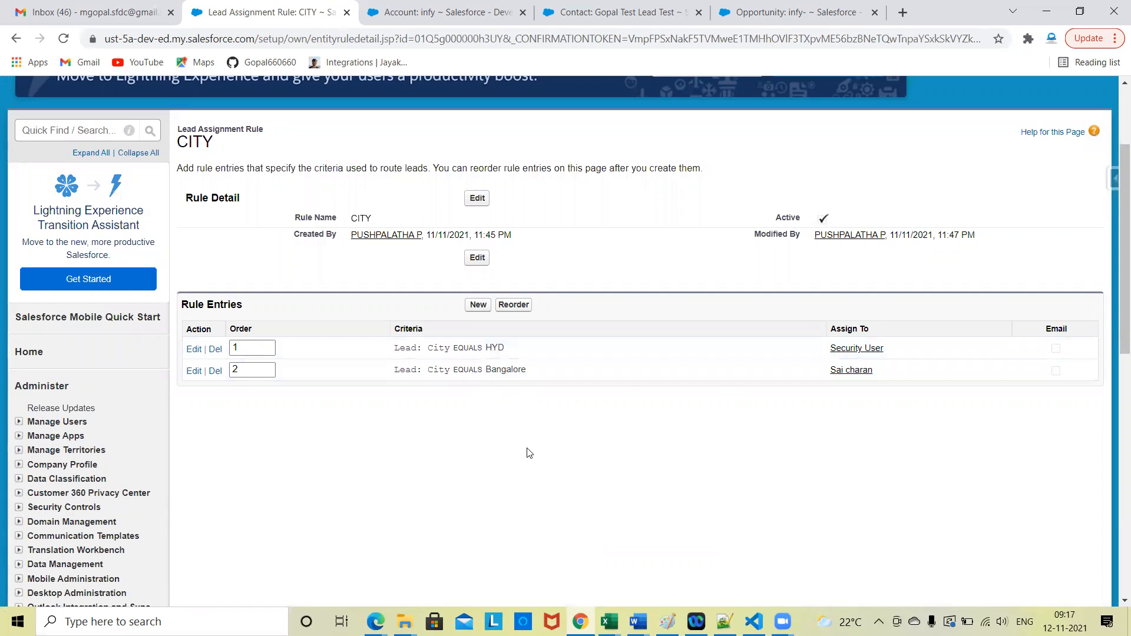
Step: Move the infy account's browser tab ahead of the CITY rule tab and start a new lead in it
left_click(406, 6)
left_click_drag(406, 6, 229, 8)
left_click(195, 147)
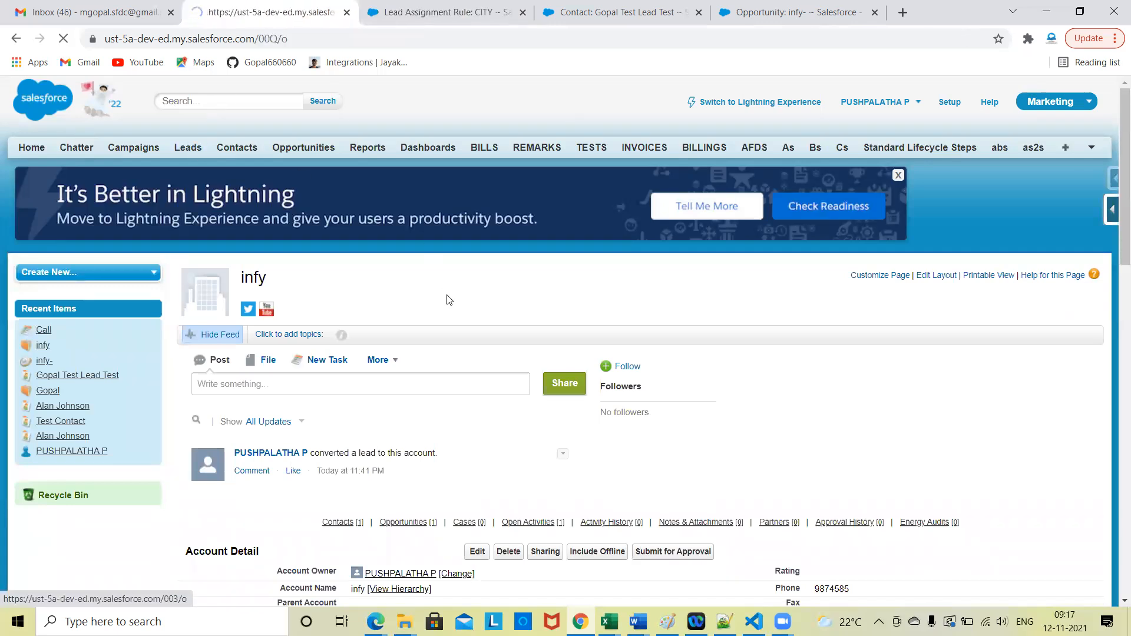
scroll(688, 301, "down", 3)
left_click(476, 152)
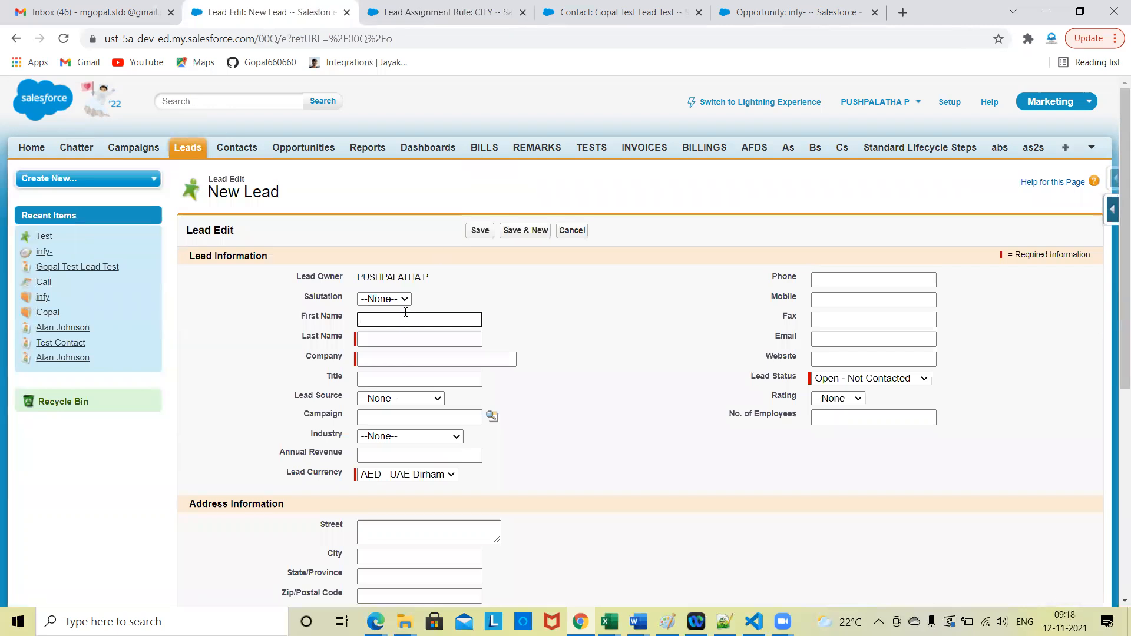
Step: Fill in the new lead with first name BLR, last name Test and company infy test
left_click(405, 313)
type("Ban")
left_click_drag(542, 308, 430, 340)
left_click(430, 340)
left_click(392, 364)
left_click(392, 360)
left_click(386, 388)
type("te")
left_click(575, 405)
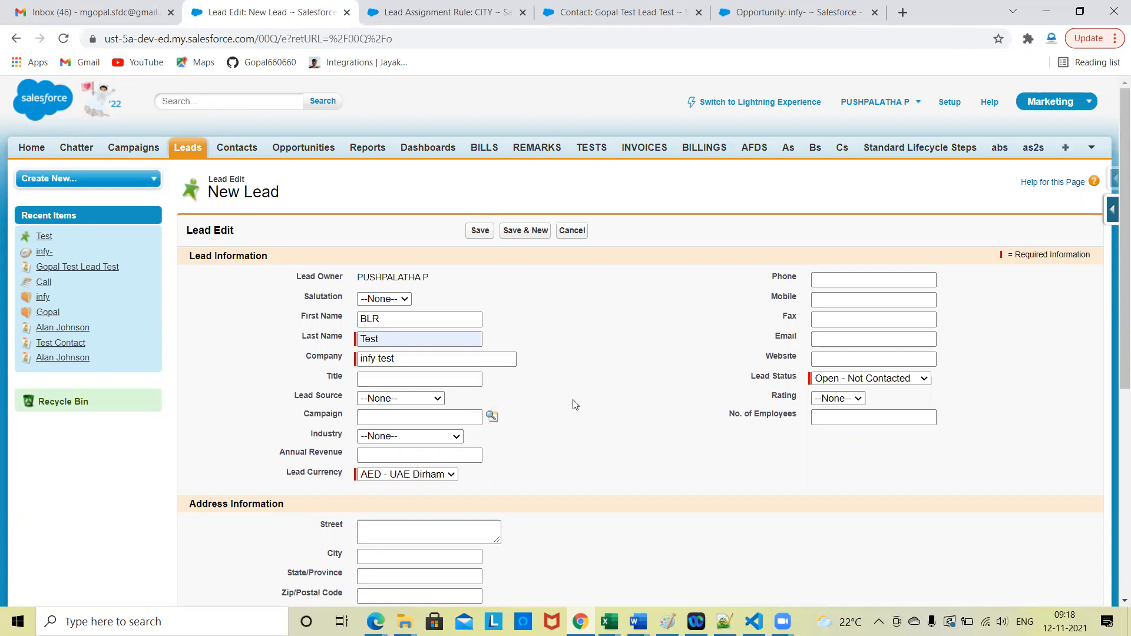
Step: Copy the city Bangalore from the second CITY rule entry and paste it into the new lead's City field
scroll(575, 405, "down", 3)
left_click(422, 7)
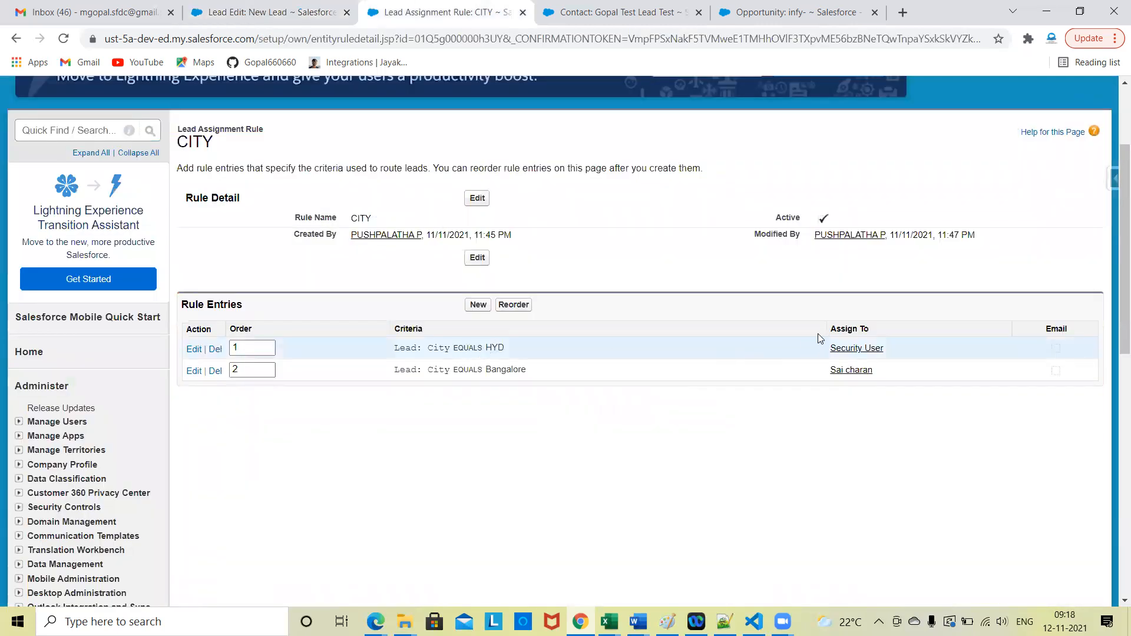
triple_click(509, 370)
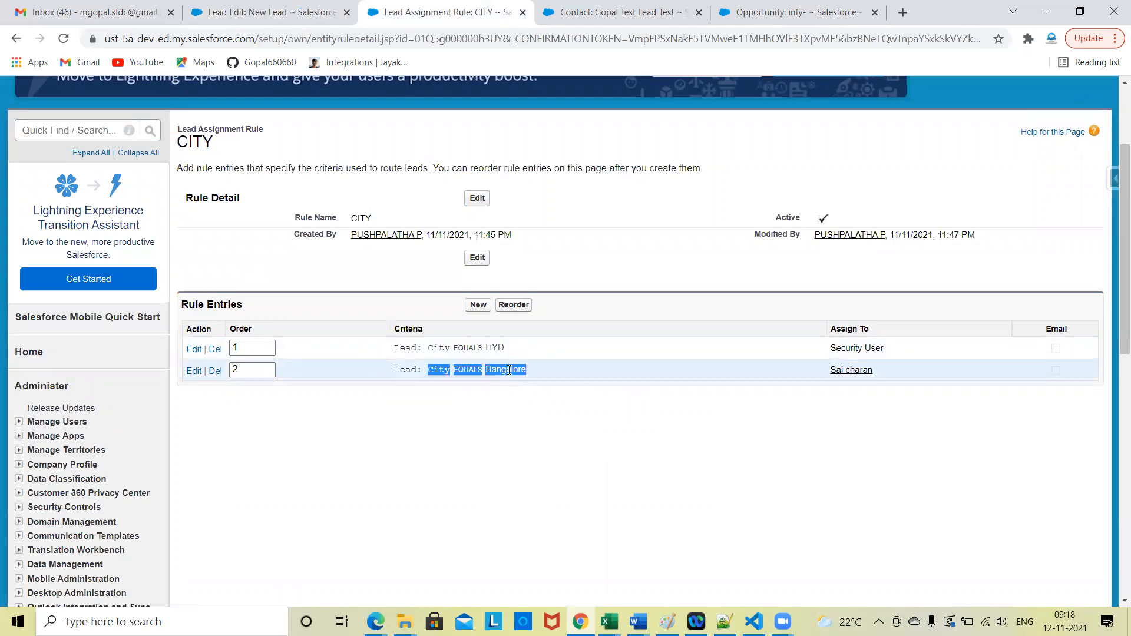
left_click(537, 374)
left_click_drag(528, 368, 482, 372)
key("ctrl+c")
left_click(265, 11)
left_click(367, 376)
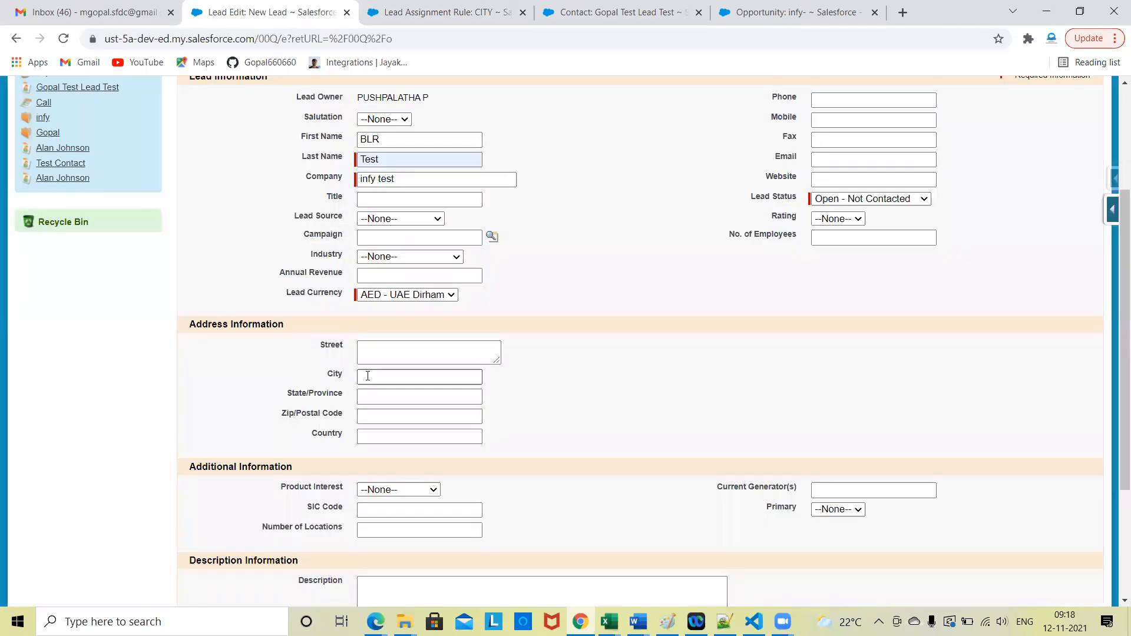
left_click(368, 376)
key("ctrl+v")
left_click(587, 390)
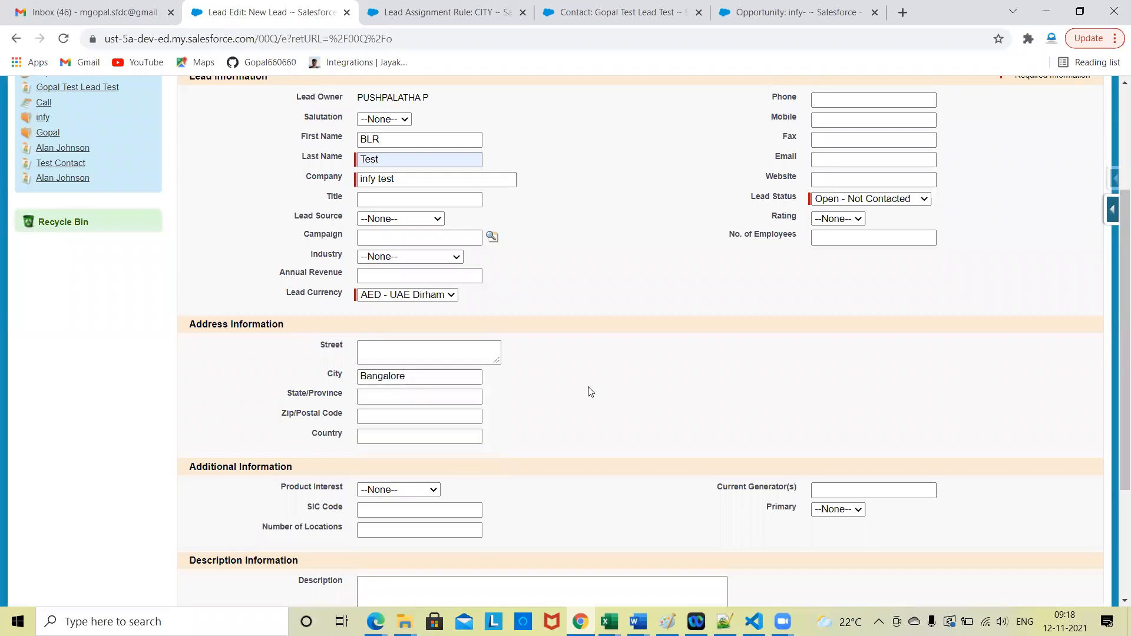
Step: Save the BLR Test lead with assignment by the active rule enabled and compare its owner with the Bangalore rule entry's assignee
scroll(590, 391, "down", 3)
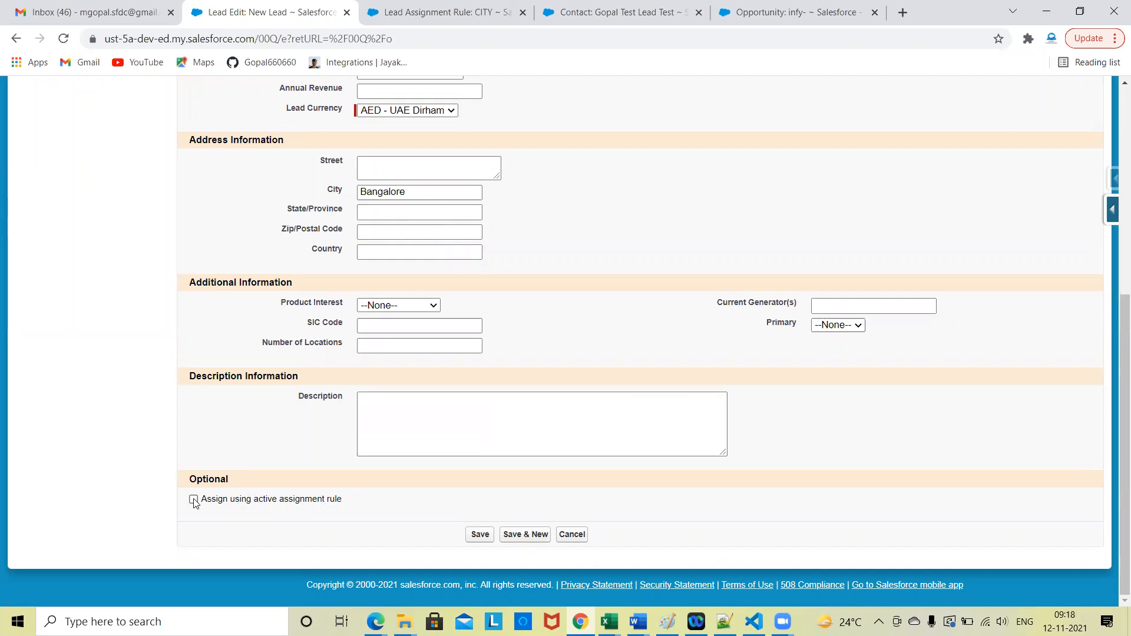
left_click(451, 9)
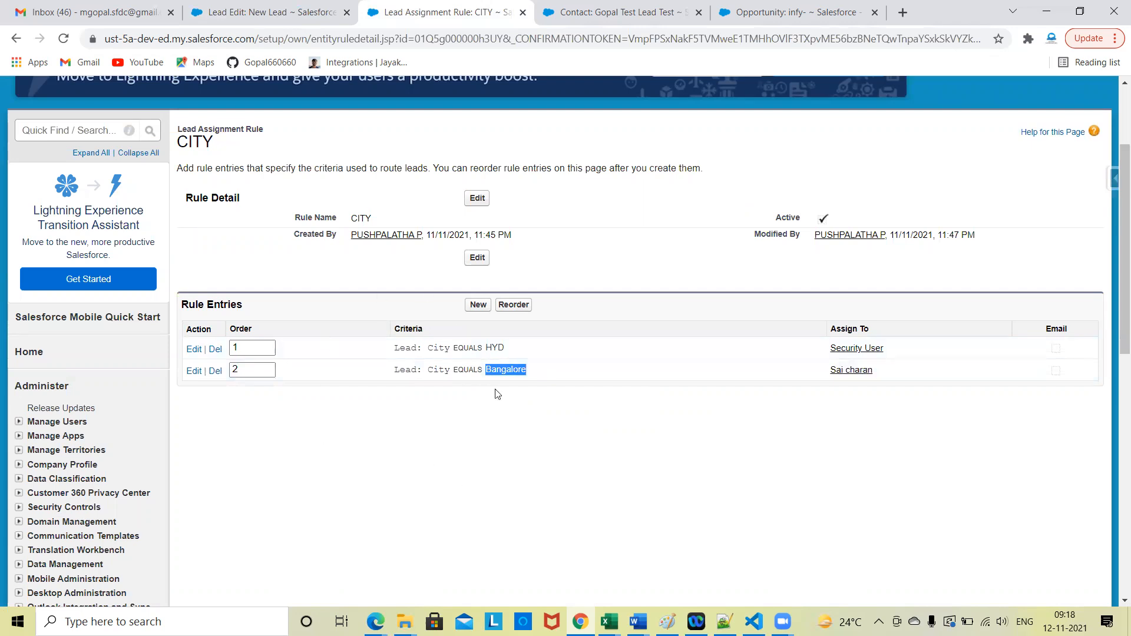
left_click(283, 6)
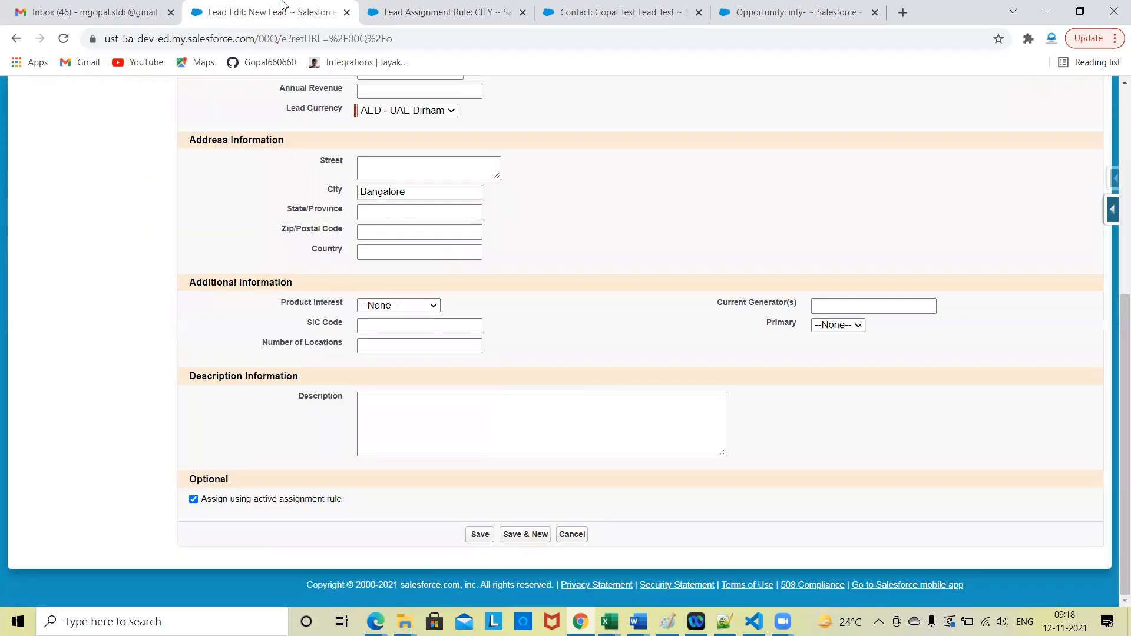
left_click(193, 500)
left_click(480, 535)
scroll(585, 371, "down", 5)
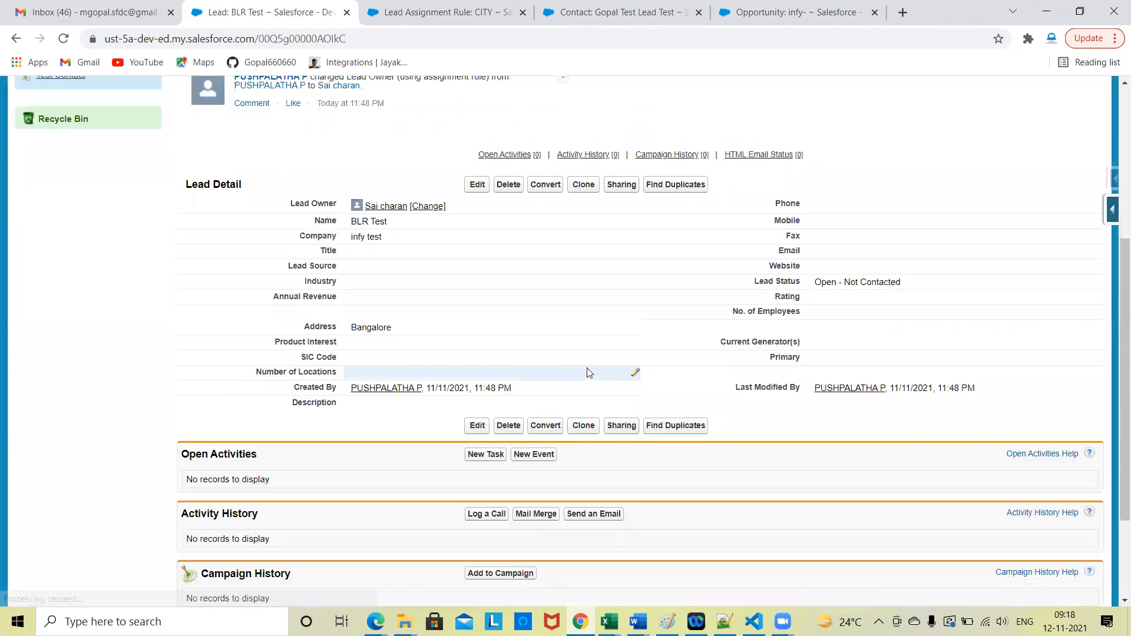
left_click(435, 8)
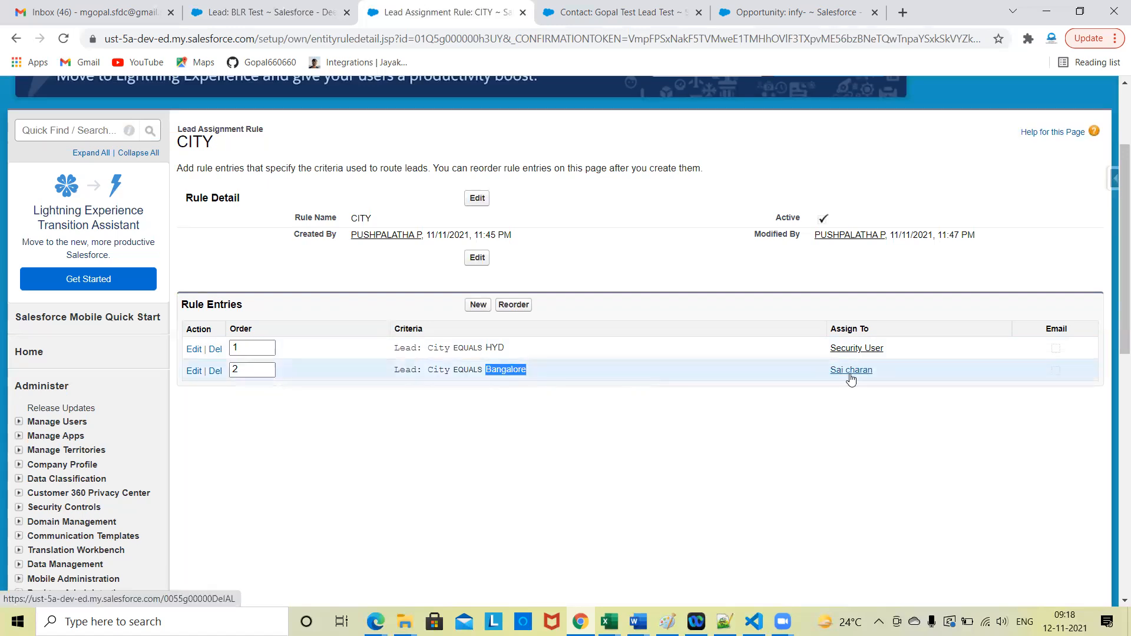
left_click(269, 8)
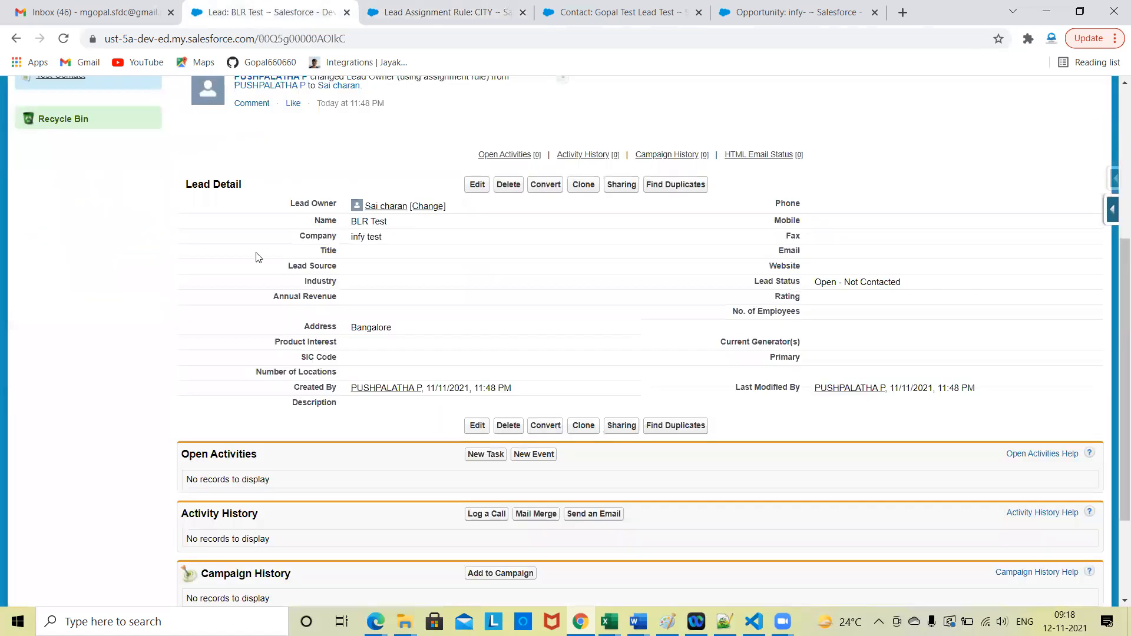
scroll(335, 327, "up", 1)
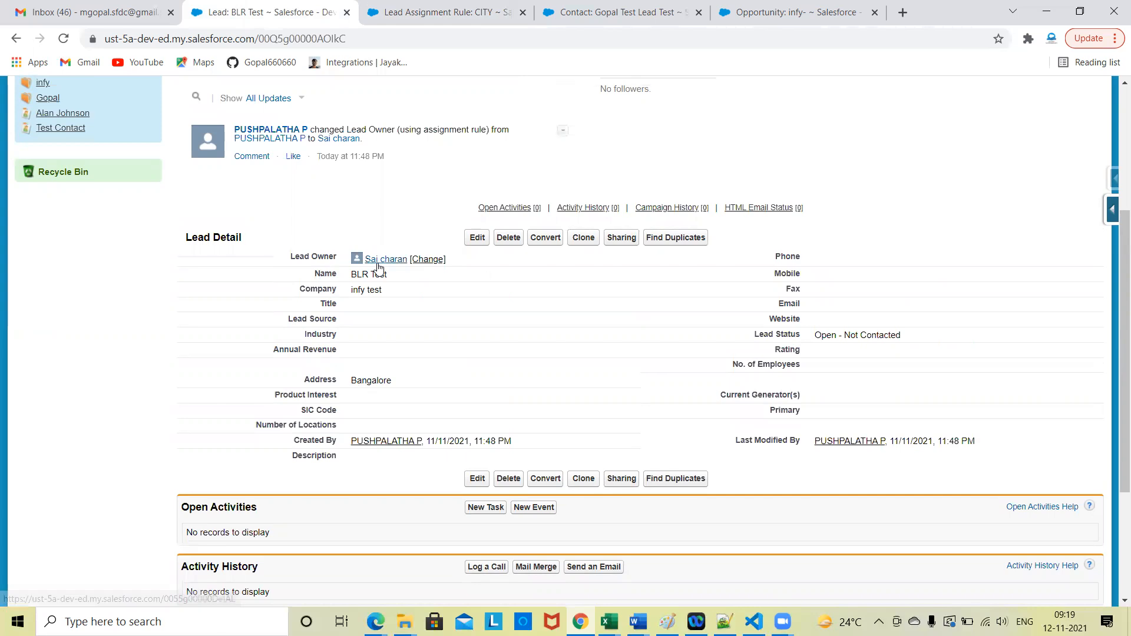
Step: Clone the BLR Test lead with active rule assignment off, save it, and compare its owner with the CITY rule entries
left_click(582, 238)
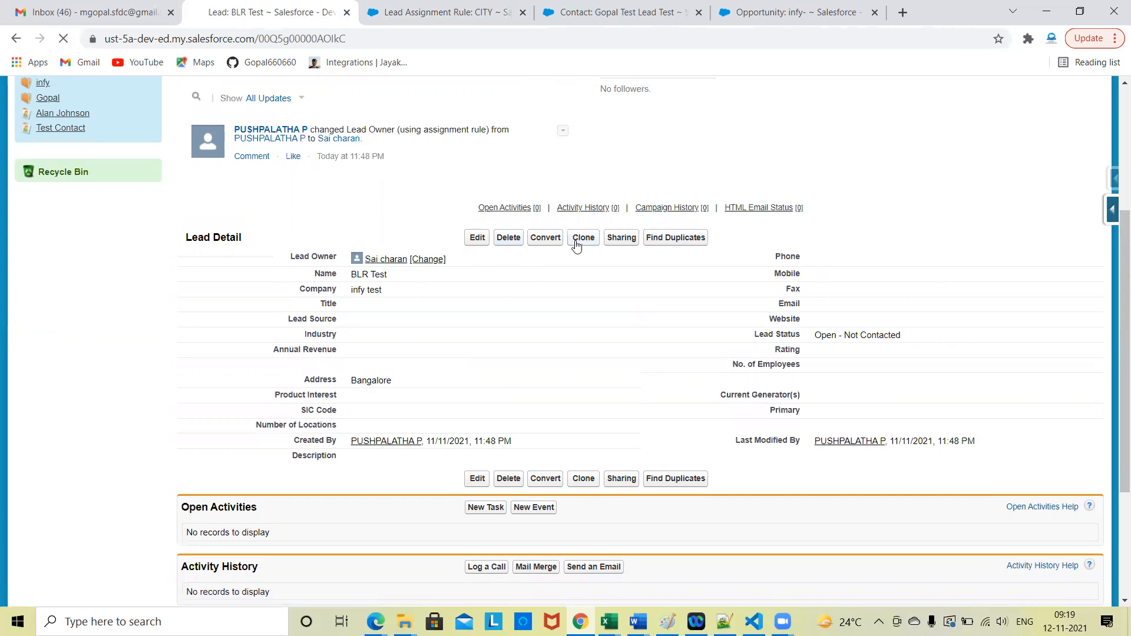
scroll(230, 493, "down", 6)
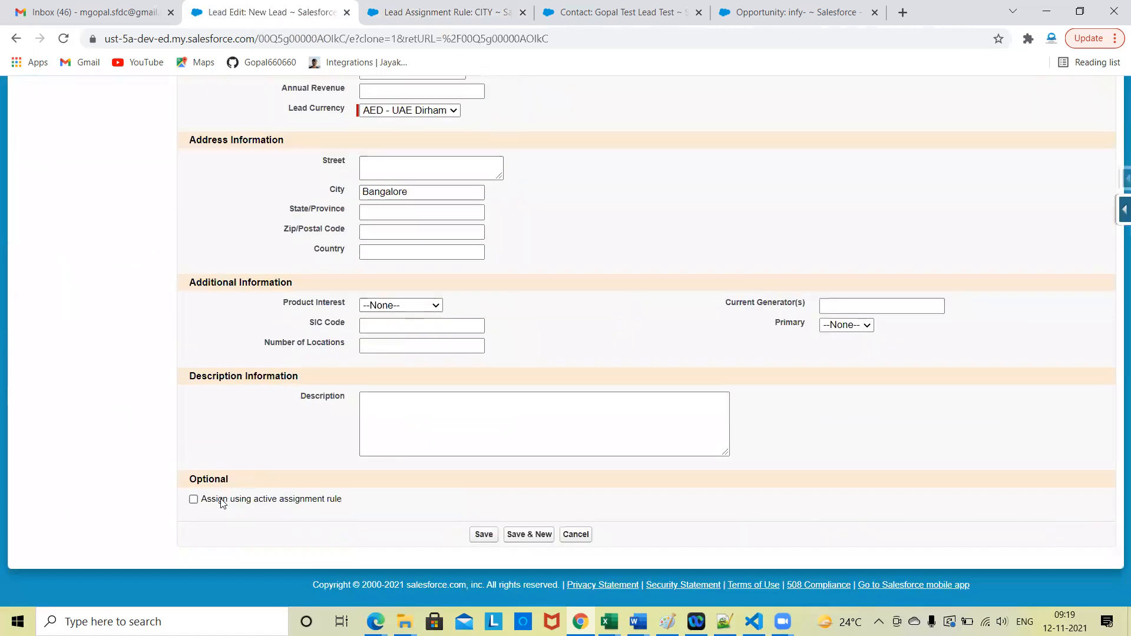
scroll(617, 373, "up", 5)
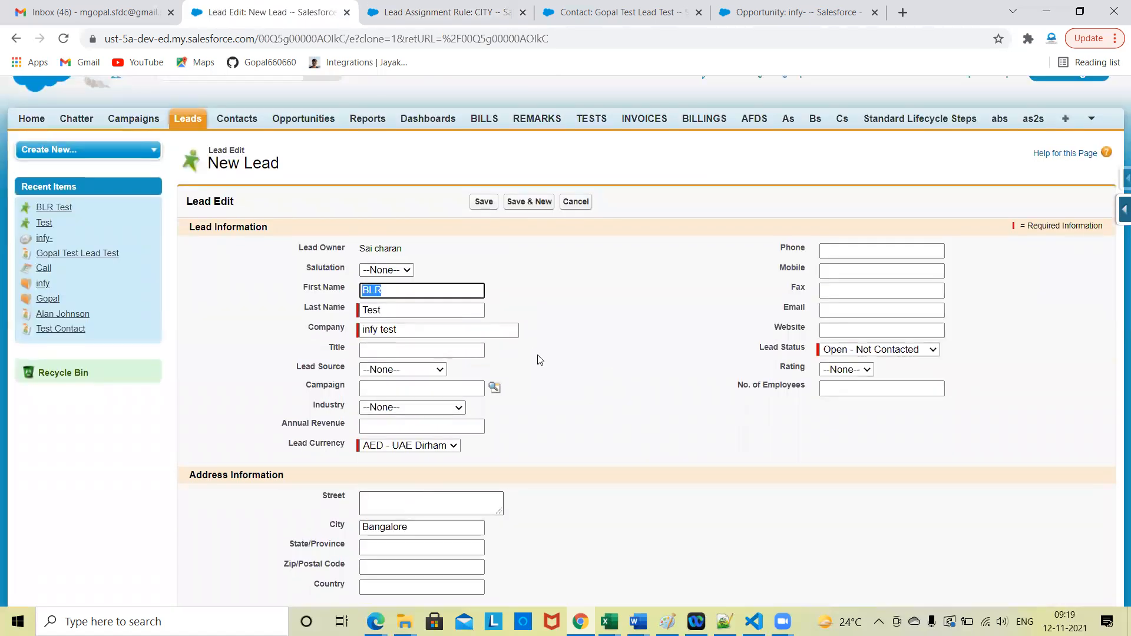
left_click(484, 201)
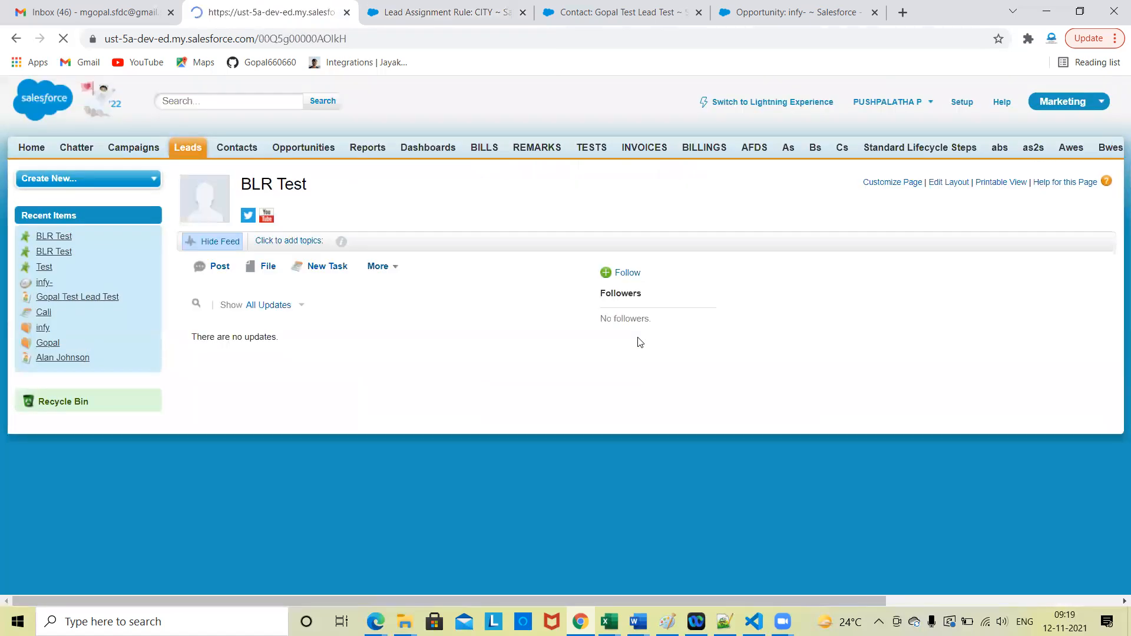
scroll(424, 176, "down", 4)
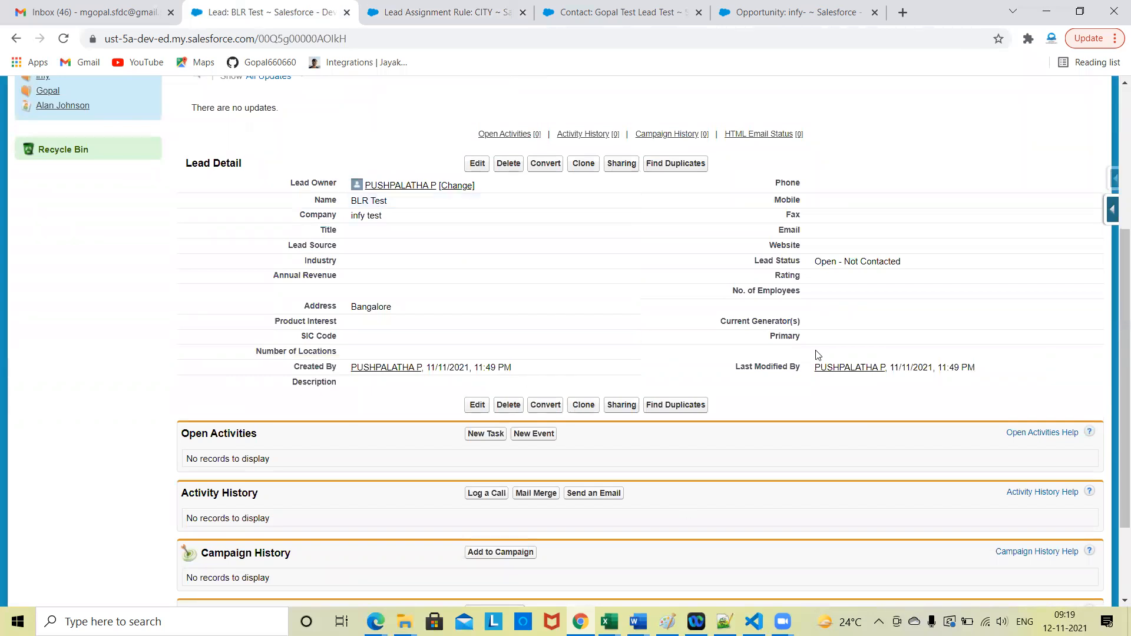
scroll(588, 351, "up", 2)
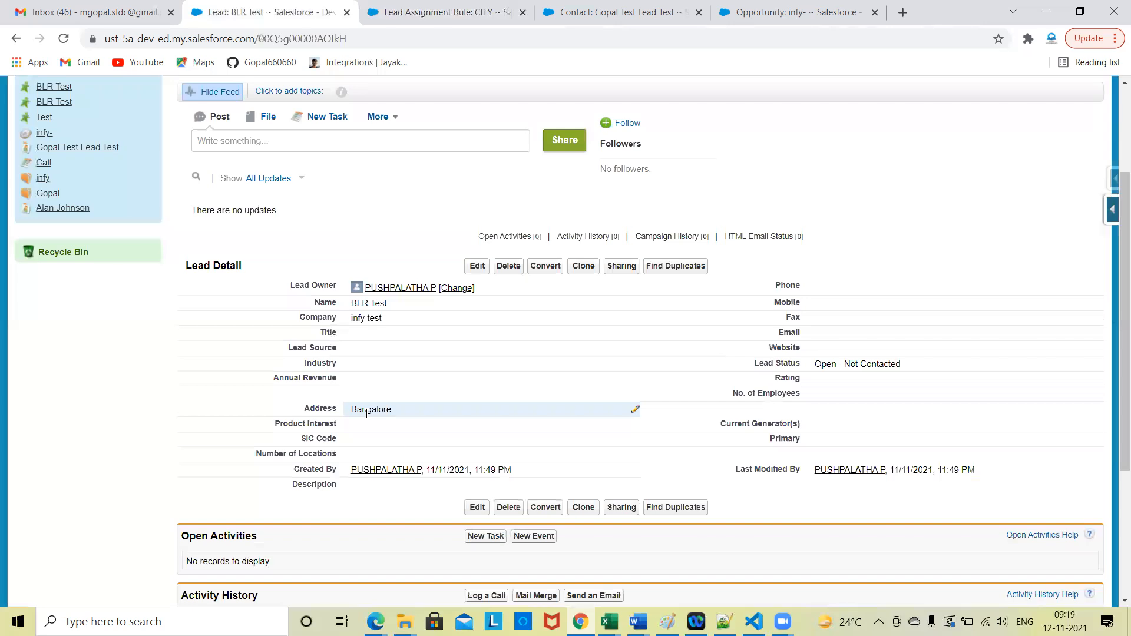
left_click(432, 7)
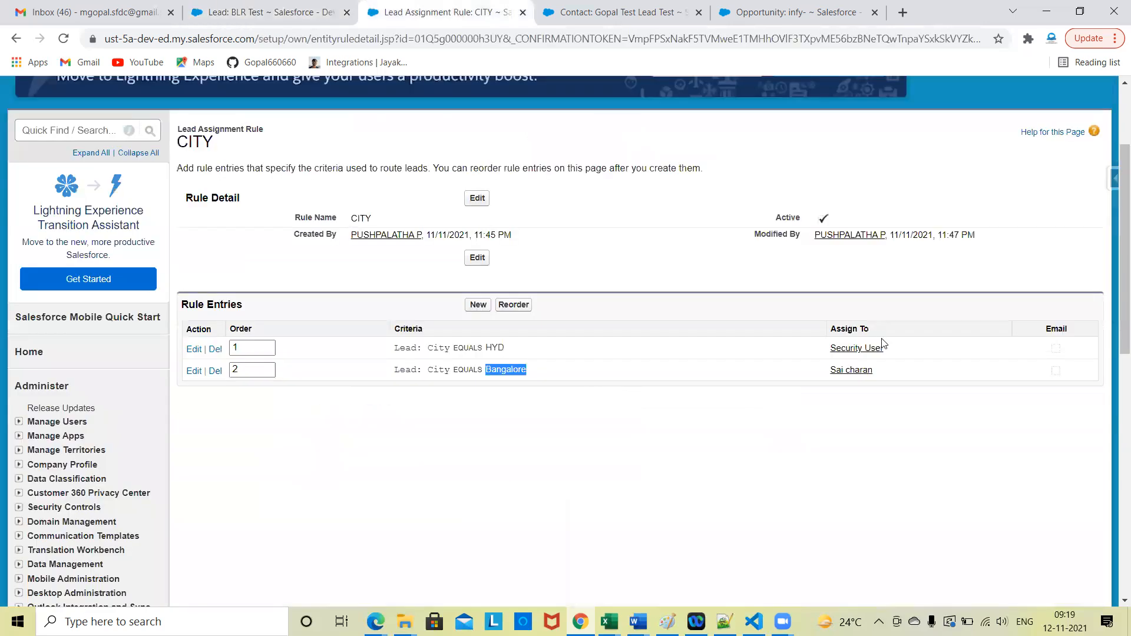
left_click(264, 9)
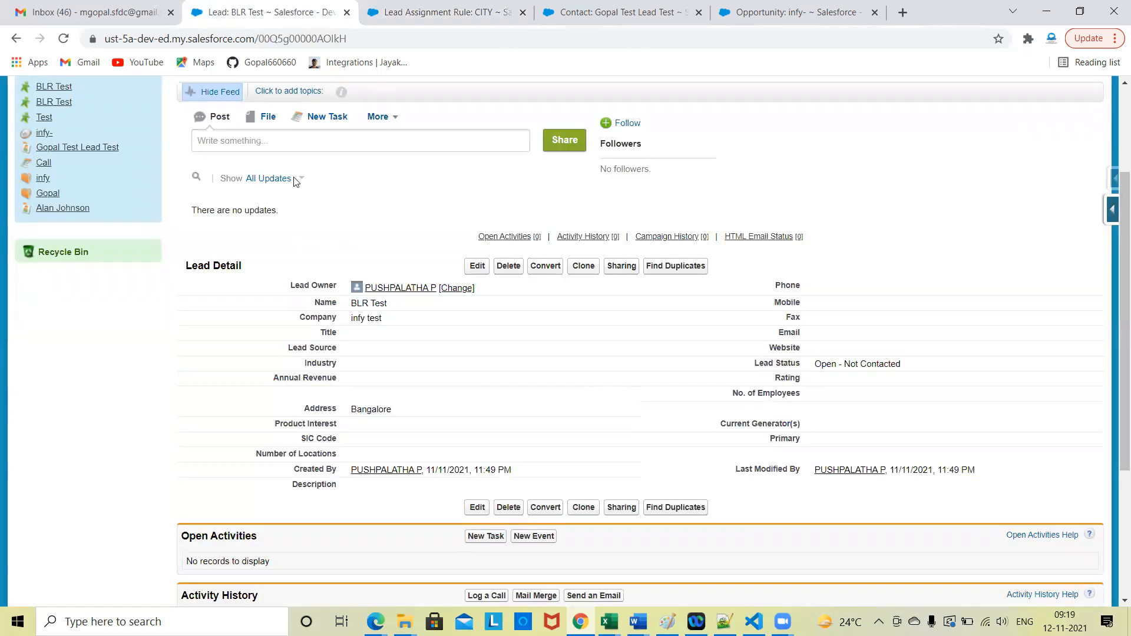
Step: Clone the second BLR Test lead with assignment by the active rule enabled and save the copy
left_click(583, 266)
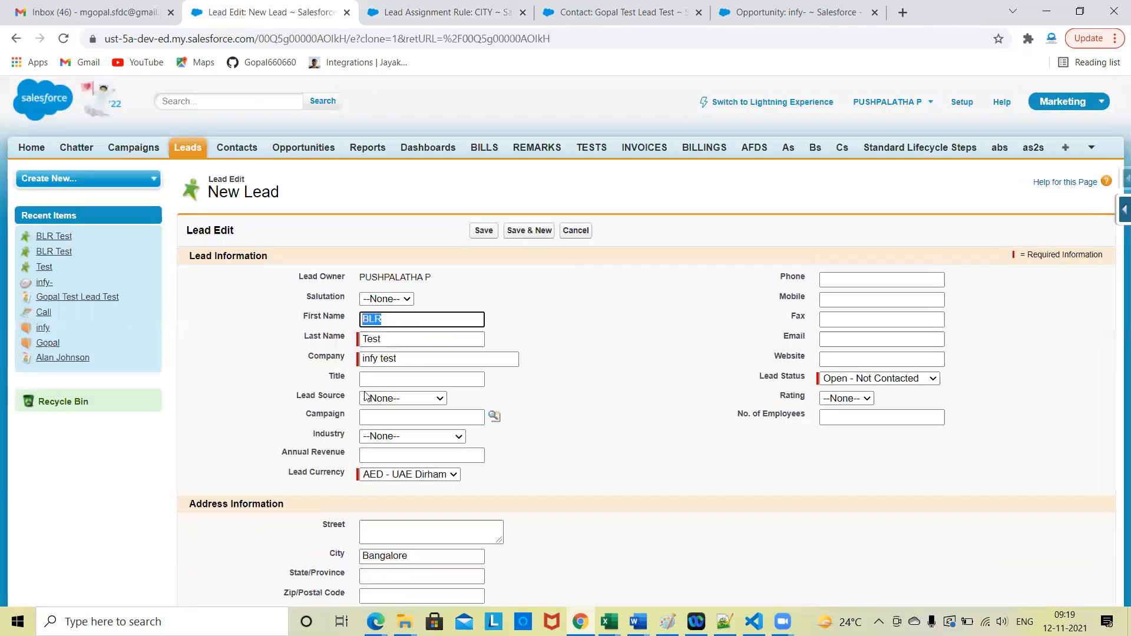
scroll(365, 396, "down", 6)
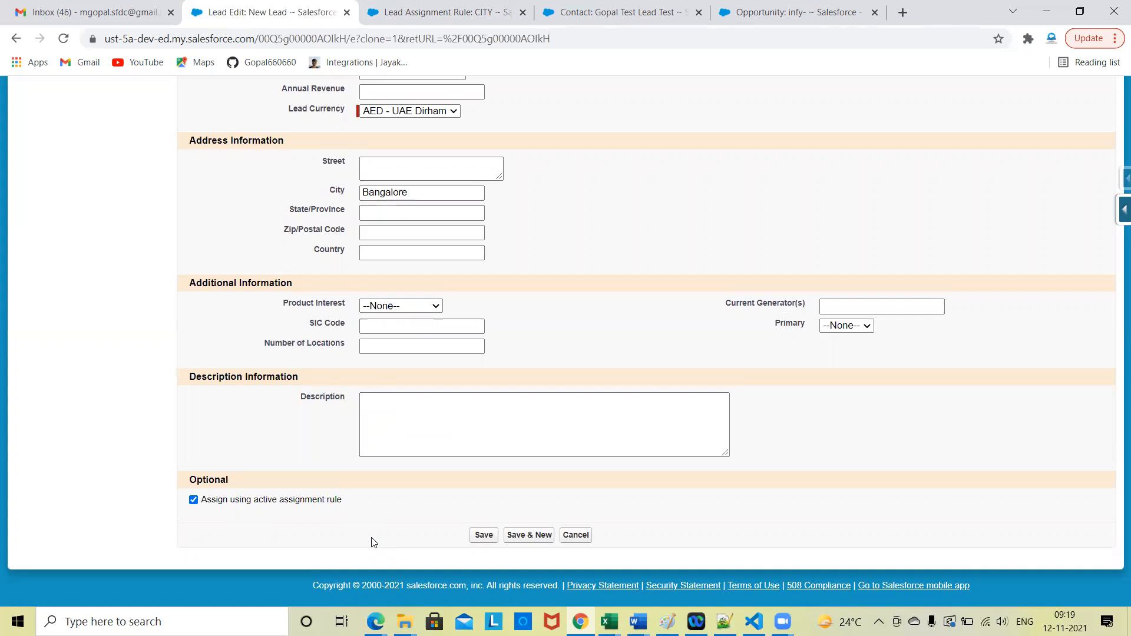
scroll(603, 314, "up", 5)
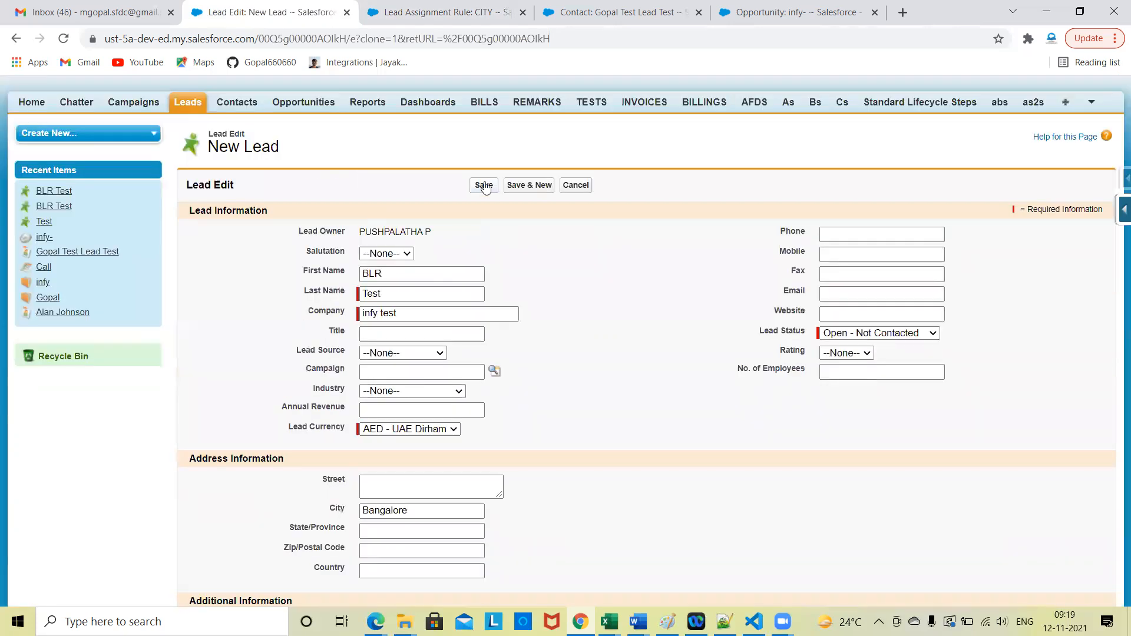
left_click(484, 186)
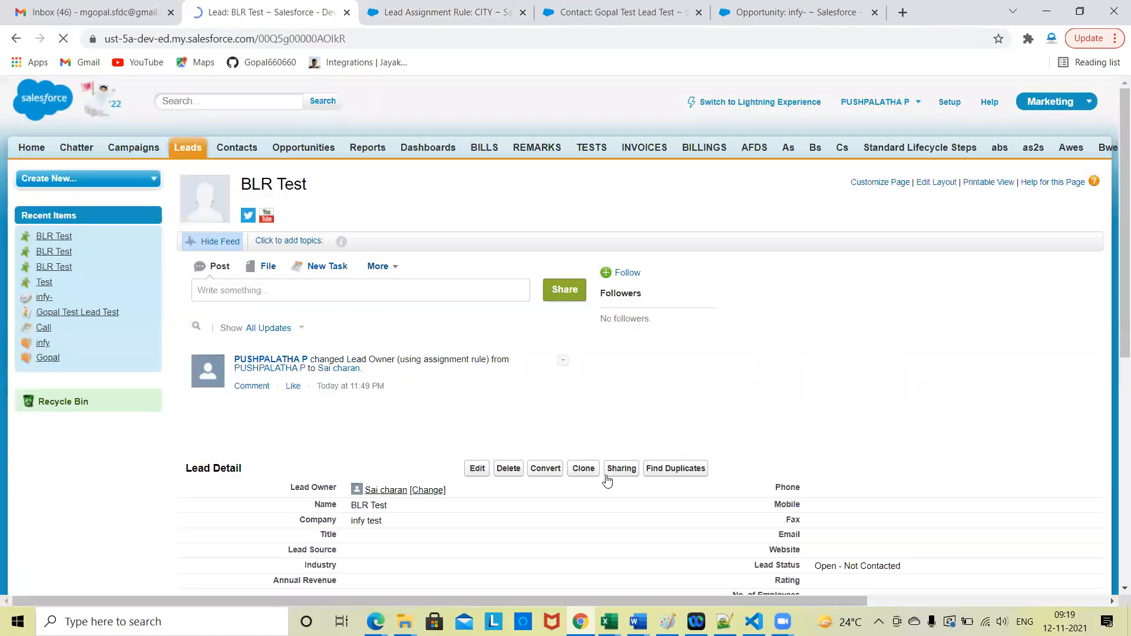
Step: Clone the BLR Test lead, set the copy's City to HYD, and save it
scroll(608, 480, "down", 5)
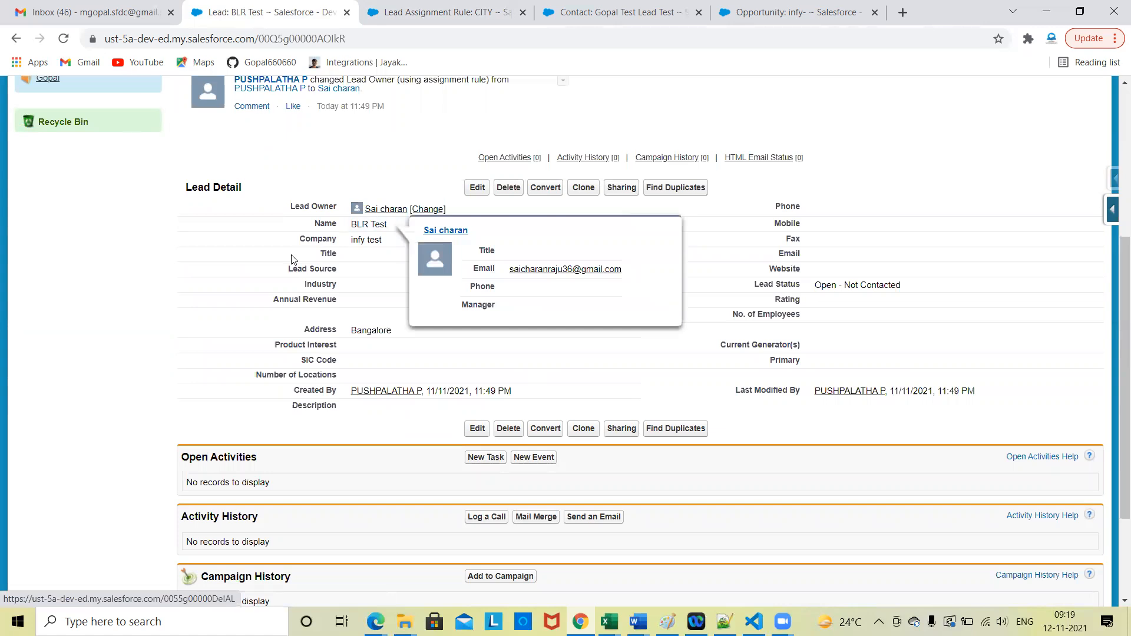
scroll(318, 336, "up", 3)
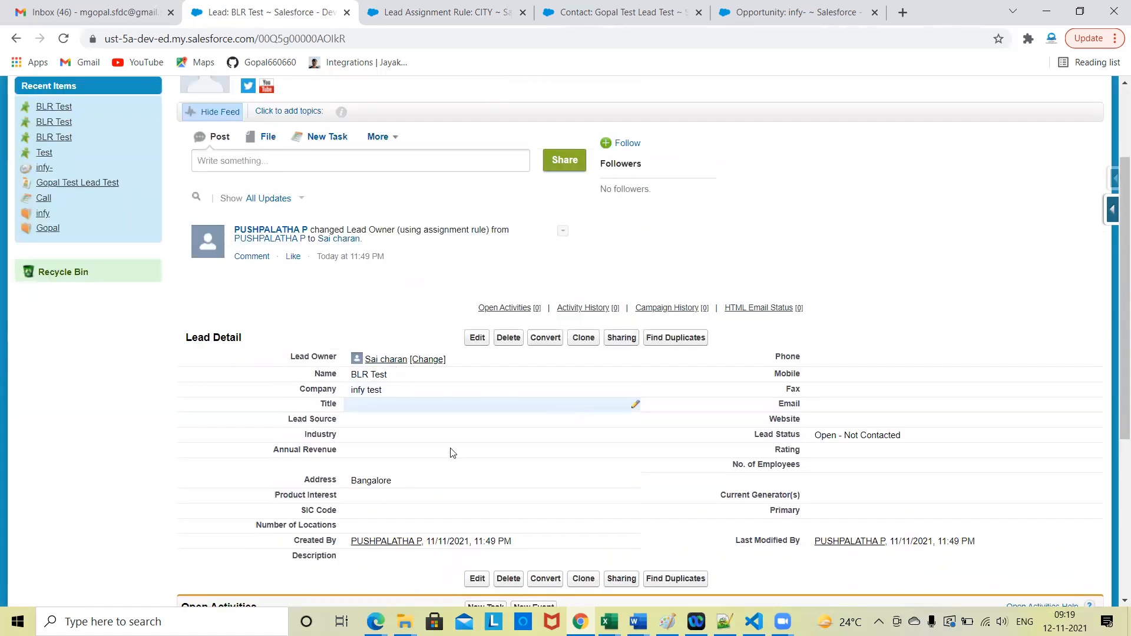
scroll(466, 412, "down", 2)
left_click(584, 230)
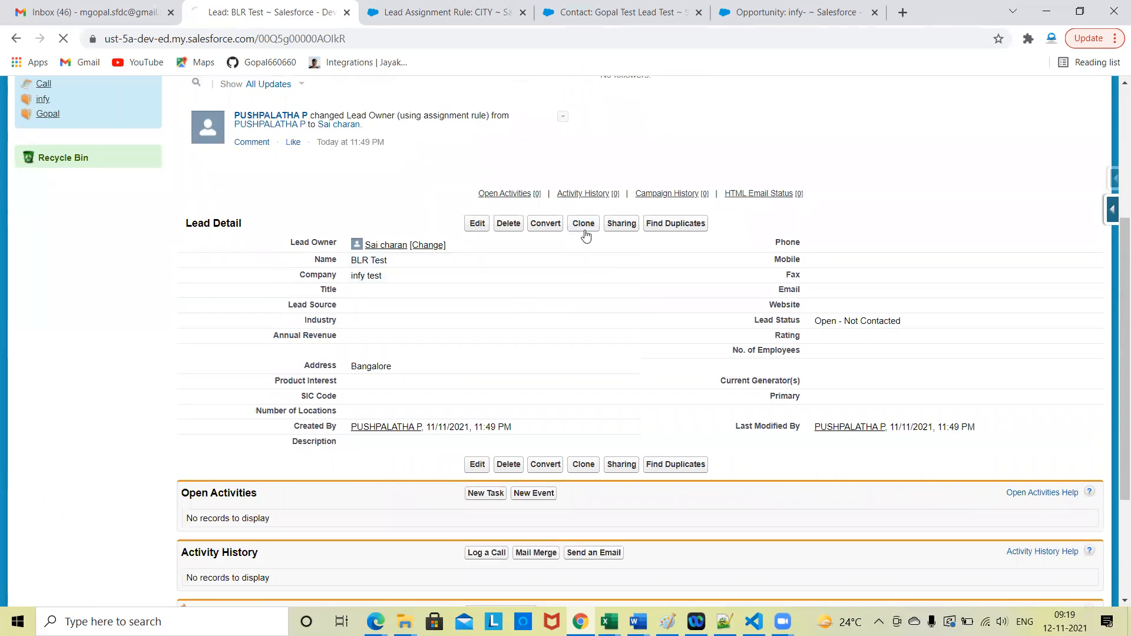
double_click(418, 417)
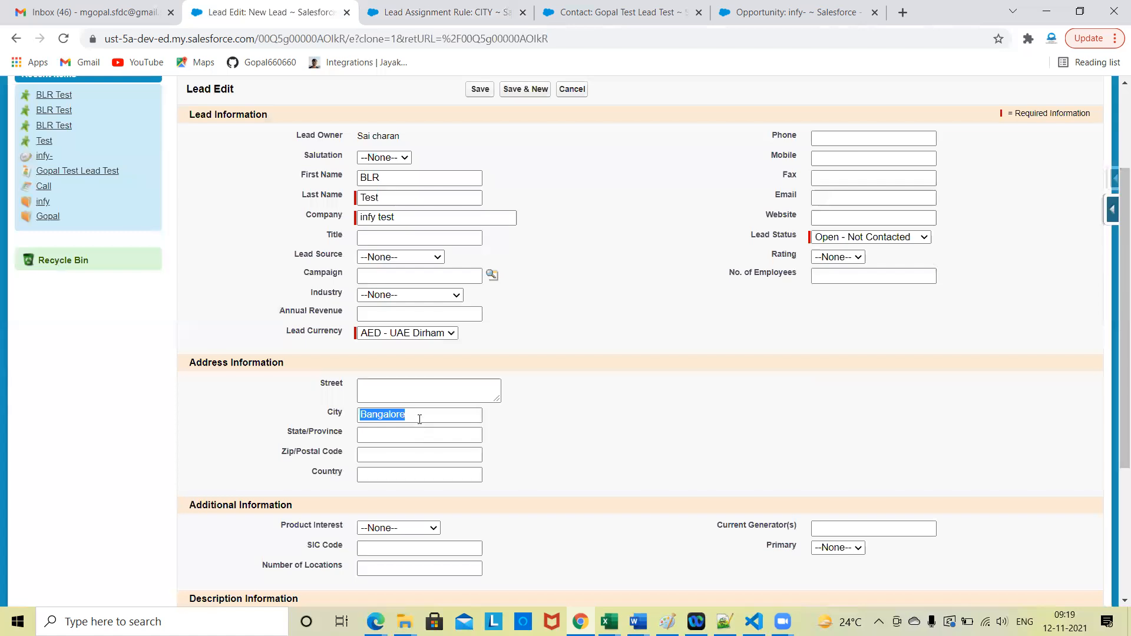
key("BackSpace")
type("HYD")
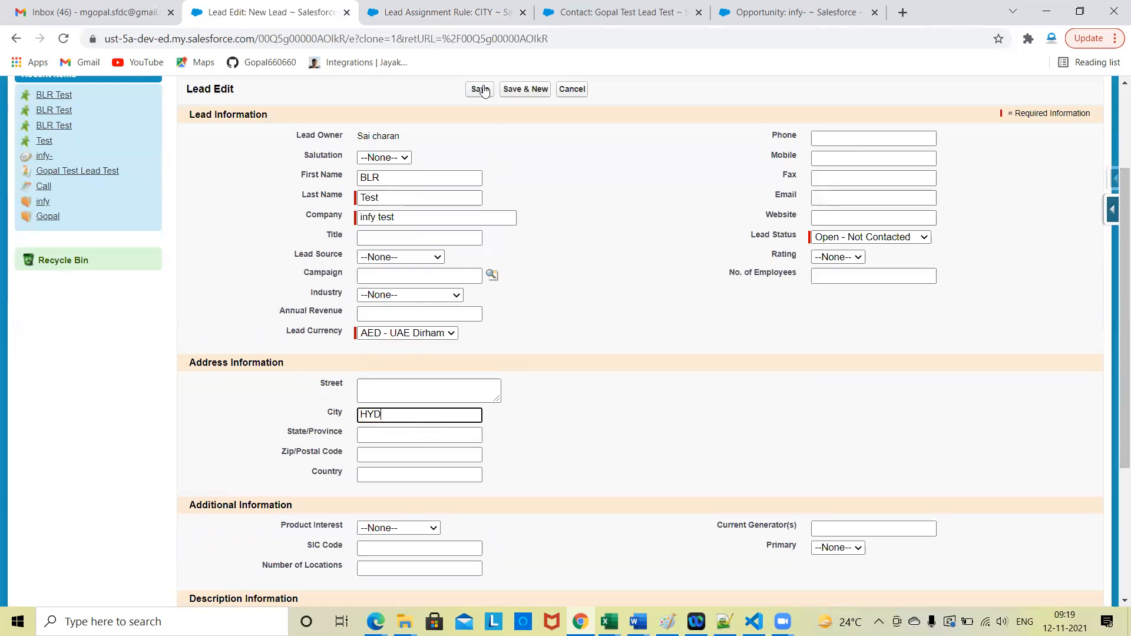
left_click(493, 92)
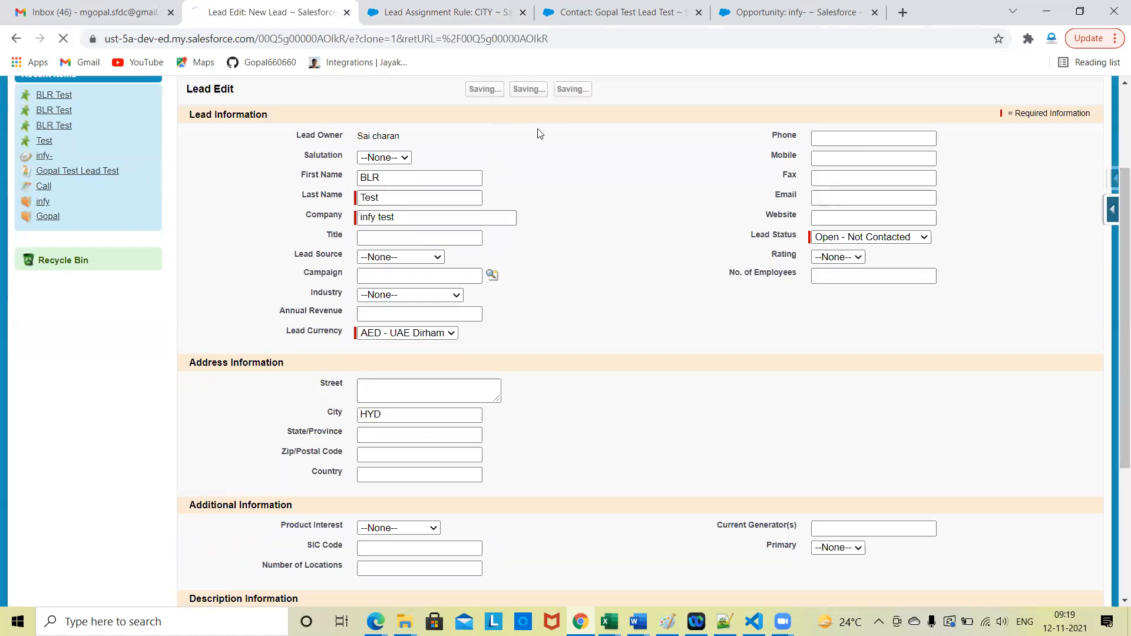
scroll(530, 330, "down", 3)
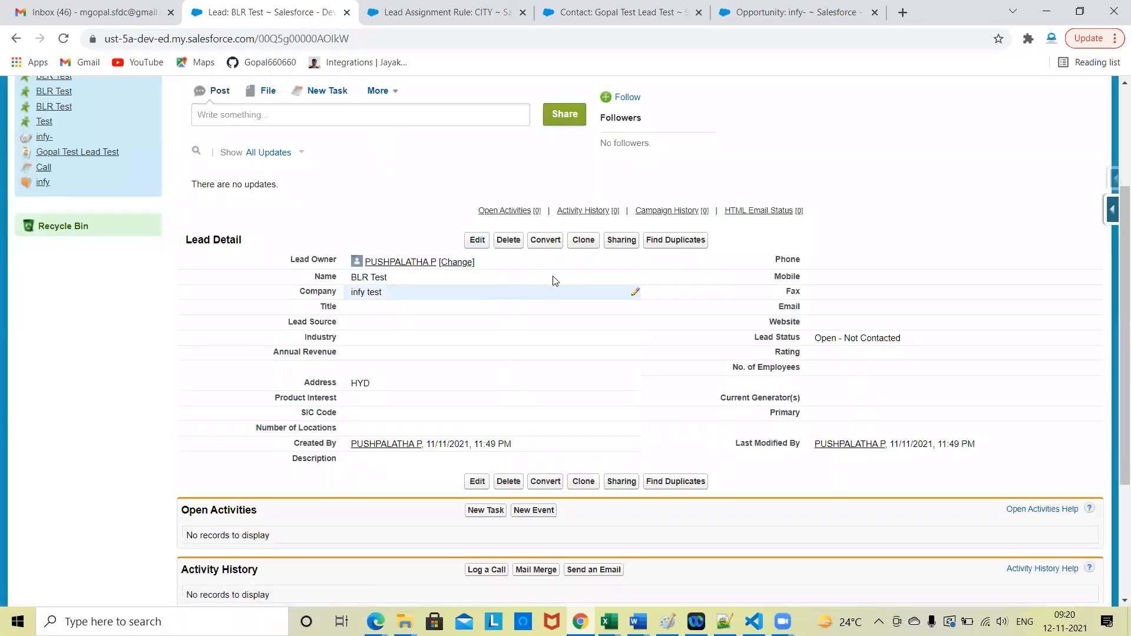
Step: Clone the lead with city HYD, enable assignment using the active assignment rule, and save the copy
left_click(583, 240)
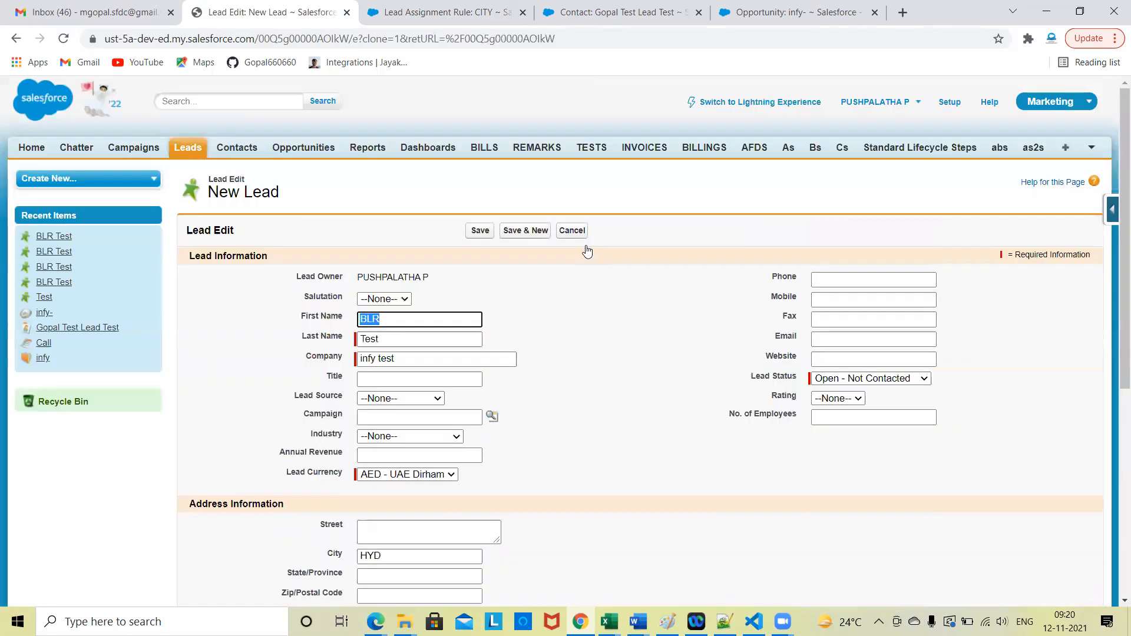
scroll(224, 510, "down", 8)
left_click(193, 499)
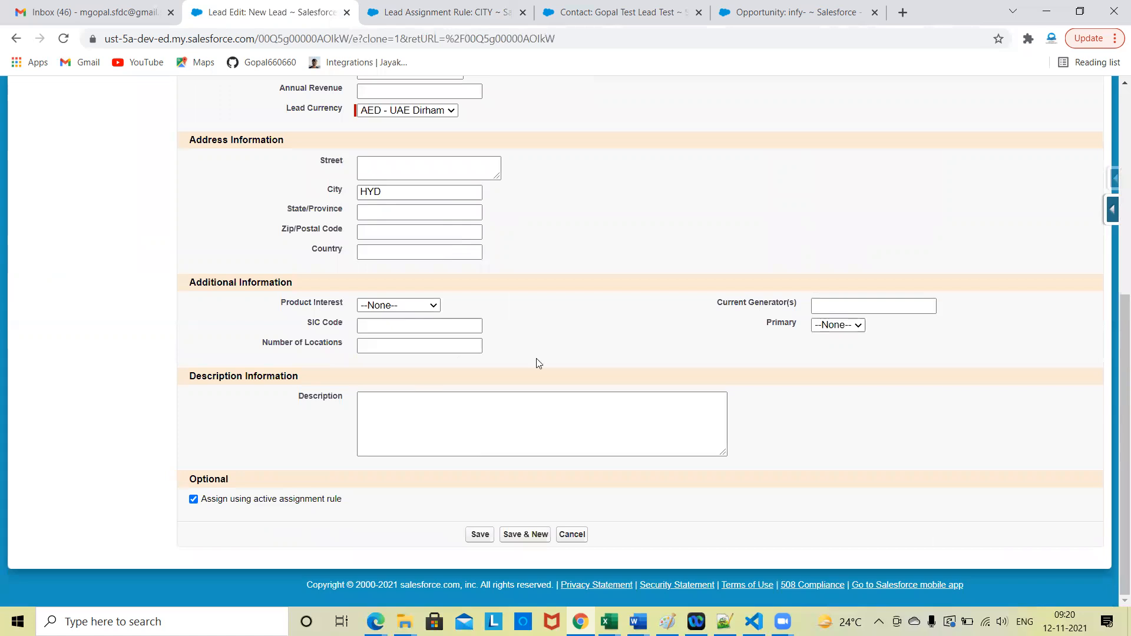
scroll(530, 348, "up", 6)
left_click(480, 231)
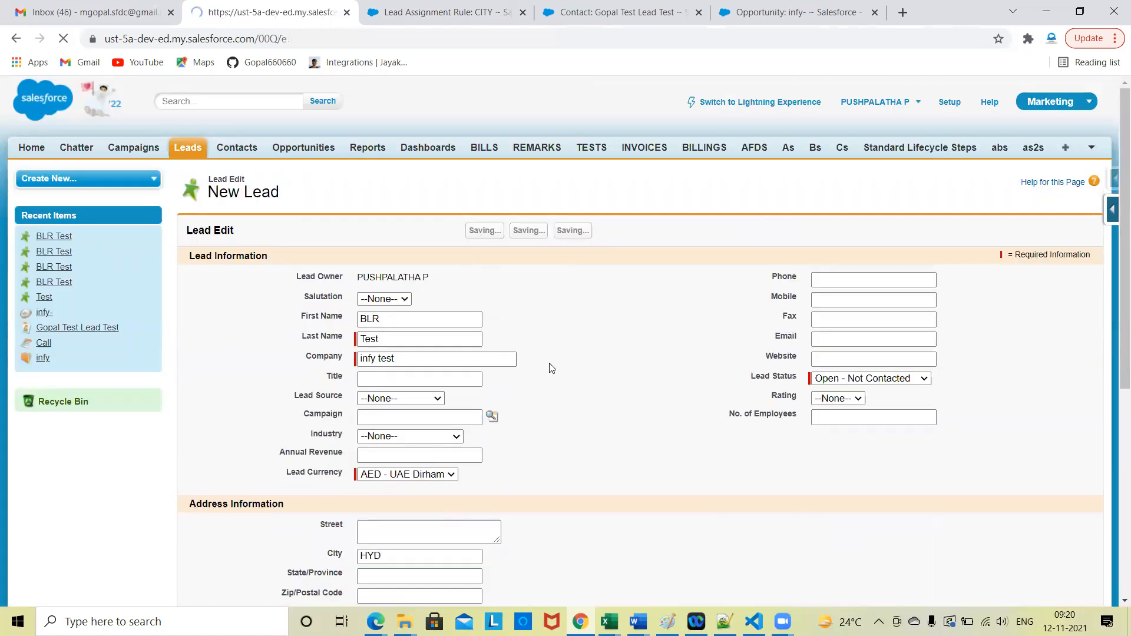
Step: Compare the new HYD lead's owner with the assignee of the HYD entry in the CITY rule
scroll(396, 329, "down", 5)
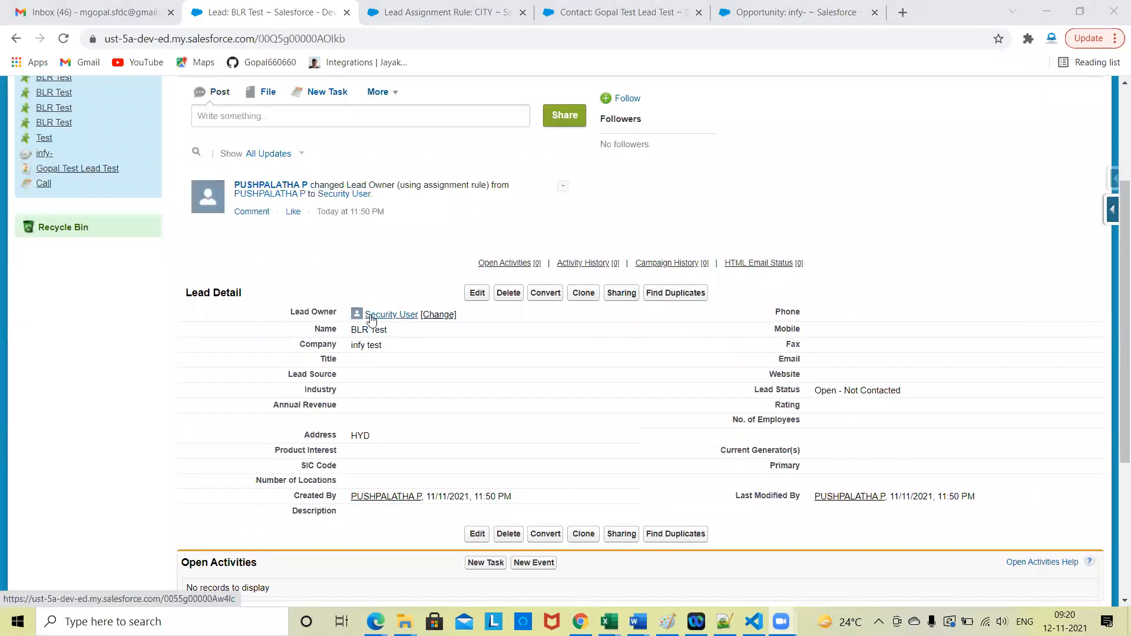
left_click(487, 20)
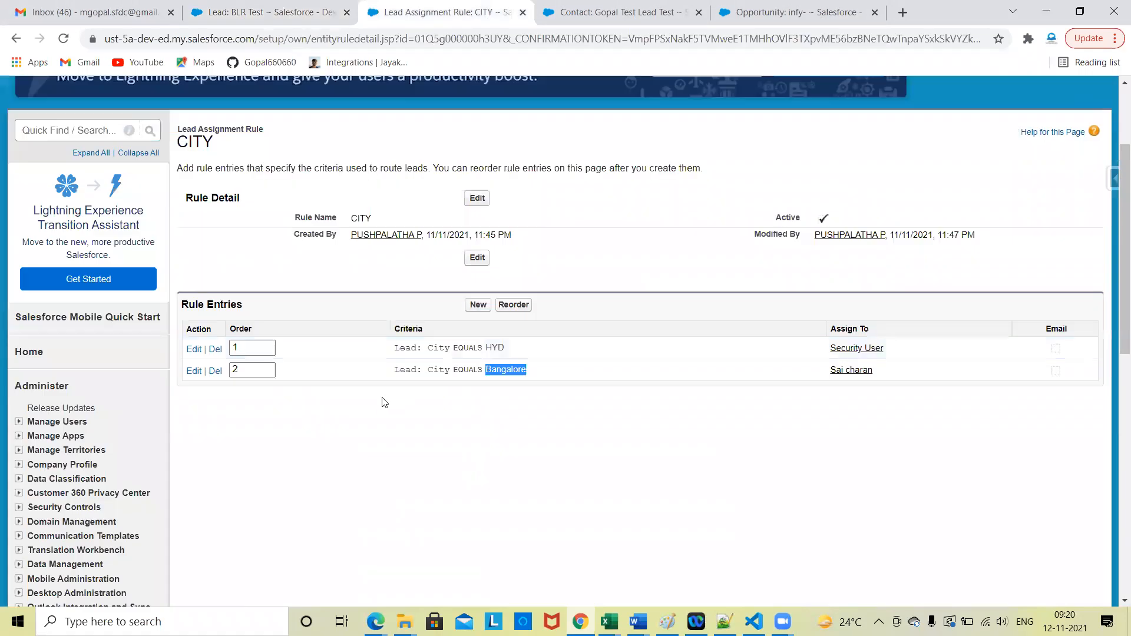
triple_click(490, 347)
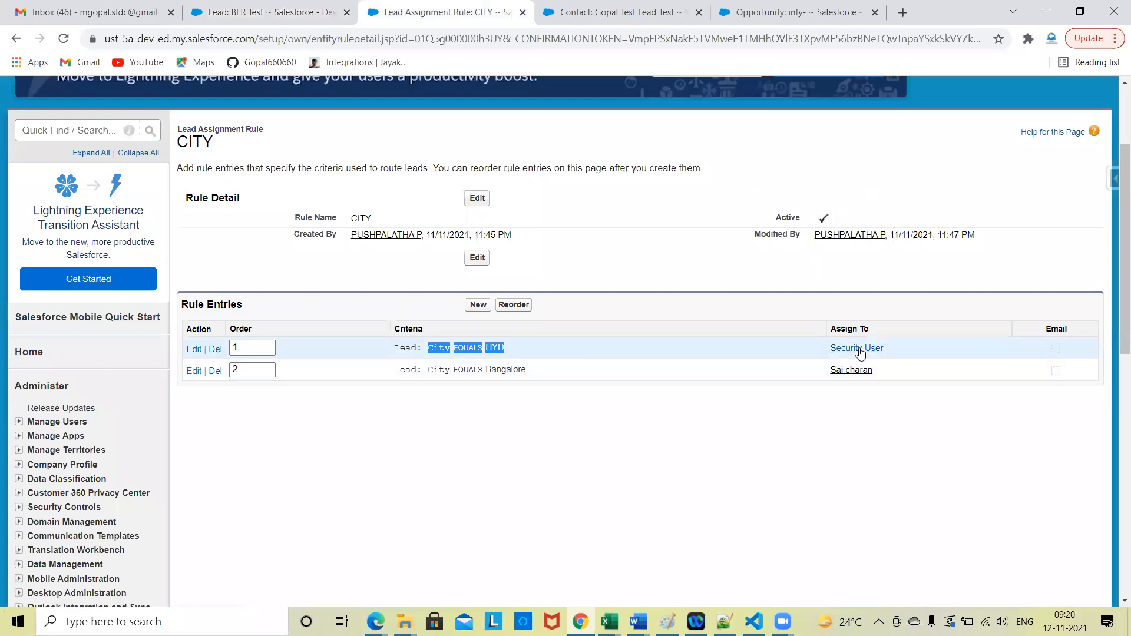
left_click(268, 12)
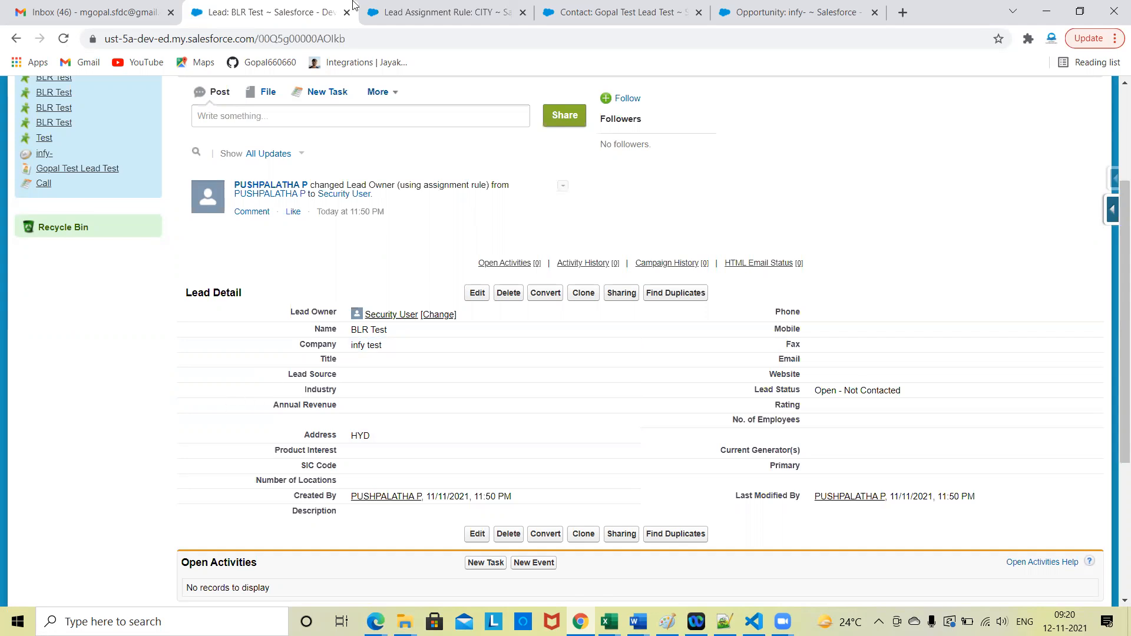
Step: Start a new CITY rule entry with the assignee type set to Queue and look up the available queues
left_click(425, 10)
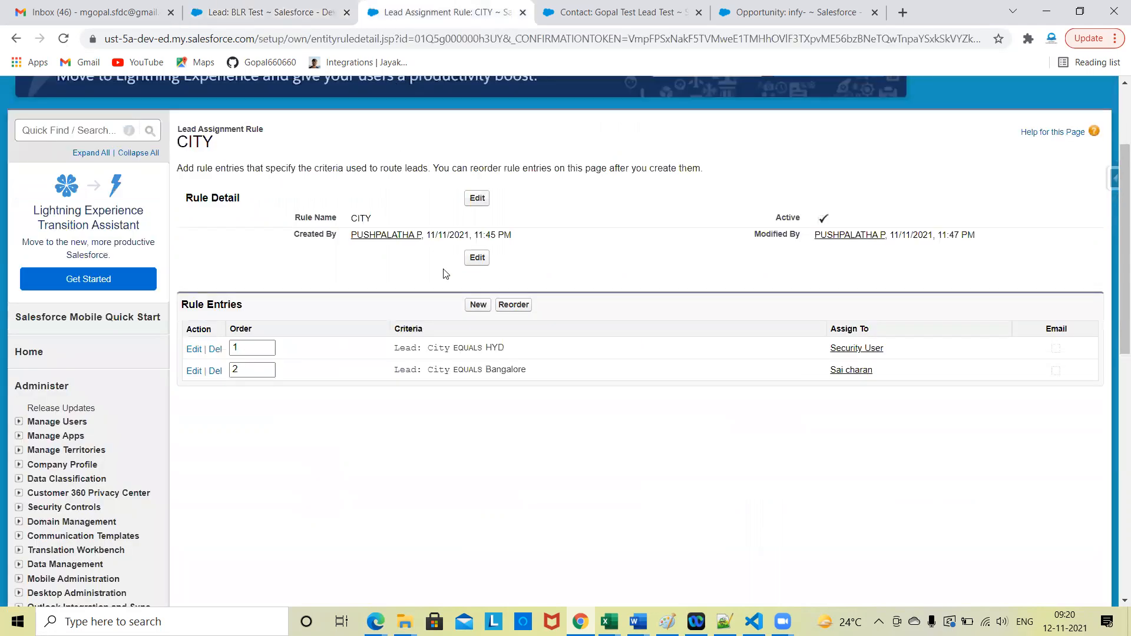
left_click(477, 305)
scroll(385, 466, "down", 4)
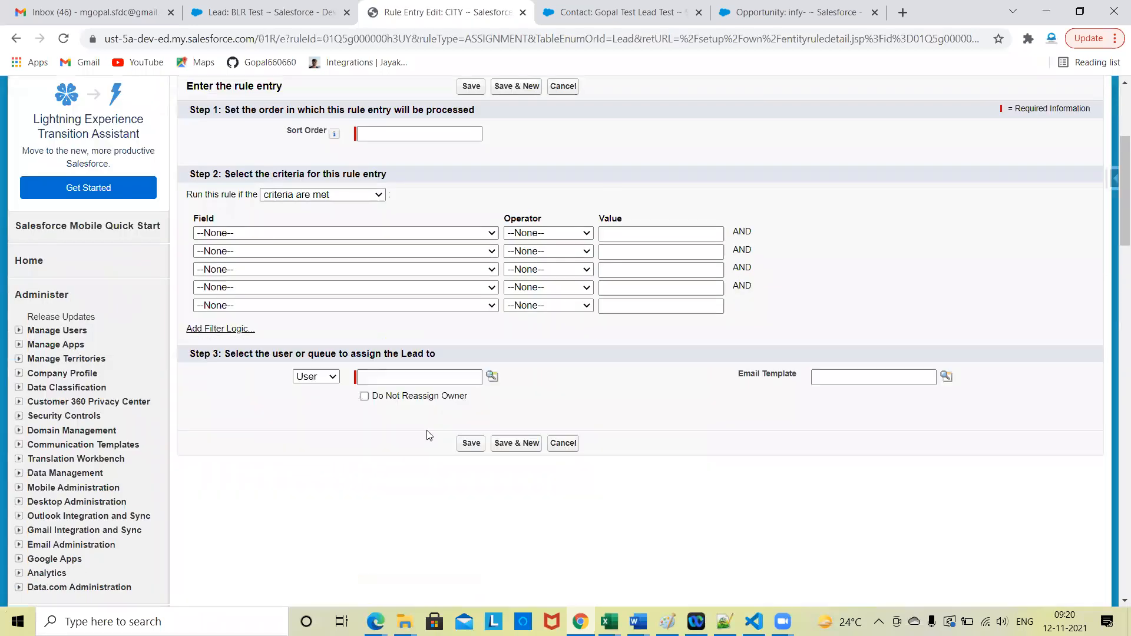
scroll(385, 466, "down", 1)
left_click(333, 298)
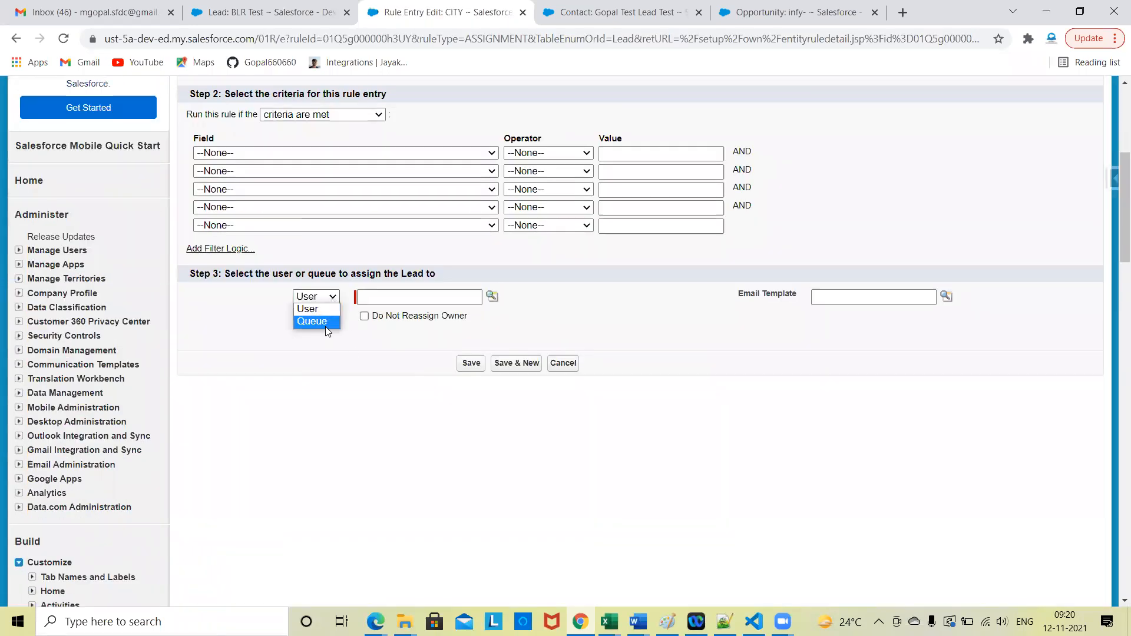
left_click(328, 320)
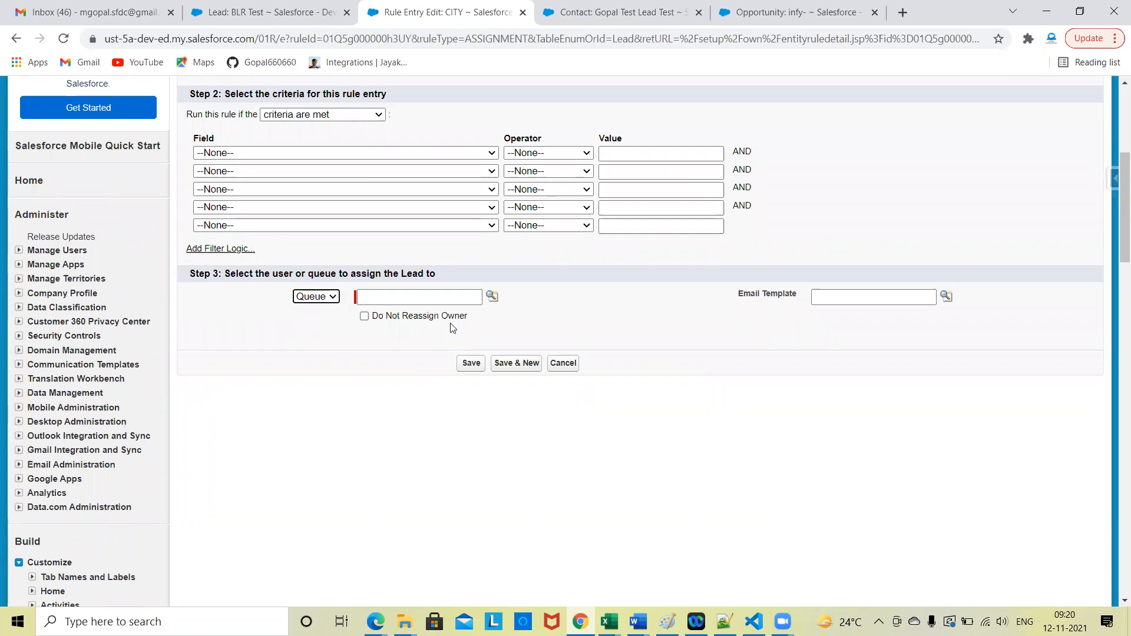
left_click(493, 299)
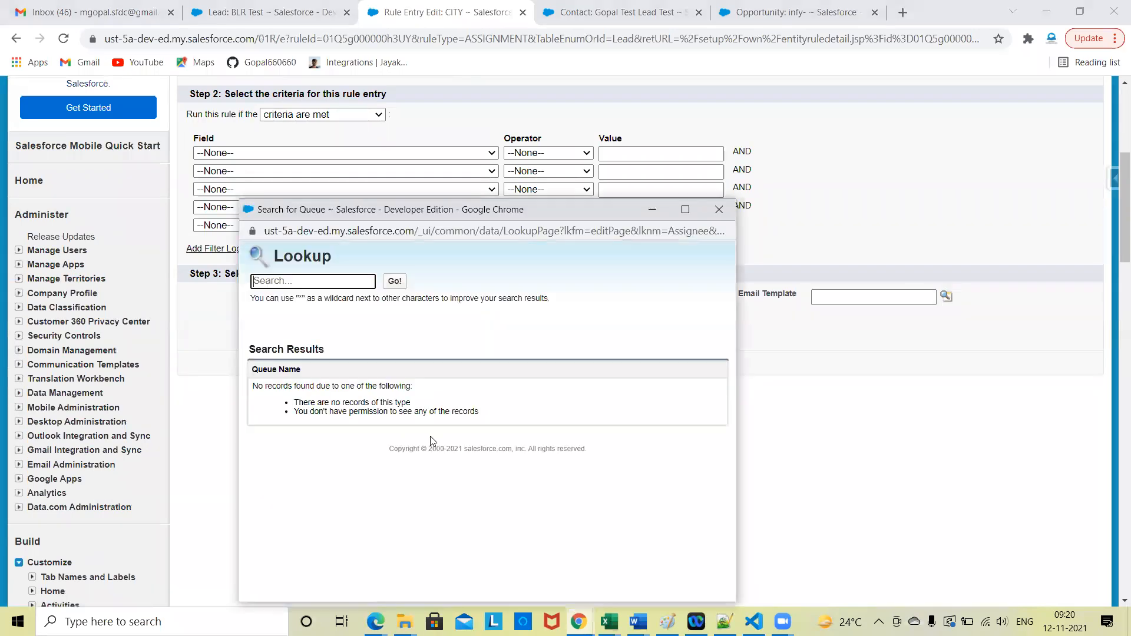
left_click(402, 283)
left_click(720, 211)
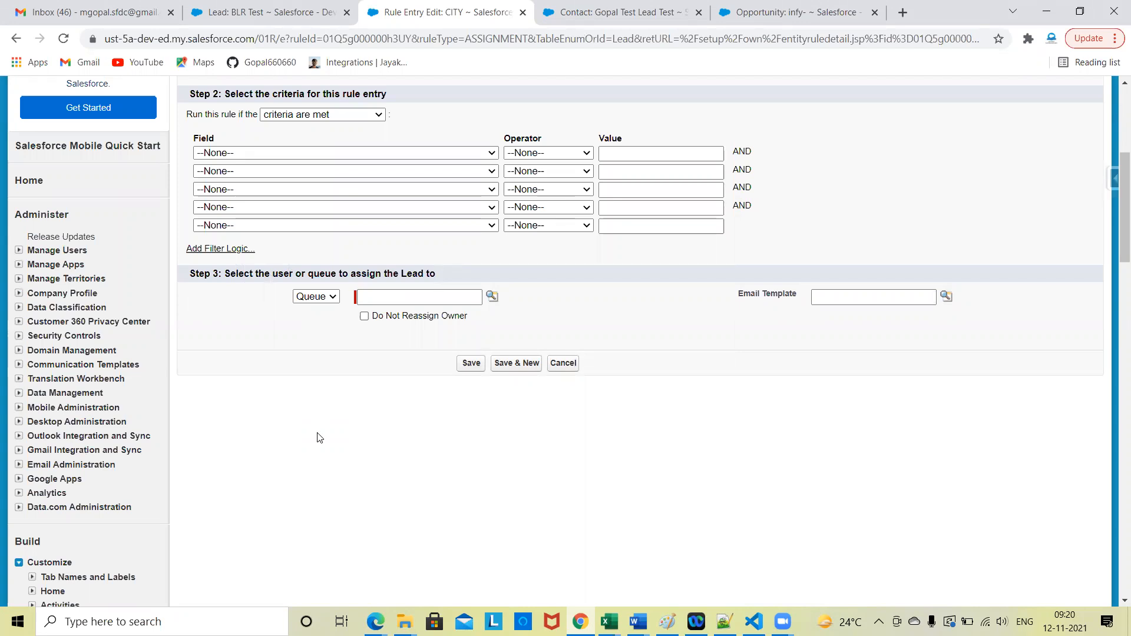
Step: Search Setup for "Que" and open the Queues page under Manage Users
scroll(317, 436, "up", 5)
scroll(149, 304, "down", 3)
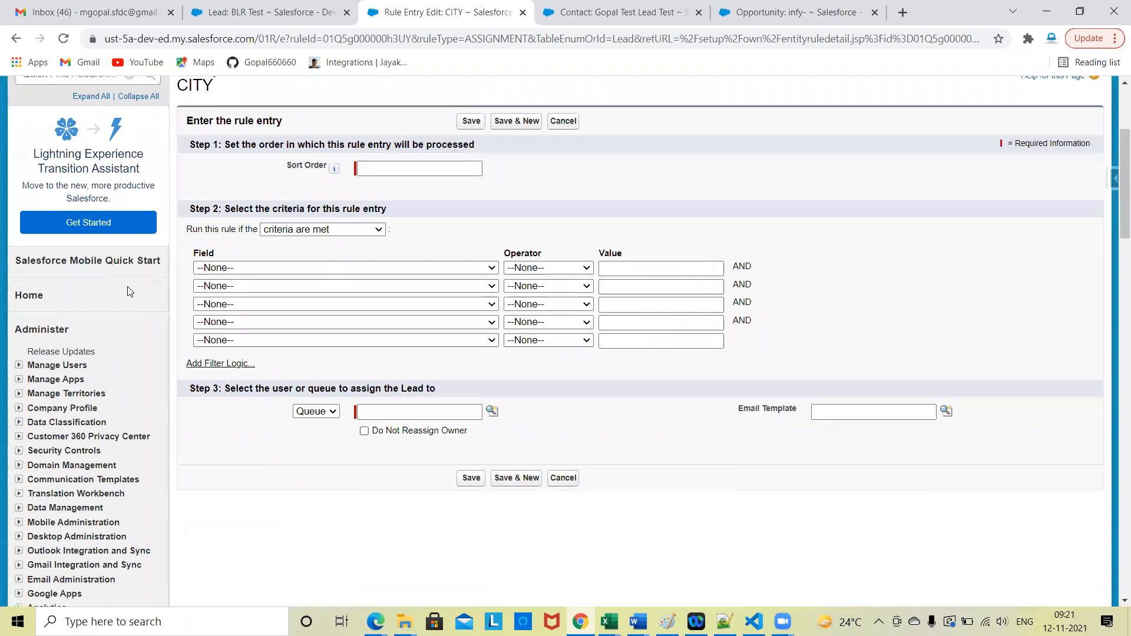
scroll(130, 291, "up", 3)
left_click(53, 273)
type("Que")
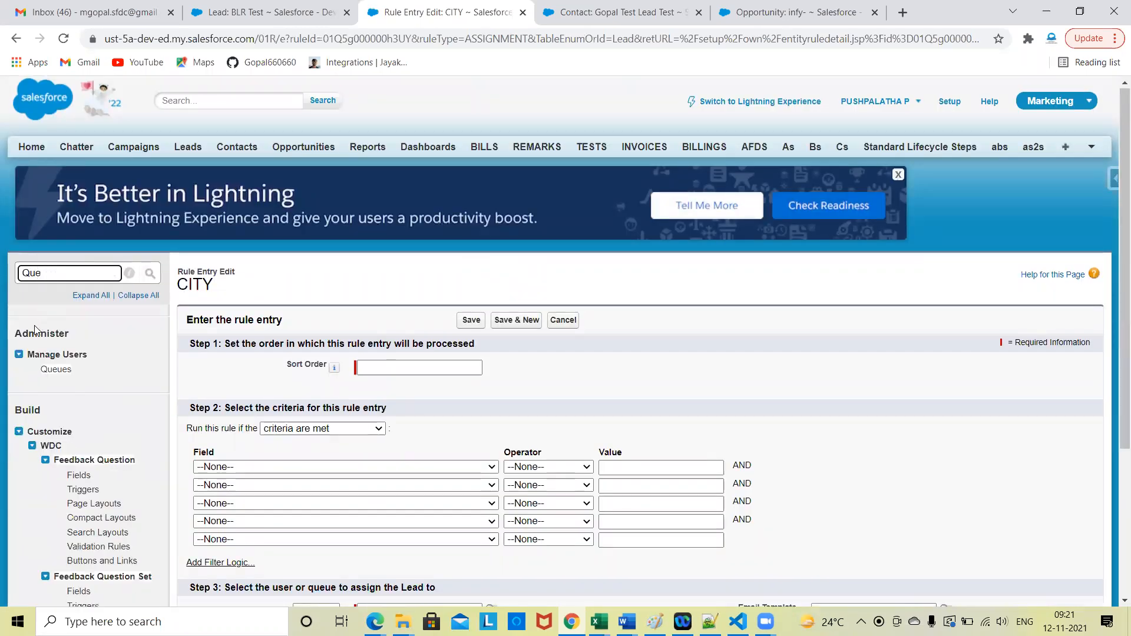
left_click(61, 376)
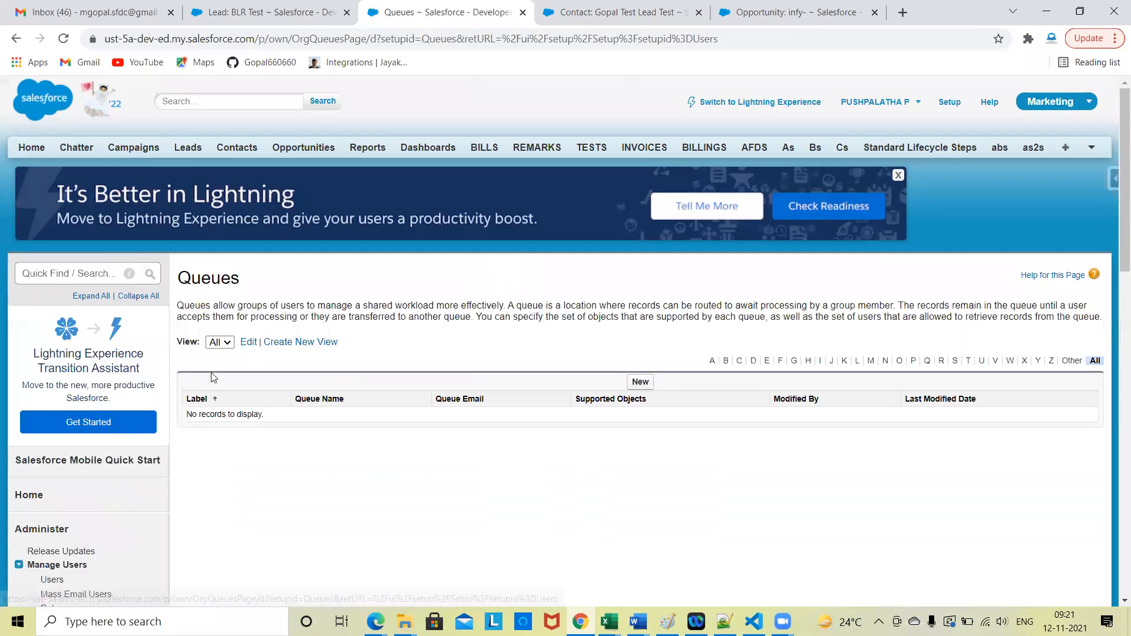
Step: Start a new queue with the label New Q and the queue name New_Q
scroll(525, 553, "down", 1)
left_click(640, 297)
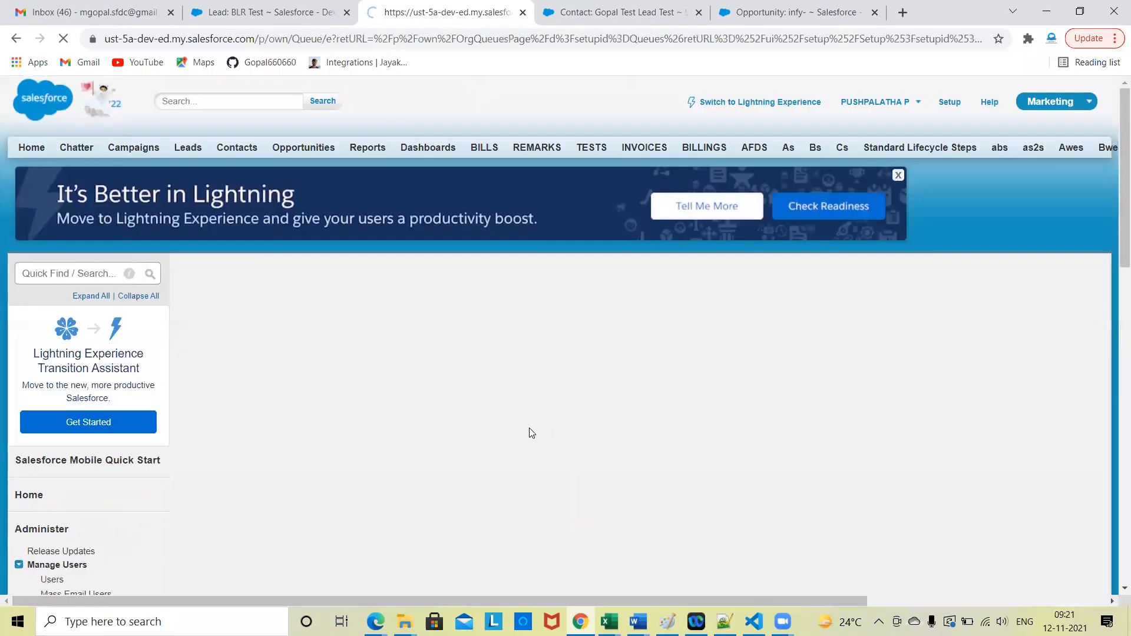
scroll(467, 458, "down", 1)
scroll(467, 458, "down", 1)
left_click(388, 277)
type("New Qu")
key("BackSpace")
key("Tab")
Step: Add Integration User and Security User as members of the New Q queue and try to save it
scroll(216, 307, "down", 2)
scroll(325, 383, "down", 3)
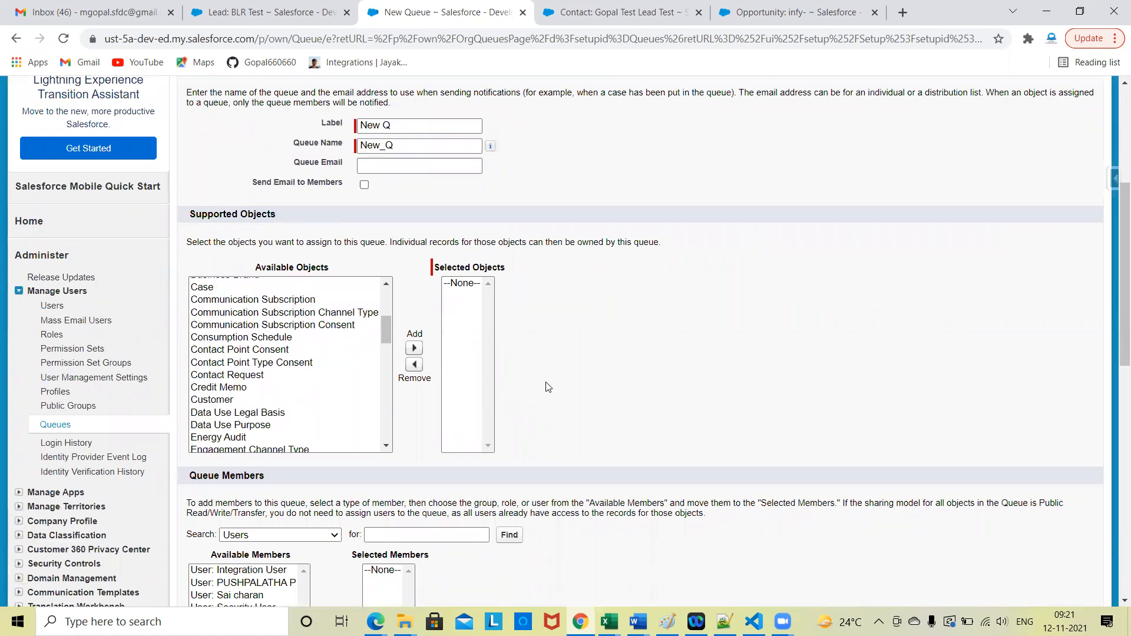
scroll(547, 386, "down", 4)
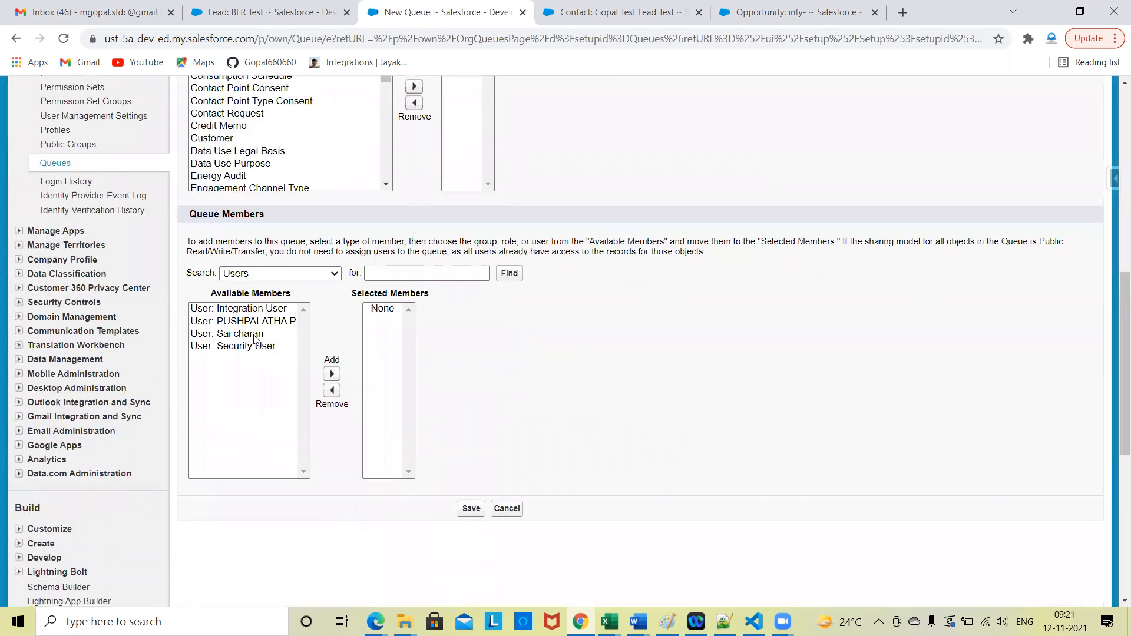
left_click(259, 312)
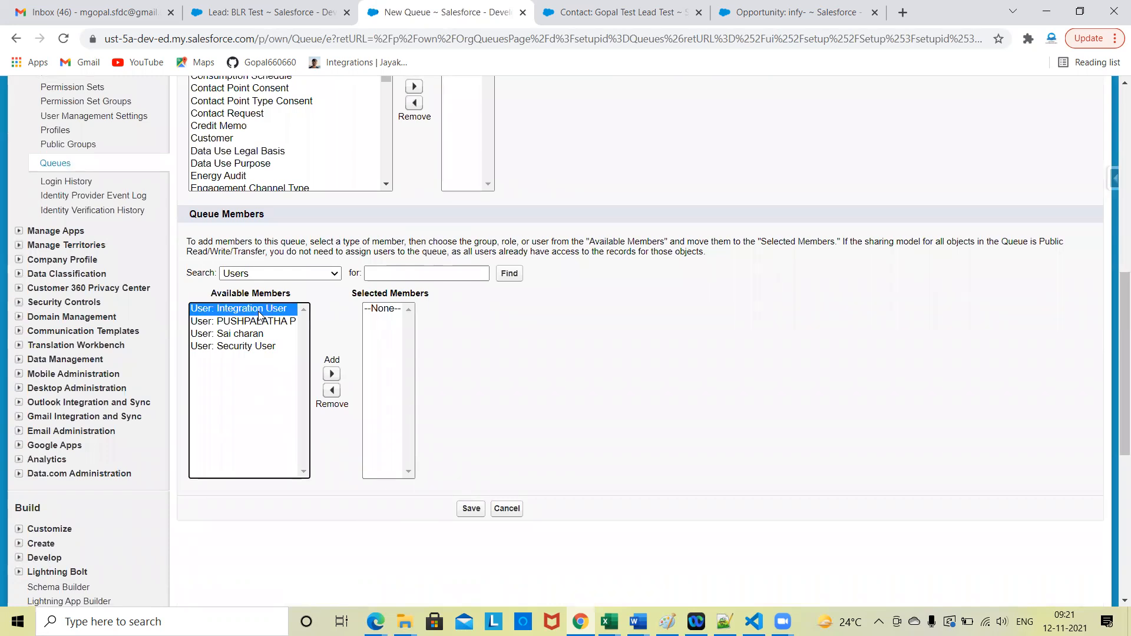
left_click(260, 348)
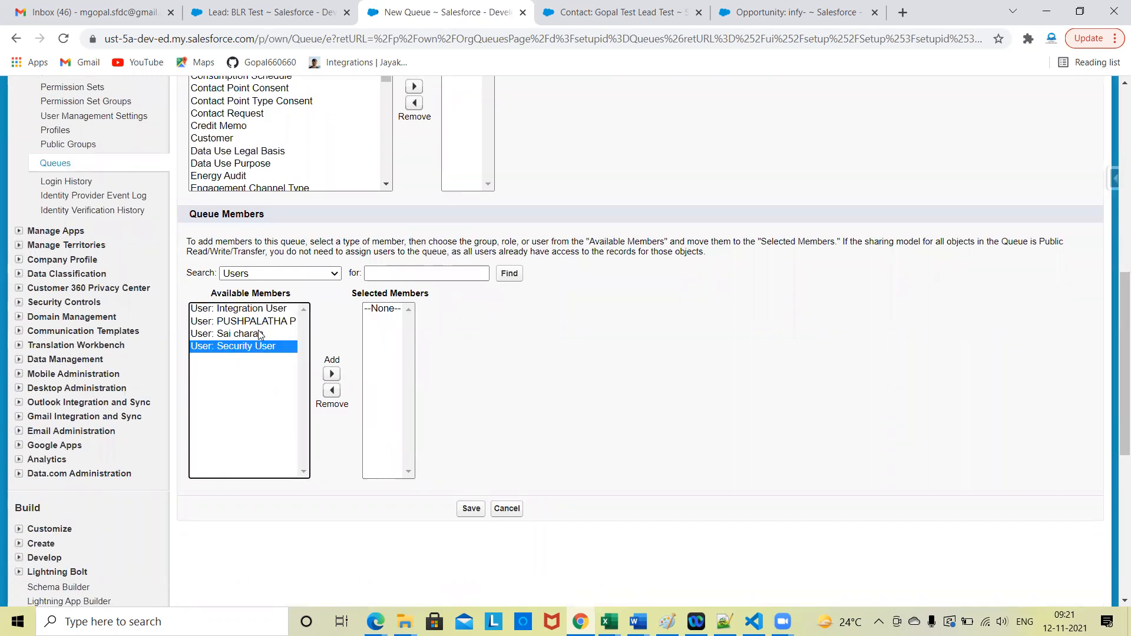
left_click(257, 312, "ctrl")
left_click(330, 375)
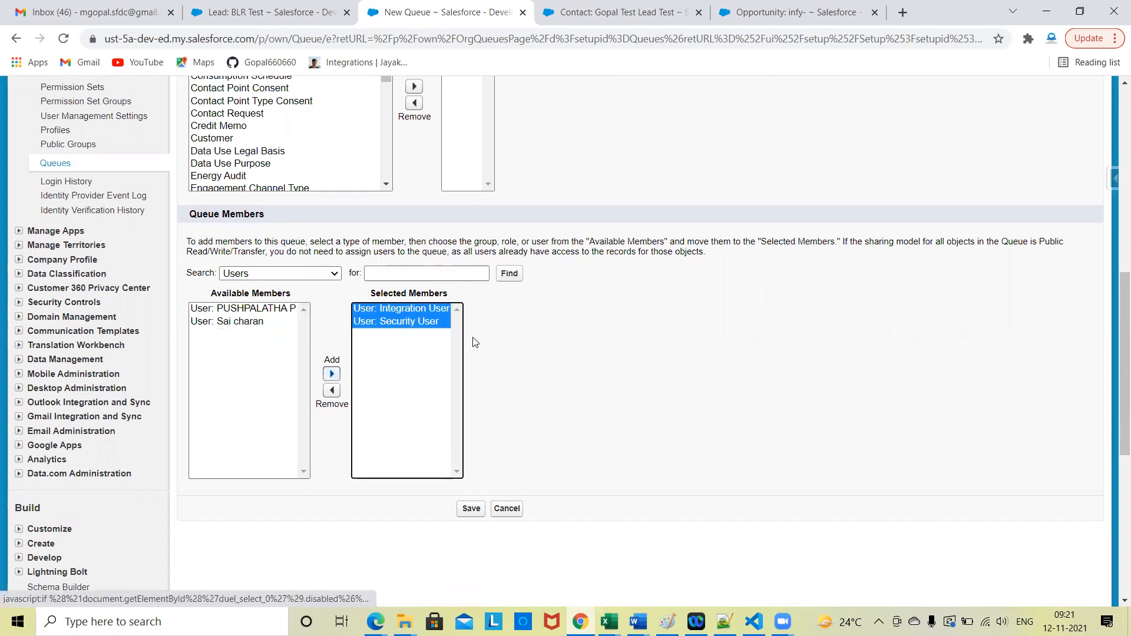
left_click(471, 510)
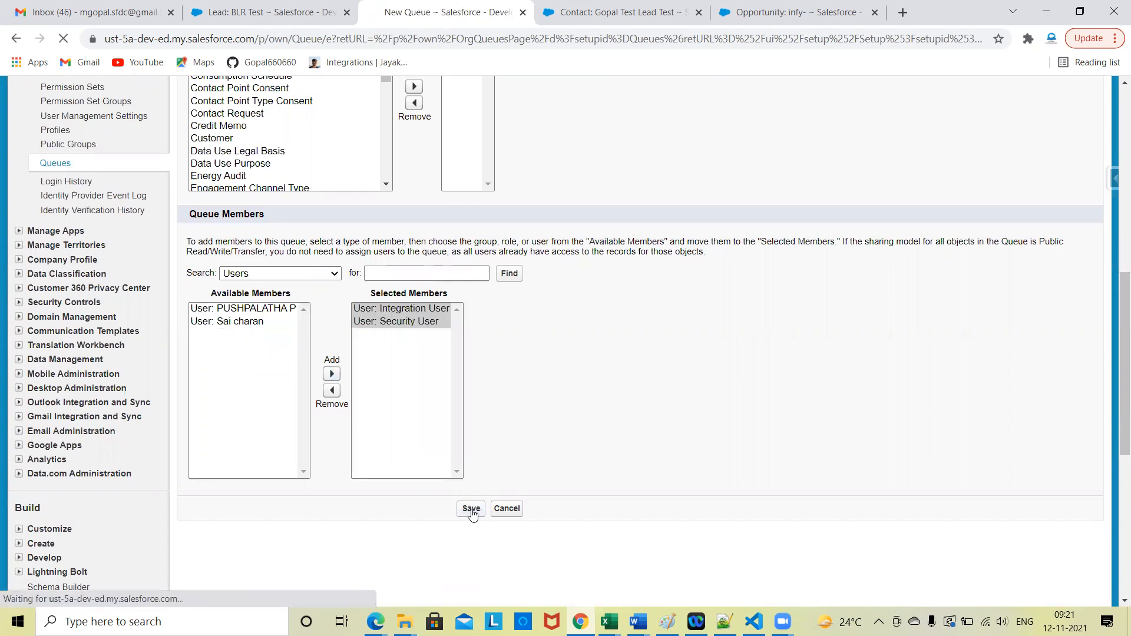
Step: Add Lead to the supported objects of the New Q queue and save the queue
scroll(683, 393, "down", 5)
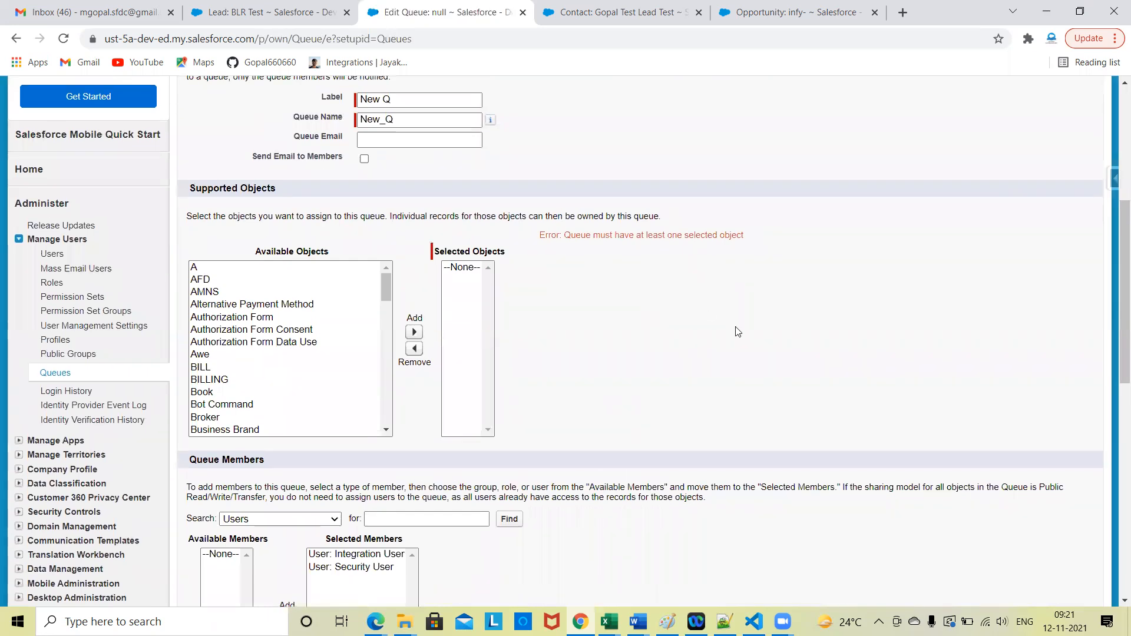
scroll(294, 385, "down", 3)
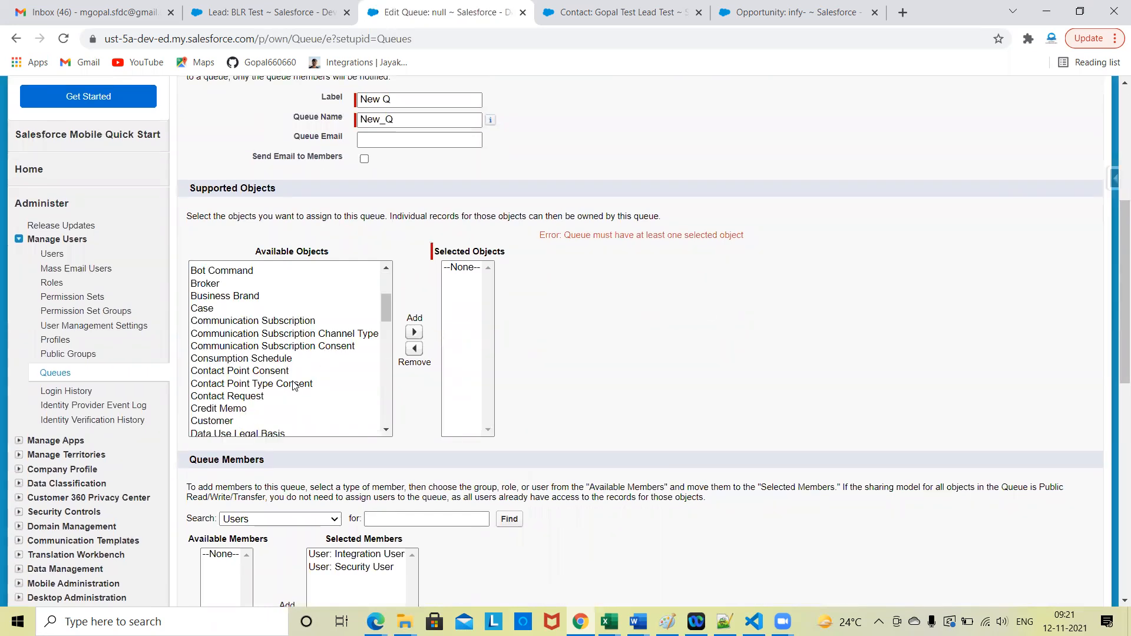
scroll(294, 384, "down", 10)
scroll(243, 372, "down", 8)
scroll(243, 372, "up", 5)
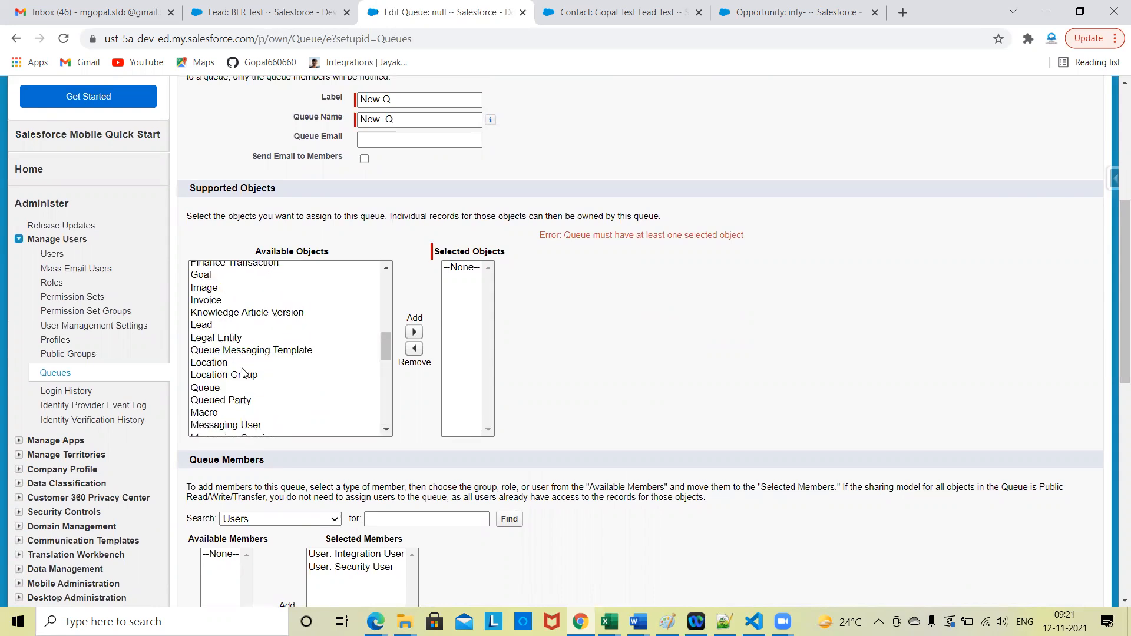
left_click(205, 326)
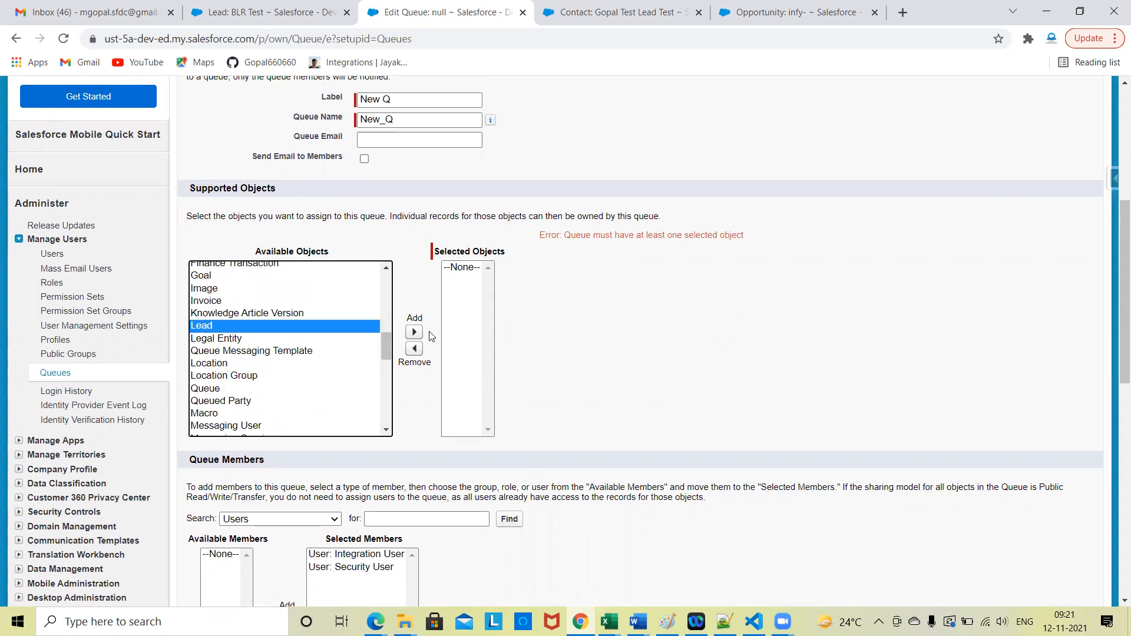
left_click(414, 331)
scroll(669, 371, "down", 5)
left_click(471, 454)
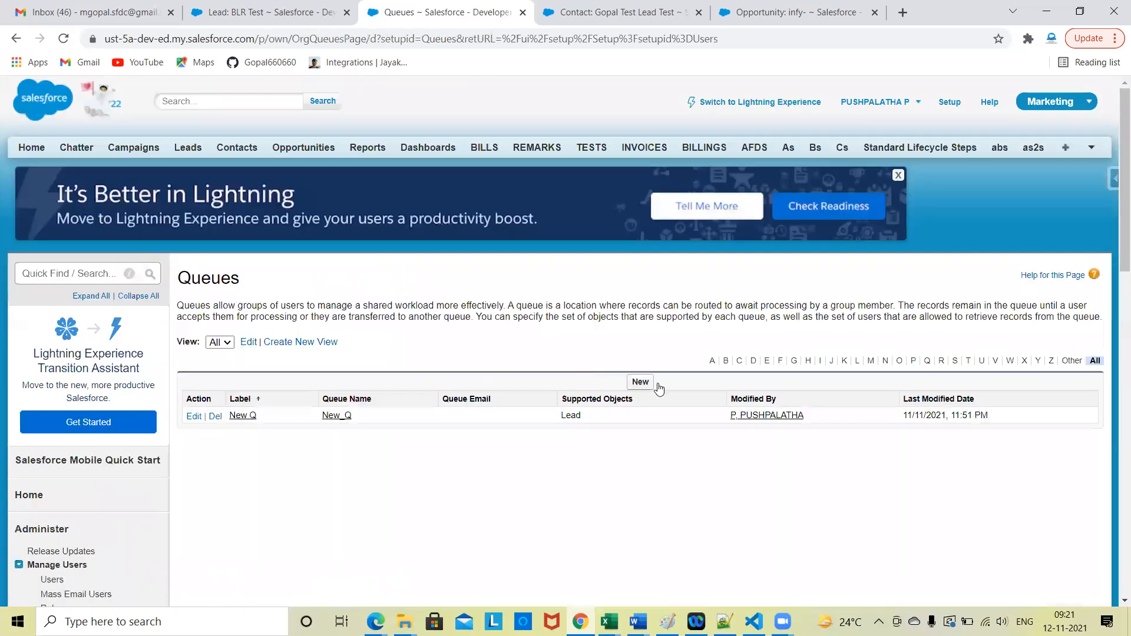
Step: Open the New Q queue from the queue list and review its supported objects and members
scroll(328, 330, "down", 2)
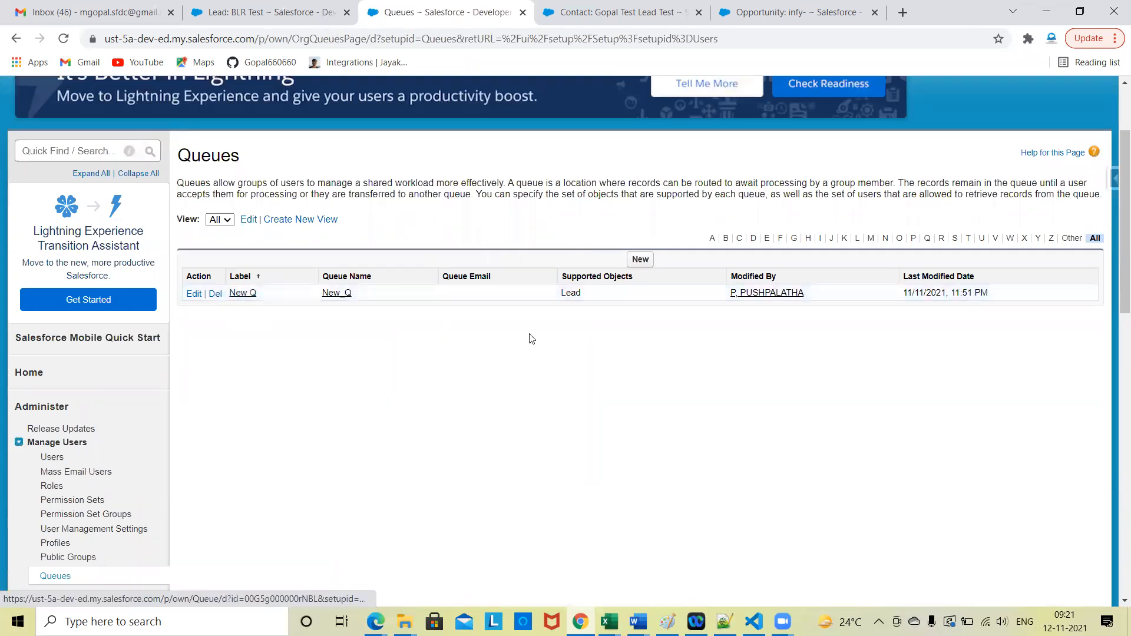
left_click(245, 294)
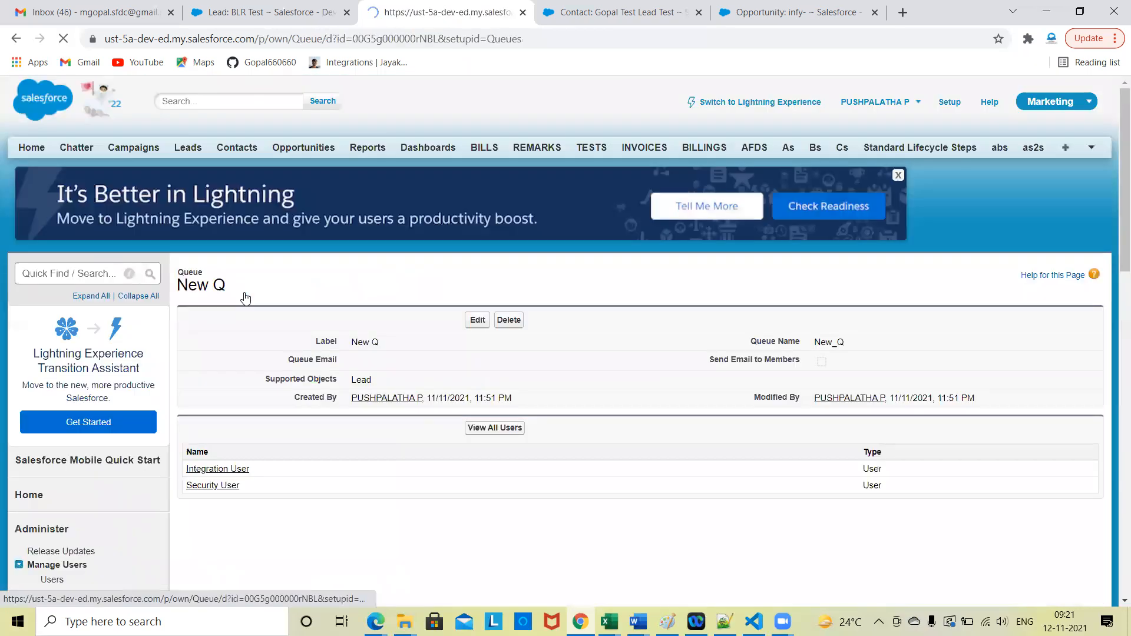
scroll(277, 361, "down", 2)
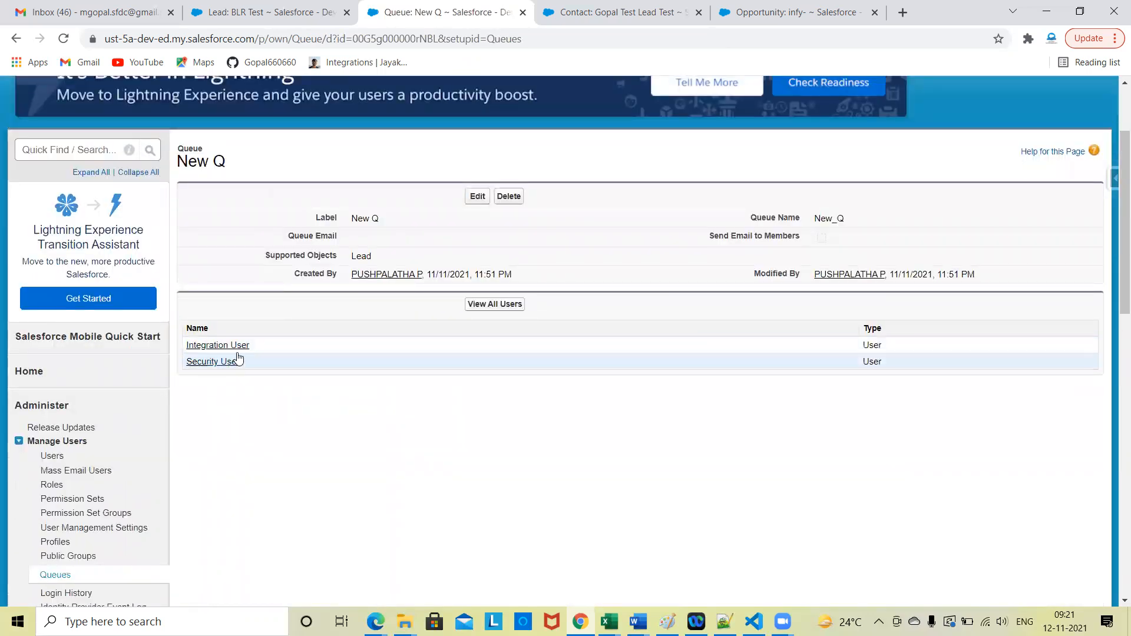
scroll(303, 467, "up", 2)
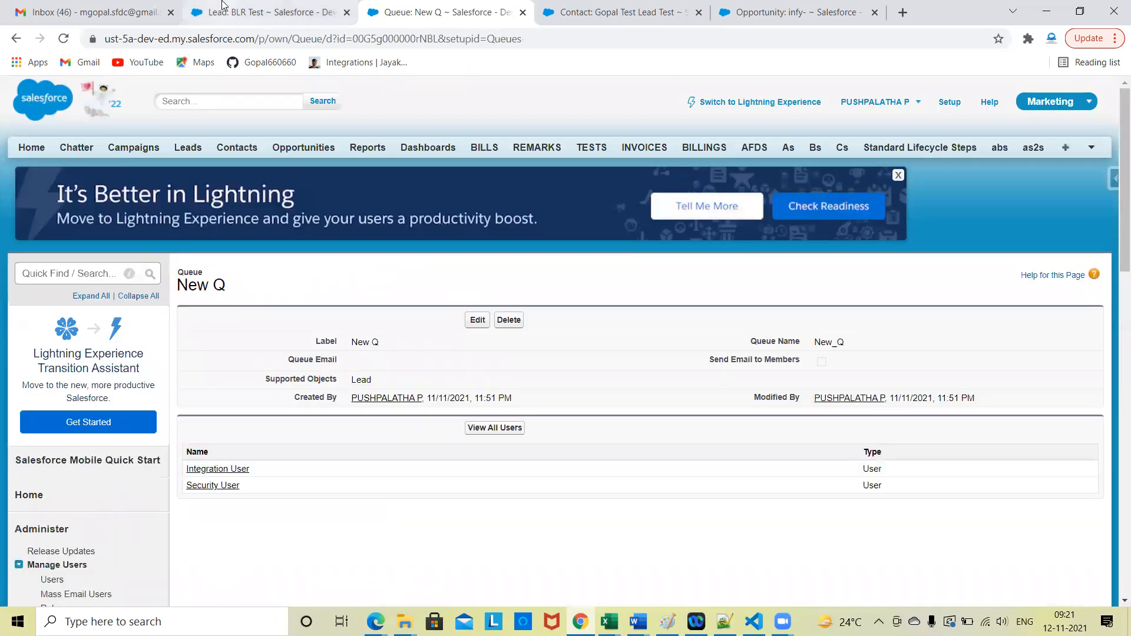
left_click(222, 7)
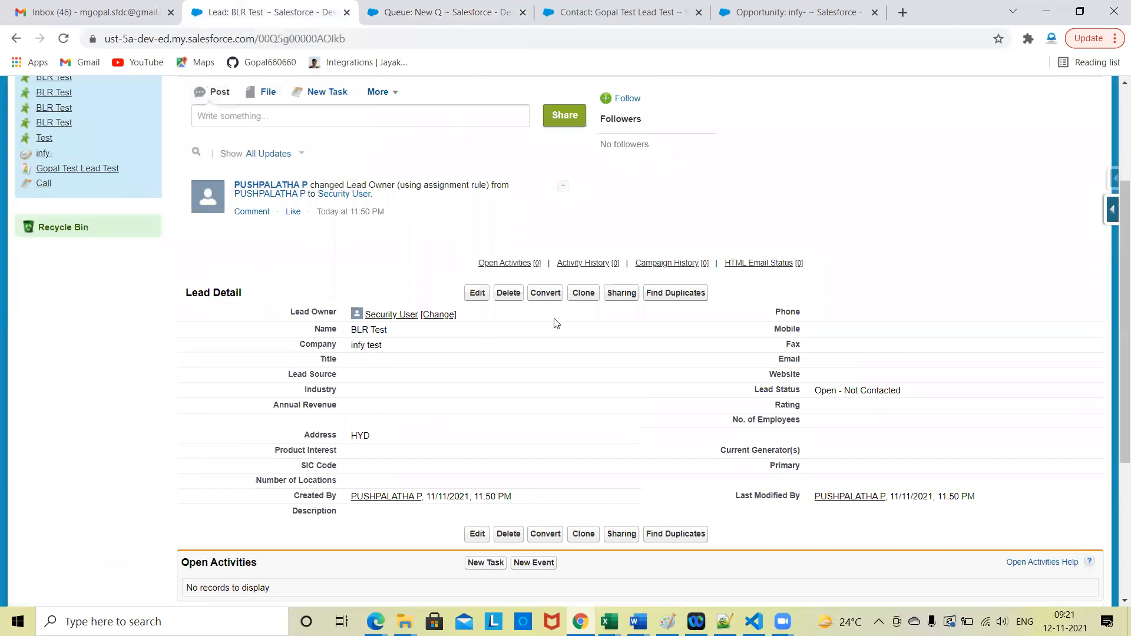
scroll(520, 393, "down", 2)
left_click(619, 12)
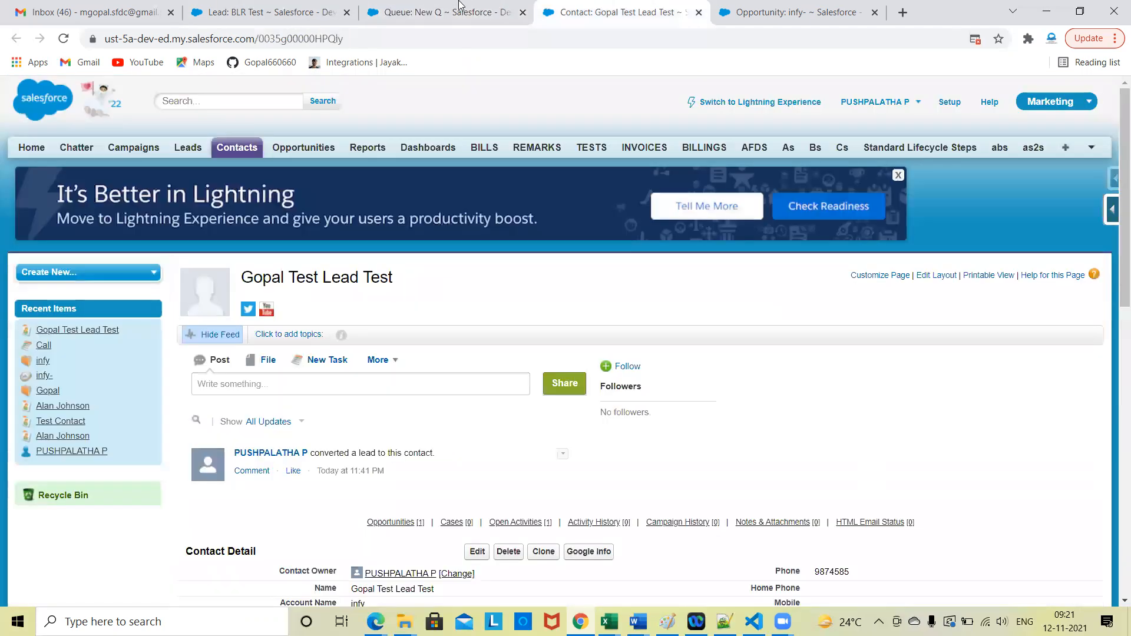
left_click(446, 7)
scroll(248, 505, "down", 10)
scroll(248, 504, "up", 10)
Step: Search Setup for "lead" and open the CITY rule under Lead Assignment Rules
left_click(63, 272)
type("lead")
scroll(63, 271, "down", 4)
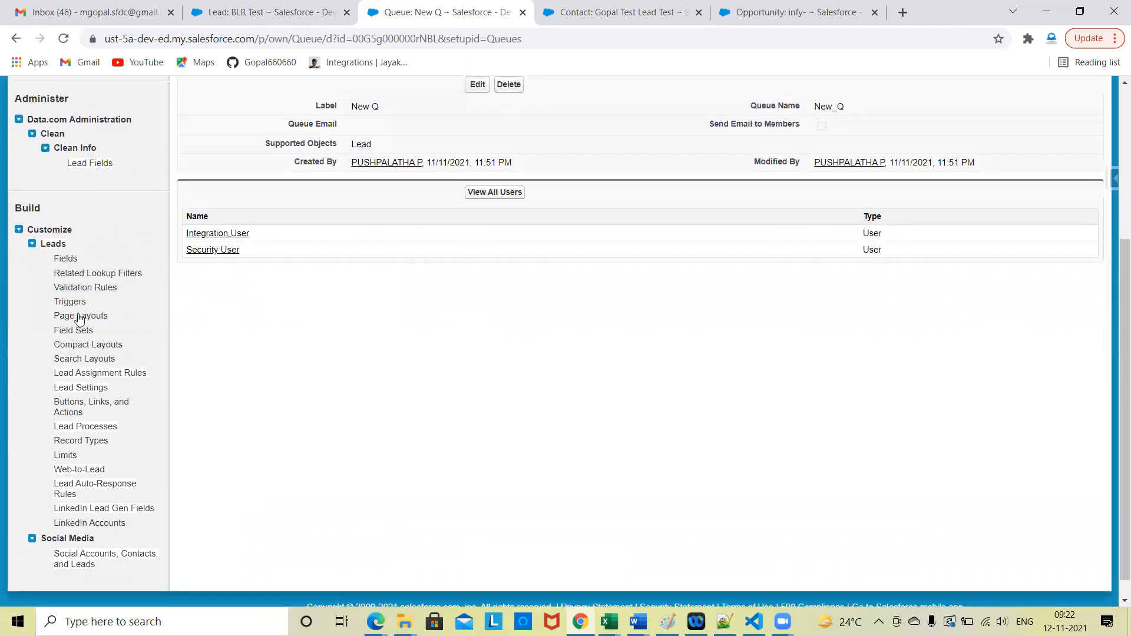
left_click(78, 373)
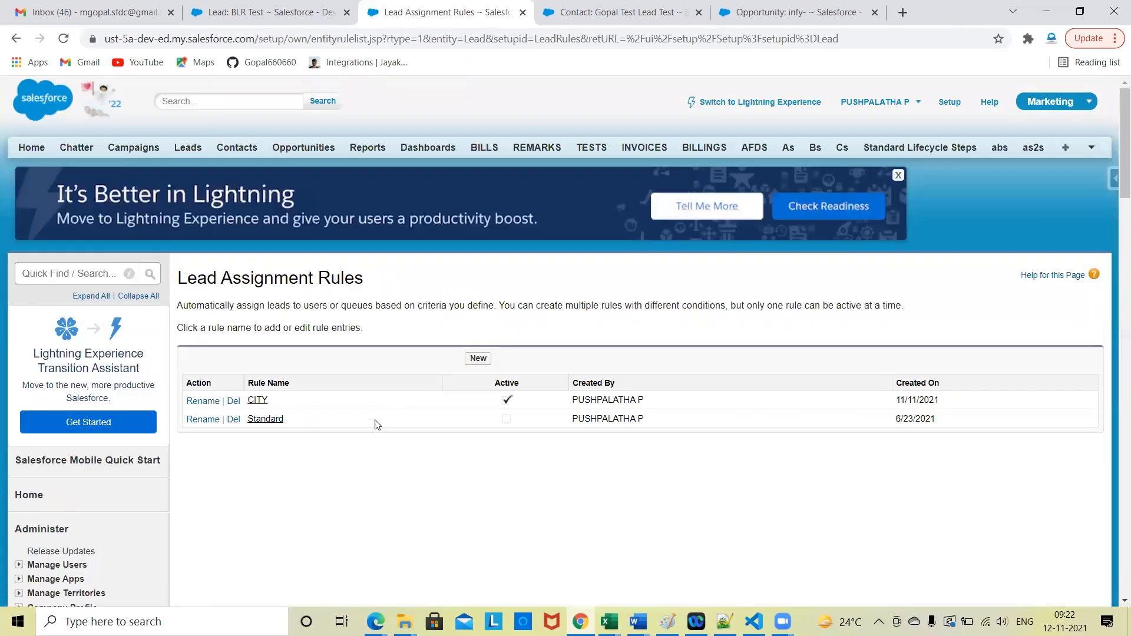
scroll(336, 377, "down", 1)
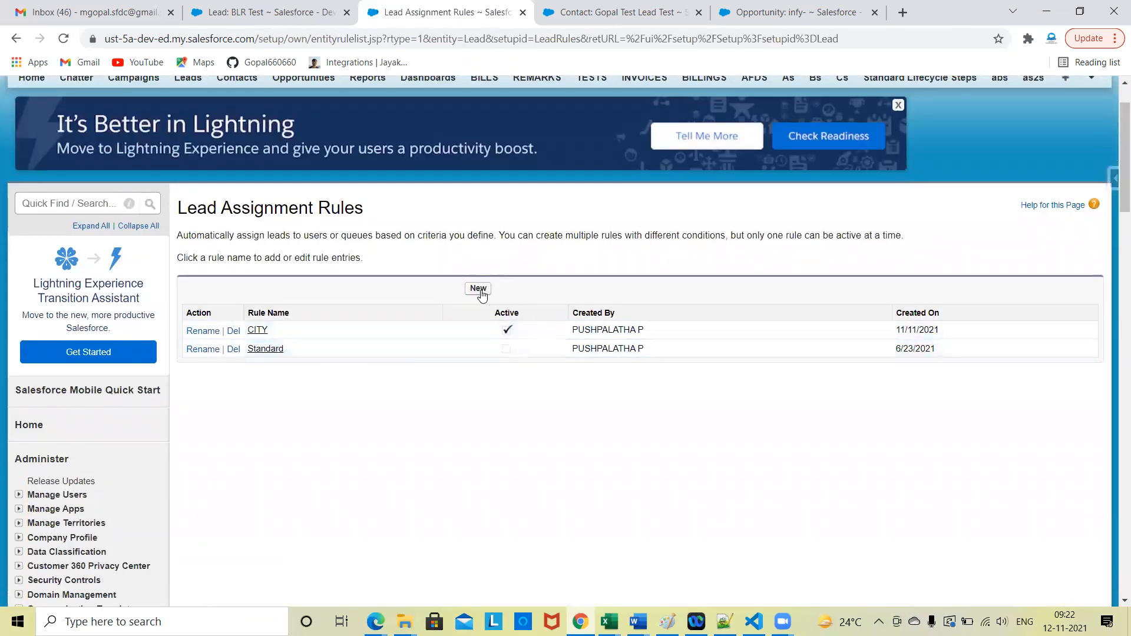
left_click(254, 331)
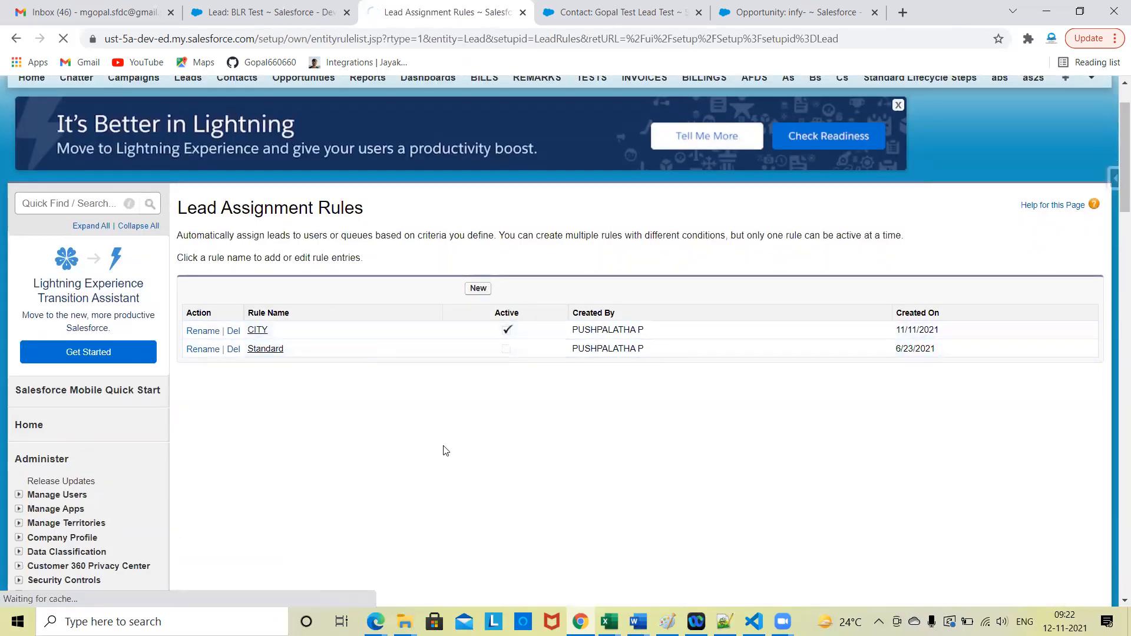
scroll(446, 451, "down", 3)
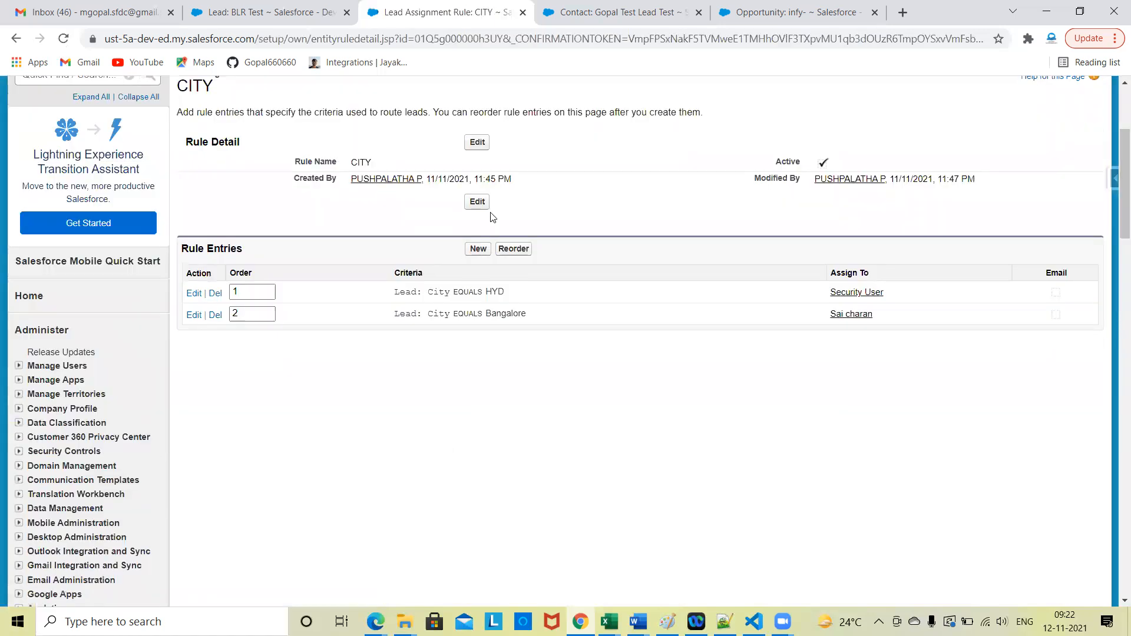
Step: Start a new rule entry in the CITY rule and assign its leads to the queue New Q
left_click(477, 250)
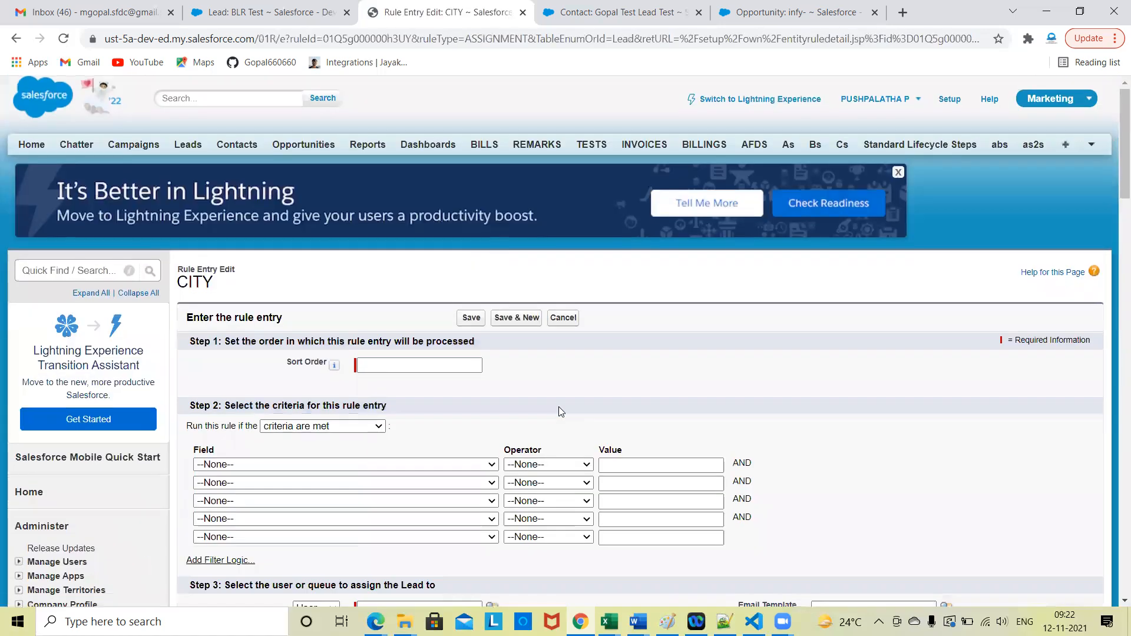
scroll(558, 407, "down", 5)
left_click(334, 348)
left_click(318, 371)
left_click(490, 347)
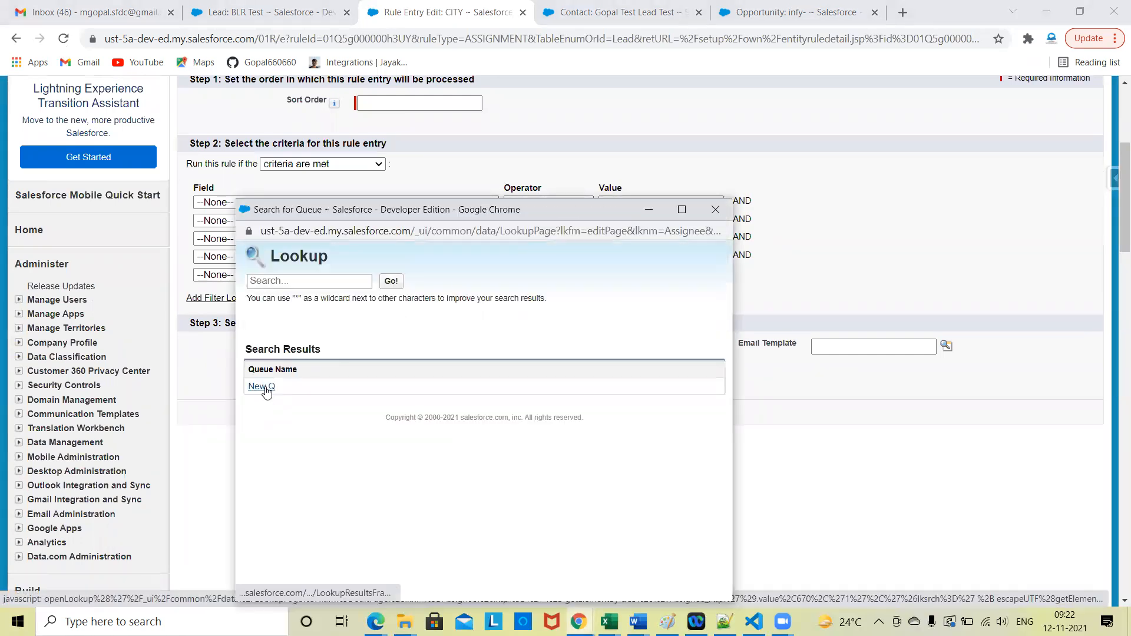
left_click(261, 387)
Step: Set the rule entry's first criterion to Lead: City equals TN
left_click(266, 203)
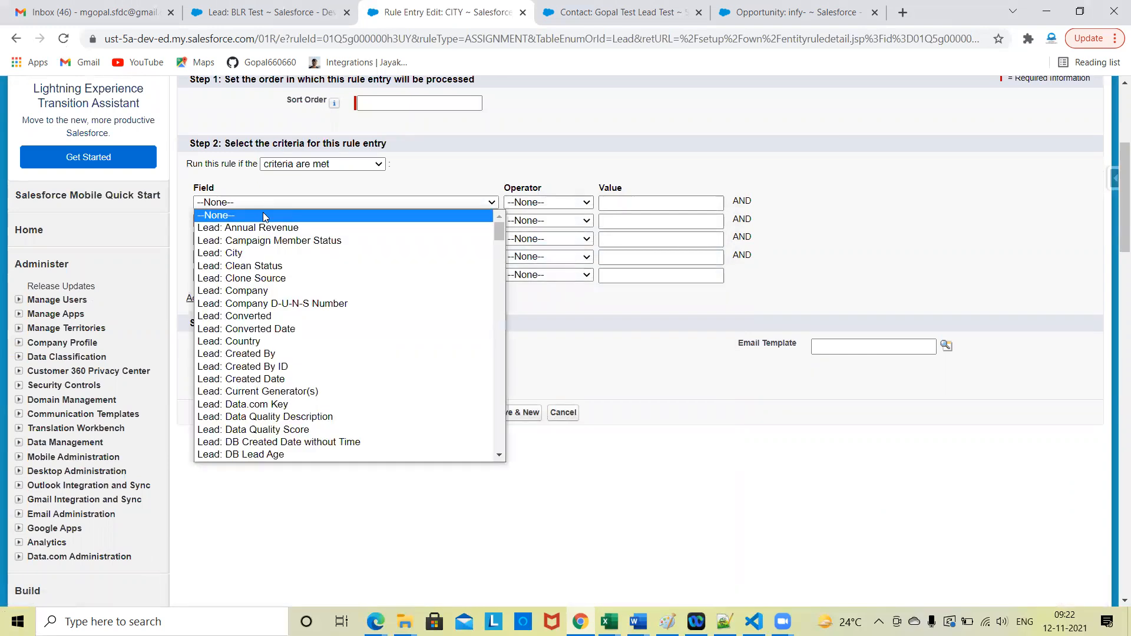
left_click(265, 249)
left_click(558, 203)
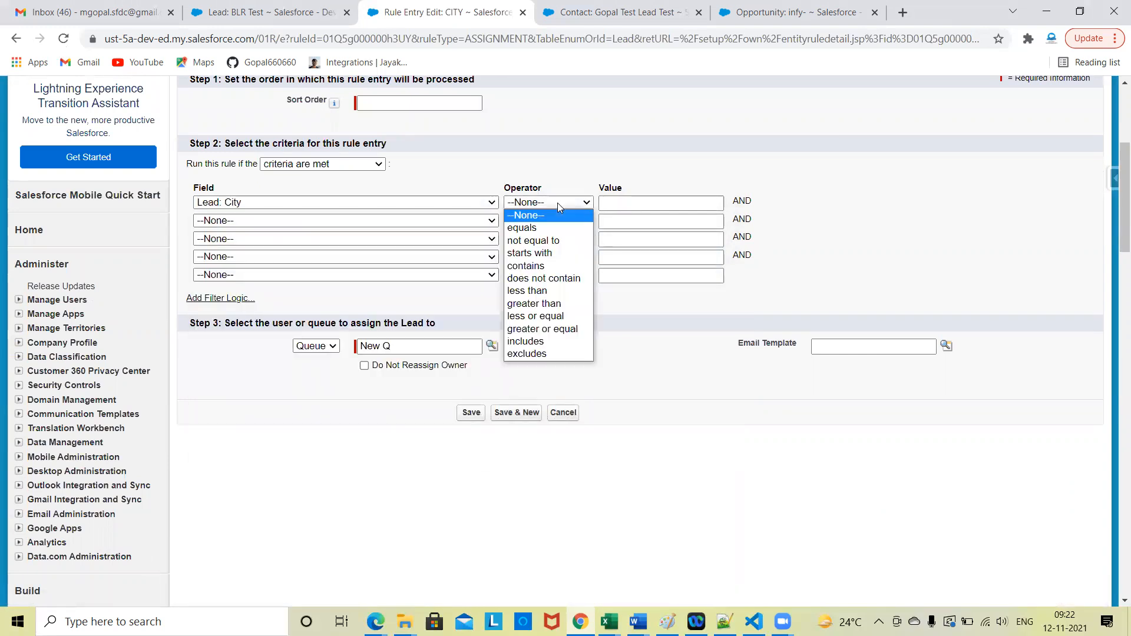
left_click(551, 227)
left_click(632, 206)
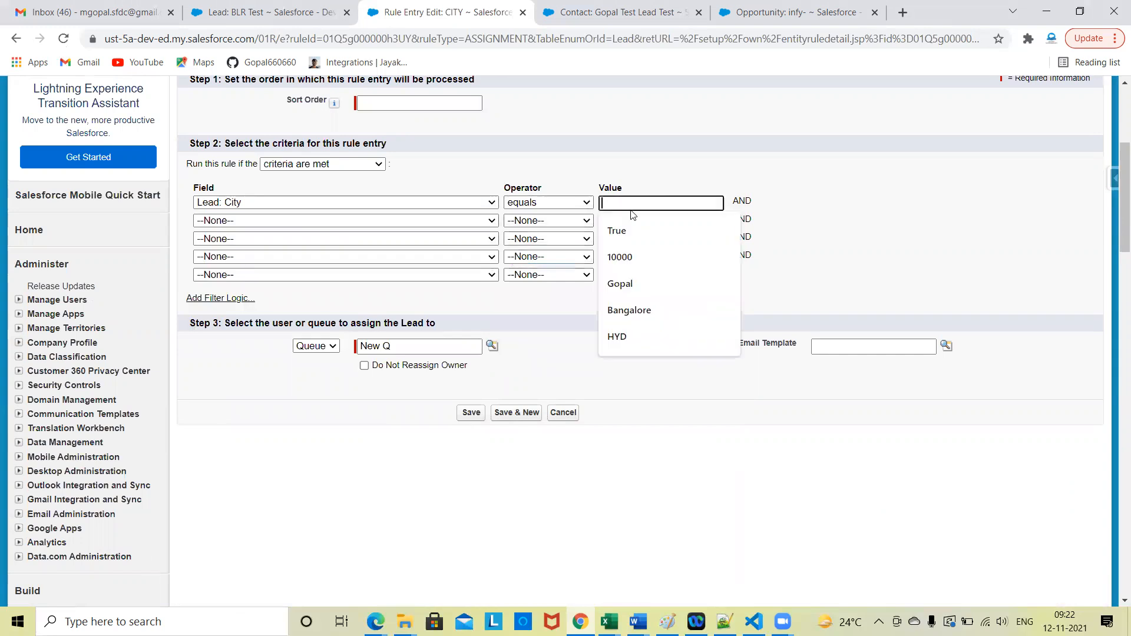
type("TN")
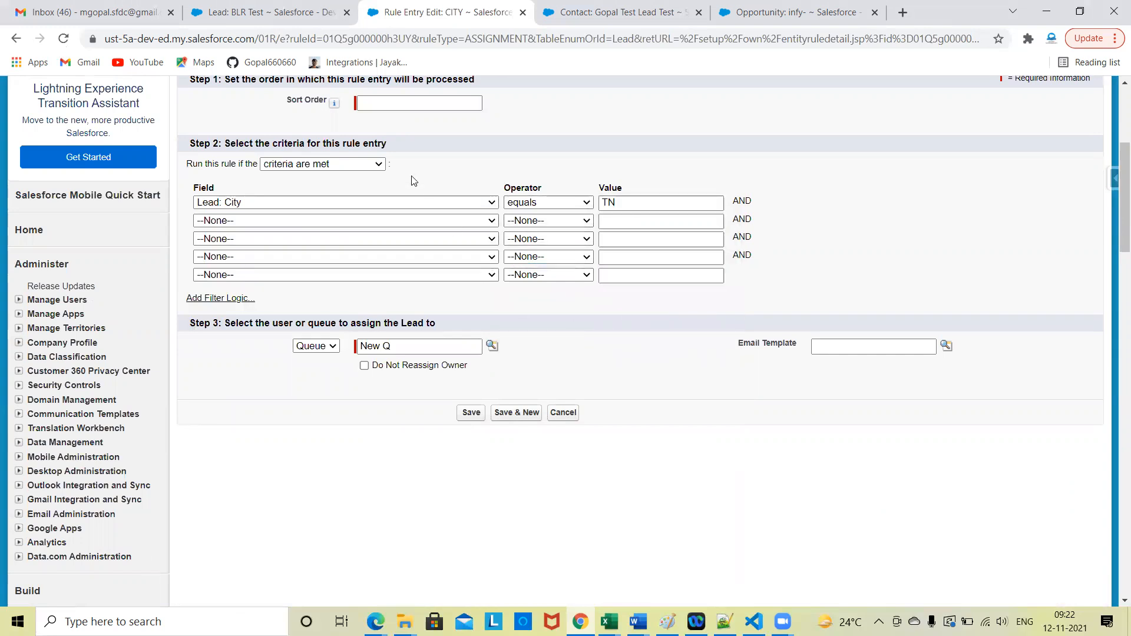
Step: Give the TN rule entry sort order 1 and save it
scroll(414, 181, "up", 2)
left_click(377, 189)
type("1")
left_click(471, 143)
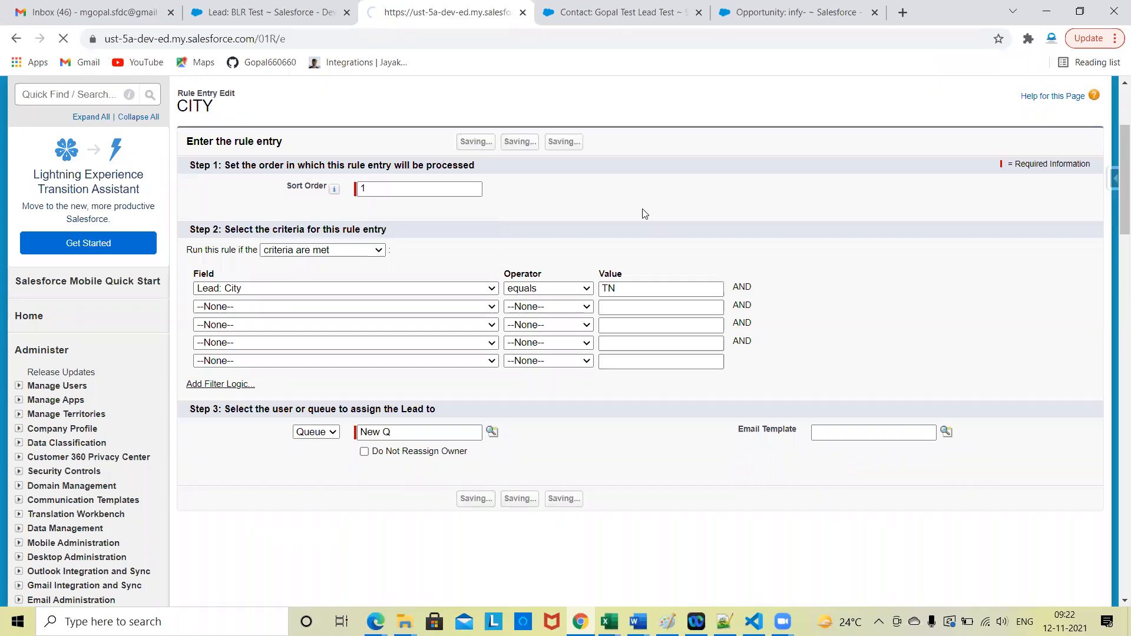
scroll(697, 441, "down", 3)
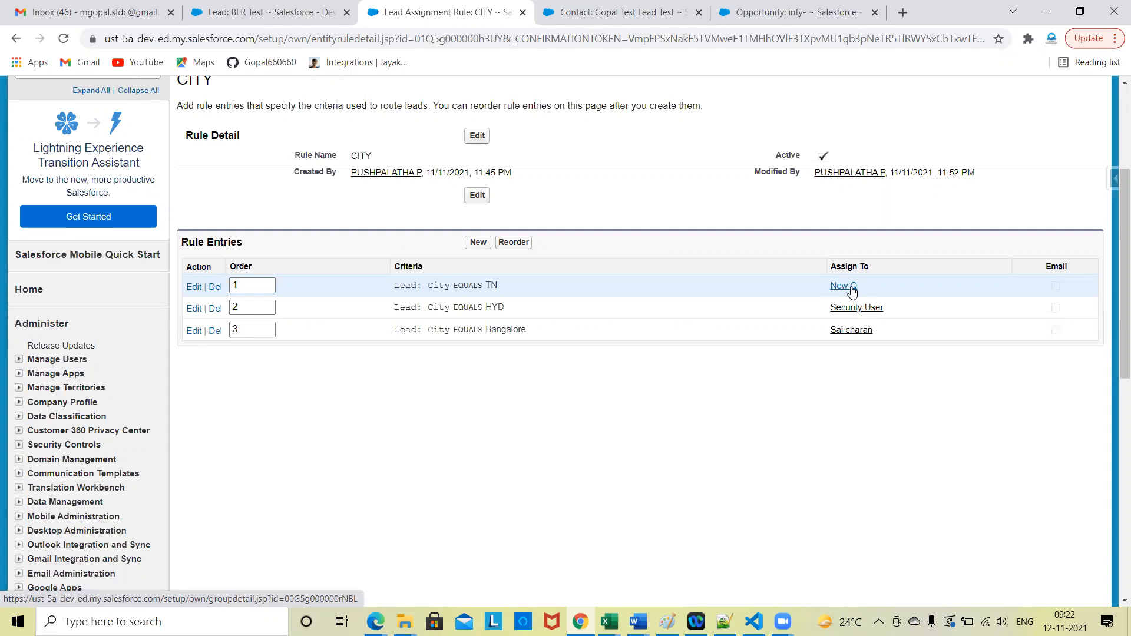
Step: Clone the BLR Test lead and change the copy's city to TN
left_click(294, 6)
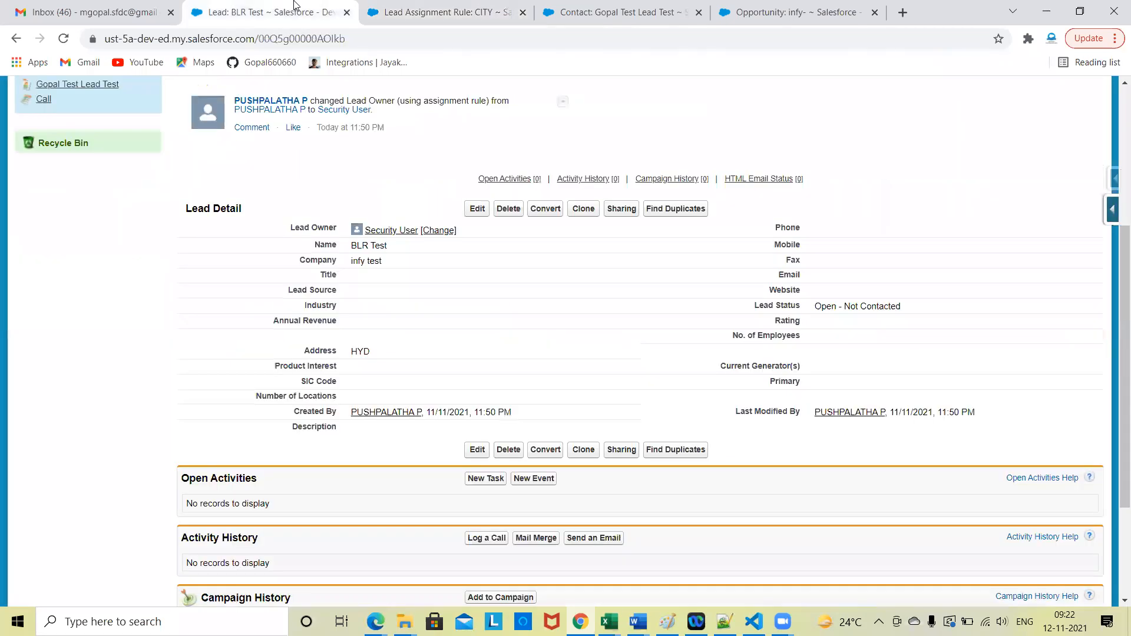
left_click(584, 210)
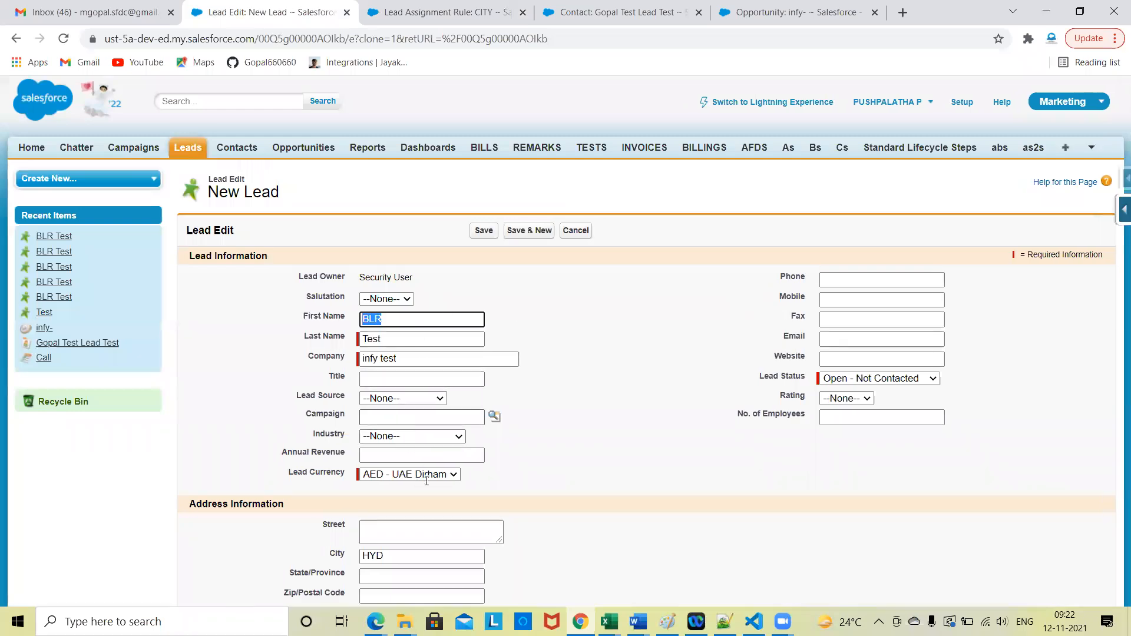
scroll(427, 480, "down", 3)
double_click(411, 355)
key("BackSpace")
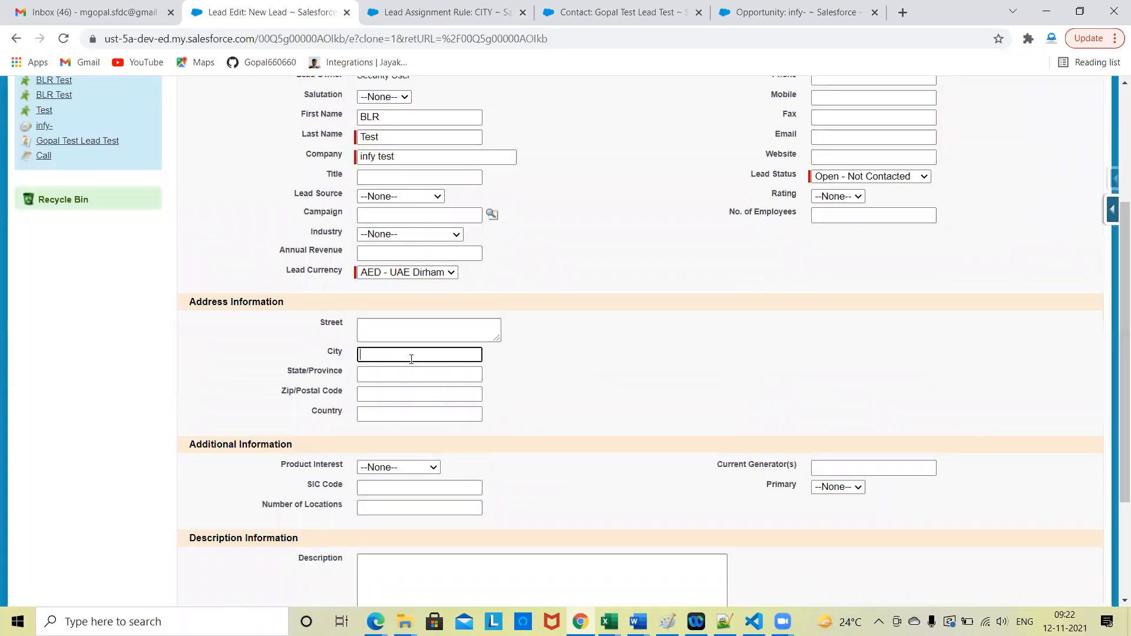
left_click(600, 386)
Step: Enable assignment using the active assignment rule for the cloned lead and save it
scroll(599, 386, "up", 4)
scroll(563, 396, "down", 6)
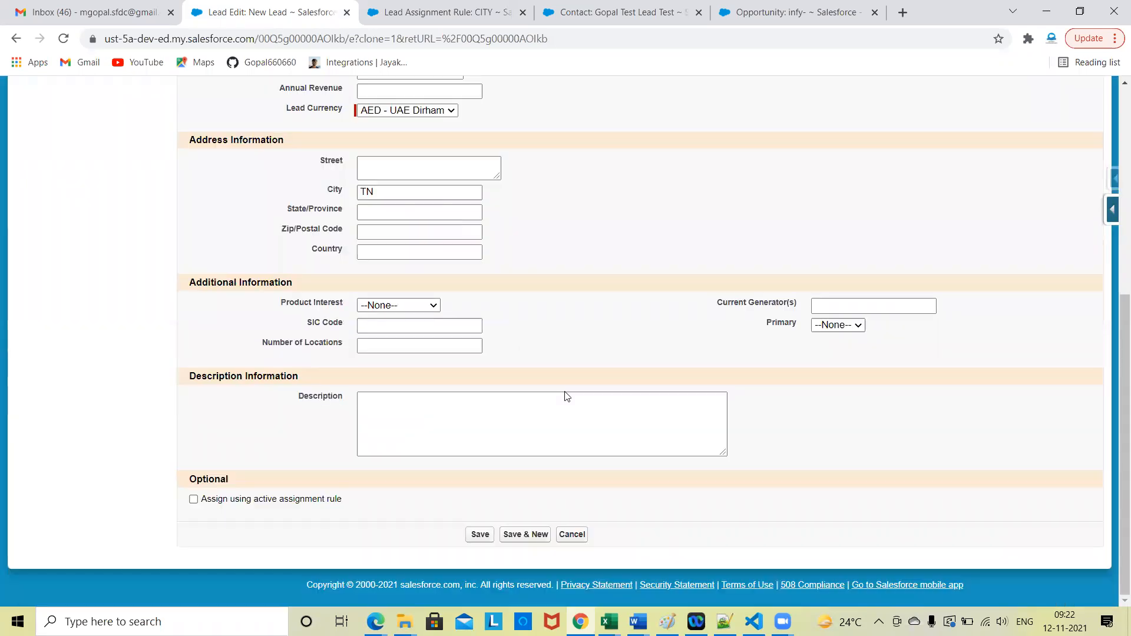
left_click(193, 499)
left_click(477, 537)
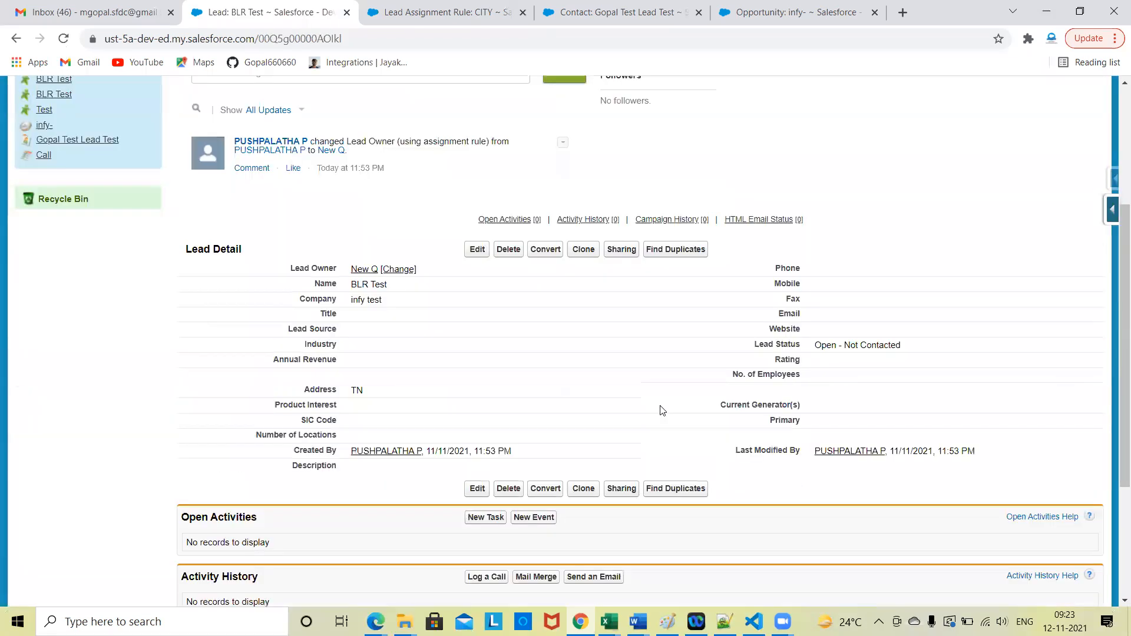
Step: Open the new lead's owner to check the queue's members, and return to the lead
left_click(357, 270)
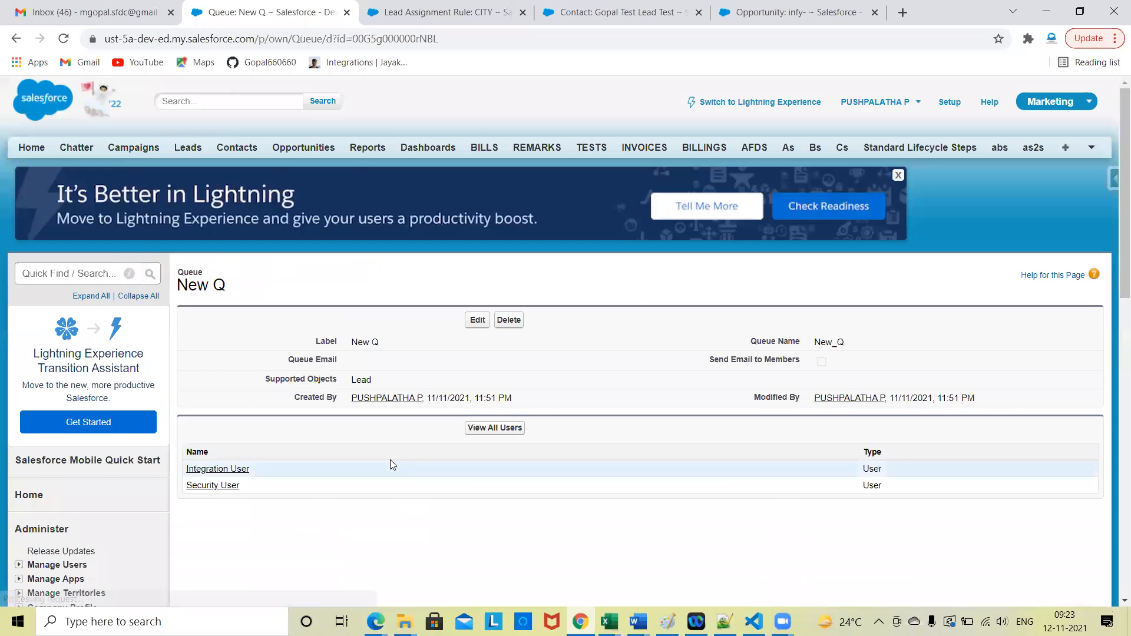
scroll(270, 318, "down", 3)
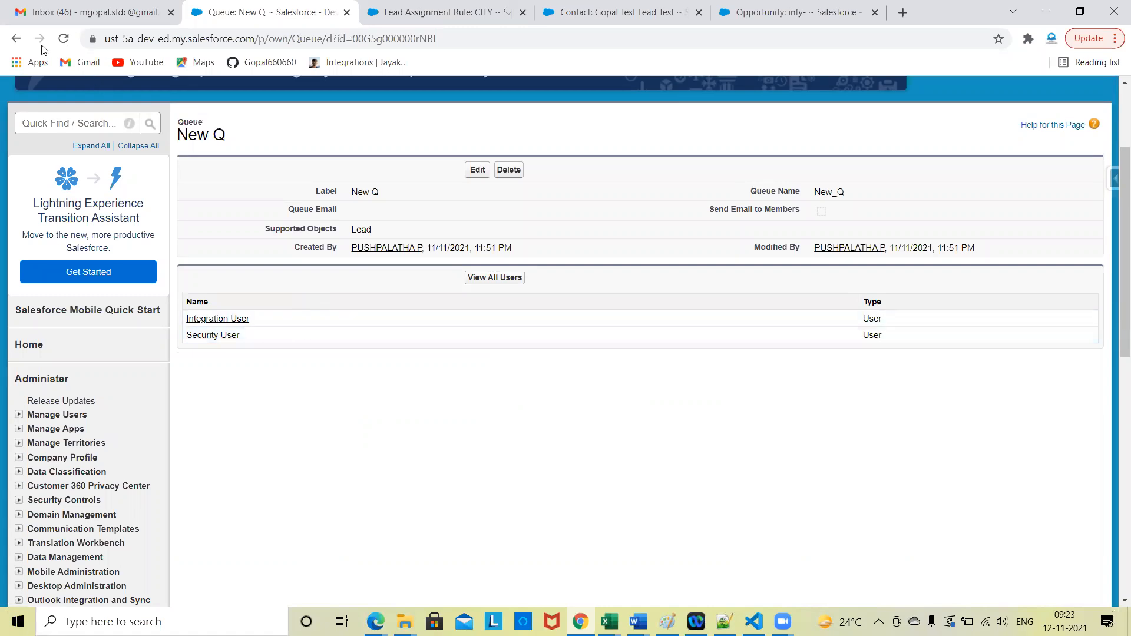
left_click(16, 39)
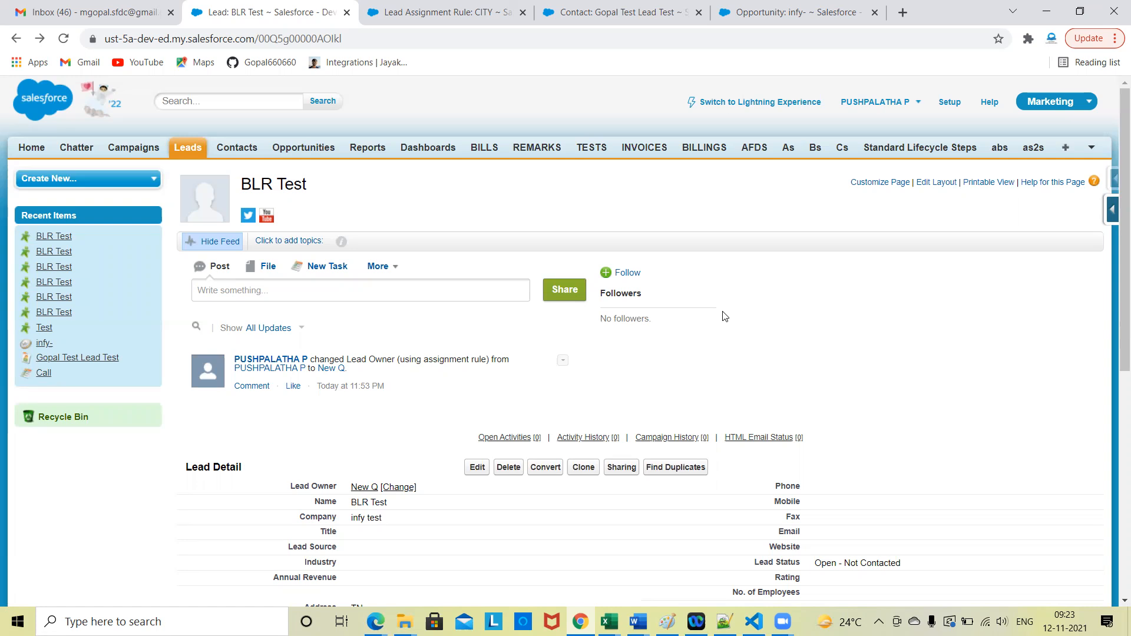
Step: Return to the CITY lead assignment rule and review the criteria, order and assignees of its rule entries
left_click(671, 10)
left_click(454, 11)
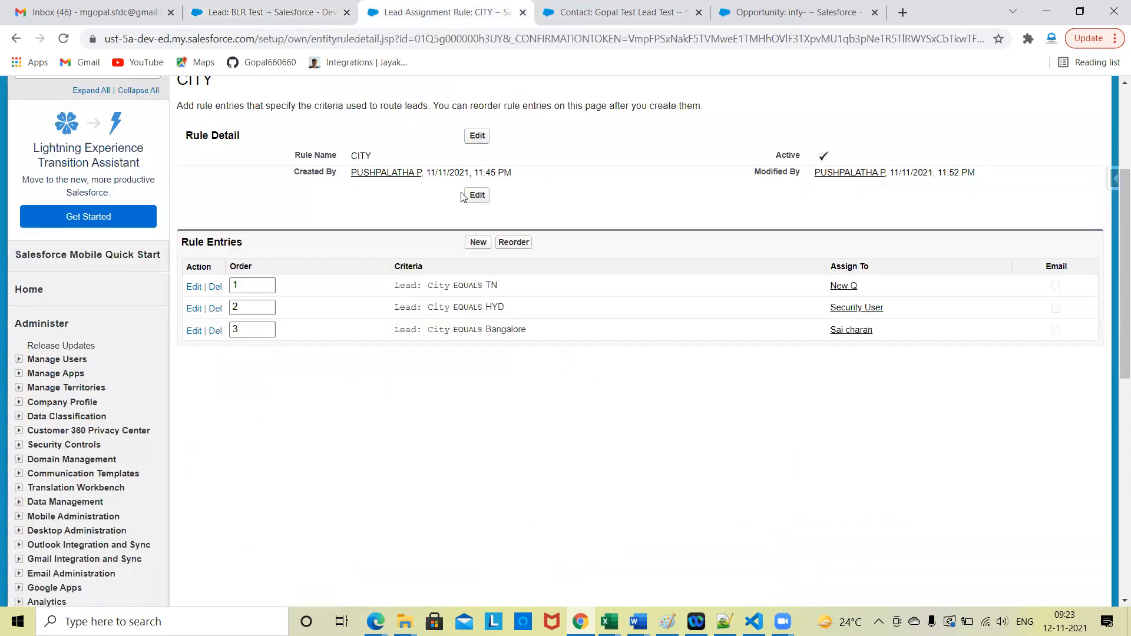
scroll(459, 396, "up", 2)
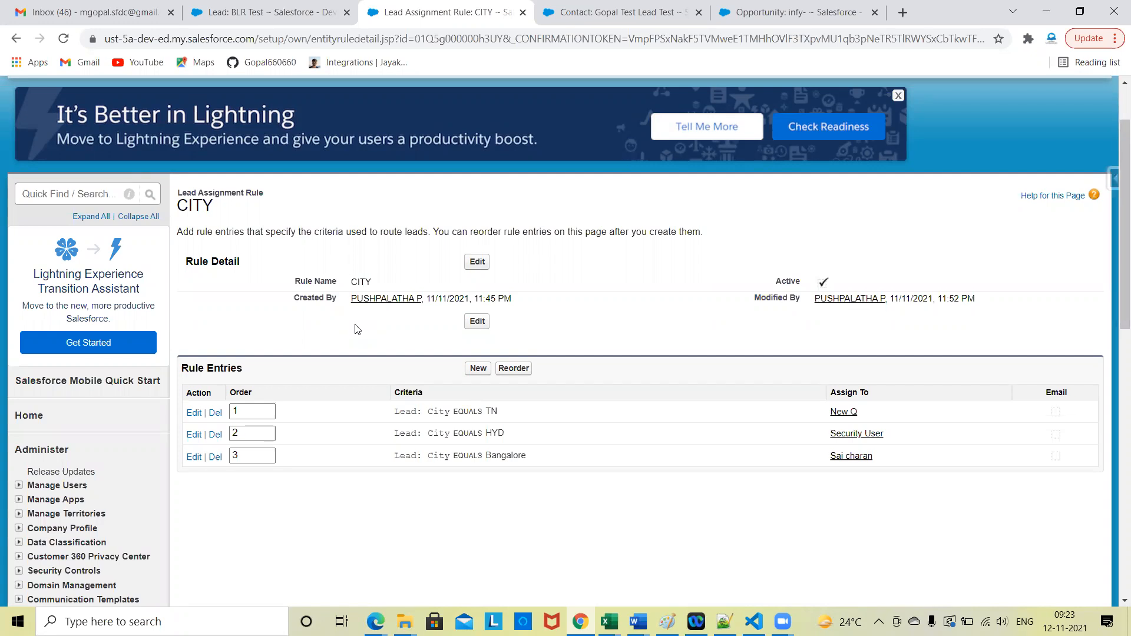
scroll(356, 328, "down", 4)
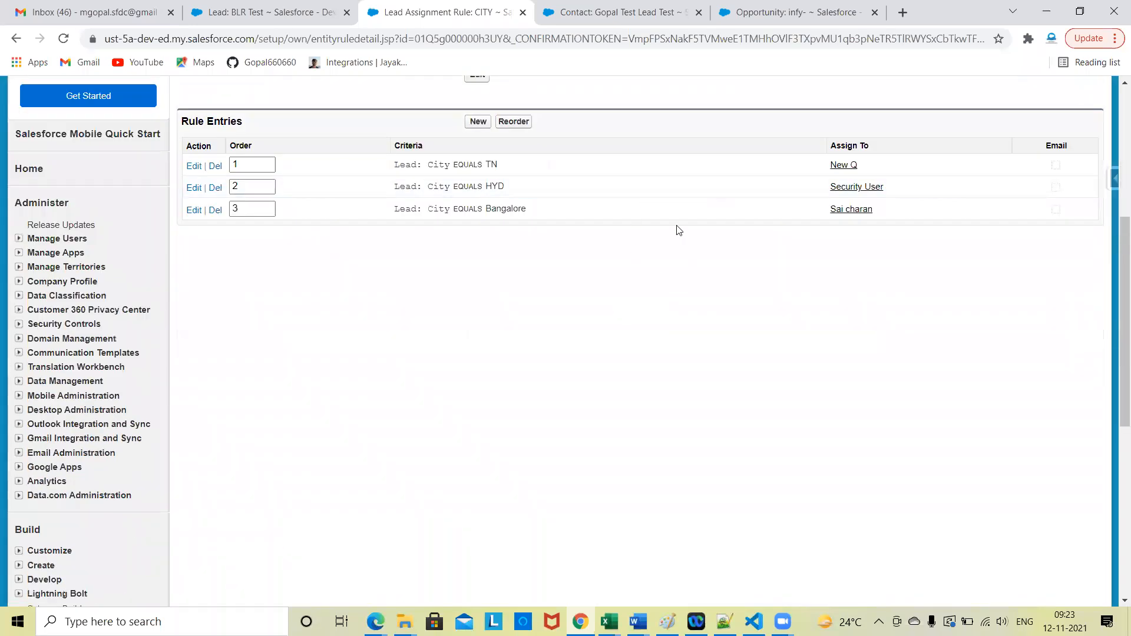
scroll(648, 317, "up", 2)
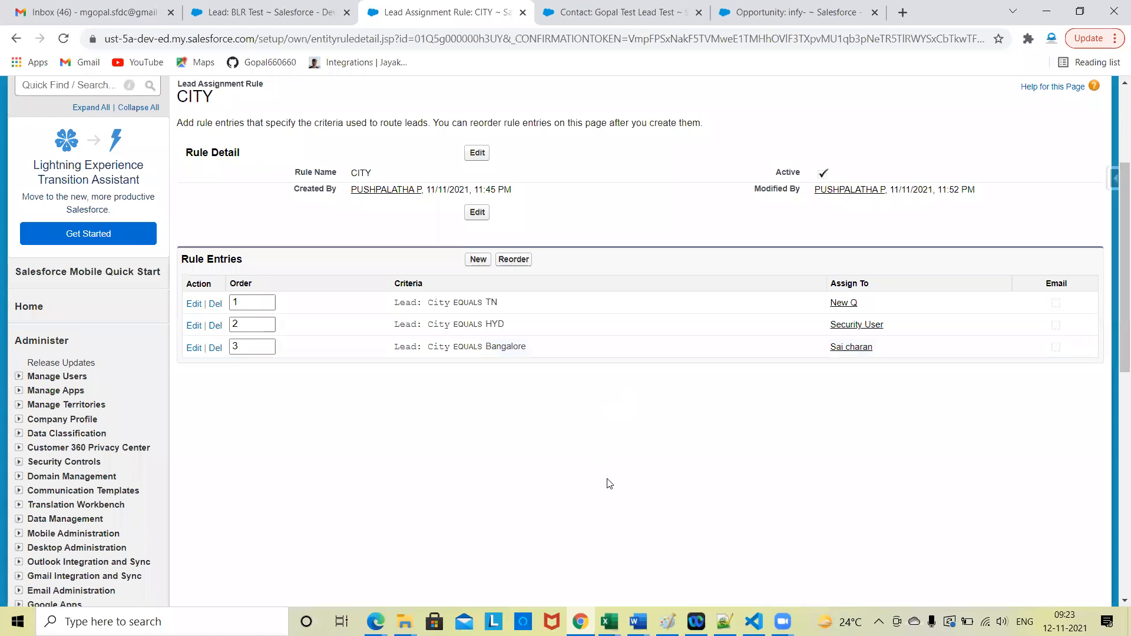
scroll(607, 482, "up", 1)
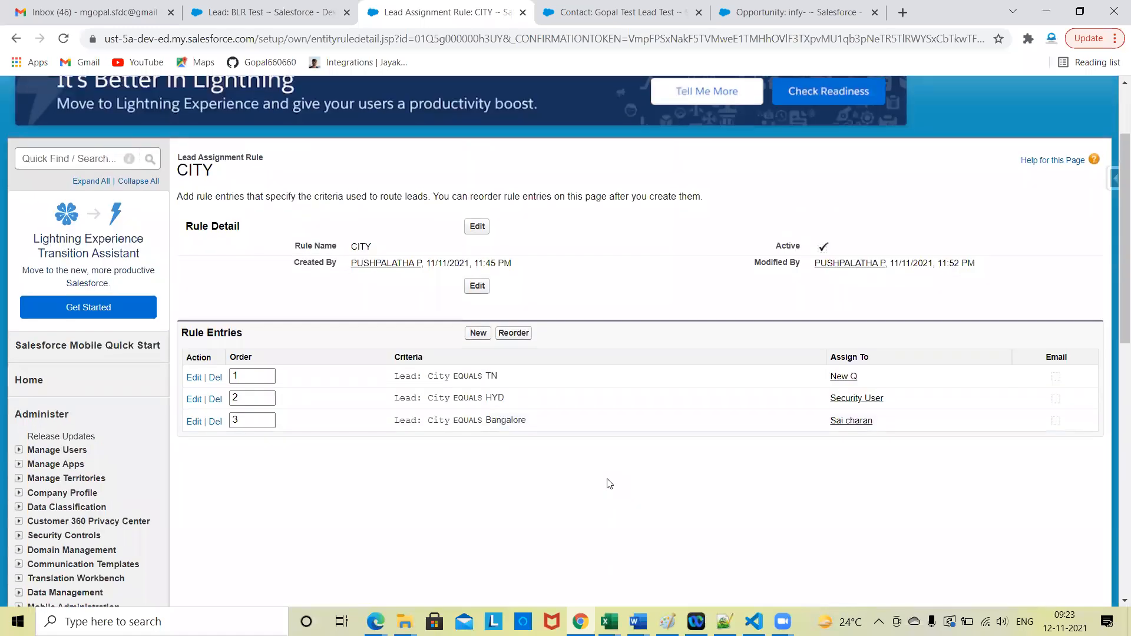
scroll(609, 484, "down", 2)
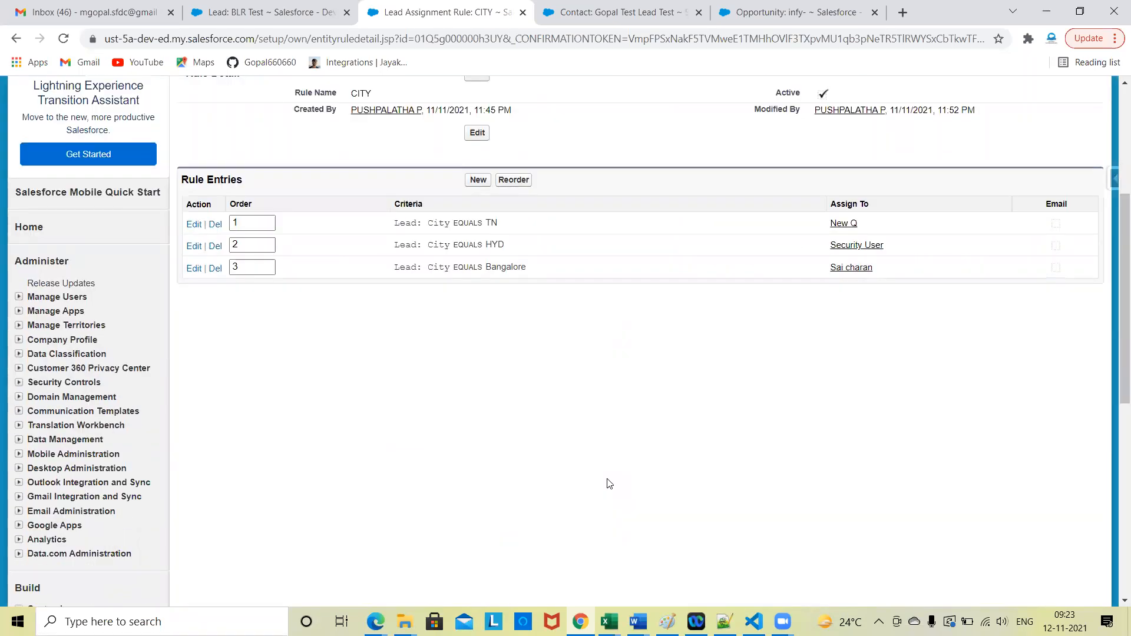
Step: Find Cases in the list of all tabs by searching the page for "case", and open the Cases home page
scroll(510, 489, "up", 4)
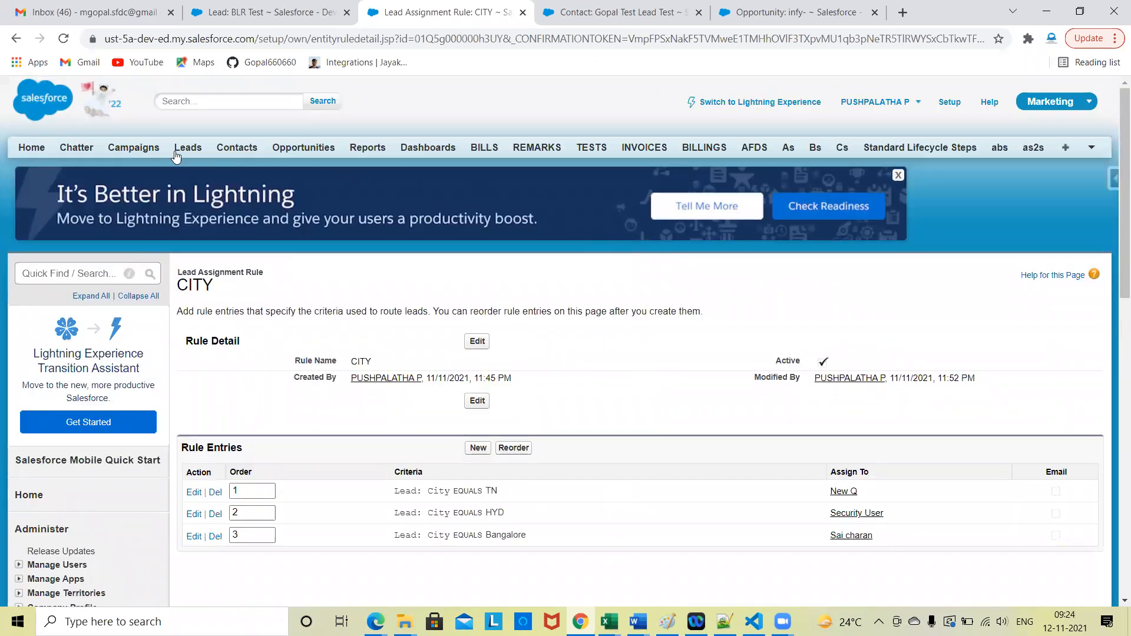
left_click(1087, 152)
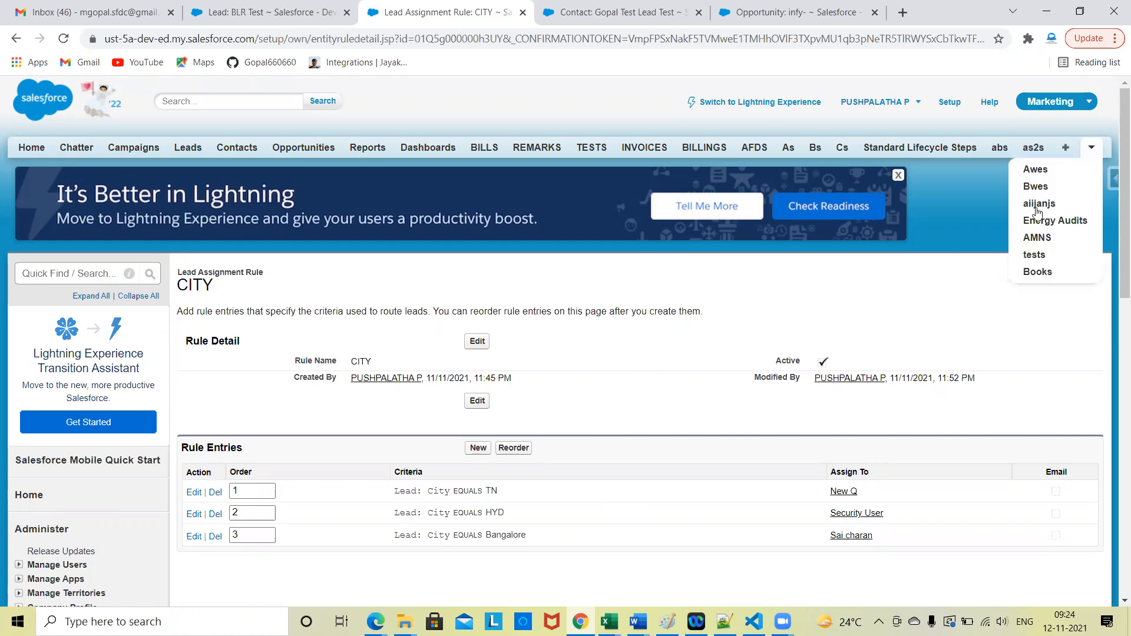
left_click(1066, 151)
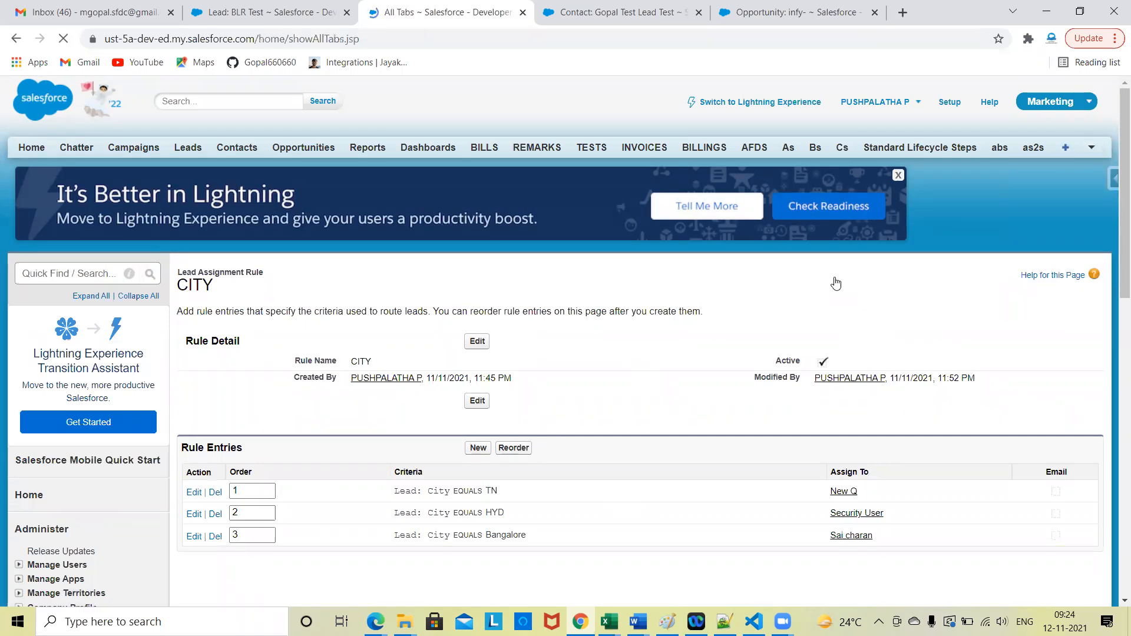
key("ctrl+f")
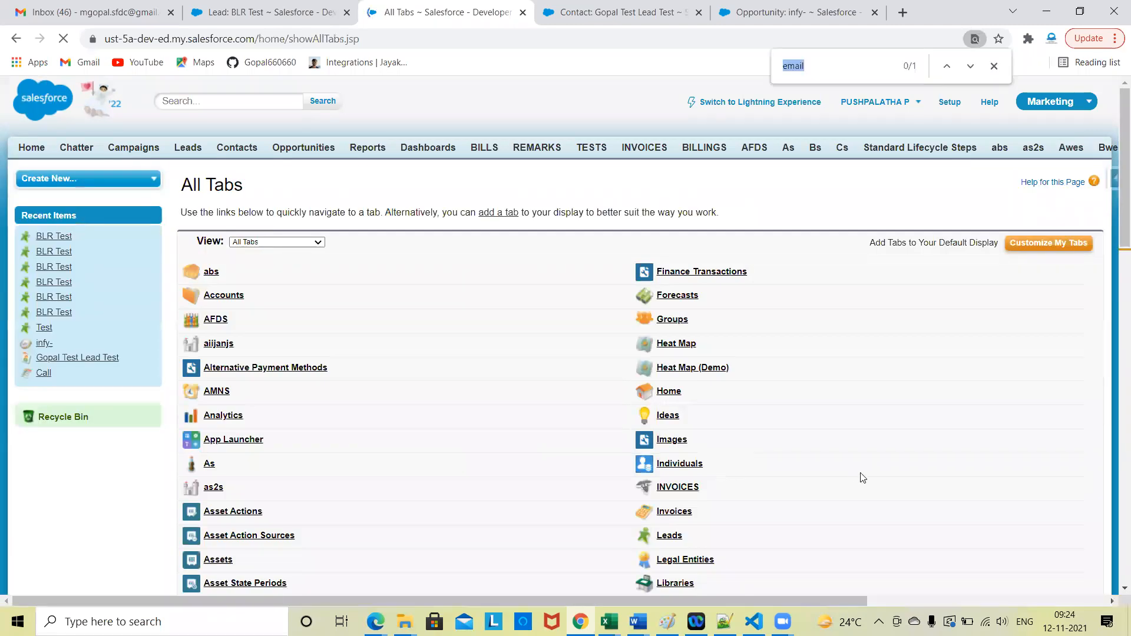
type("//")
key("BackSpace")
key("BackSpace")
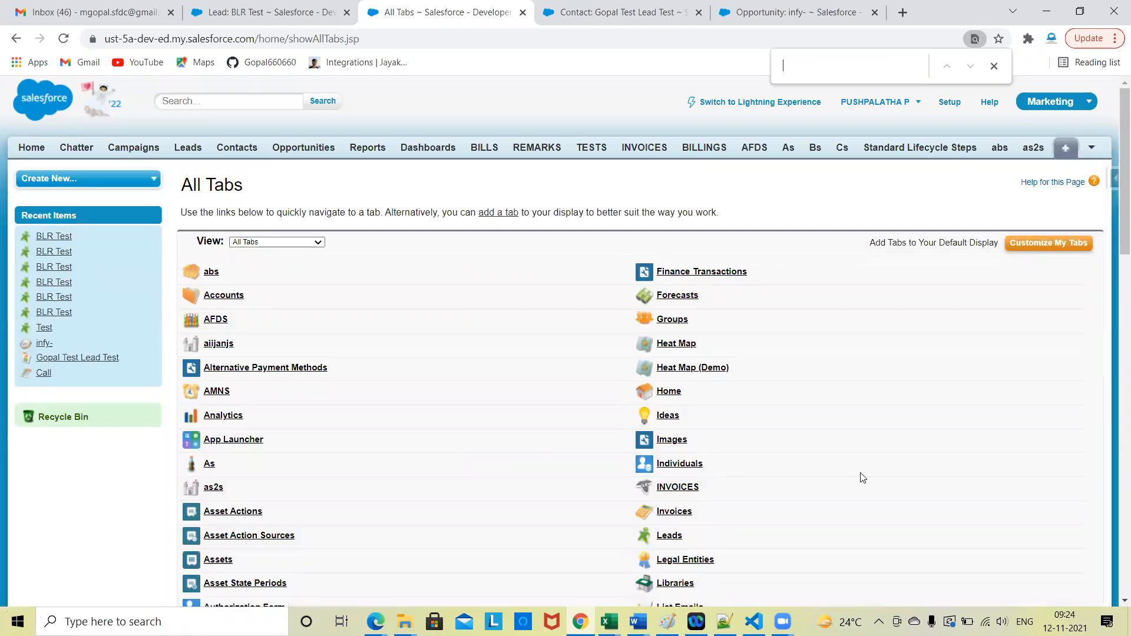
type("case")
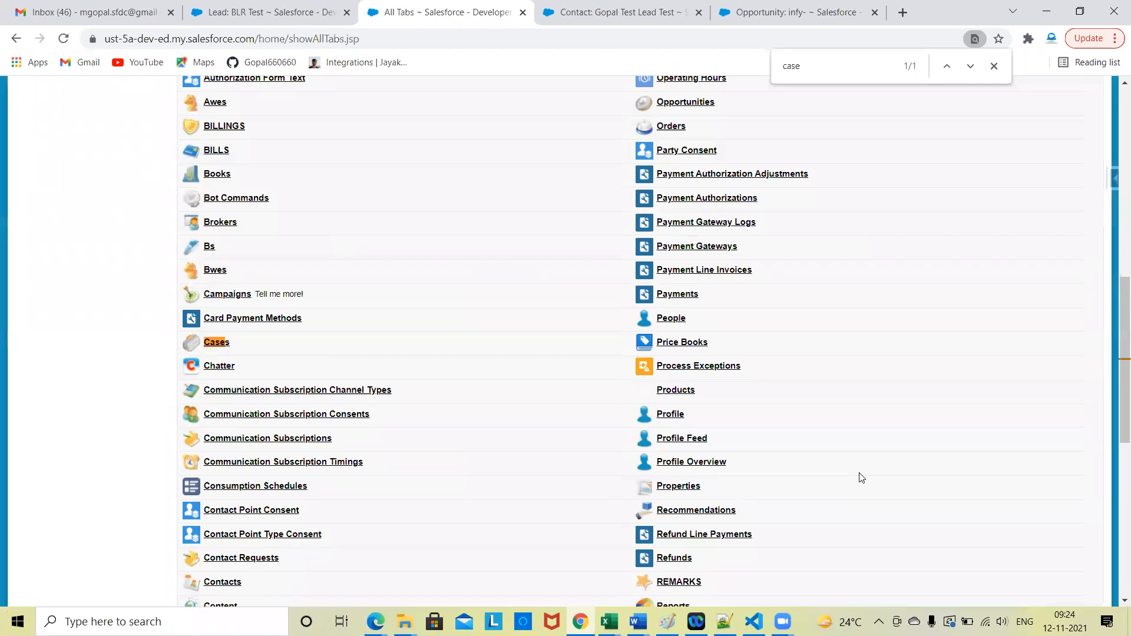
left_click(221, 346)
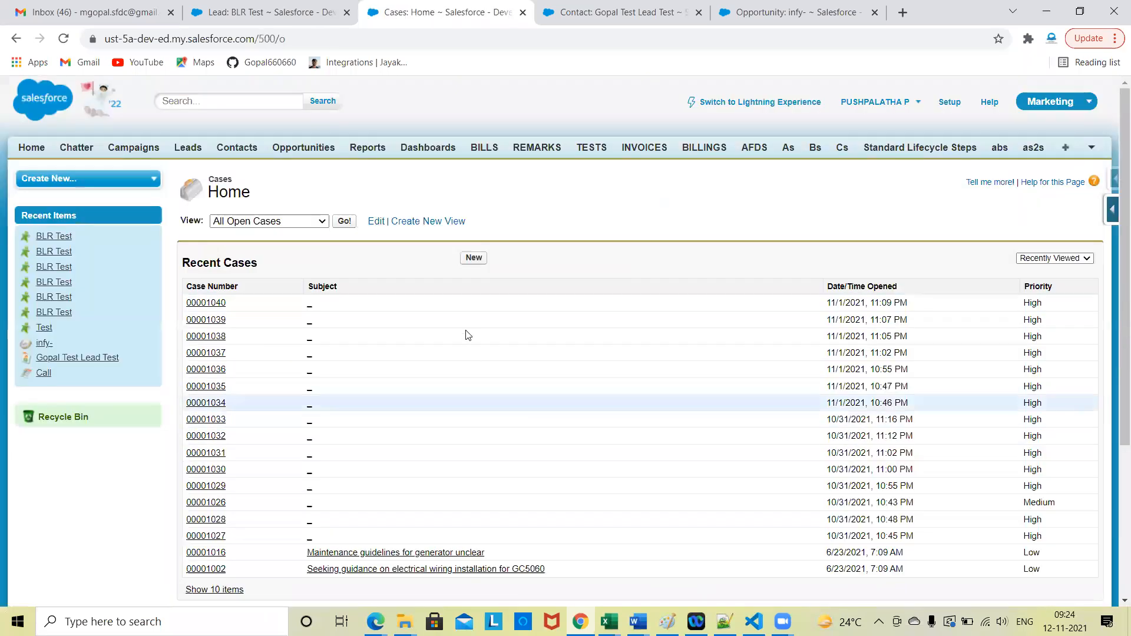
Step: Open the most recent case and review its detail fields and related lists
left_click(194, 306)
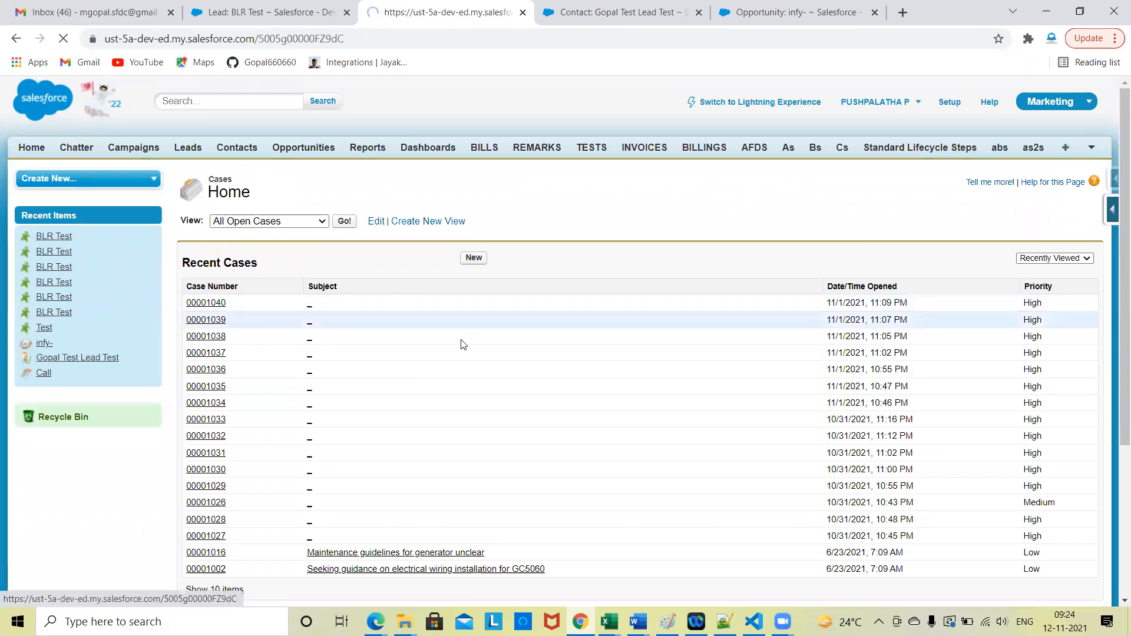
scroll(464, 344, "down", 2)
scroll(550, 286, "down", 3)
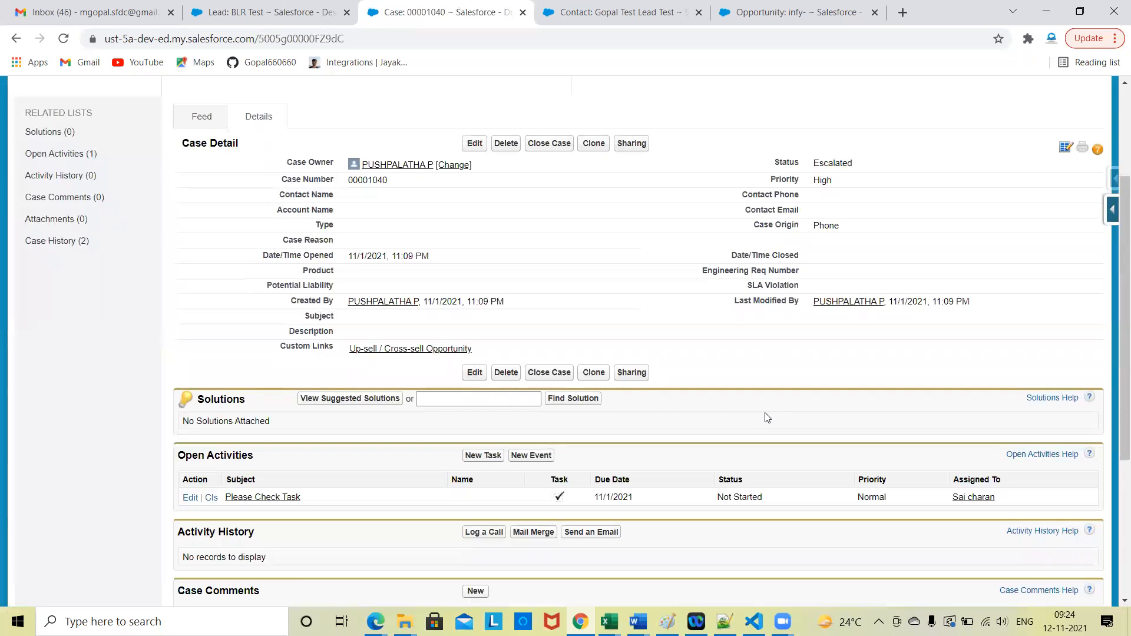
scroll(766, 418, "up", 1)
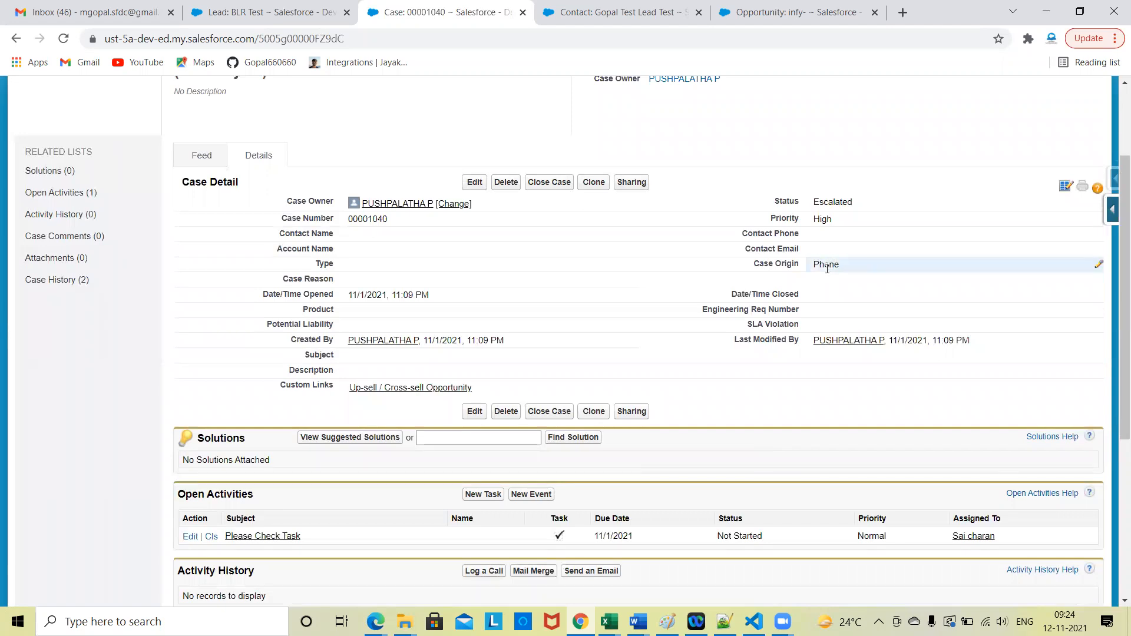
Step: Look through the case's Case Origin options and choose Email without saving the record
double_click(826, 268)
left_click(826, 268)
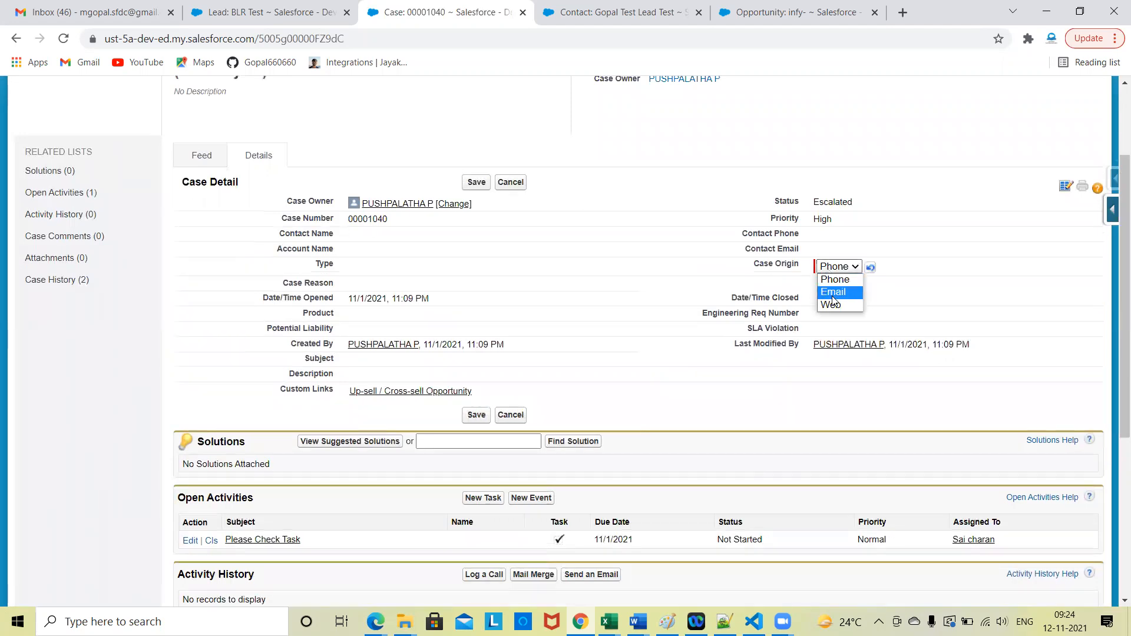
left_click(835, 293)
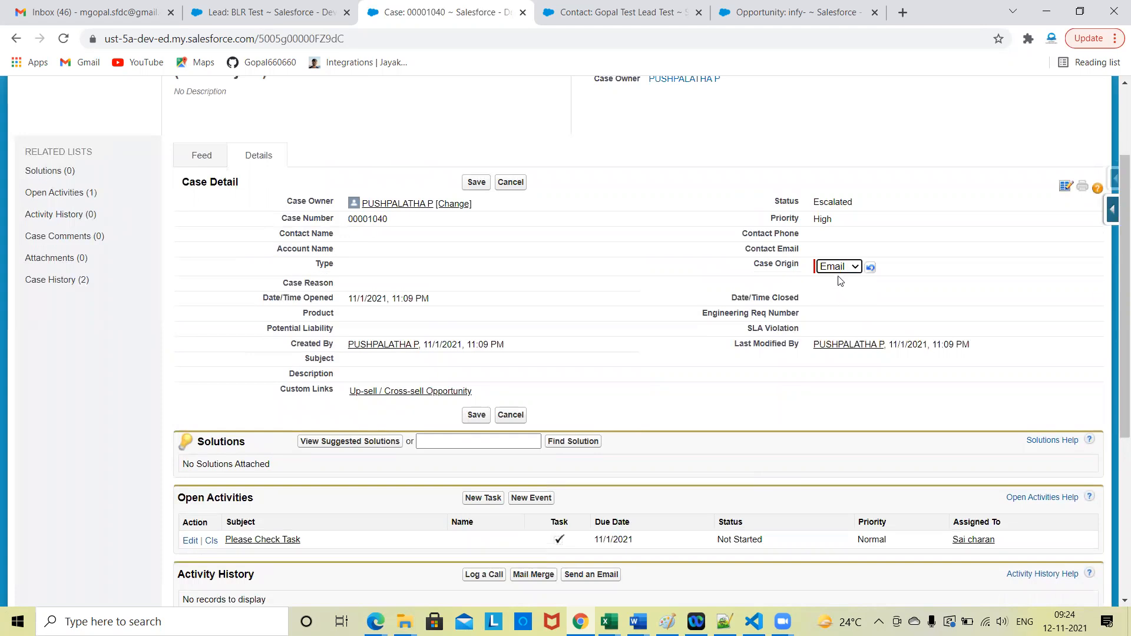
left_click(837, 267)
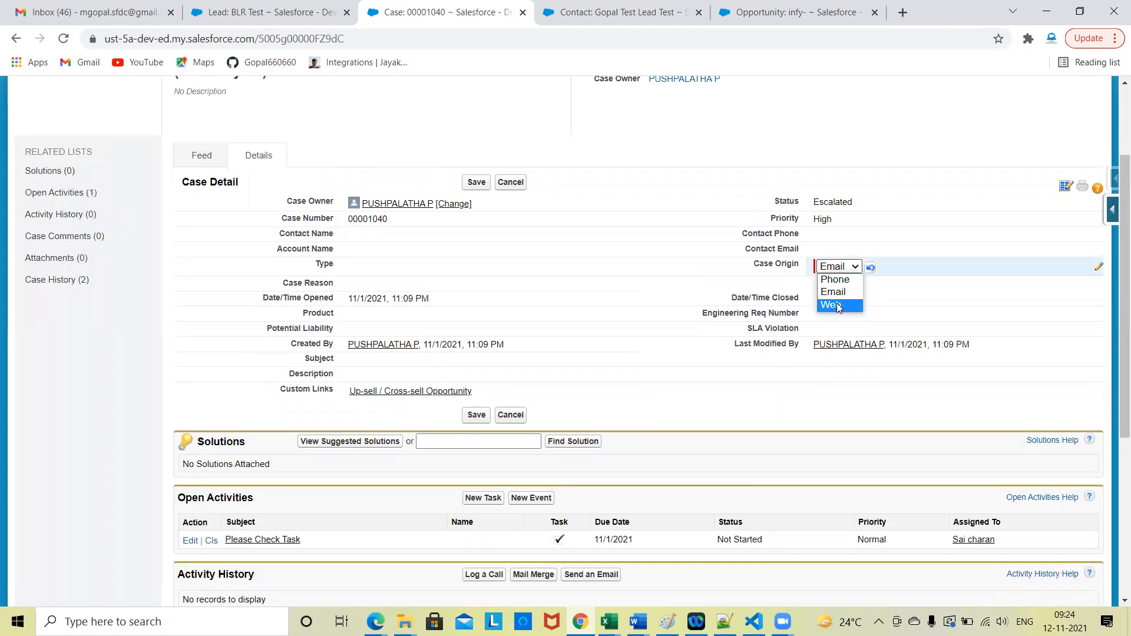
left_click(836, 293)
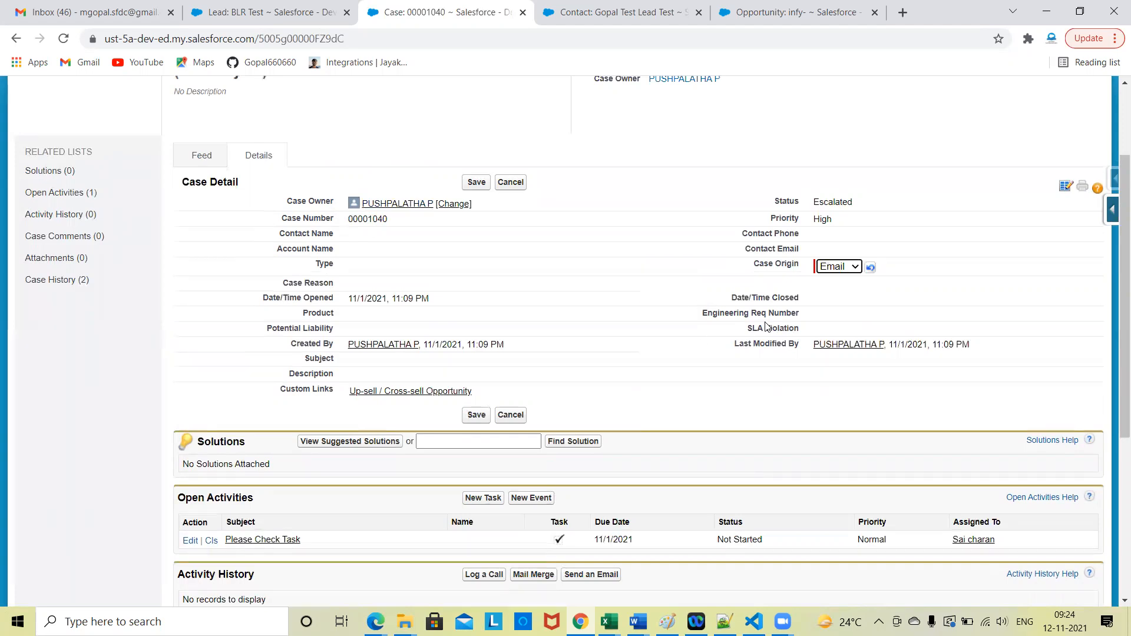
Step: Search Setup for "case" and open the Case Assignment Rules page
scroll(765, 236, "up", 2)
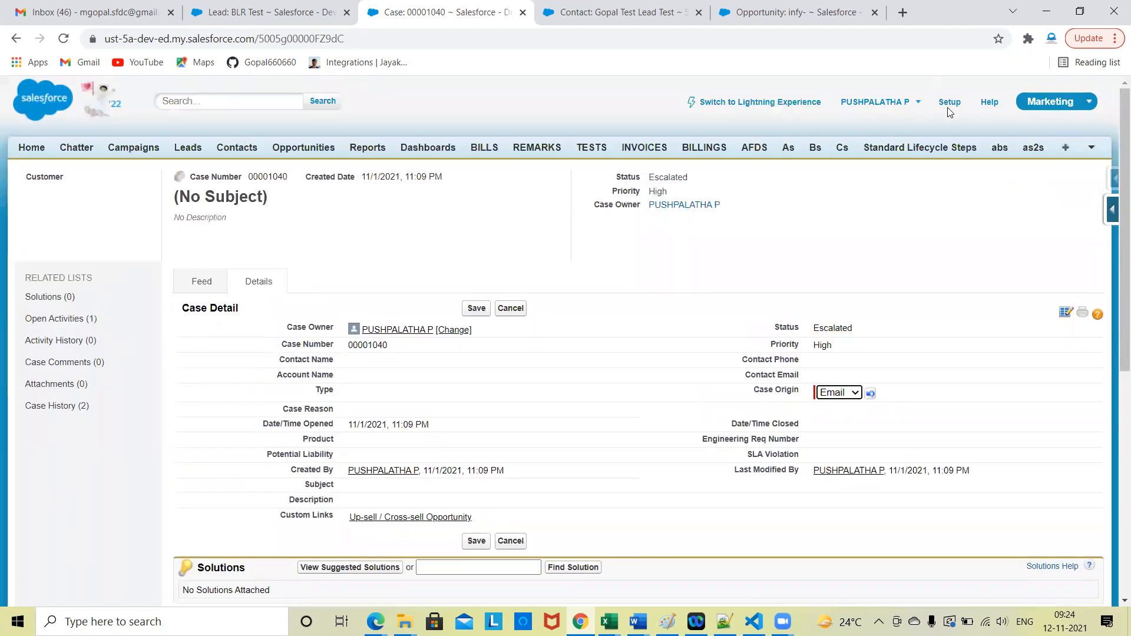
left_click(951, 106)
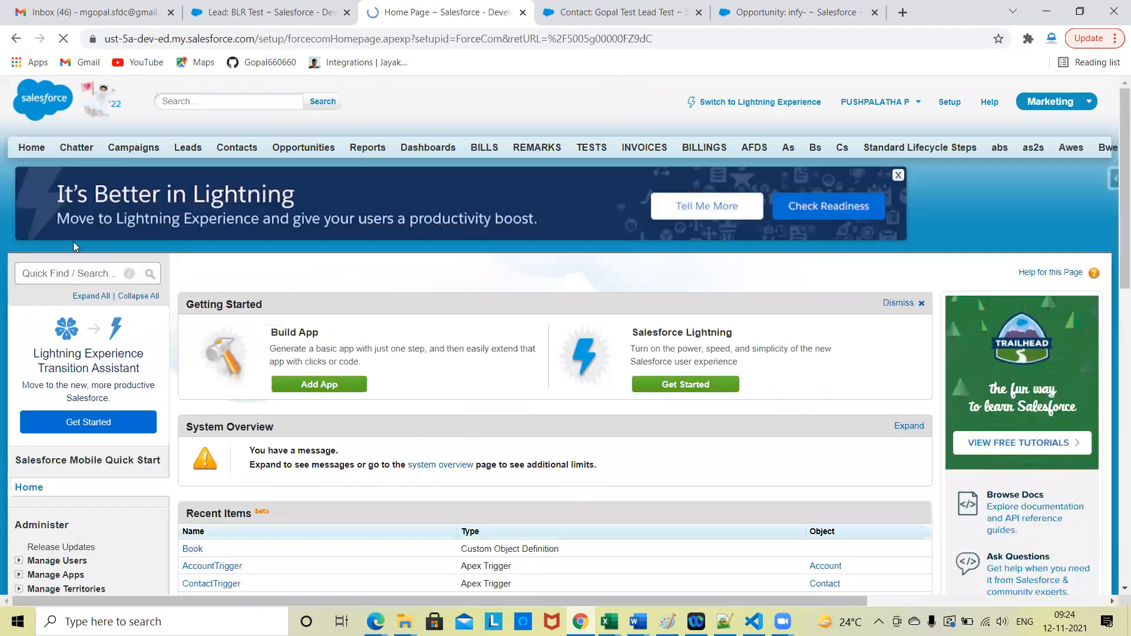
left_click(86, 272)
type("case")
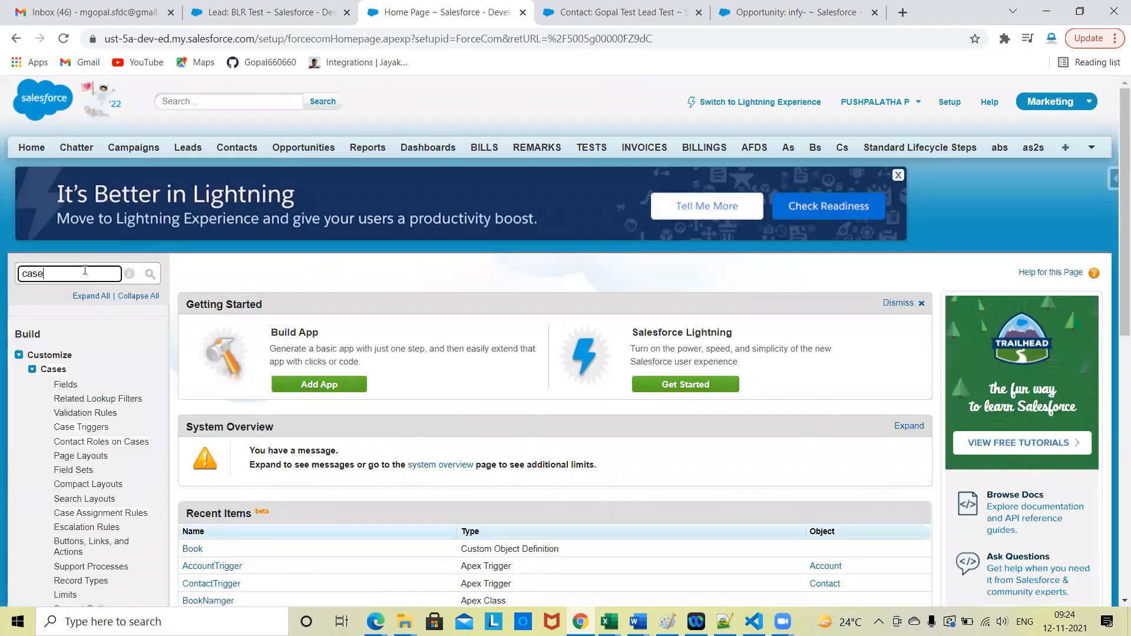
scroll(74, 384, "down", 2)
scroll(75, 384, "down", 1)
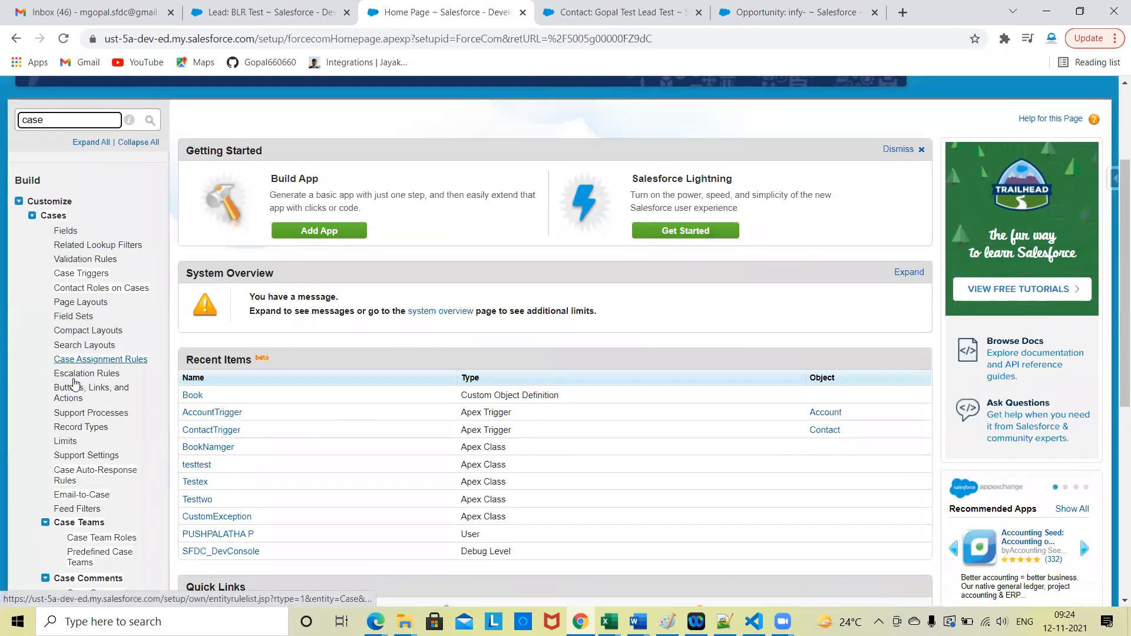
left_click(94, 352)
Step: Create a case assignment rule named Case Rule, make it active, and save it
scroll(436, 372, "down", 2)
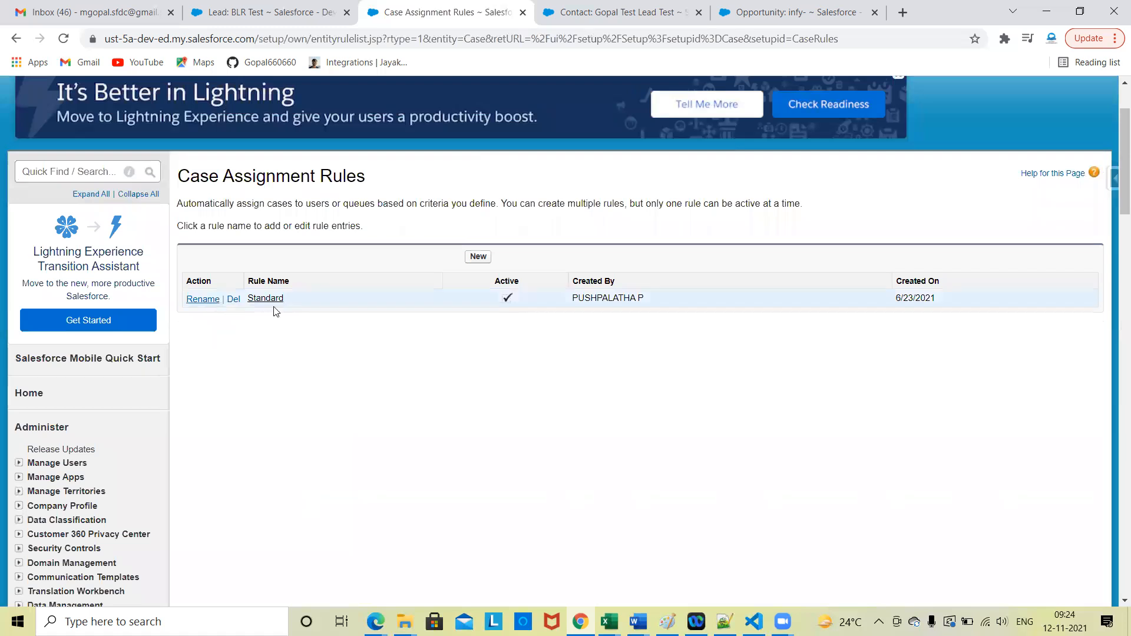
left_click(479, 257)
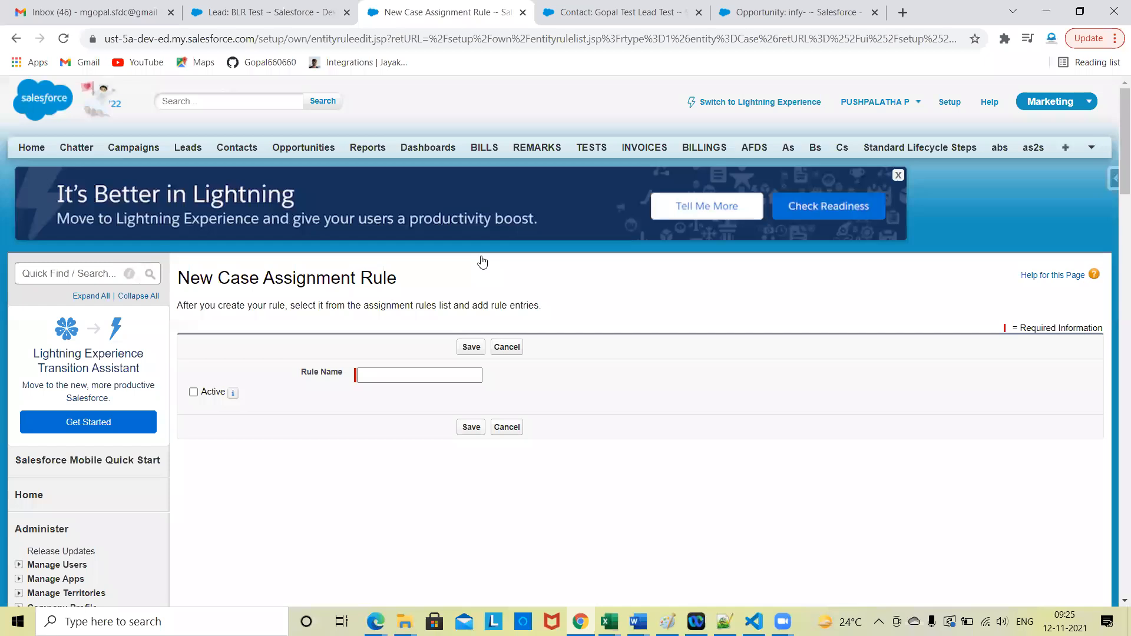
left_click(414, 376)
type("Case")
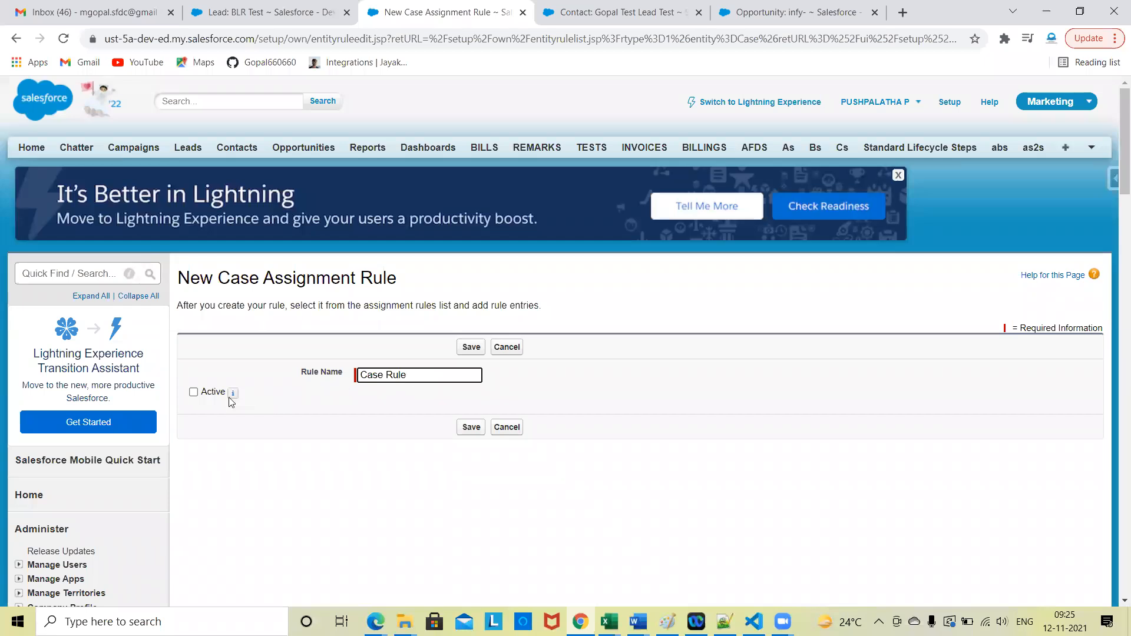
type("Rule")
left_click(193, 392)
left_click(471, 347)
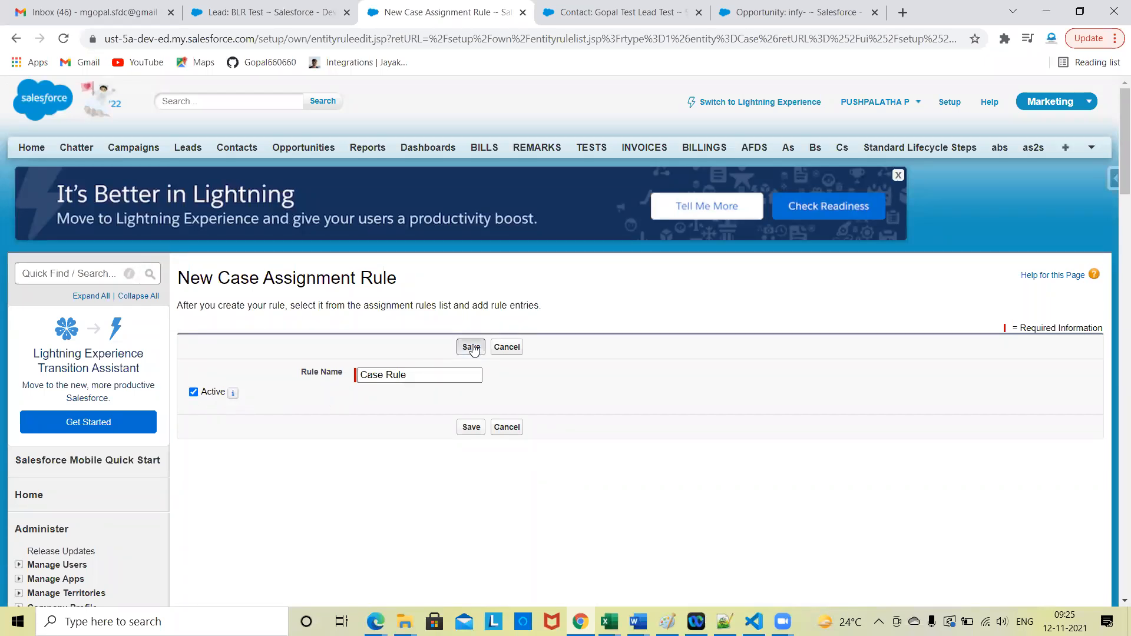
Step: Open Case Rule and start a new rule entry for it
scroll(456, 246, "down", 2)
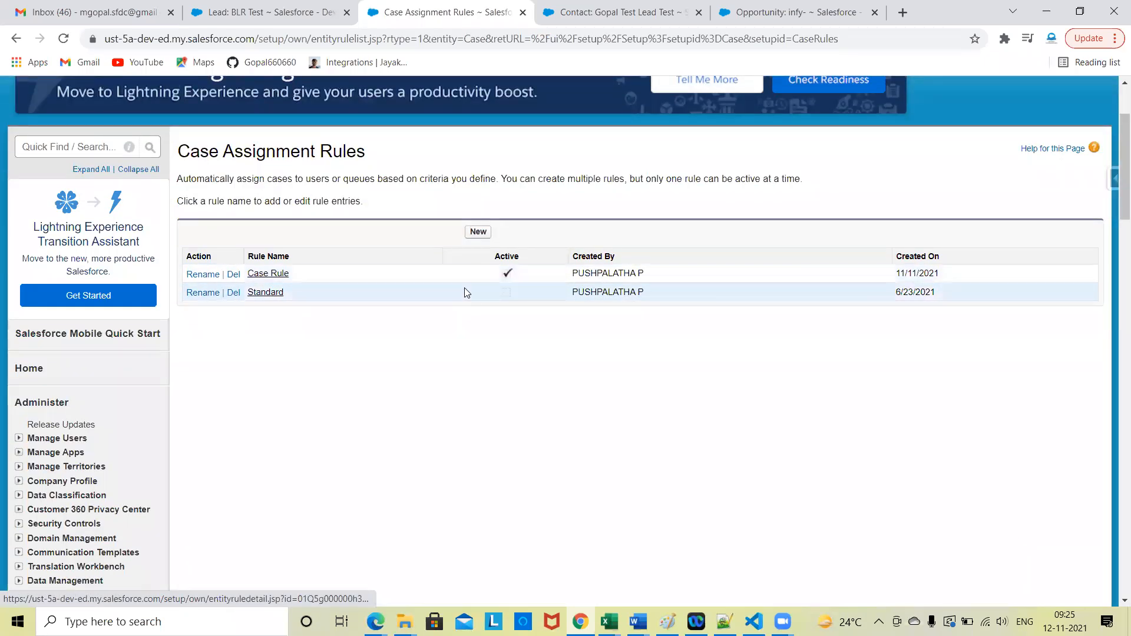
left_click(283, 278)
scroll(414, 396, "down", 4)
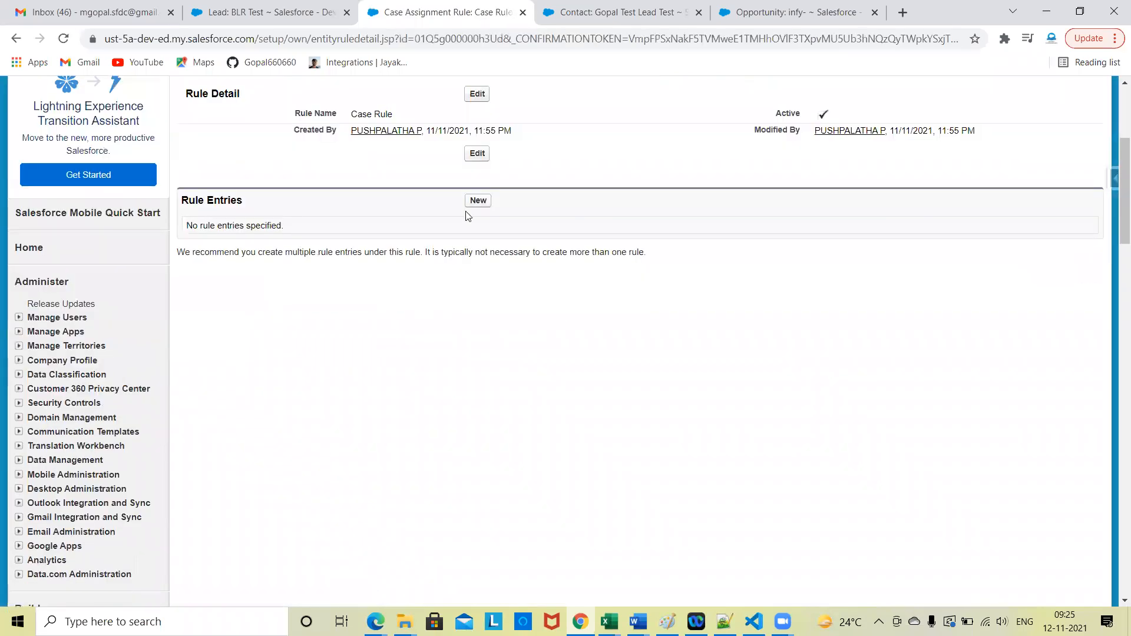
left_click(476, 200)
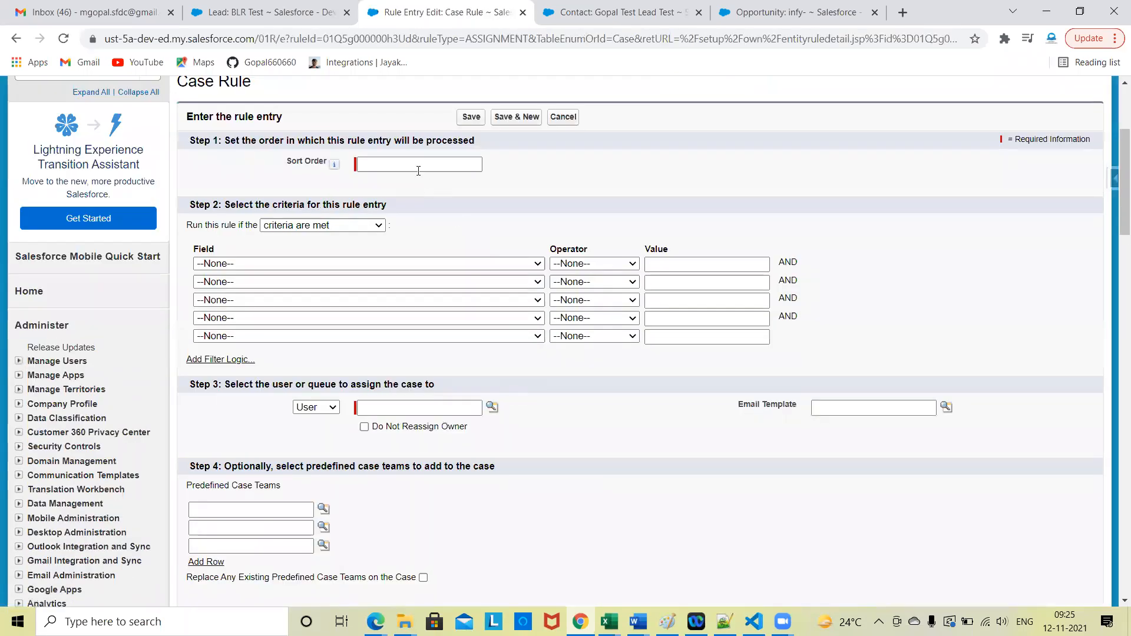
left_click(416, 165)
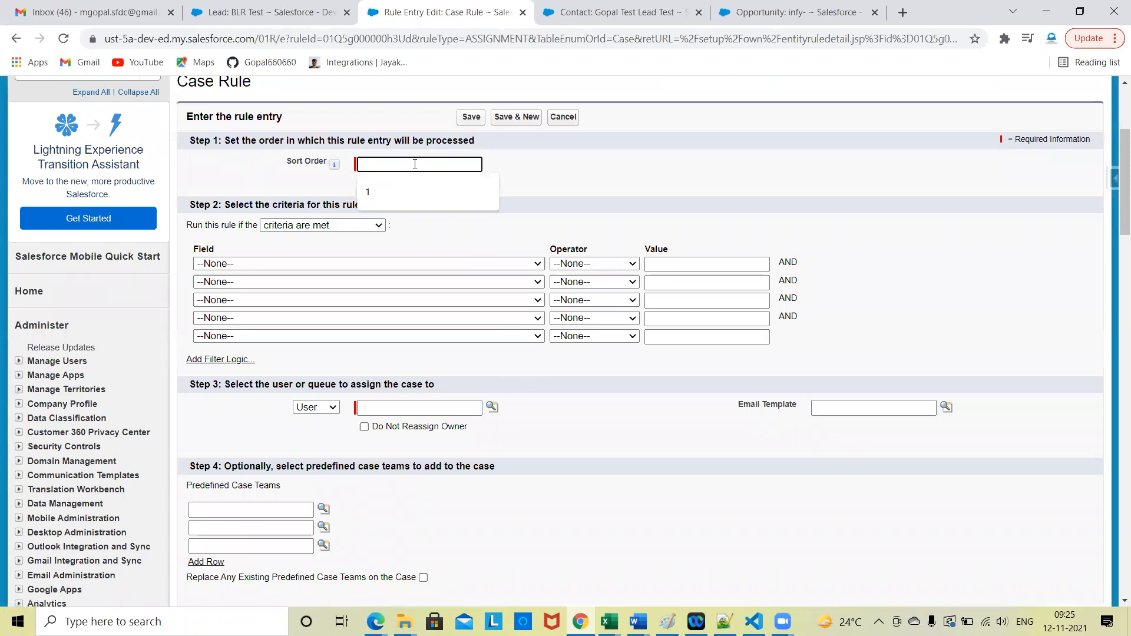
Step: In the browser tab with the contact, switch to the Sales app and open the most recent case to check its Case Origin field
left_click(615, 12)
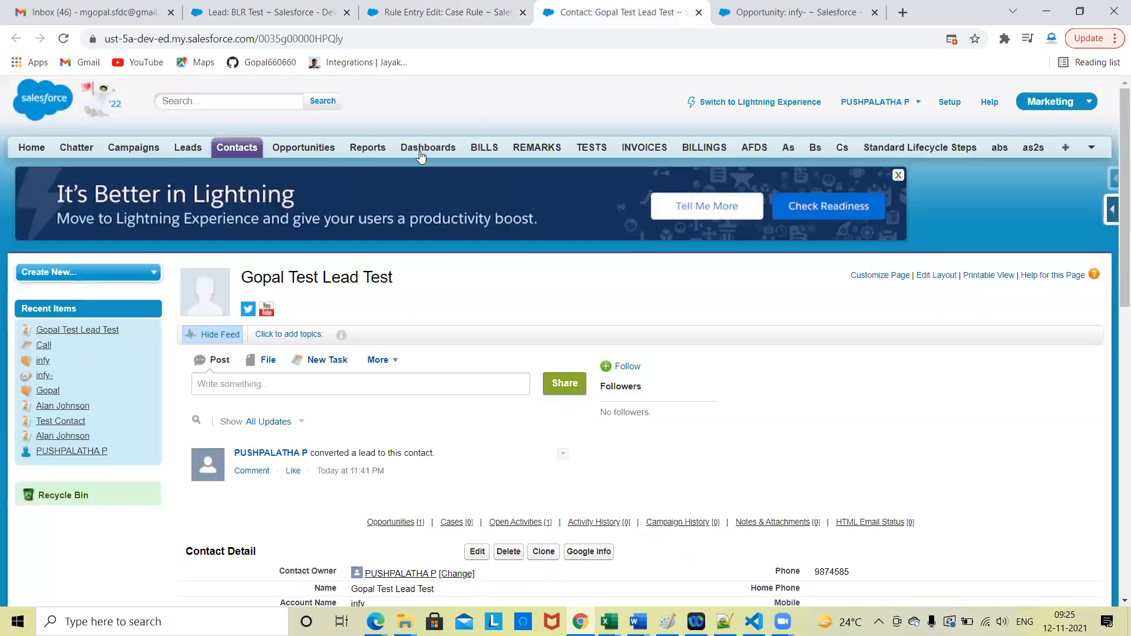
left_click(1080, 111)
left_click(1010, 131)
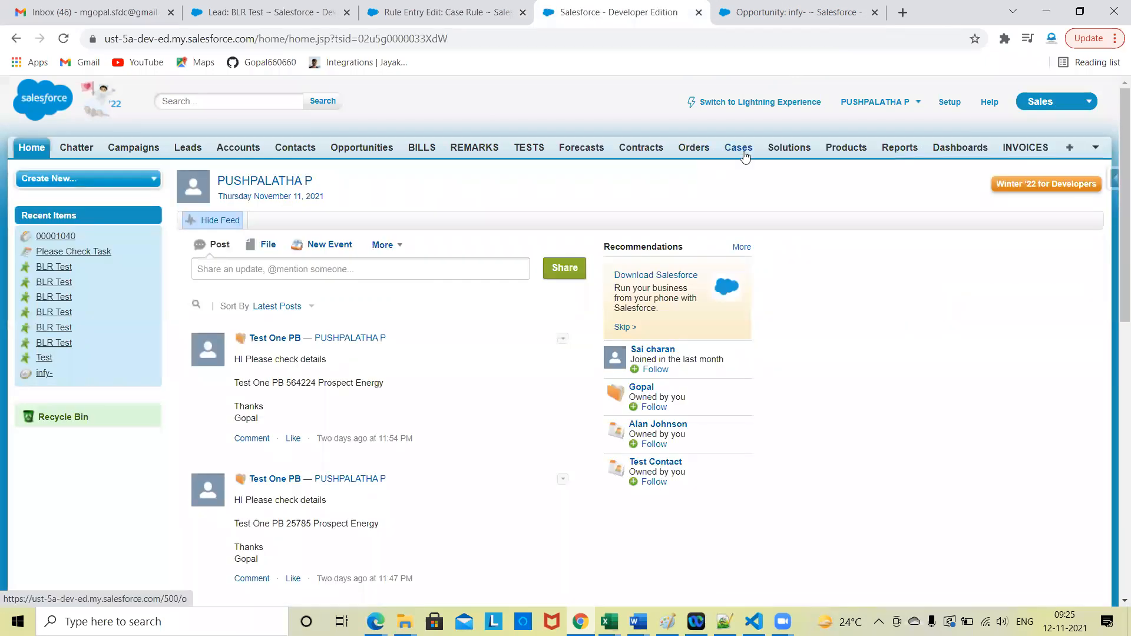
left_click(745, 155)
scroll(746, 422, "down", 1)
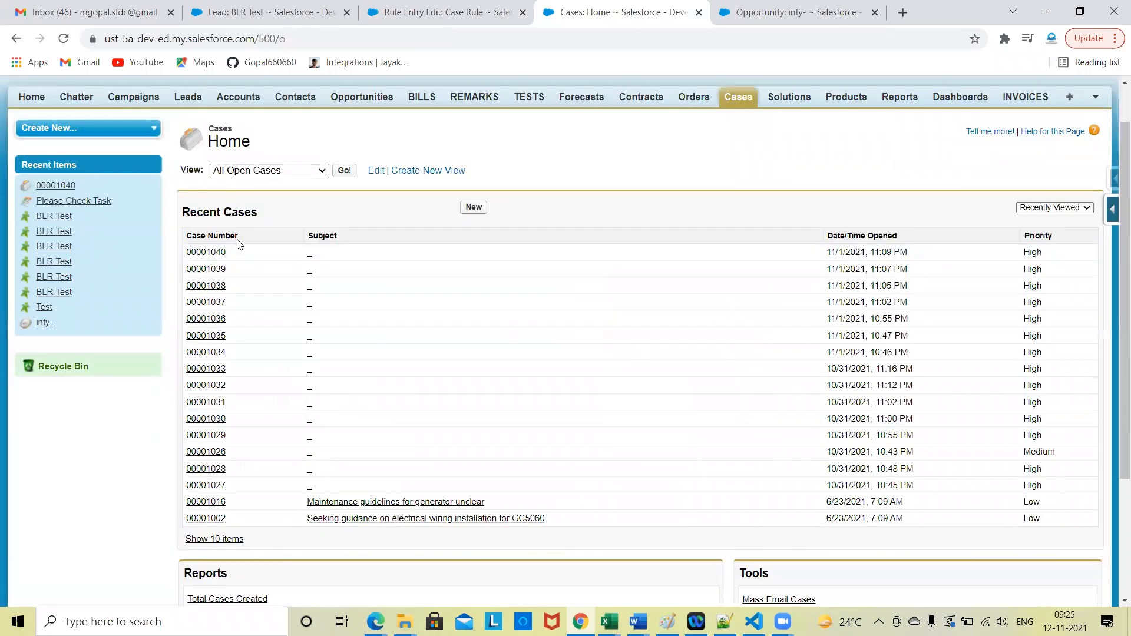
left_click(218, 253)
scroll(644, 407, "down", 1)
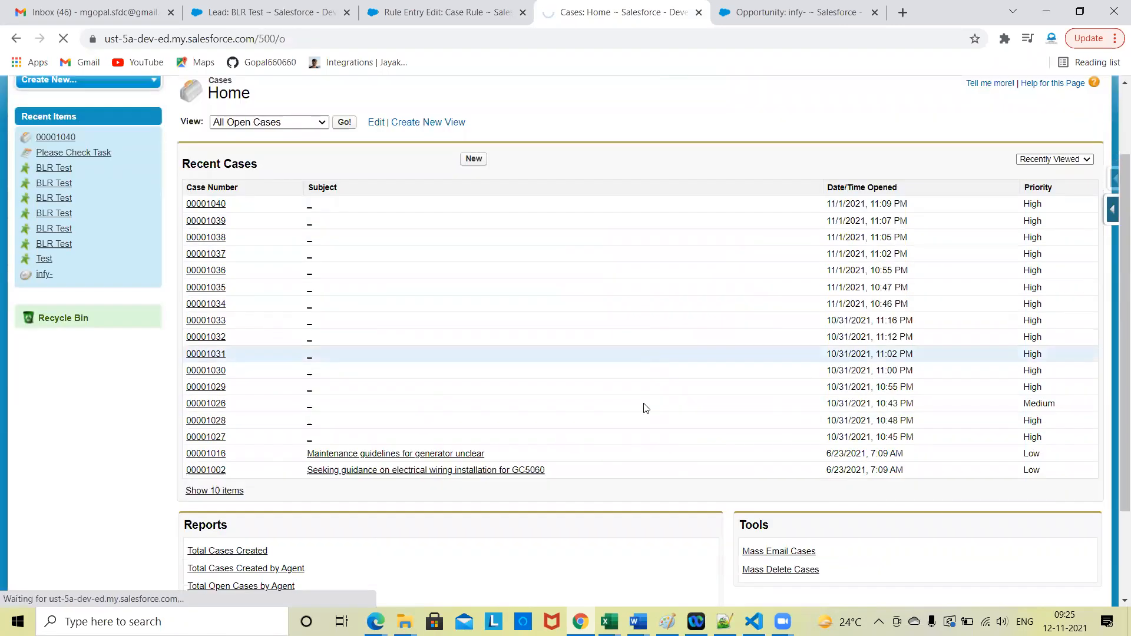
scroll(824, 283, "down", 3)
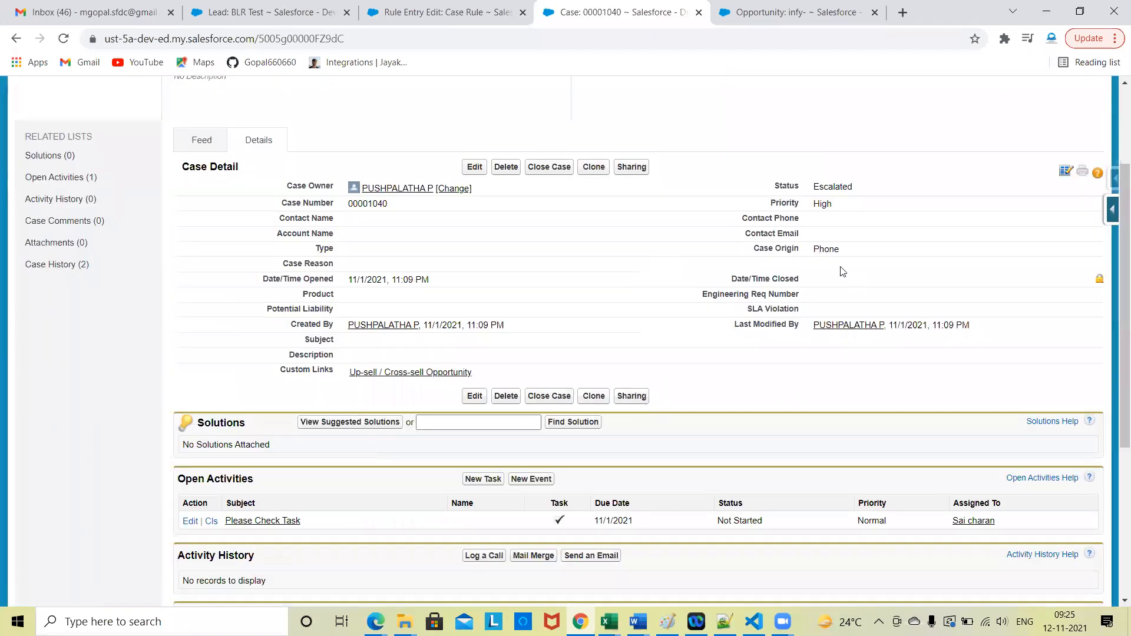
triple_click(782, 249)
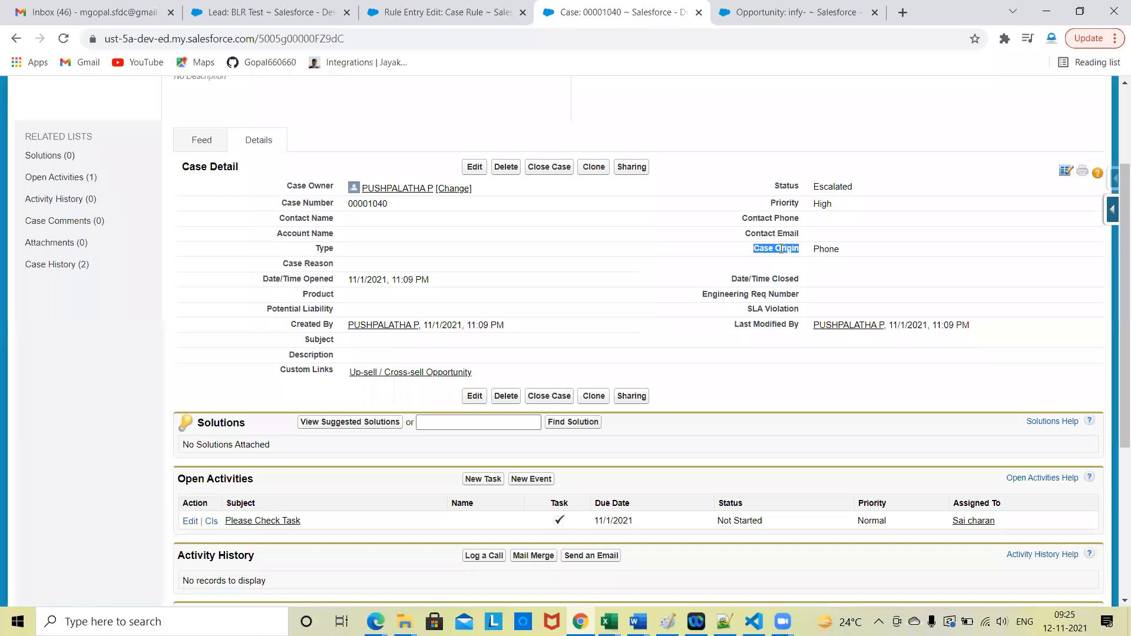
Step: Return to the Case Rule entry form and set its first criterion to Case Origin equals Phone
left_click(442, 12)
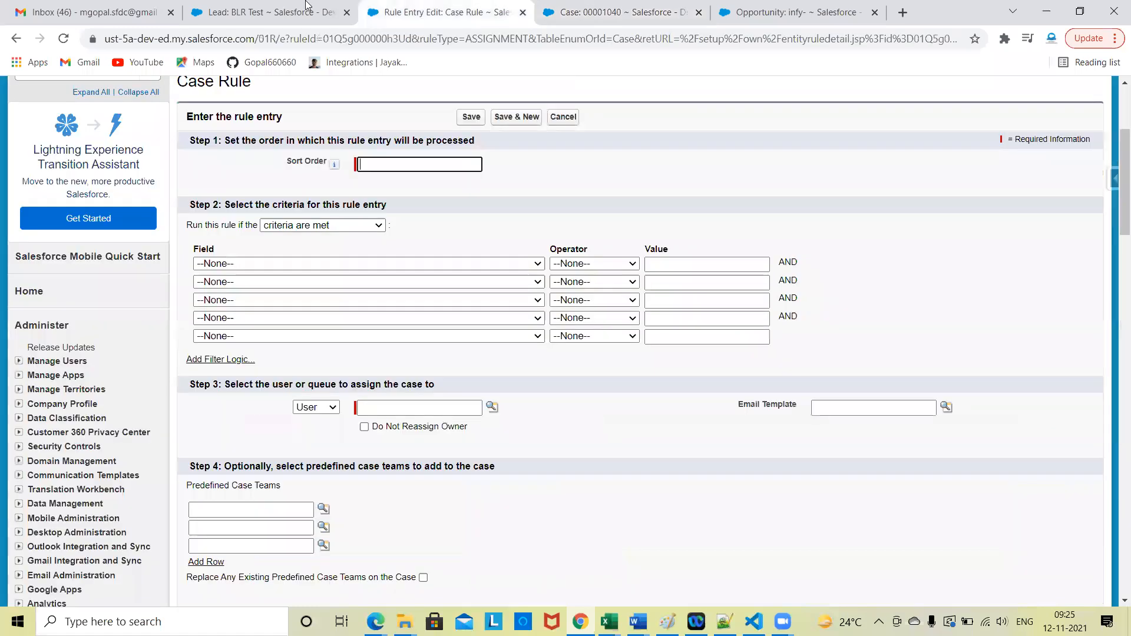
left_click(388, 264)
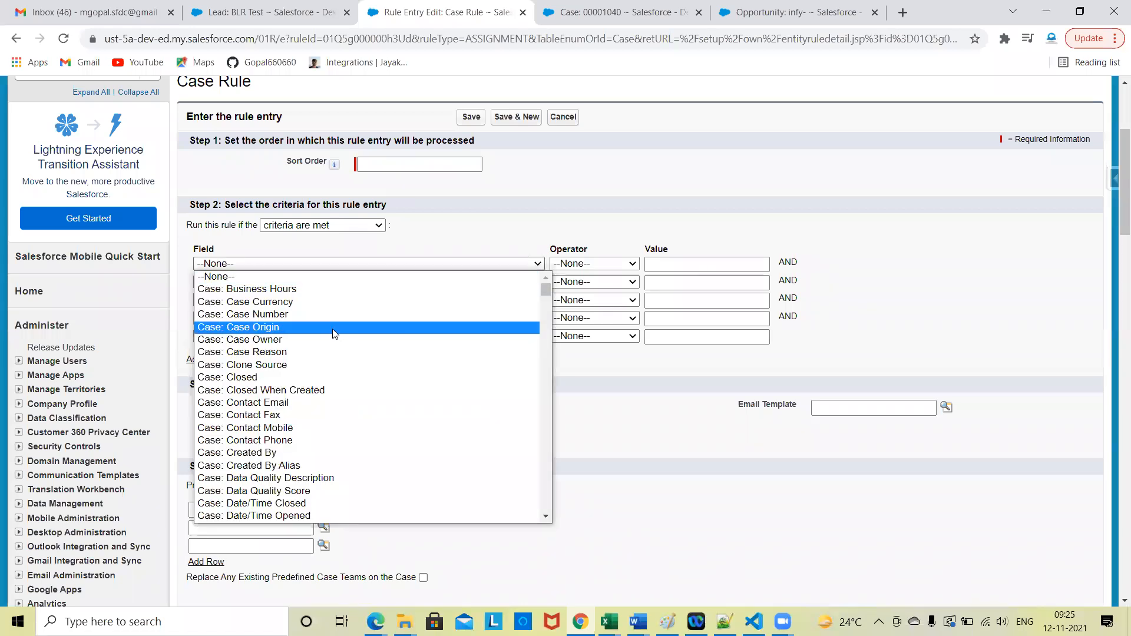
left_click(412, 327)
left_click(593, 264)
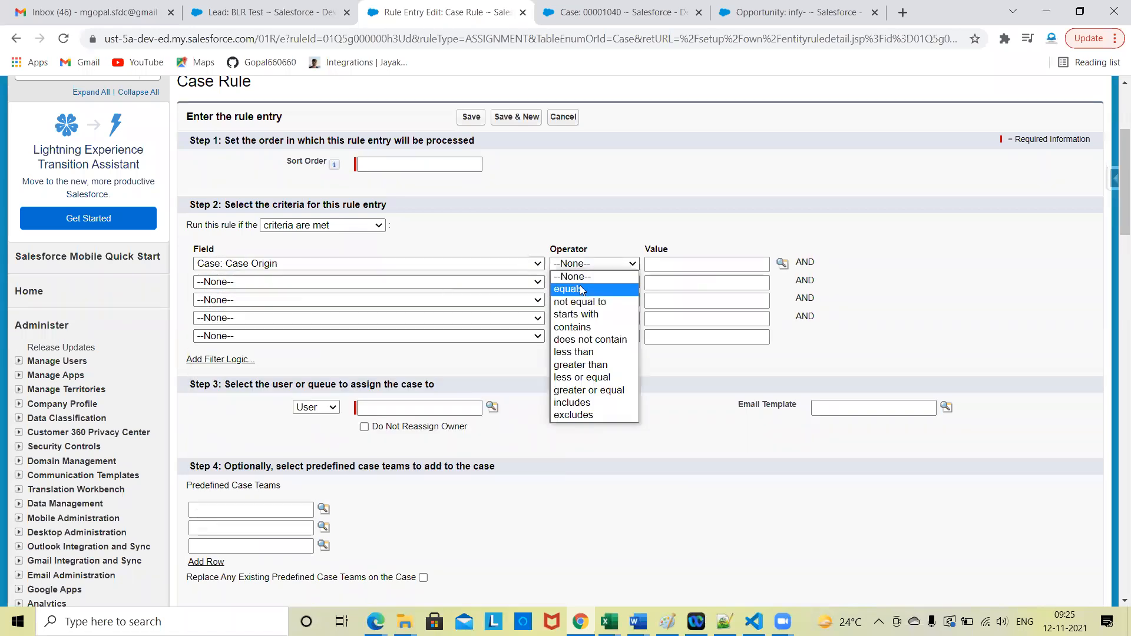
left_click(579, 285)
left_click(782, 264)
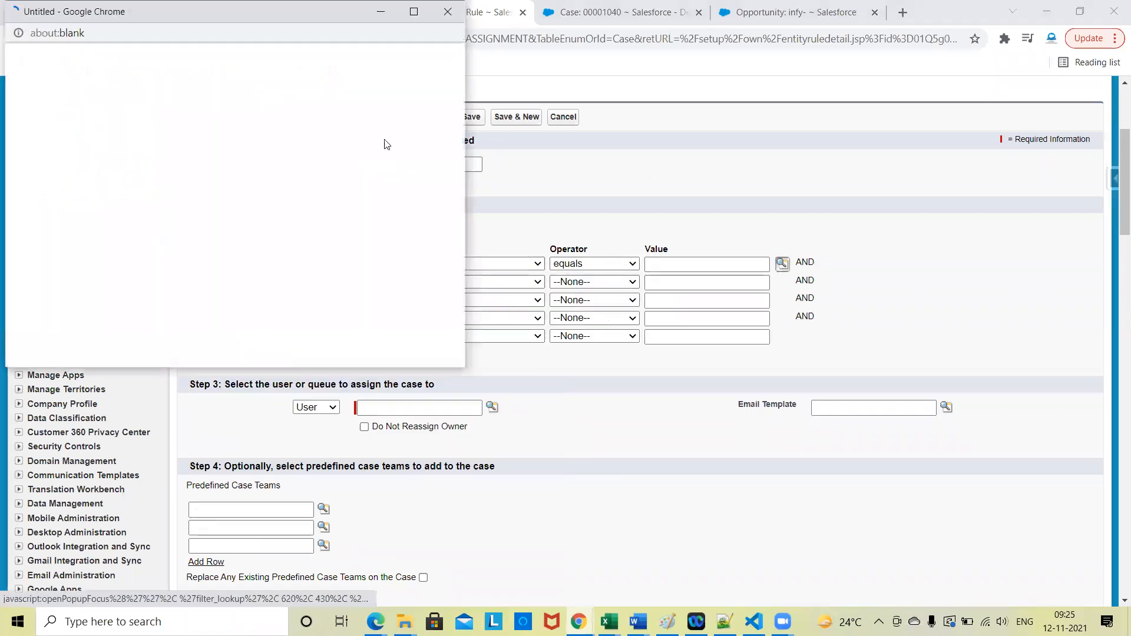
left_click(25, 143)
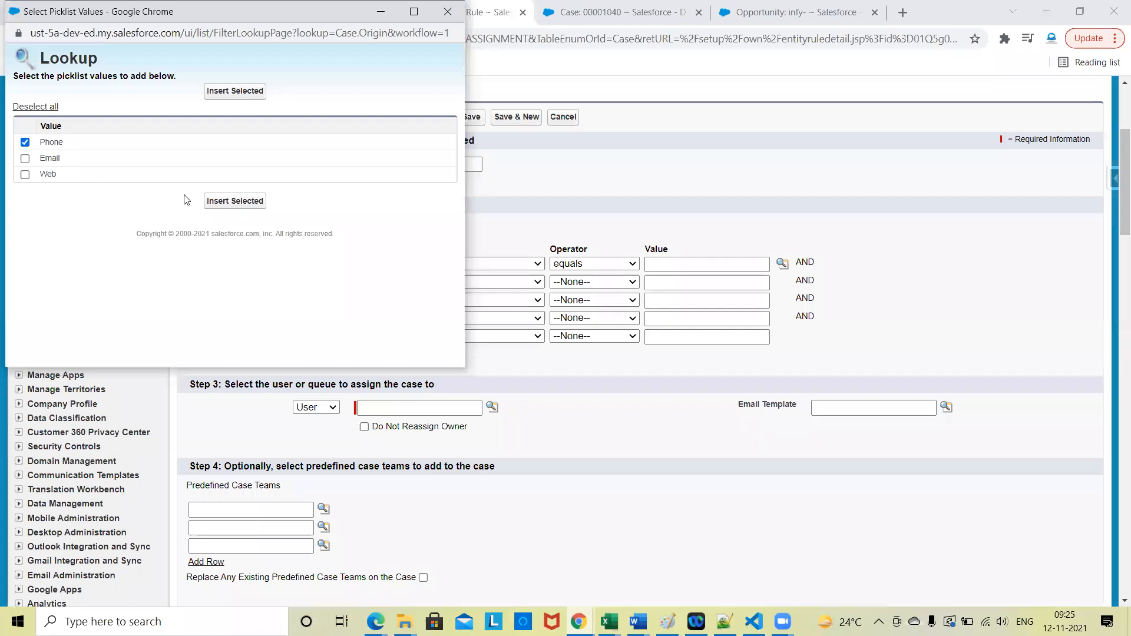
left_click(234, 201)
Step: Assign the rule entry's cases to Security User and check the lookup for predefined case teams
scroll(630, 392, "down", 2)
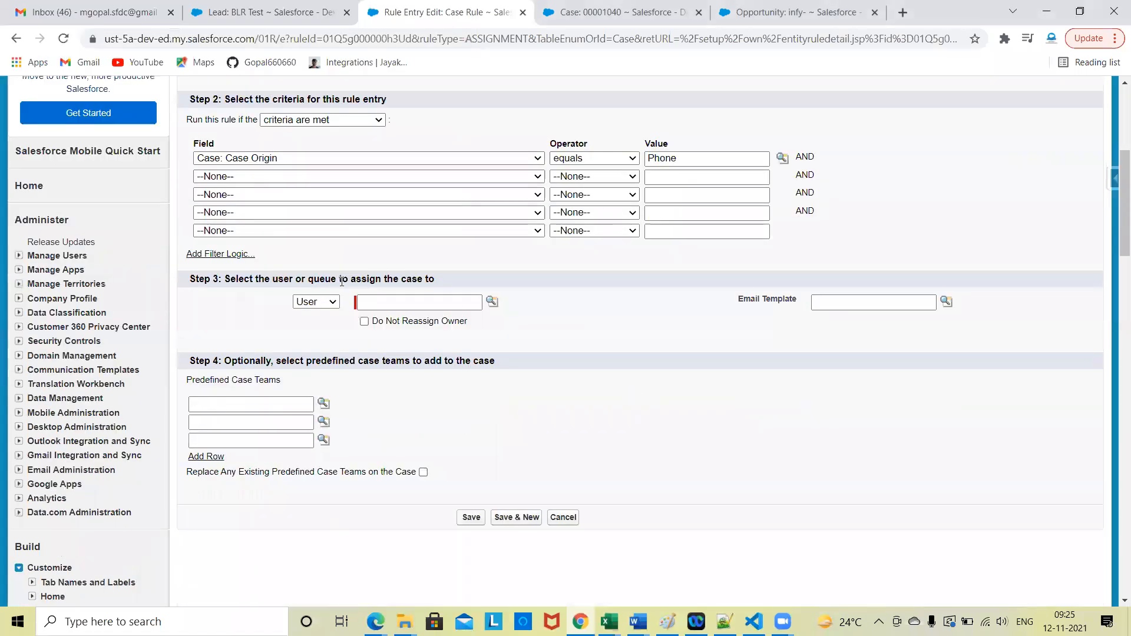
left_click(492, 302)
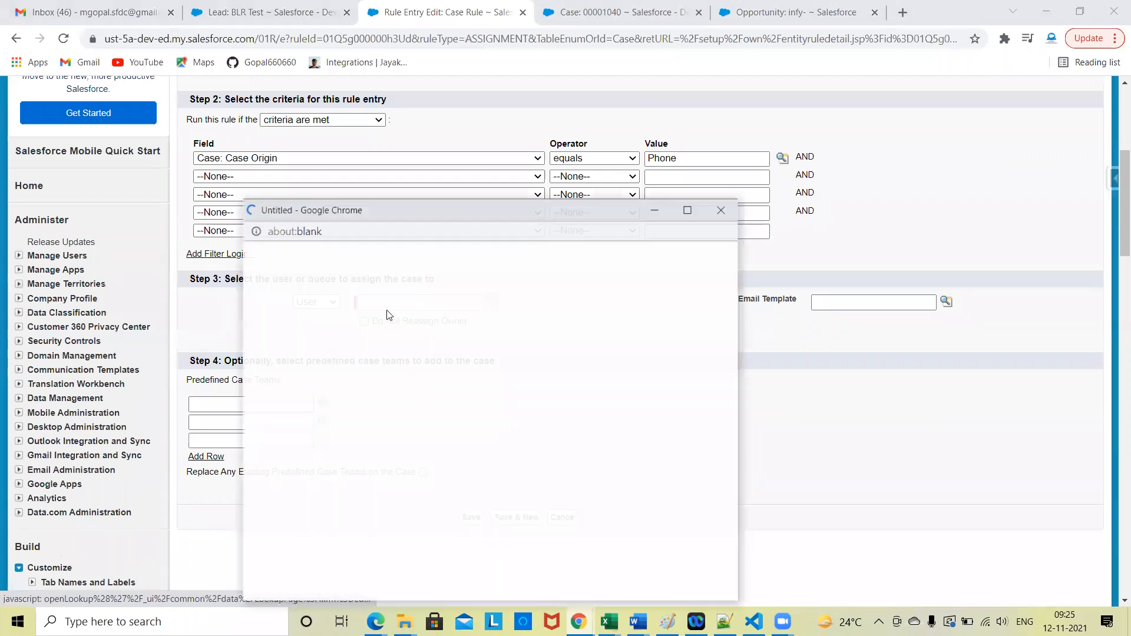
left_click(286, 418)
scroll(603, 439, "down", 1)
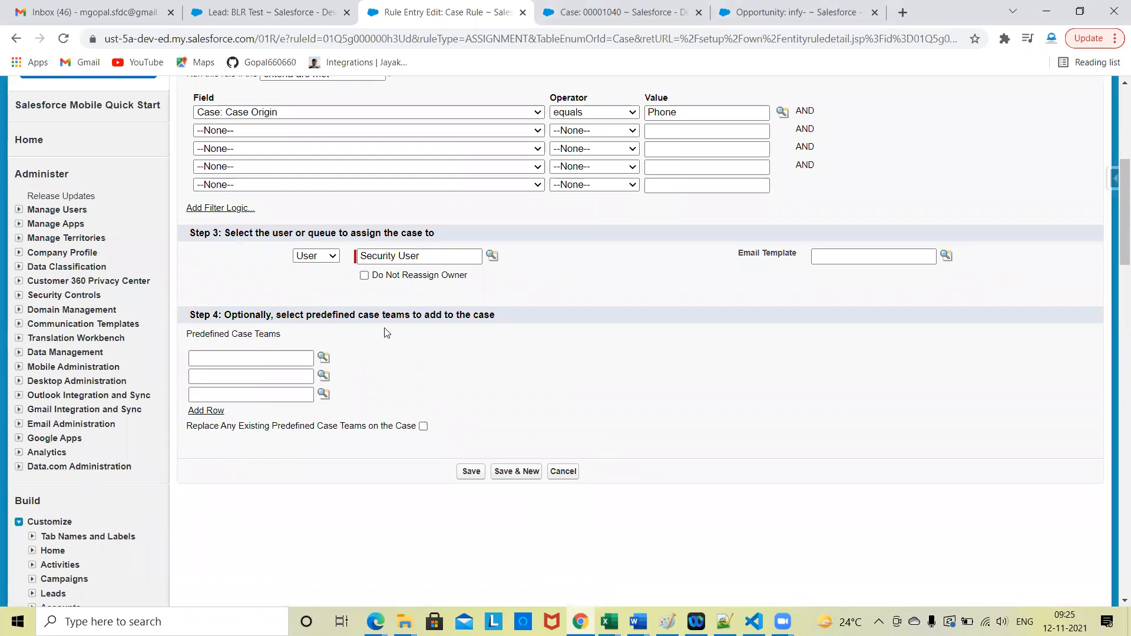
left_click(324, 358)
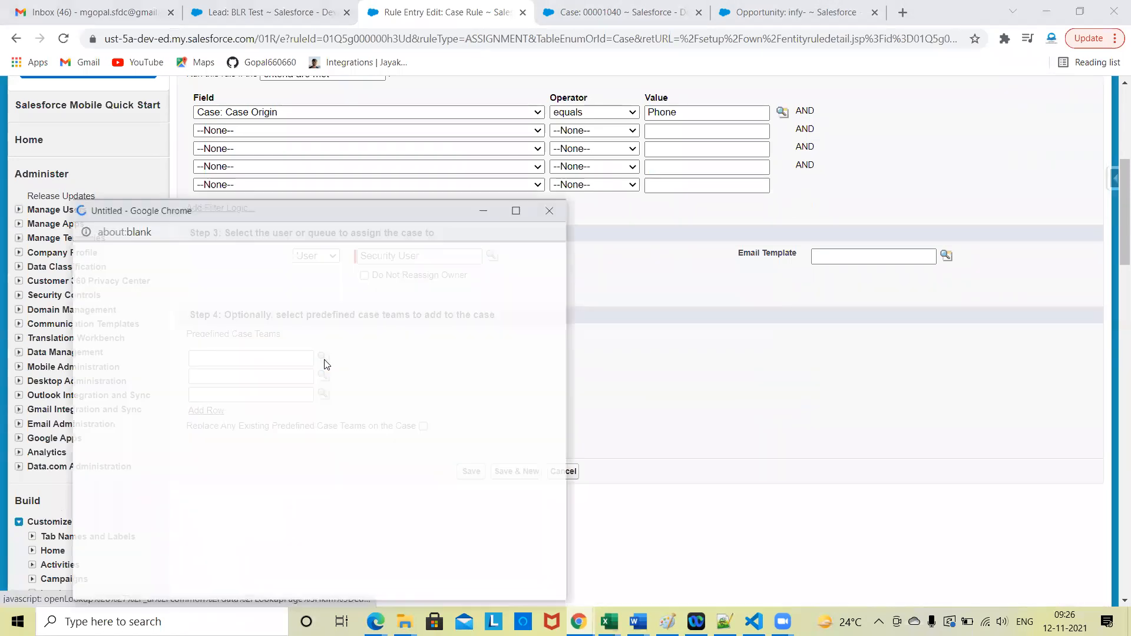
left_click(546, 215)
Step: Set the rule entry's sort order to 1 and save the entry
left_click(471, 471)
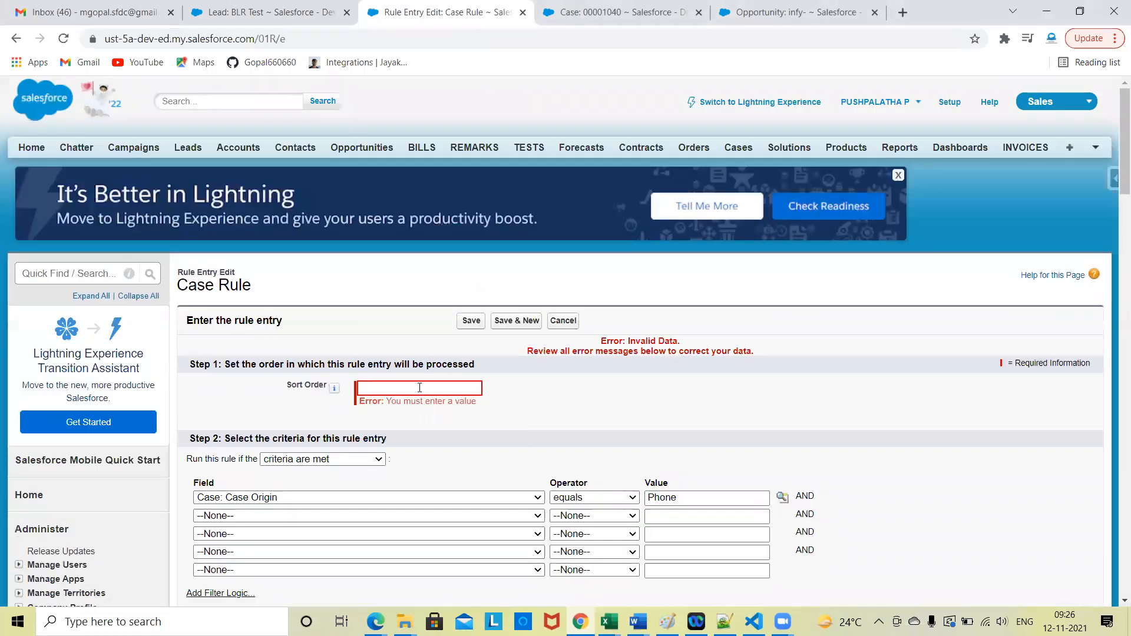
left_click(420, 387)
type("1")
left_click(470, 323)
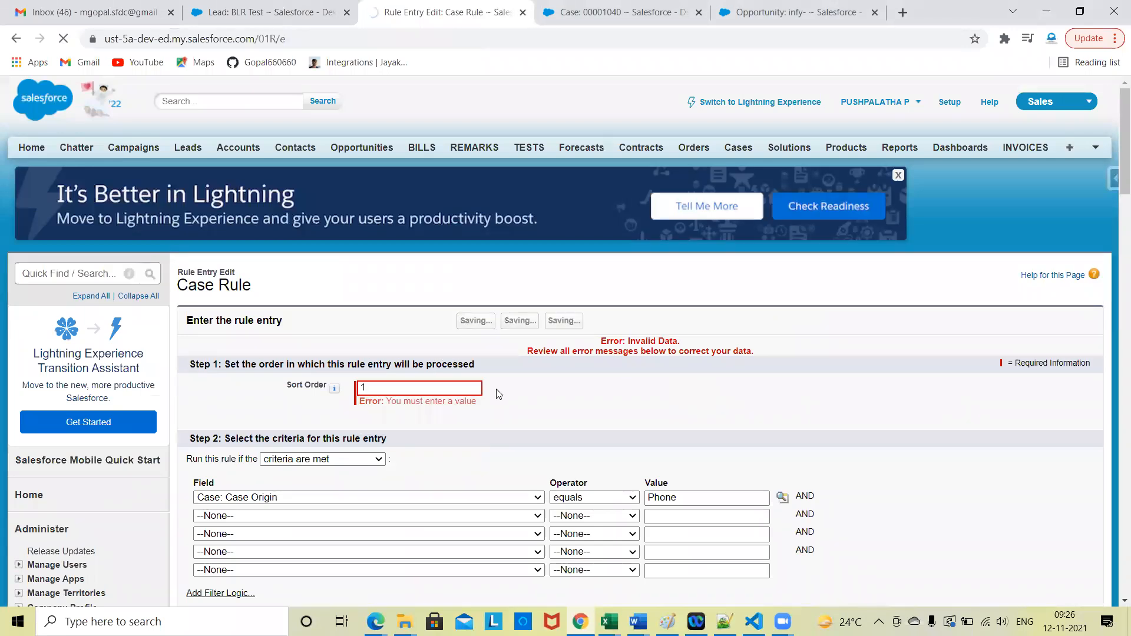
scroll(608, 386, "down", 4)
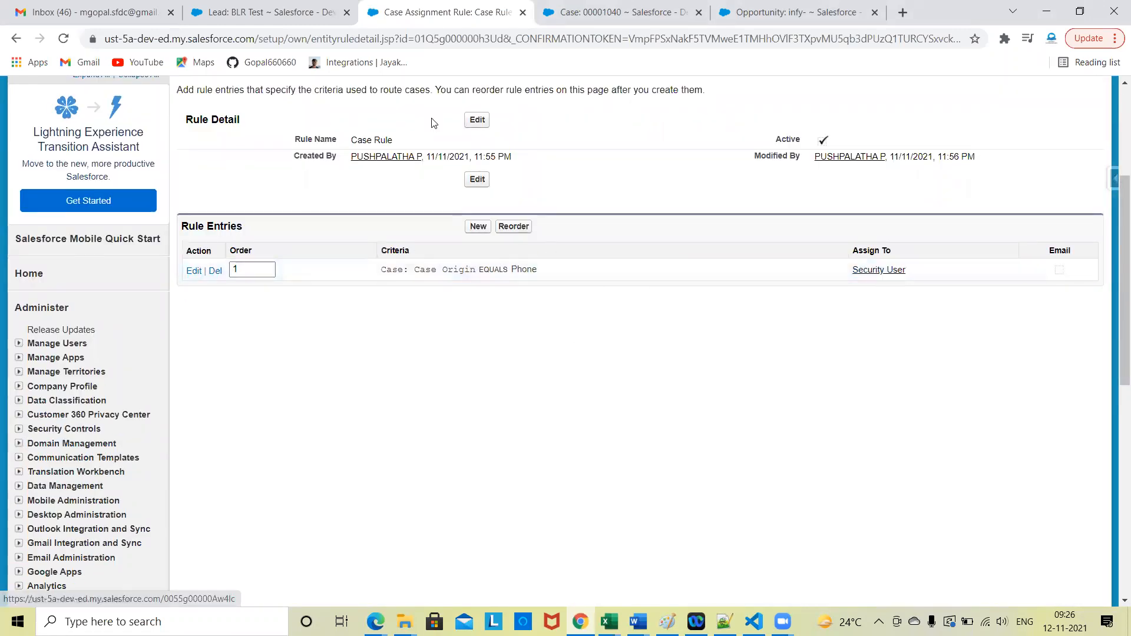
Step: In the browser tab with the case, start a clone of it, keeping Case Origin as Phone
left_click(613, 11)
left_click(593, 169)
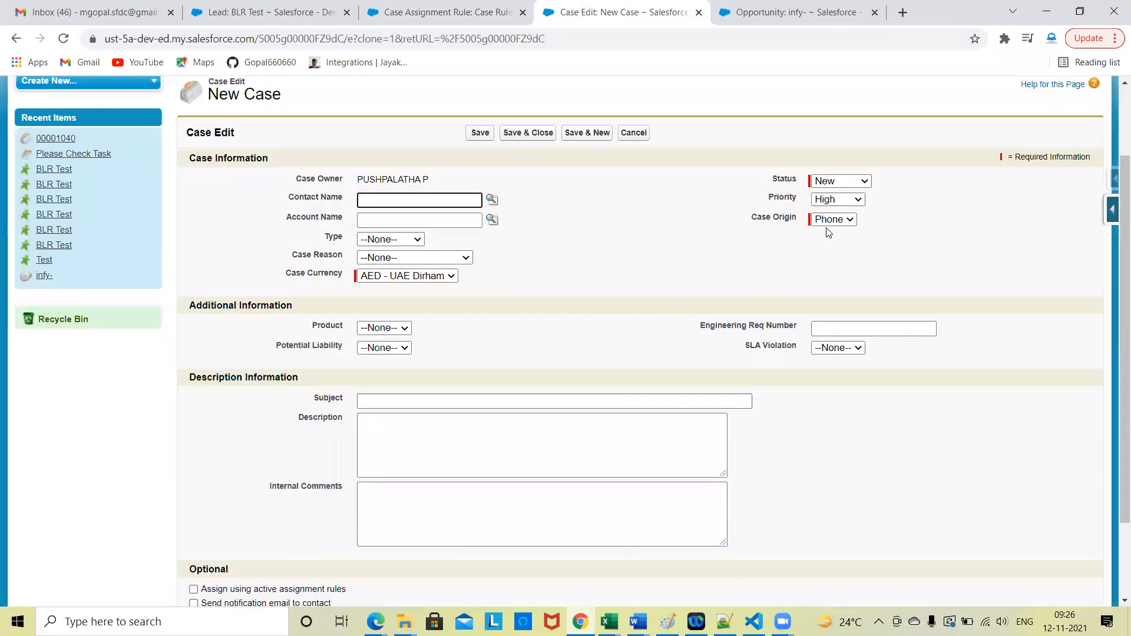
left_click(830, 220)
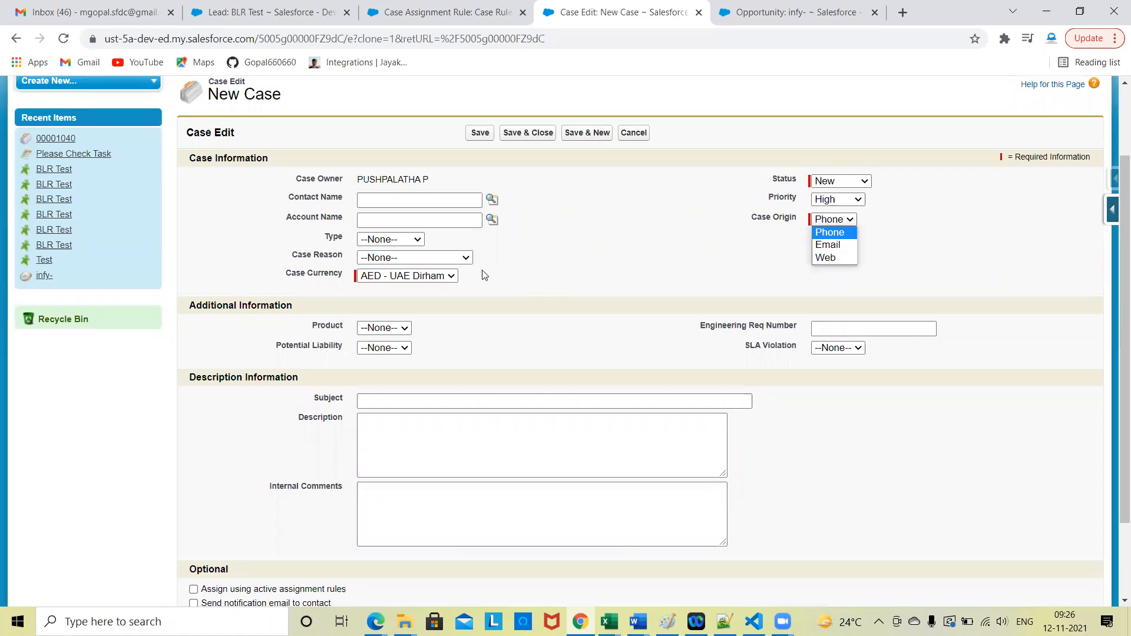
triple_click(373, 176)
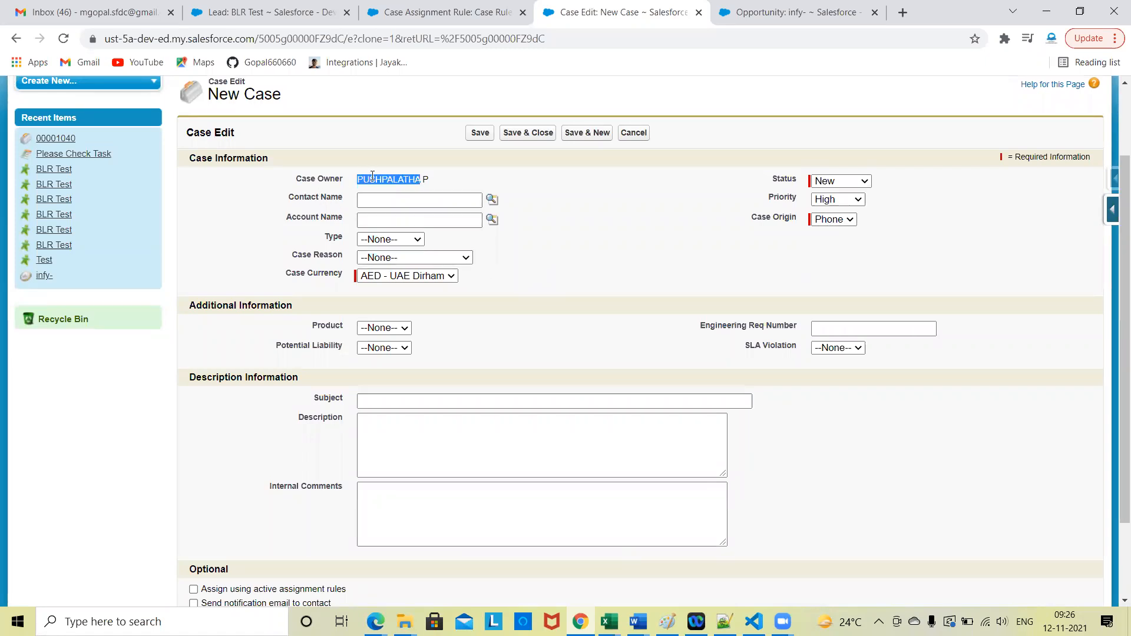
left_click(543, 324)
Step: Enable assignment using active assignment rules for the cloned case and save it
scroll(542, 323, "down", 2)
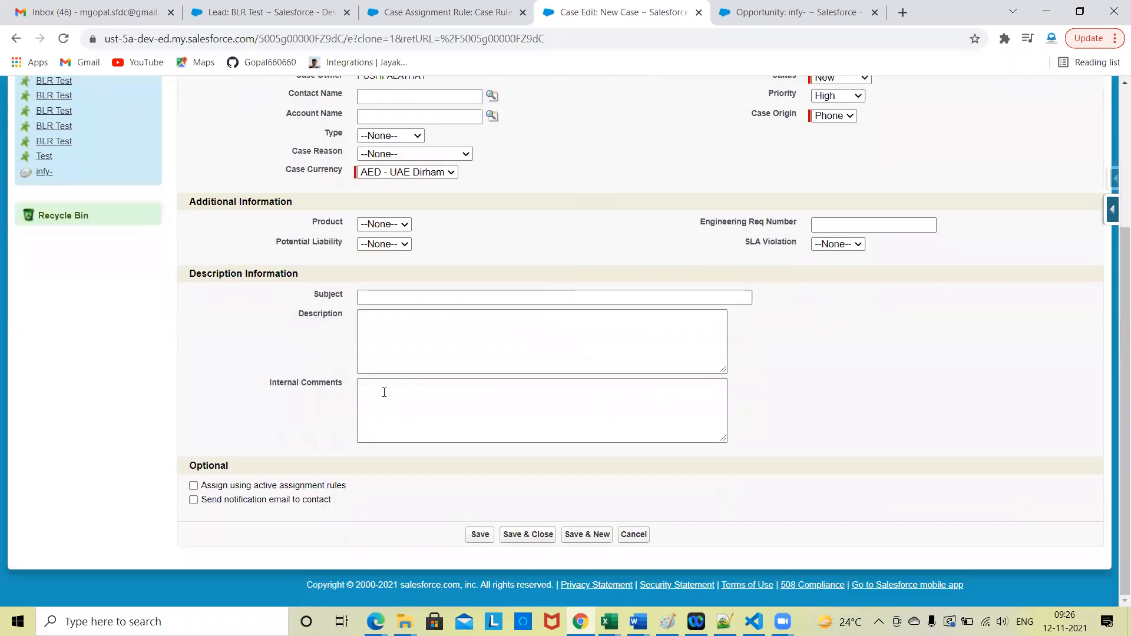
left_click(283, 486)
scroll(514, 476, "up", 3)
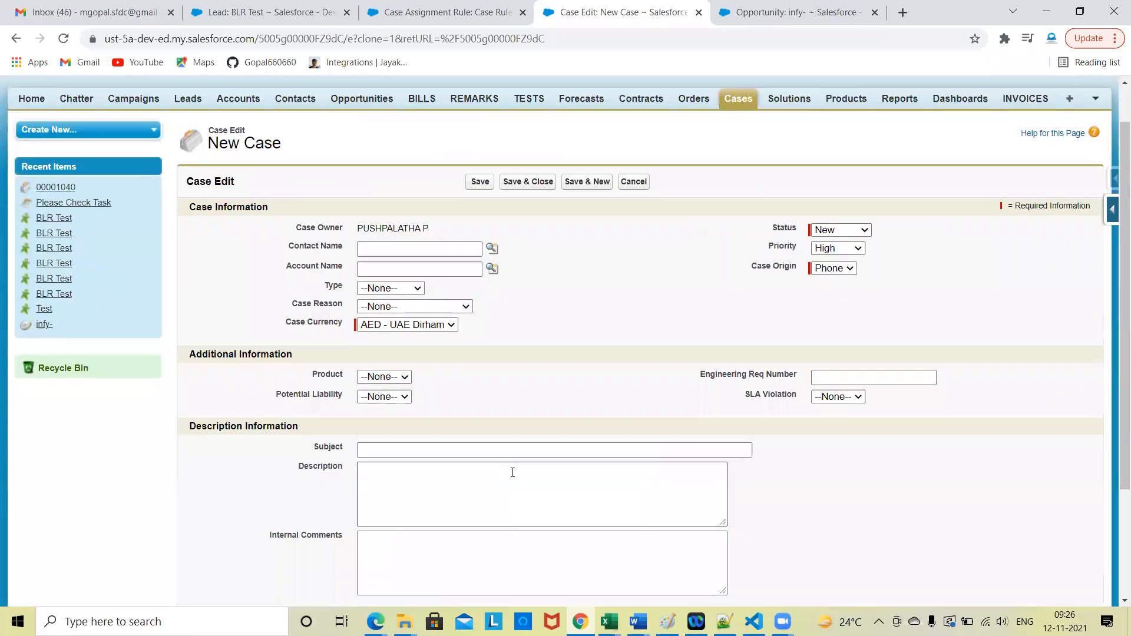
left_click(482, 184)
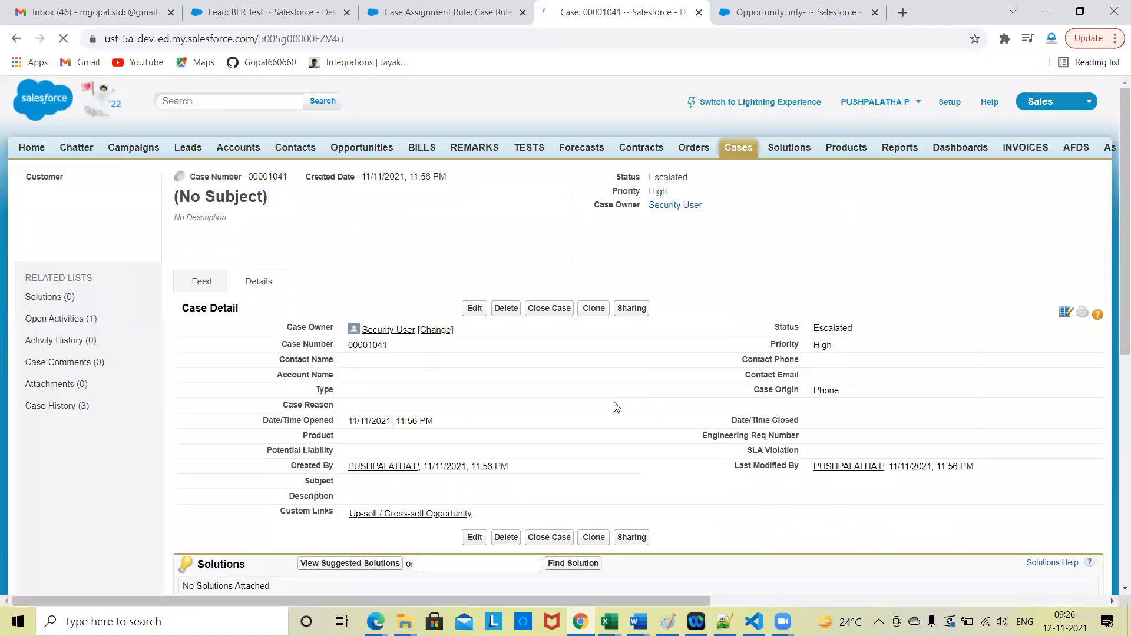
Step: Clone the newly saved case with Case Origin set to Email and save the clone
scroll(613, 404, "down", 3)
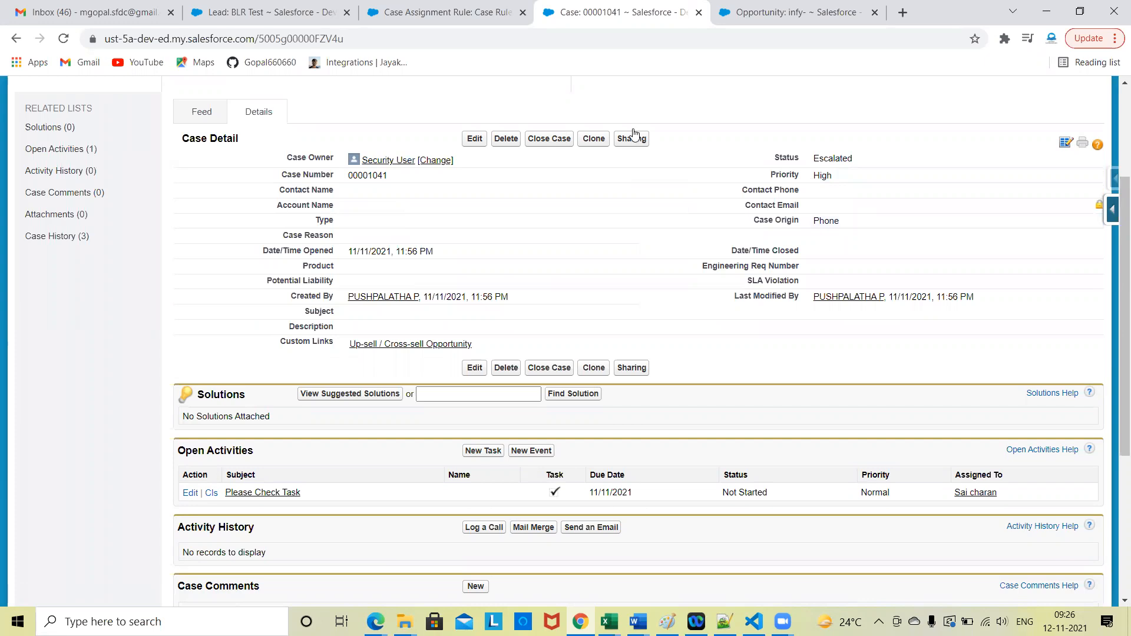
left_click(593, 139)
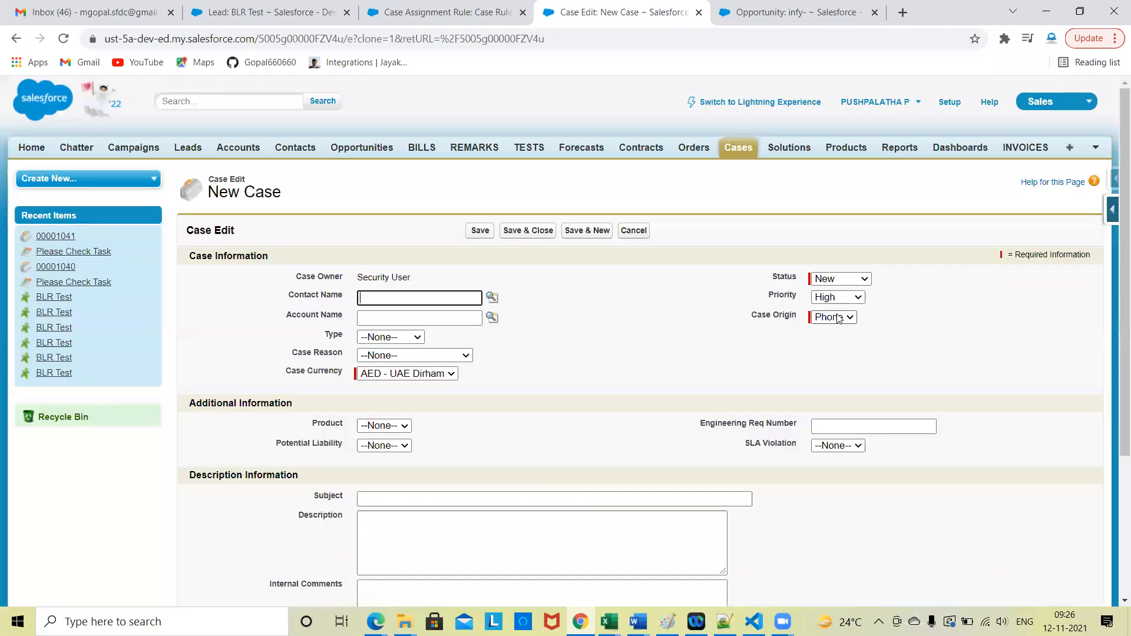
left_click(834, 318)
left_click(835, 345)
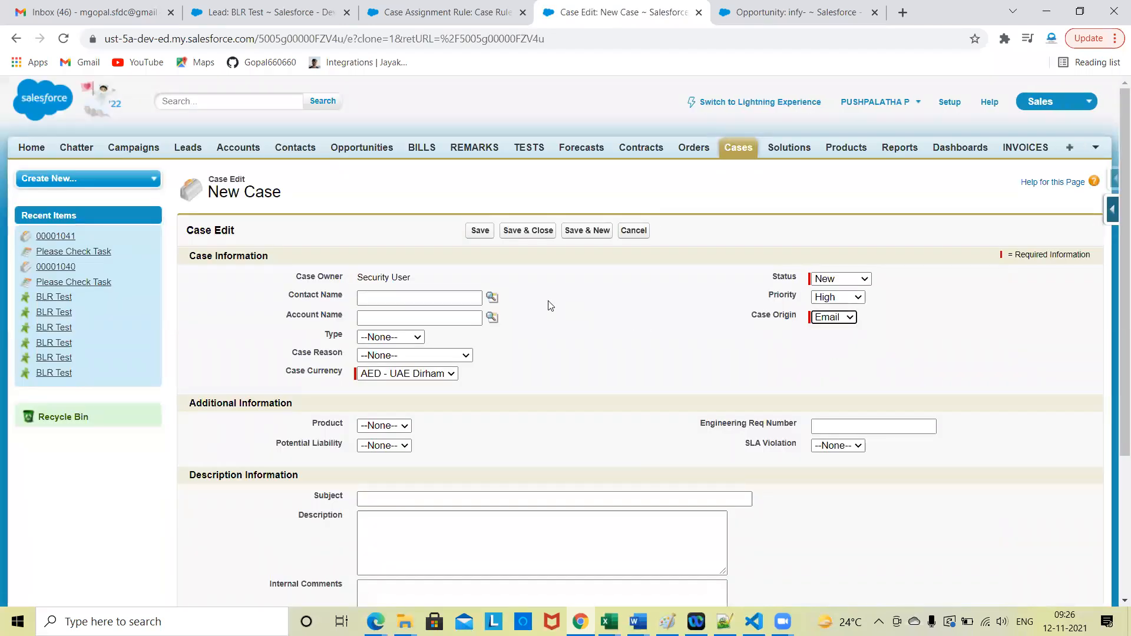
left_click(478, 234)
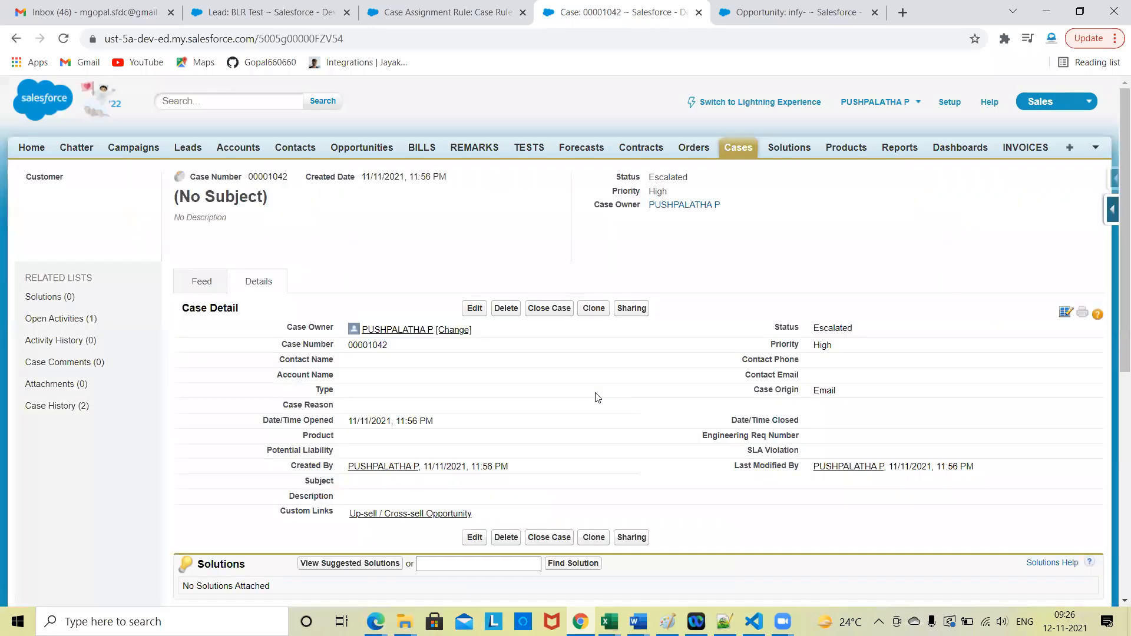
Step: Check the Case Owner field in the Email case's details
scroll(312, 186, "down", 2)
triple_click(298, 212)
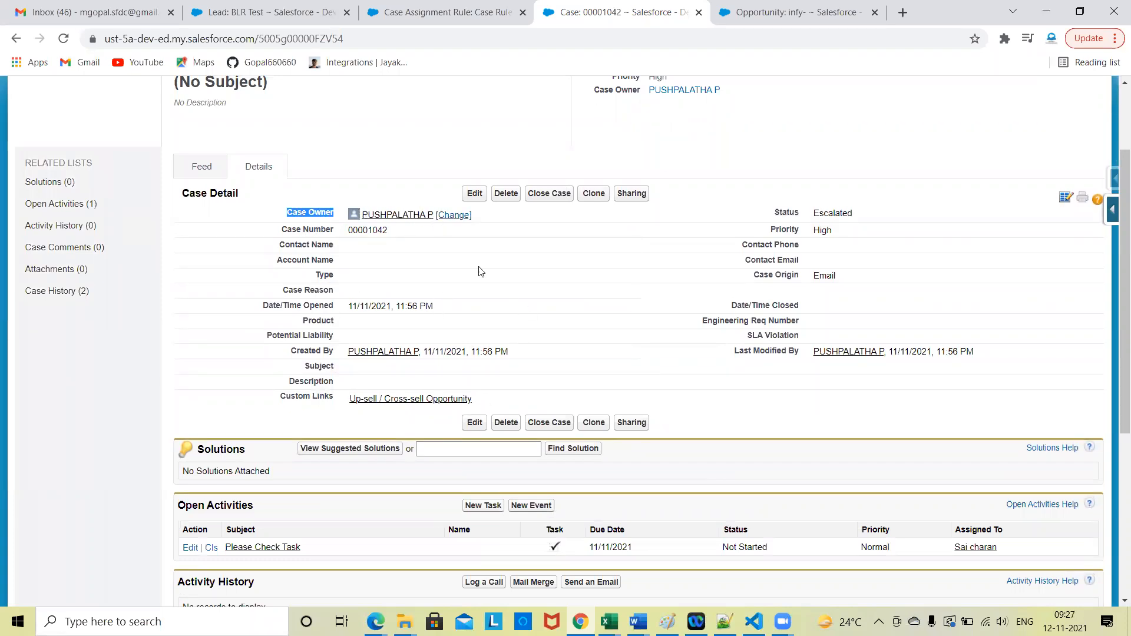
left_click(753, 433)
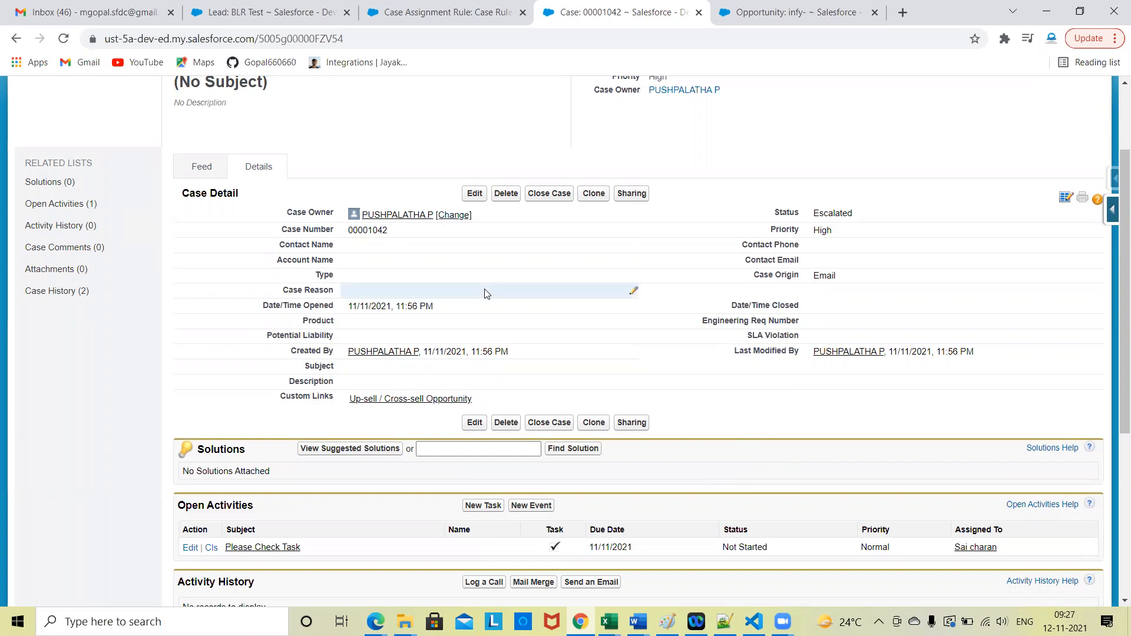
Step: Review the Case Rule's entries and the BLR Test lead's details in their browser tabs
left_click(424, 9)
scroll(330, 326, "down", 2)
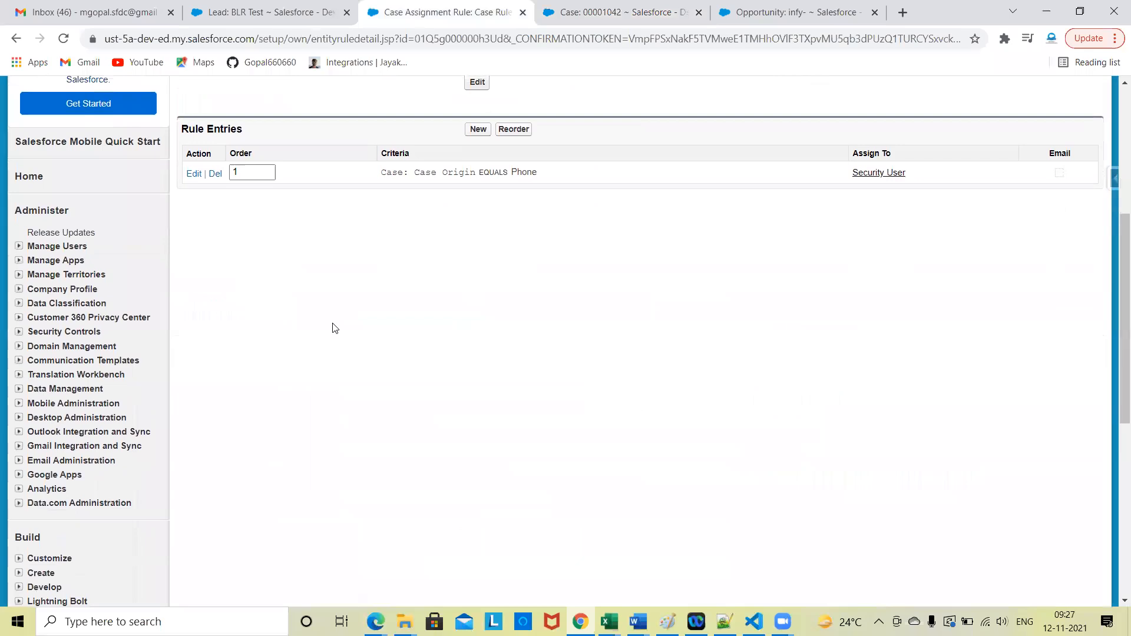
scroll(354, 343, "up", 3)
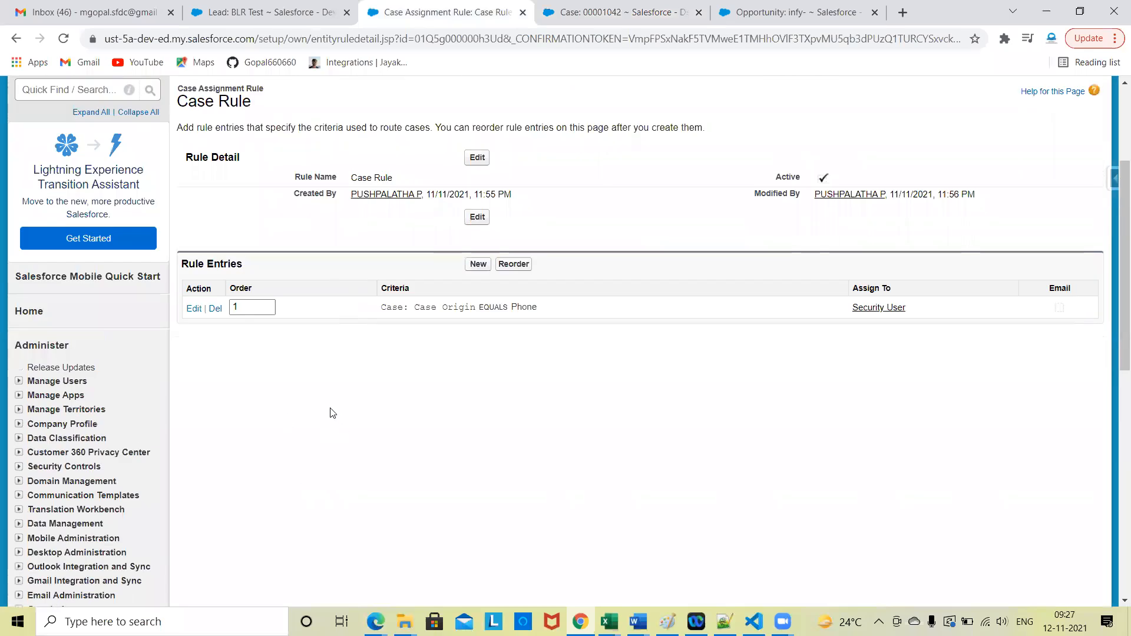
left_click(274, 11)
scroll(1008, 524, "down", 7)
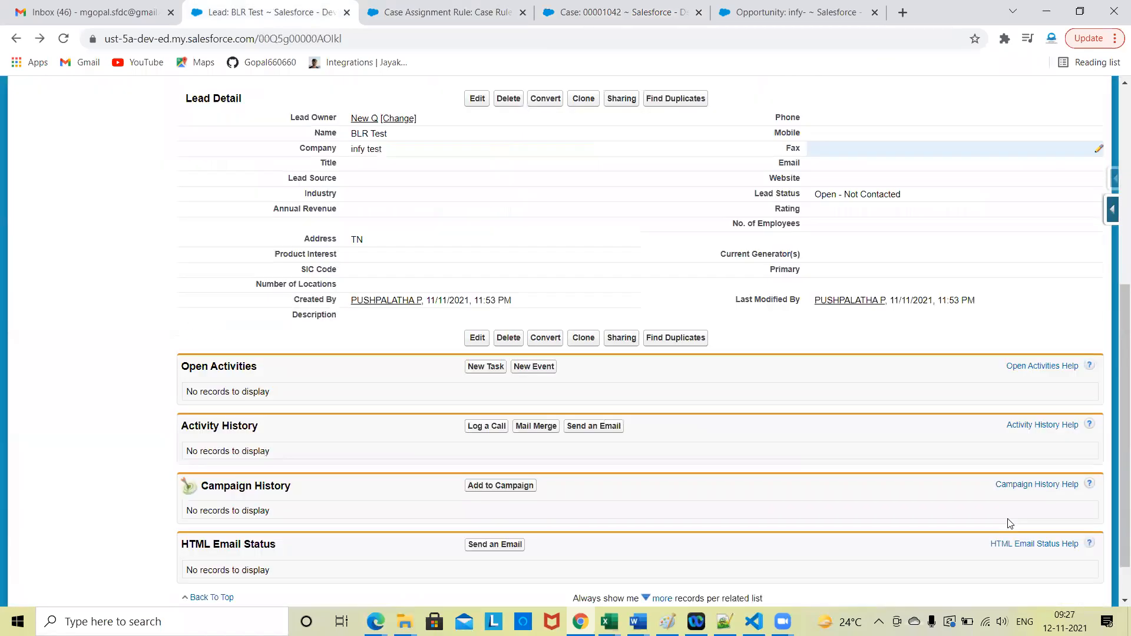
scroll(1009, 523, "up", 7)
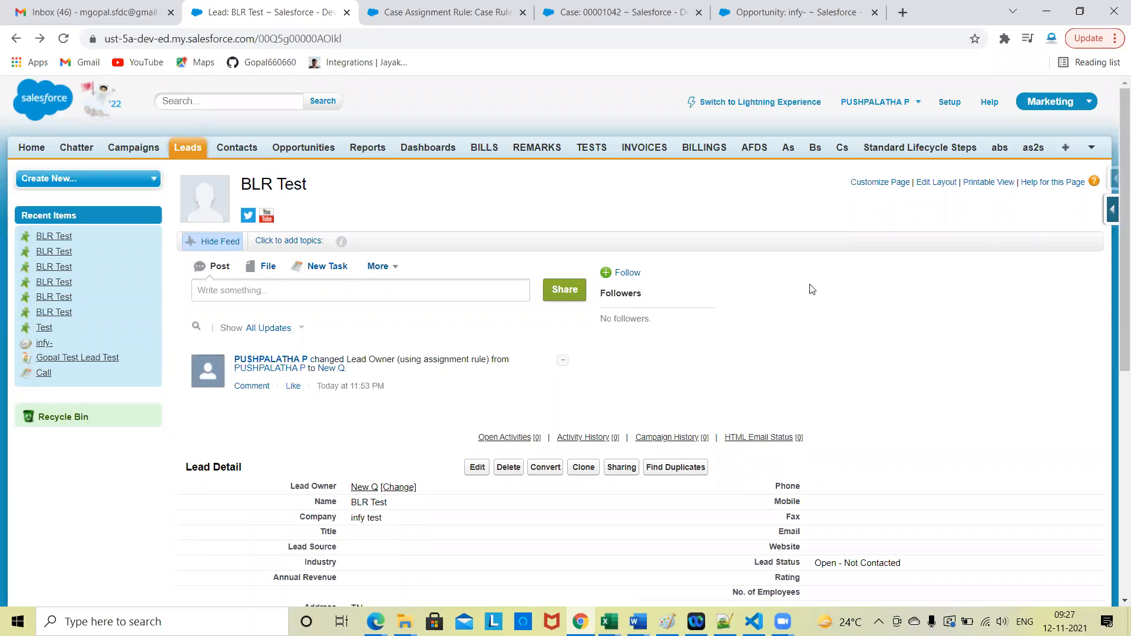
Step: Find the Case Assignment Rules in Setup by searching for case, open the Standard rule and review its rule entries
left_click(468, 12)
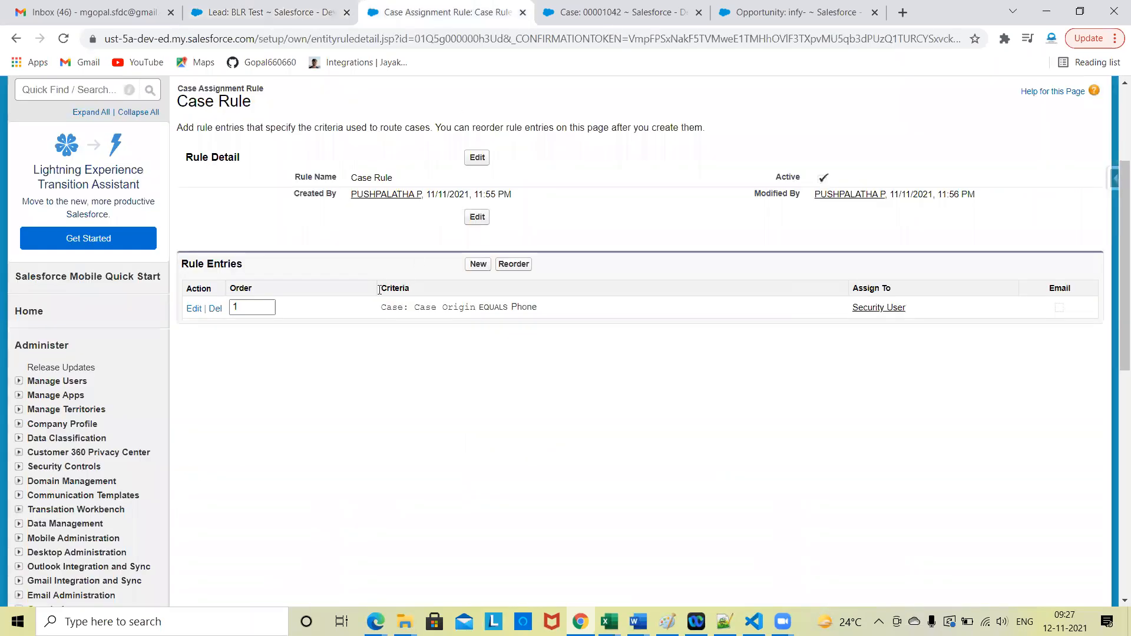
scroll(182, 369, "down", 7)
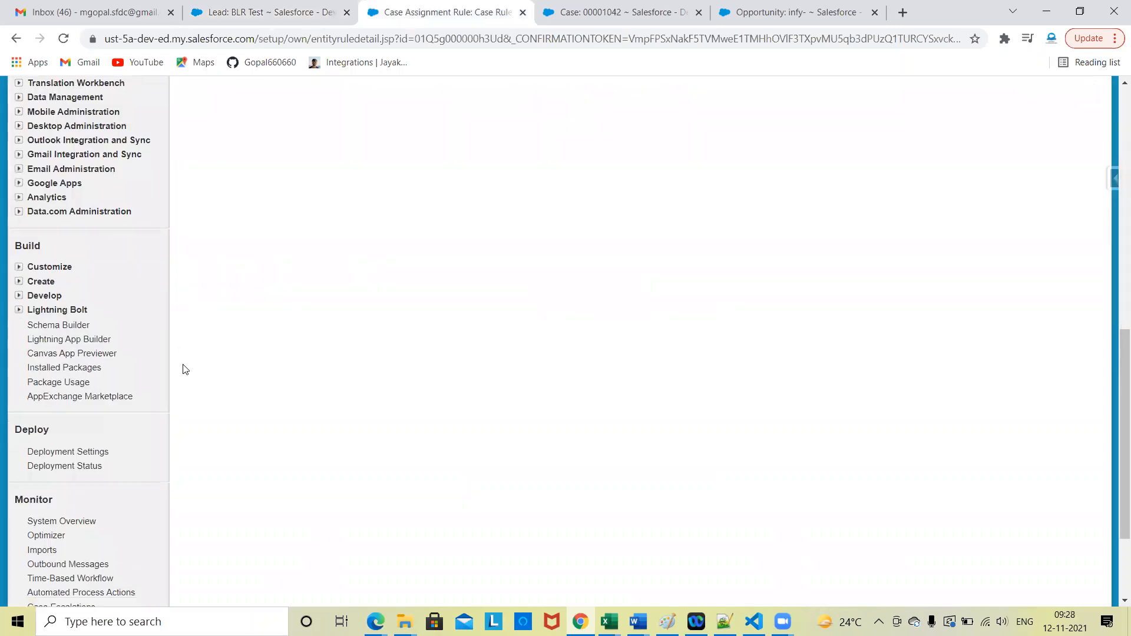
scroll(182, 368, "up", 10)
left_click(57, 275)
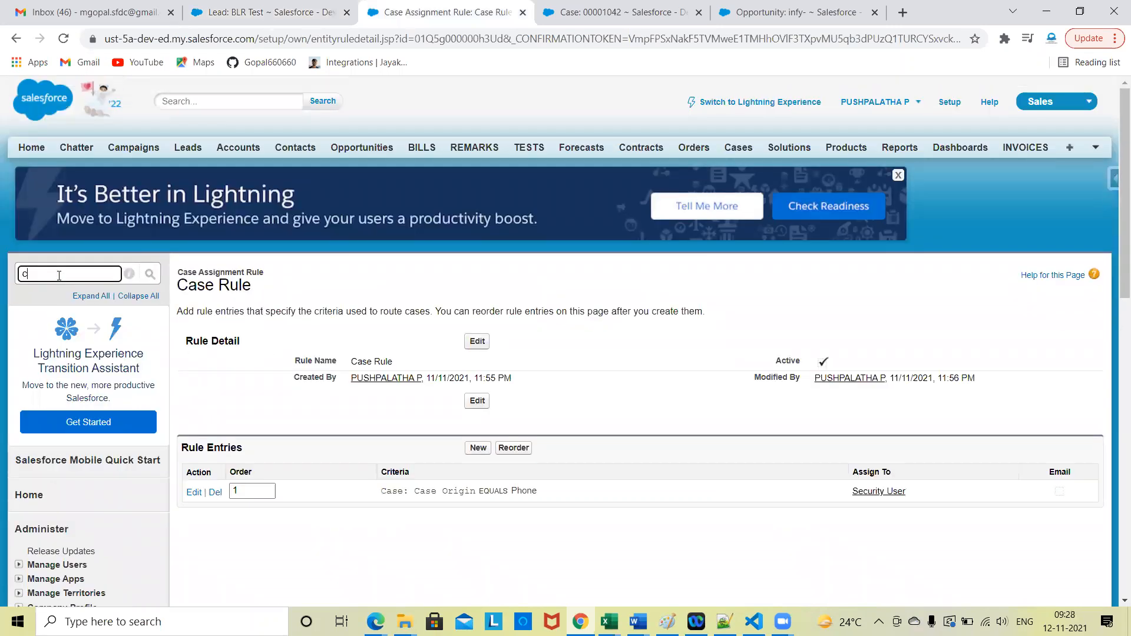
type("case")
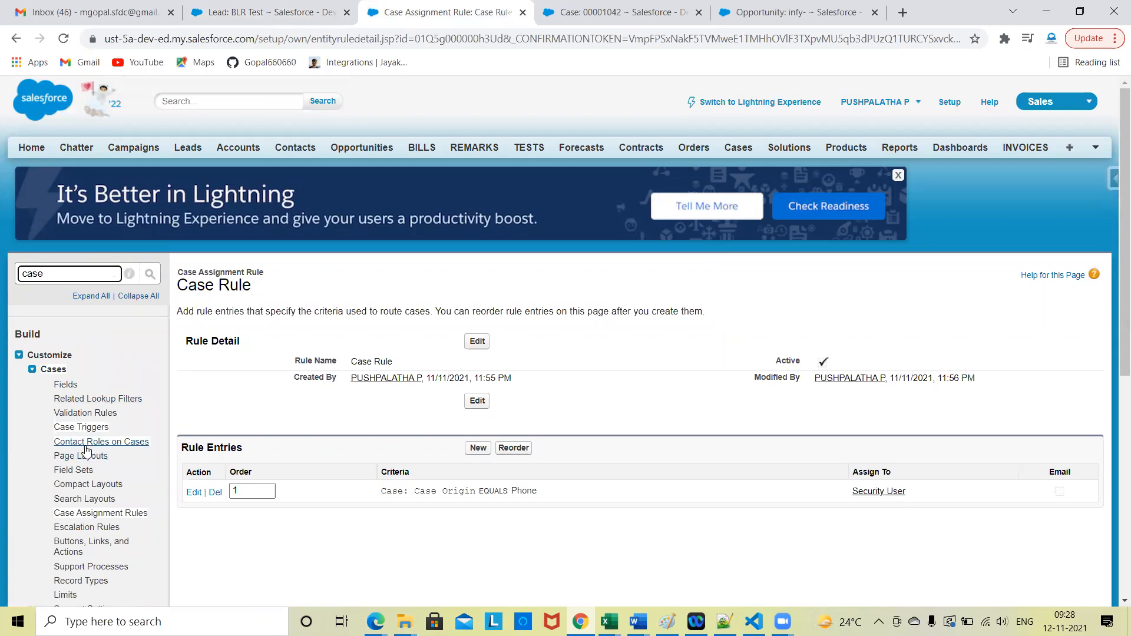
left_click(99, 513)
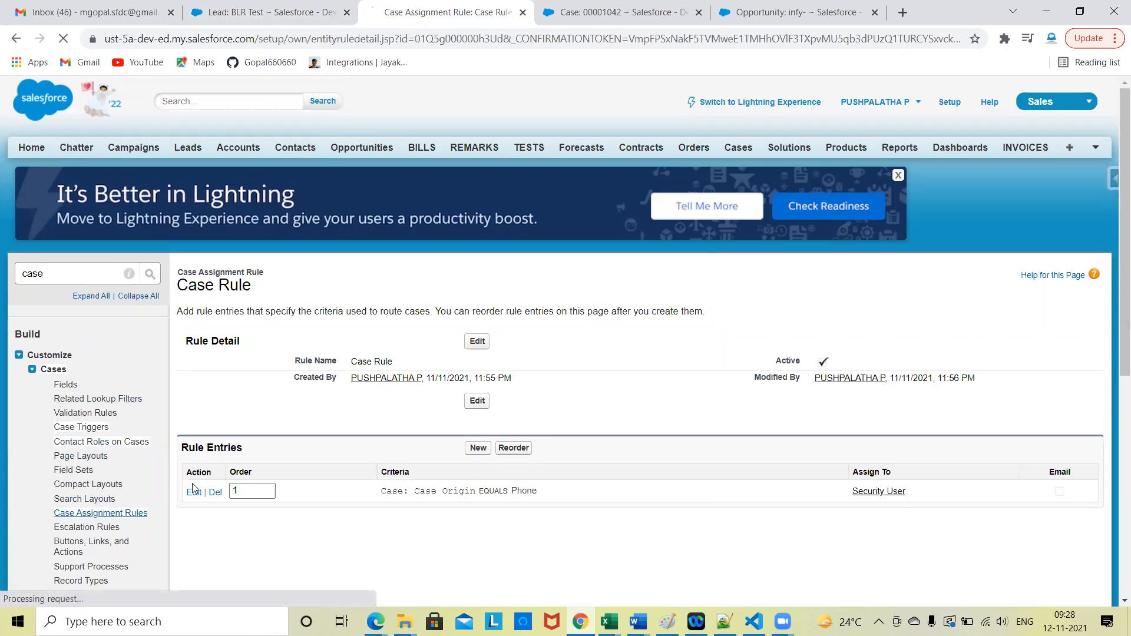
left_click(266, 419)
scroll(423, 486, "down", 4)
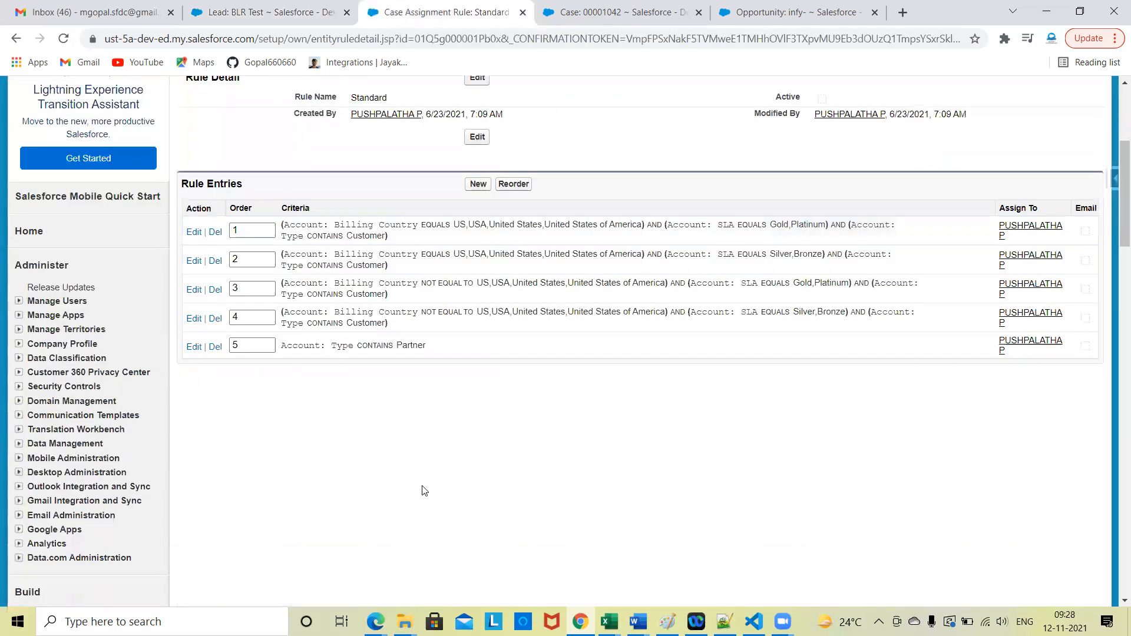
scroll(424, 490, "up", 5, "ctrl")
scroll(412, 353, "up", 2)
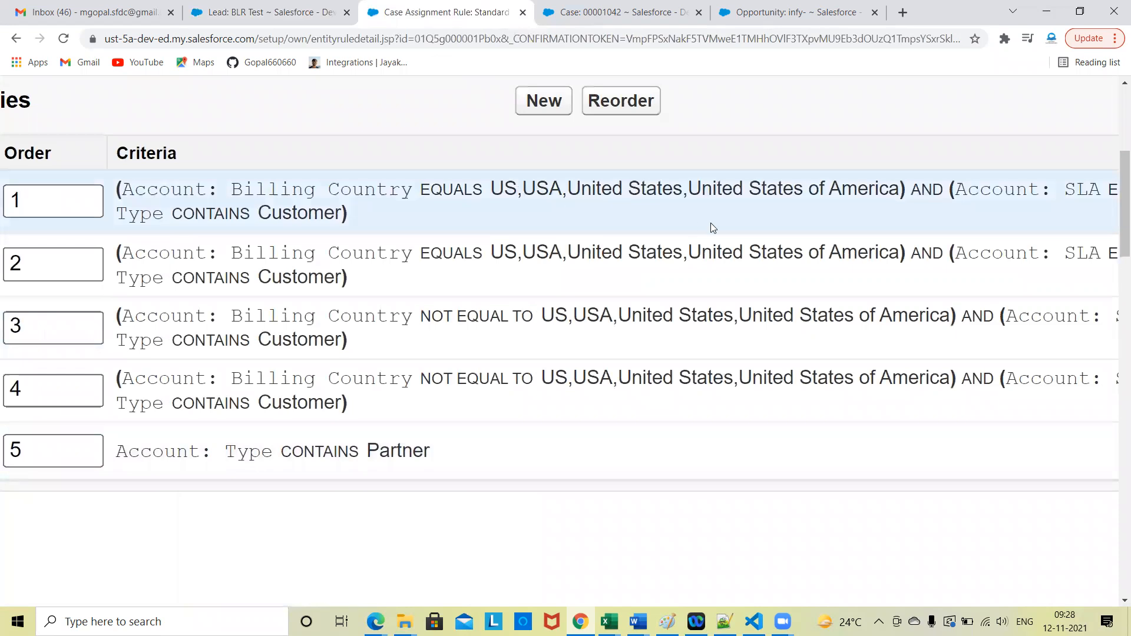
scroll(710, 228, "down", 5, "ctrl")
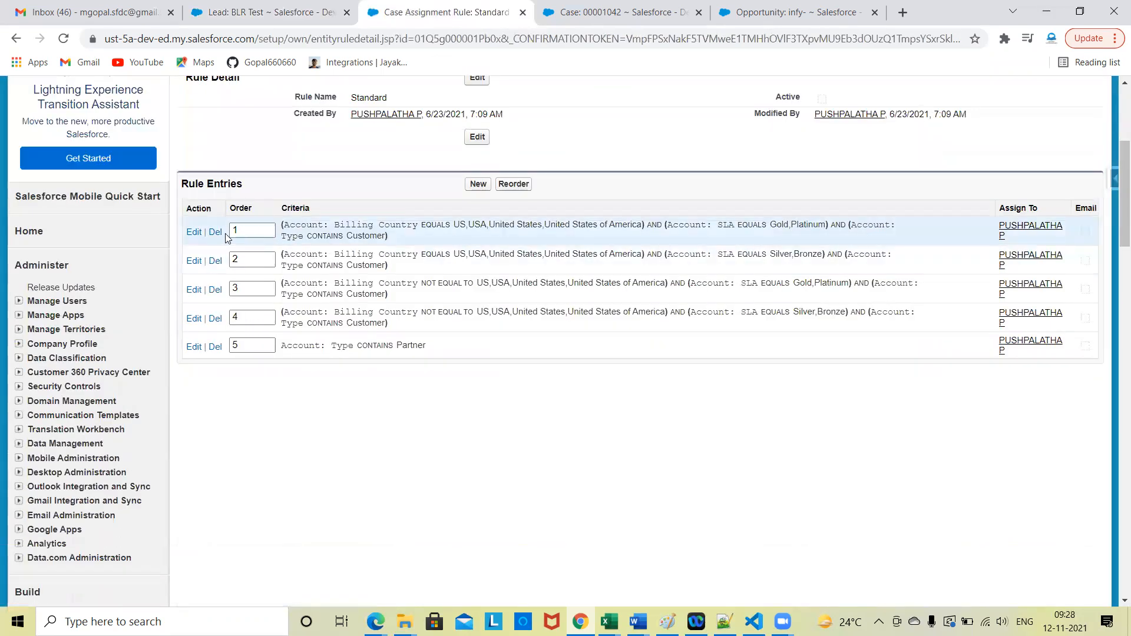
Step: Open the Standard rule's first entry for editing and inspect its Billing Country, SLA and Type criteria
left_click(195, 233)
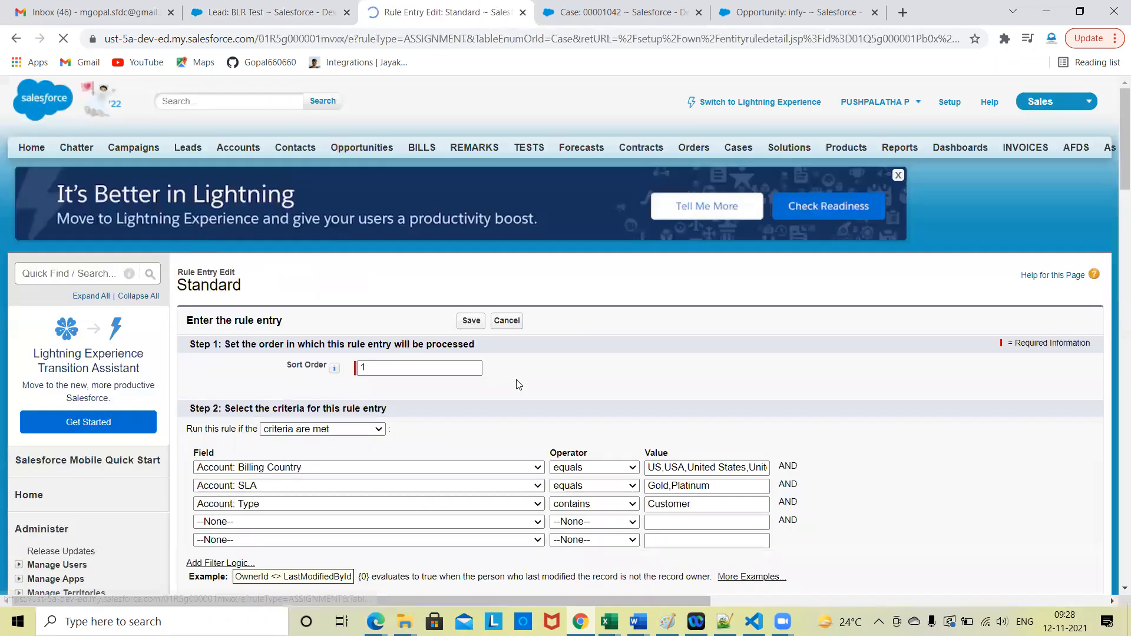
scroll(518, 384, "down", 3)
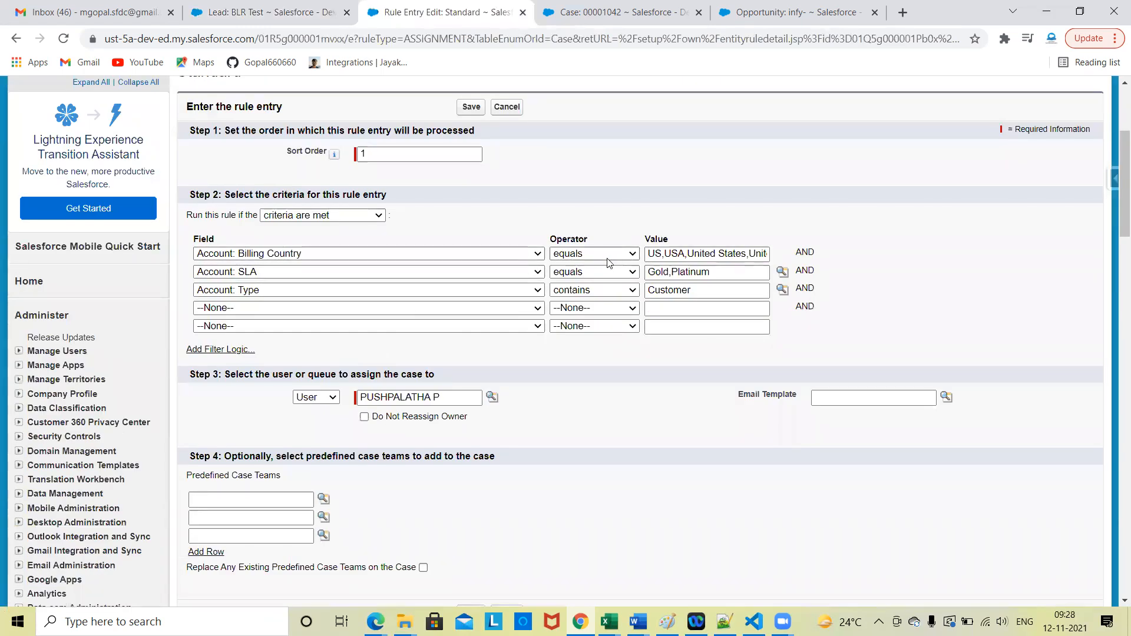
left_click(685, 253)
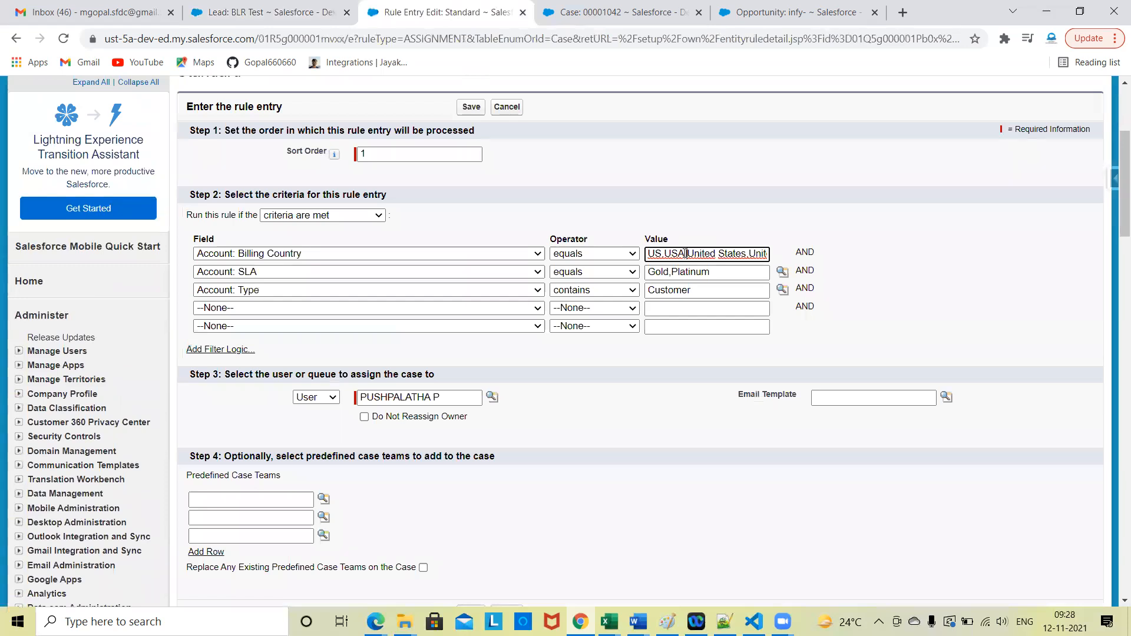
key("Right")
key("Right")
key("Right")
key("Right")
key("Right")
key("Right")
key("Right")
key("Right")
key("Right")
key("Right")
key("Right")
key("Right")
key("Right")
key("Right")
key("Right")
key("Right")
key("Right")
key("Right")
key("Right")
key("Right")
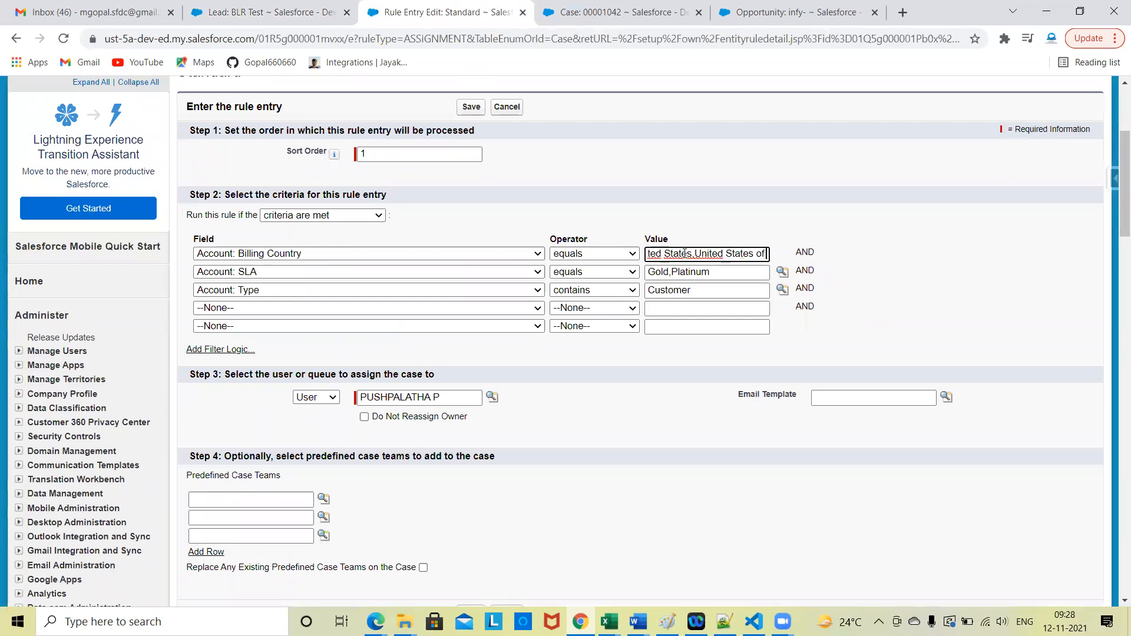
key("Right")
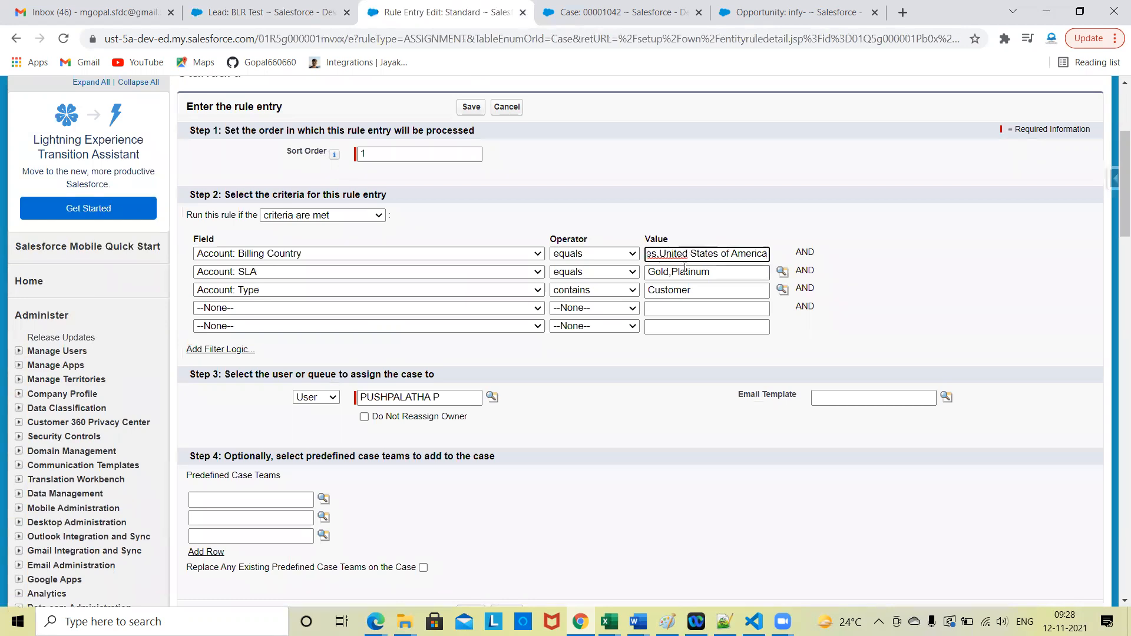
left_click(685, 269)
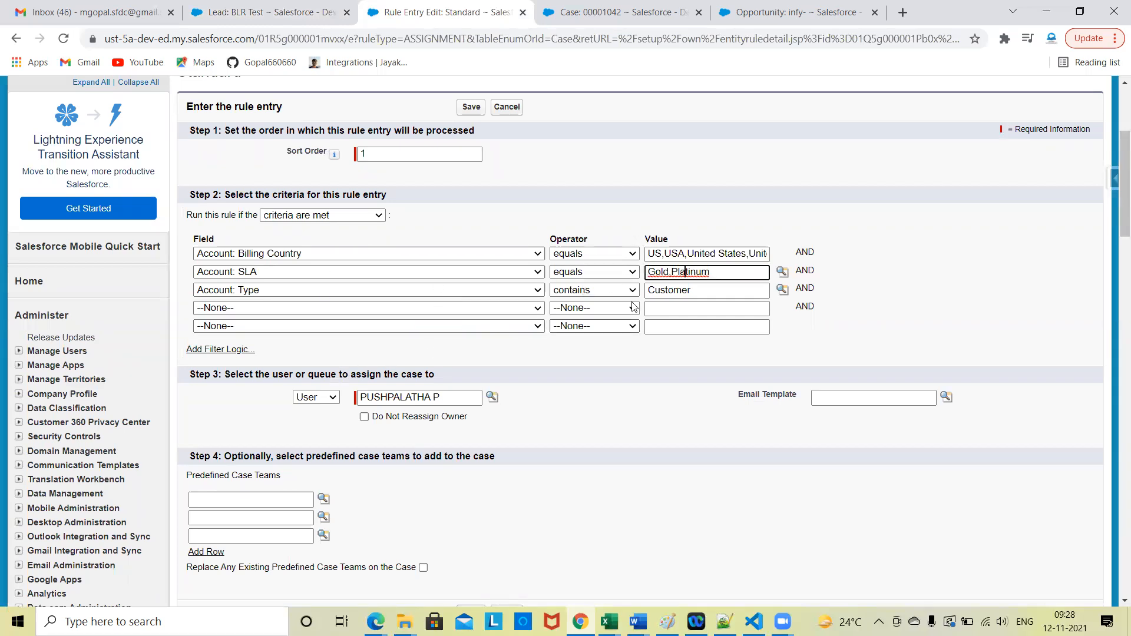
left_click(617, 415)
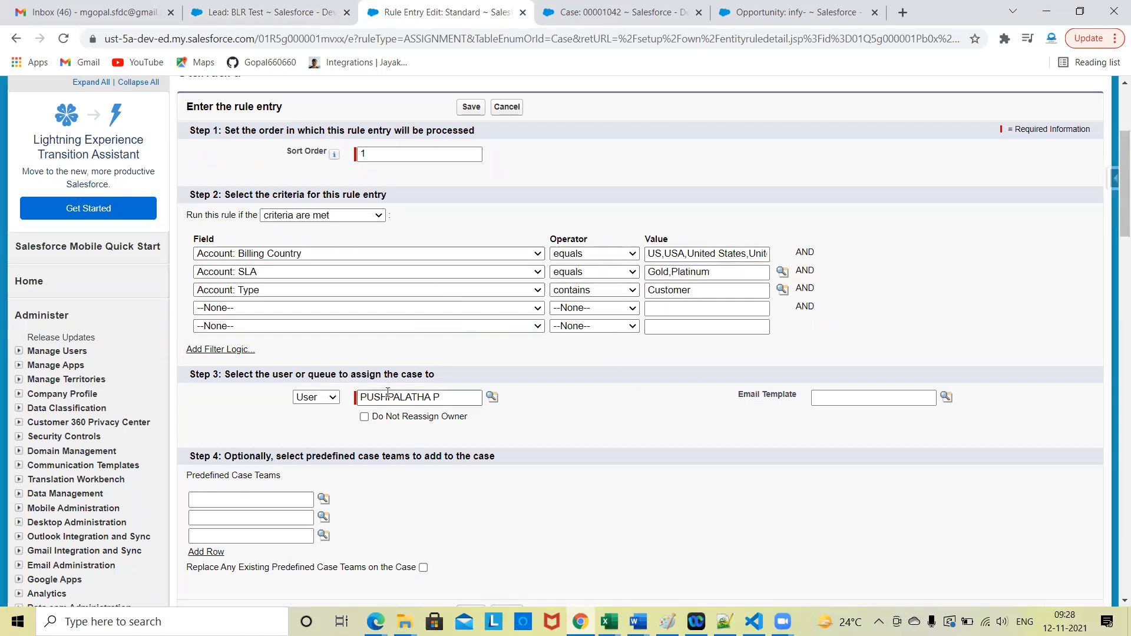
Step: Display the first entry's filter logic, review its assignment and case team settings, and leave without saving
left_click(203, 351)
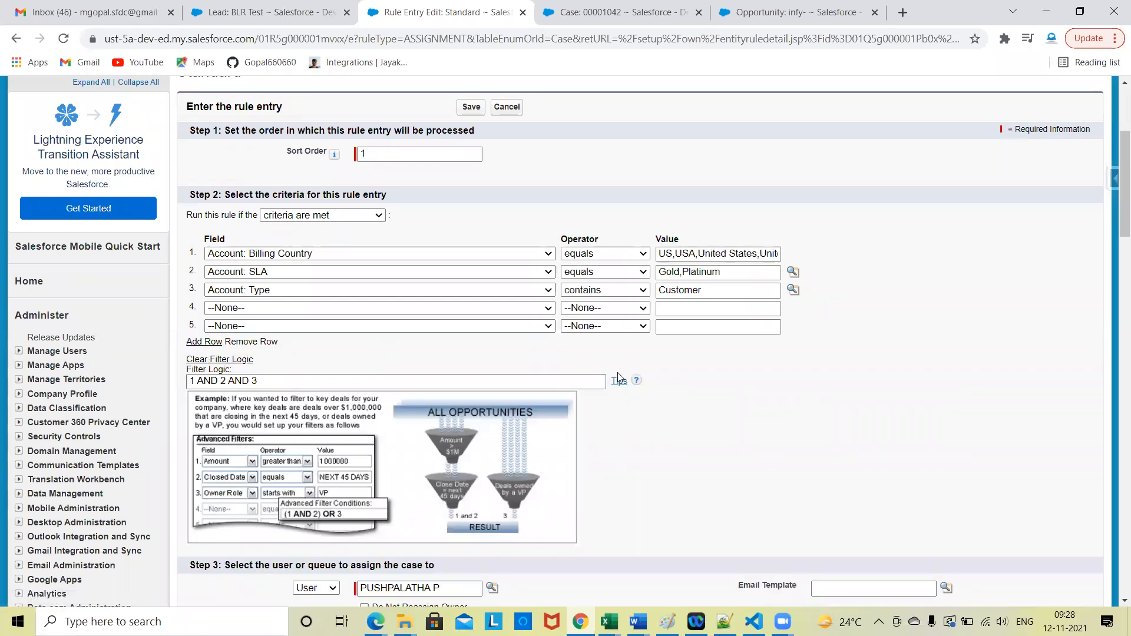
scroll(690, 502, "down", 5)
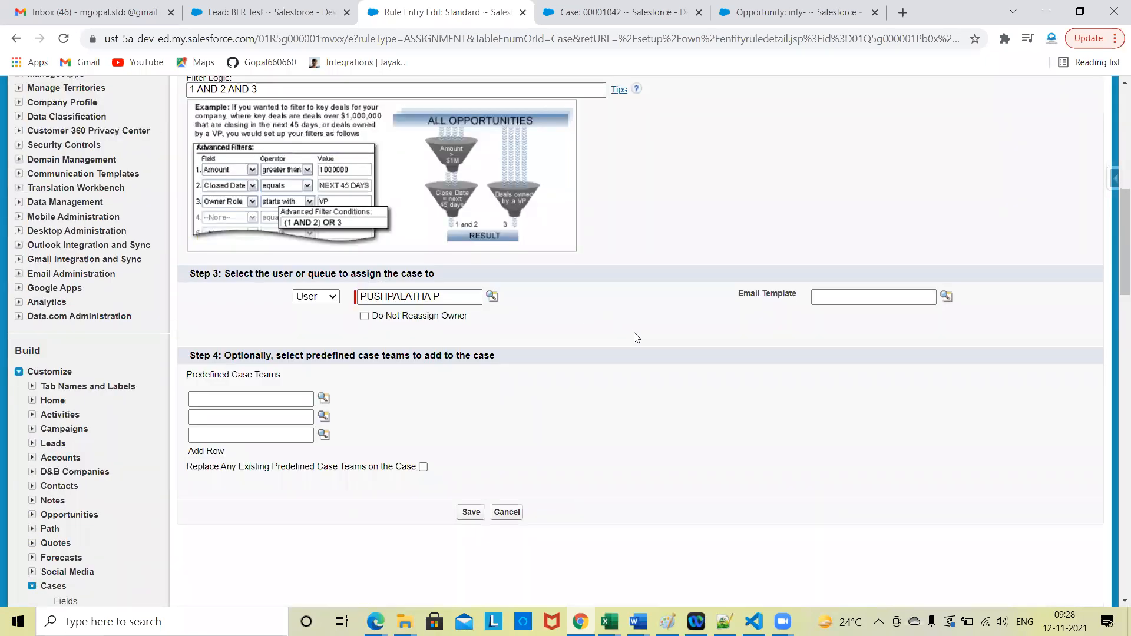
scroll(636, 337, "up", 6)
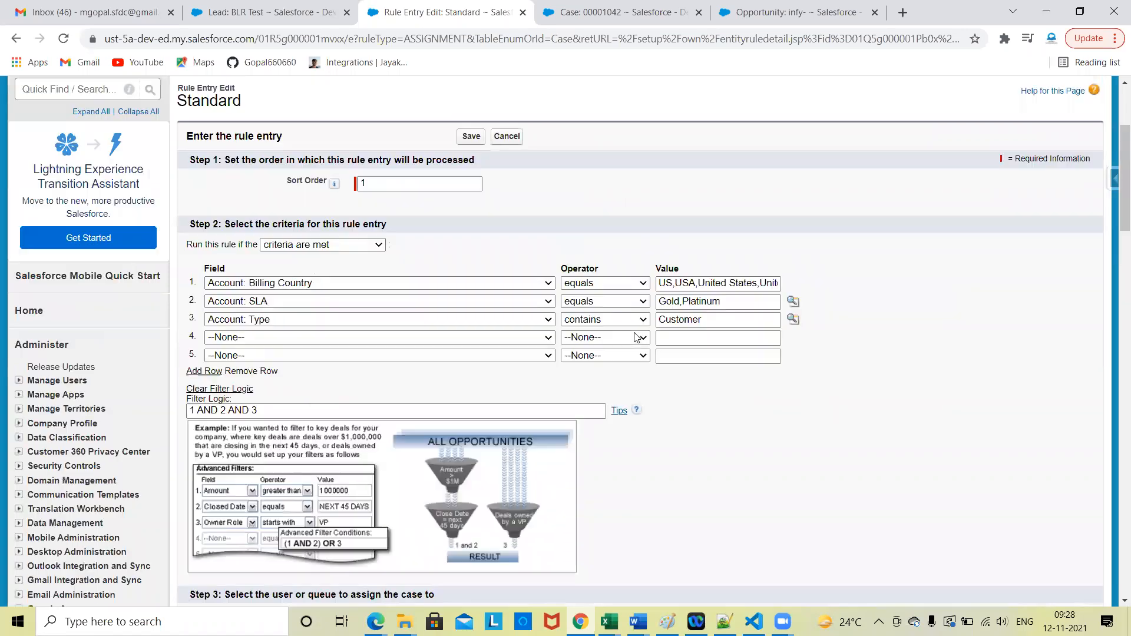
left_click(508, 139)
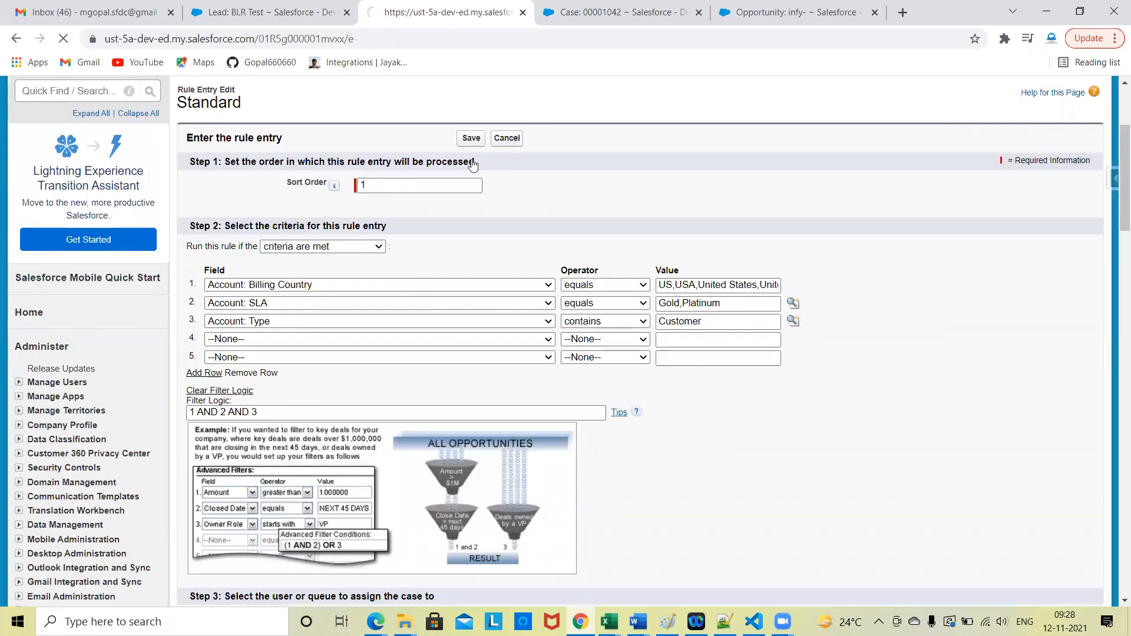
Step: Return to the Case Assignment Rules list and review the listed rules
scroll(291, 386, "down", 4)
scroll(131, 452, "down", 5)
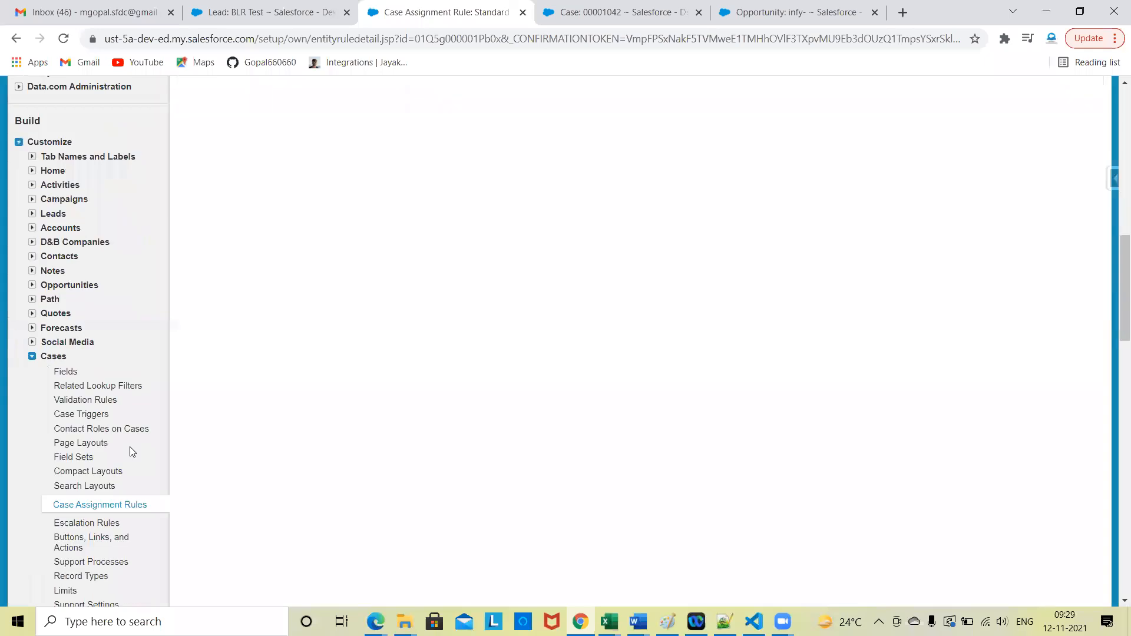
left_click(80, 478)
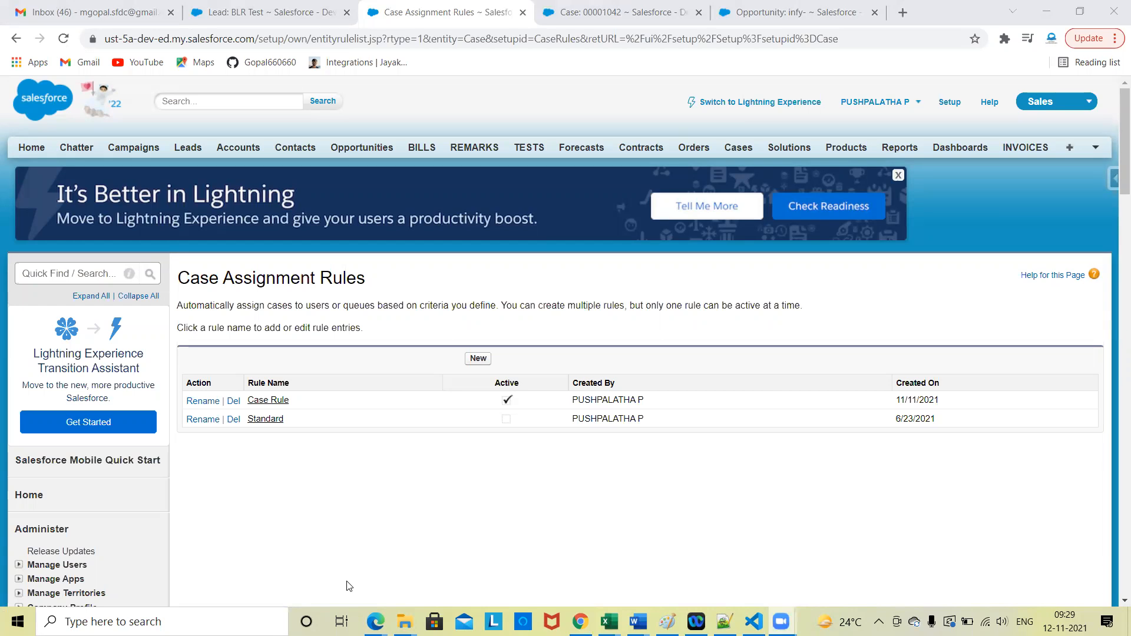
scroll(384, 458, "down", 2)
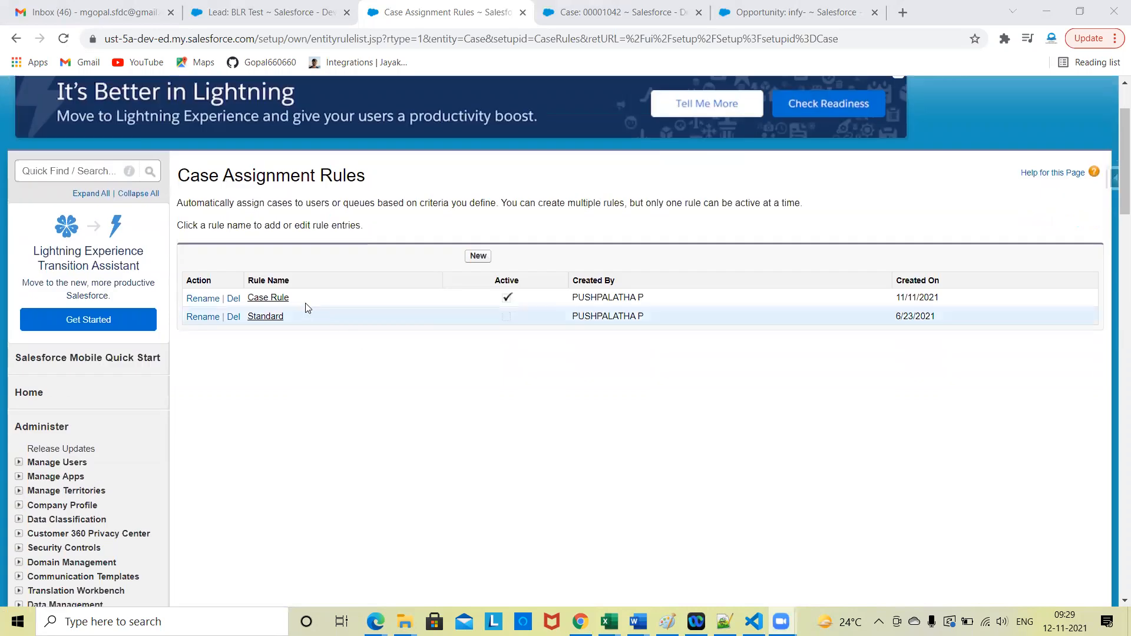
scroll(435, 510, "up", 2)
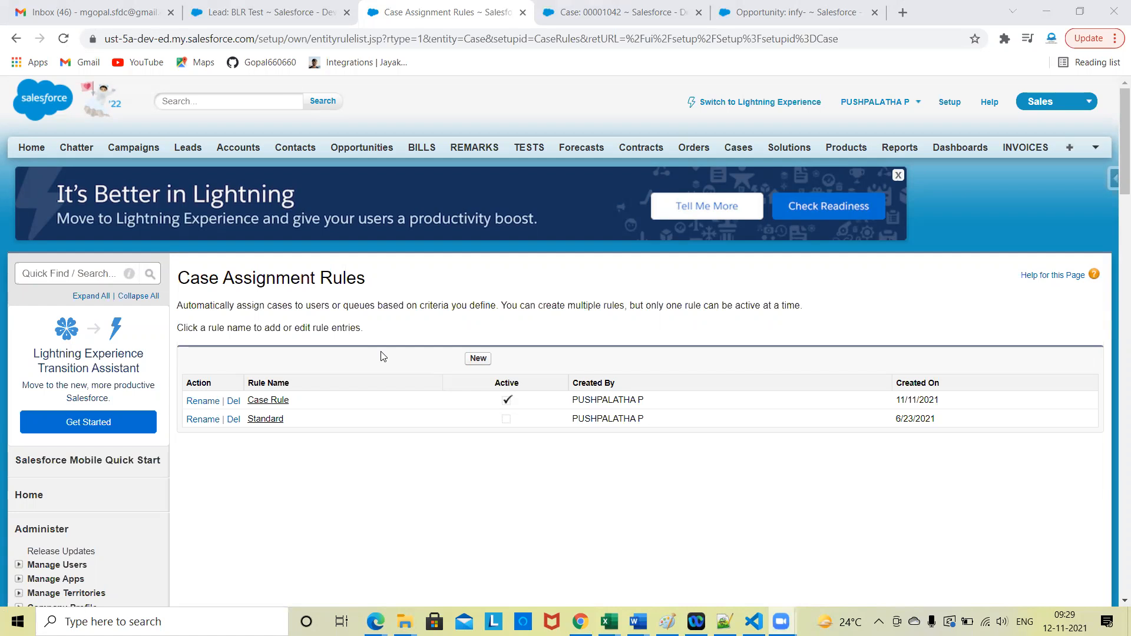
Step: Review the BLR Test lead's details and related lists in its browser tab
left_click(289, 9)
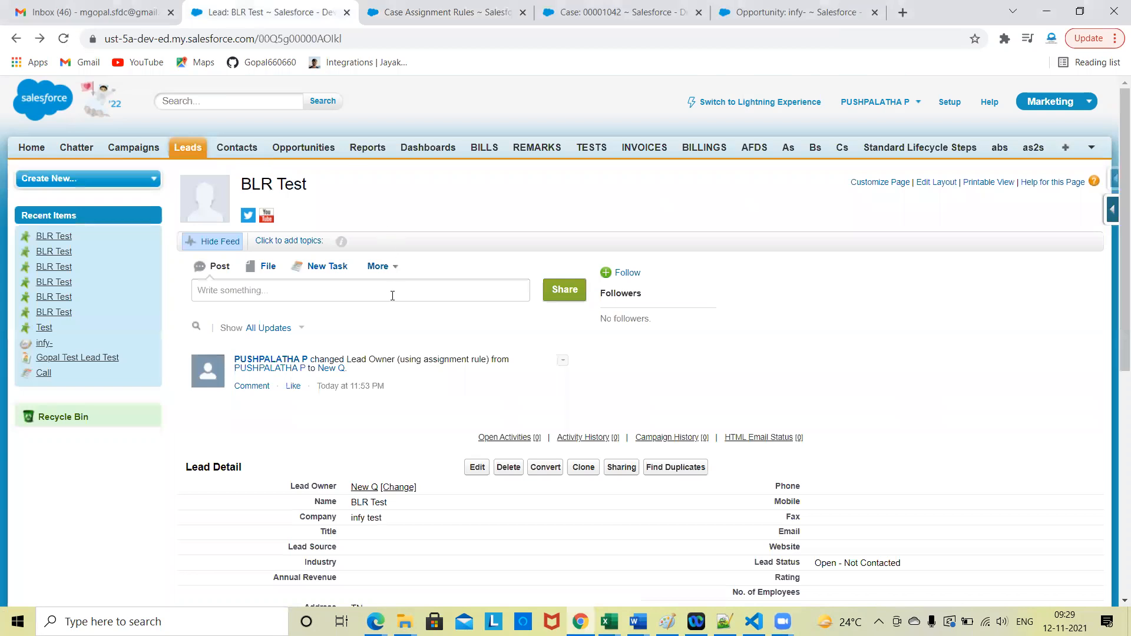
scroll(767, 352, "down", 4)
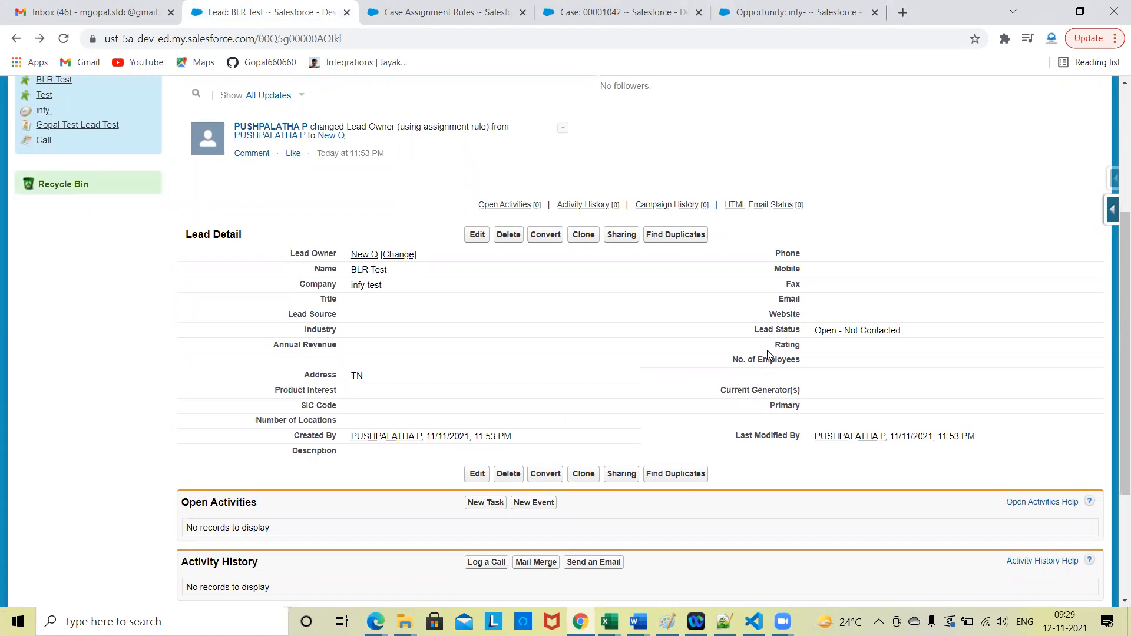
scroll(862, 474, "down", 3)
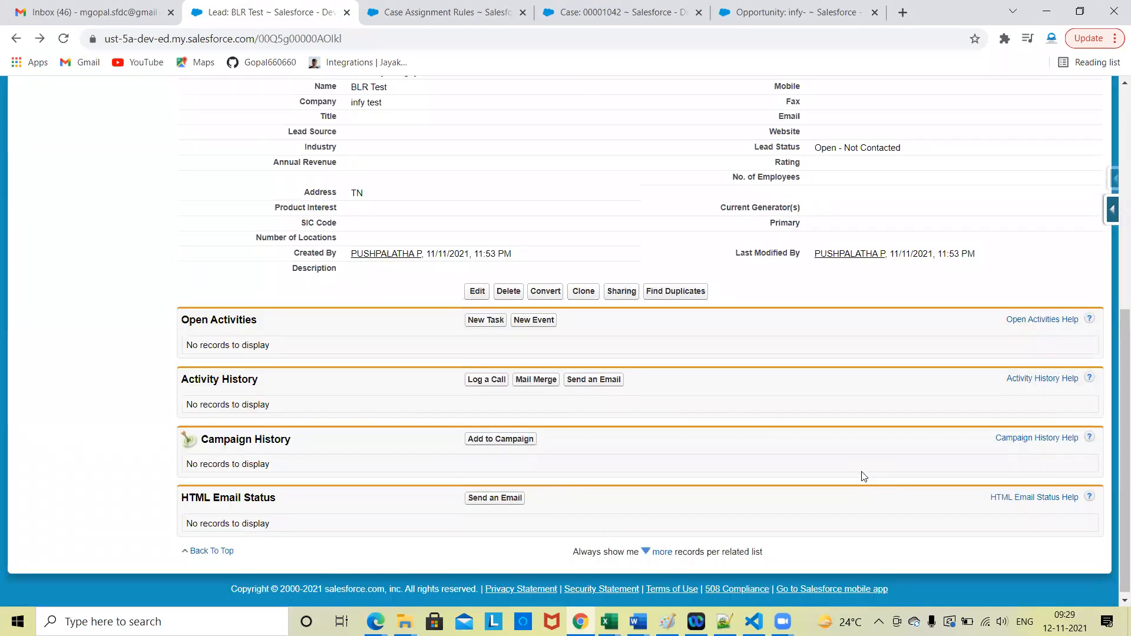
Step: Open the Setup home page in the Case Assignment Rules browser tab and review the Email case's details
left_click(428, 8)
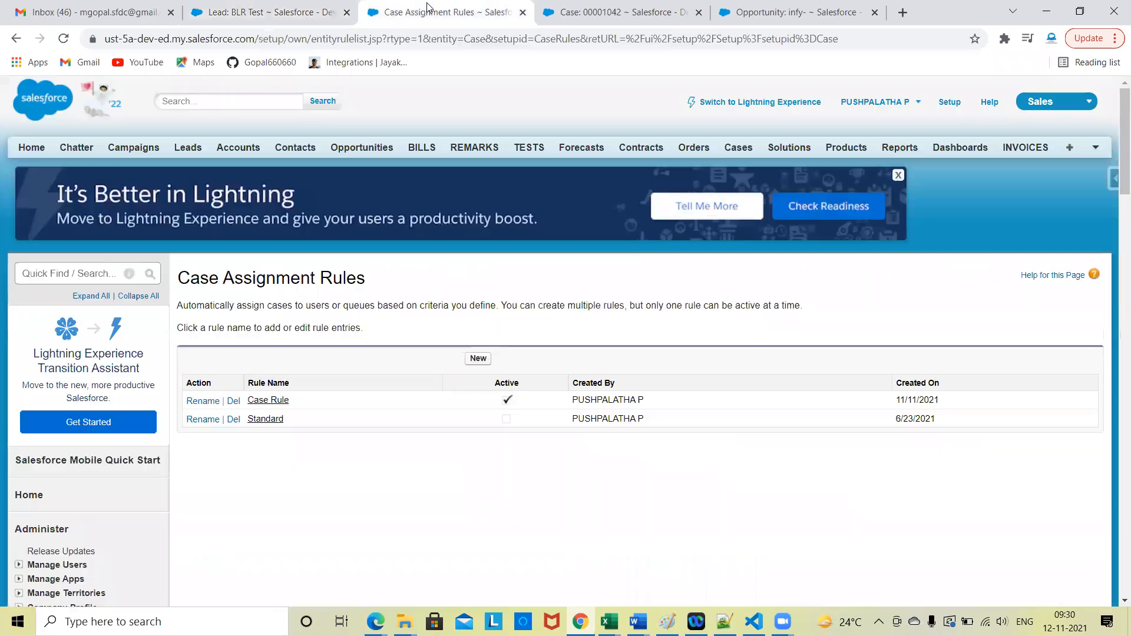
left_click(949, 102)
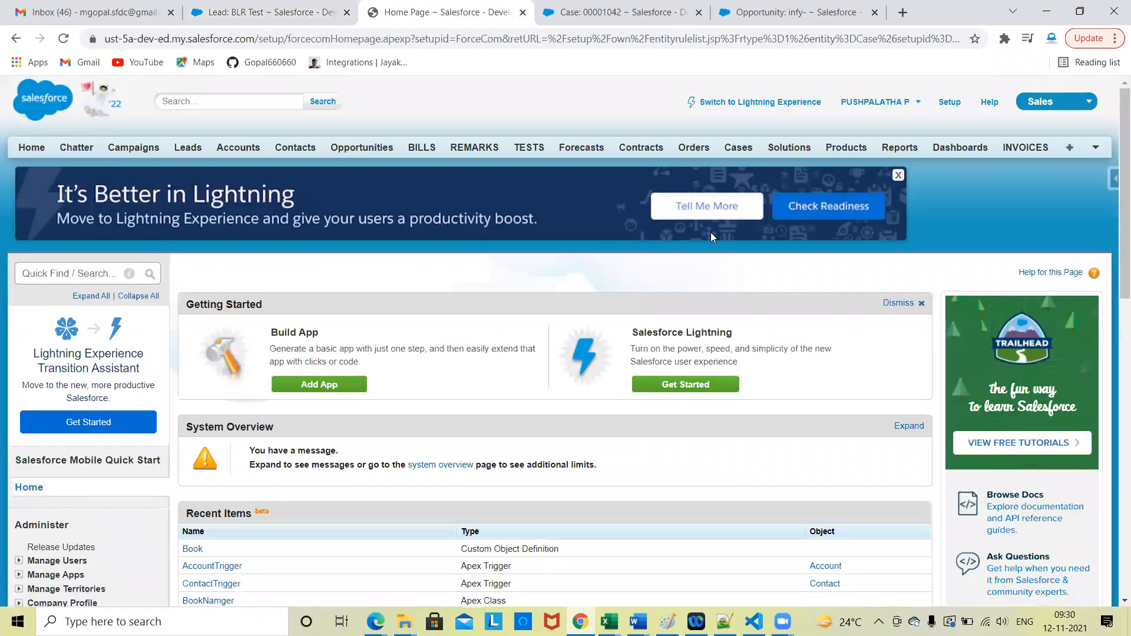
left_click(612, 4)
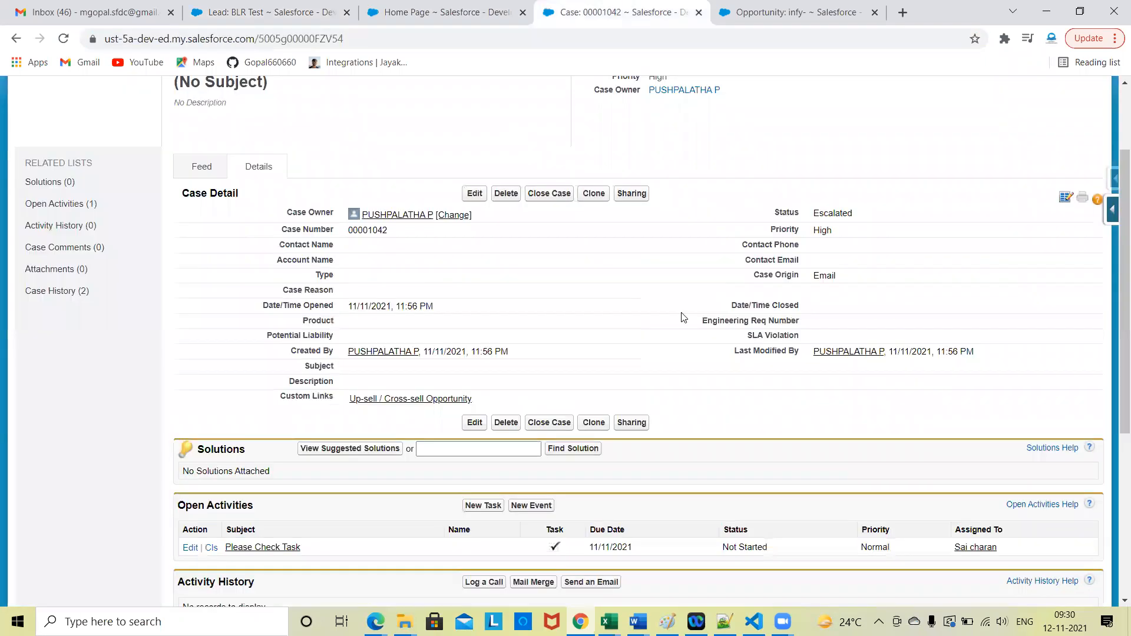
scroll(682, 318, "down", 3)
scroll(683, 318, "up", 5)
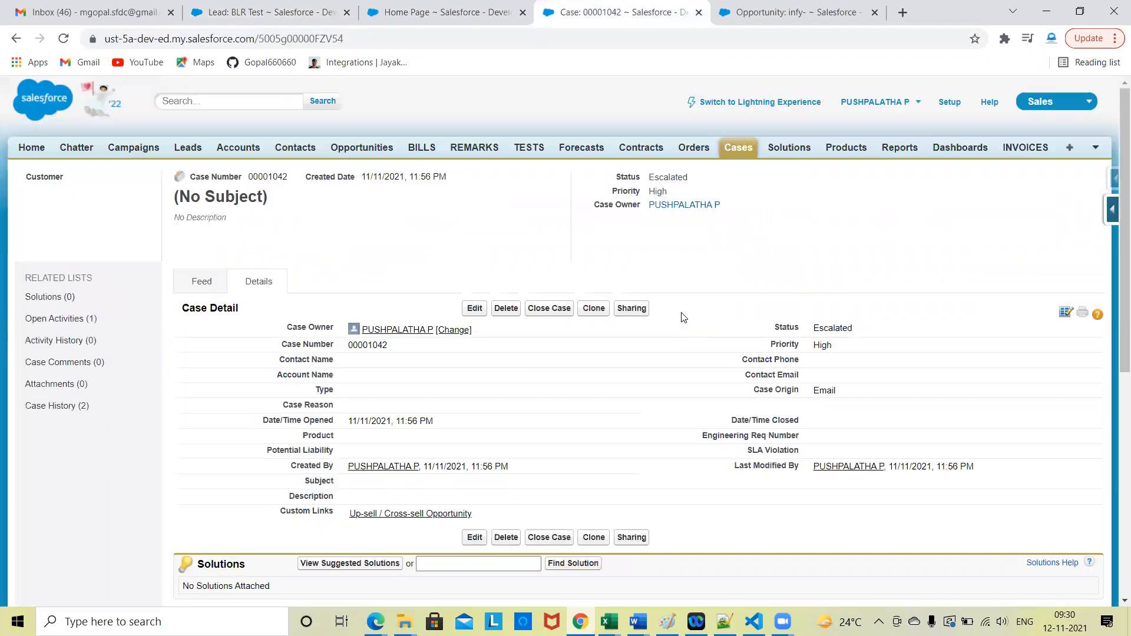
Step: Open Setup from the Email case's page, search its settings for "apps" and review the matching entries
left_click(947, 101)
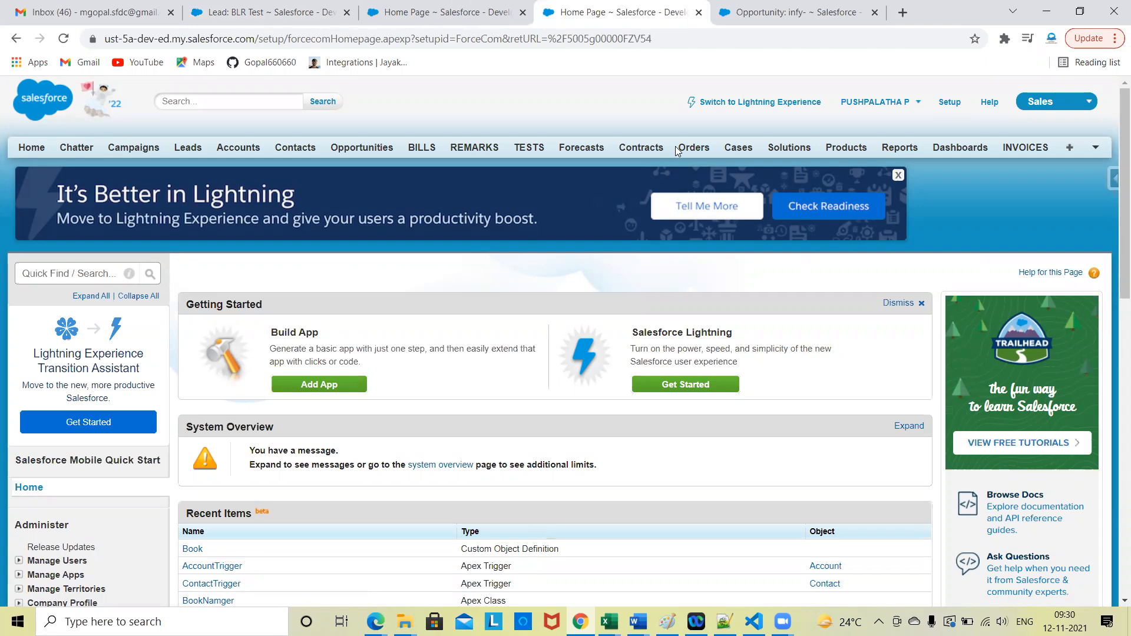
scroll(663, 385, "down", 8)
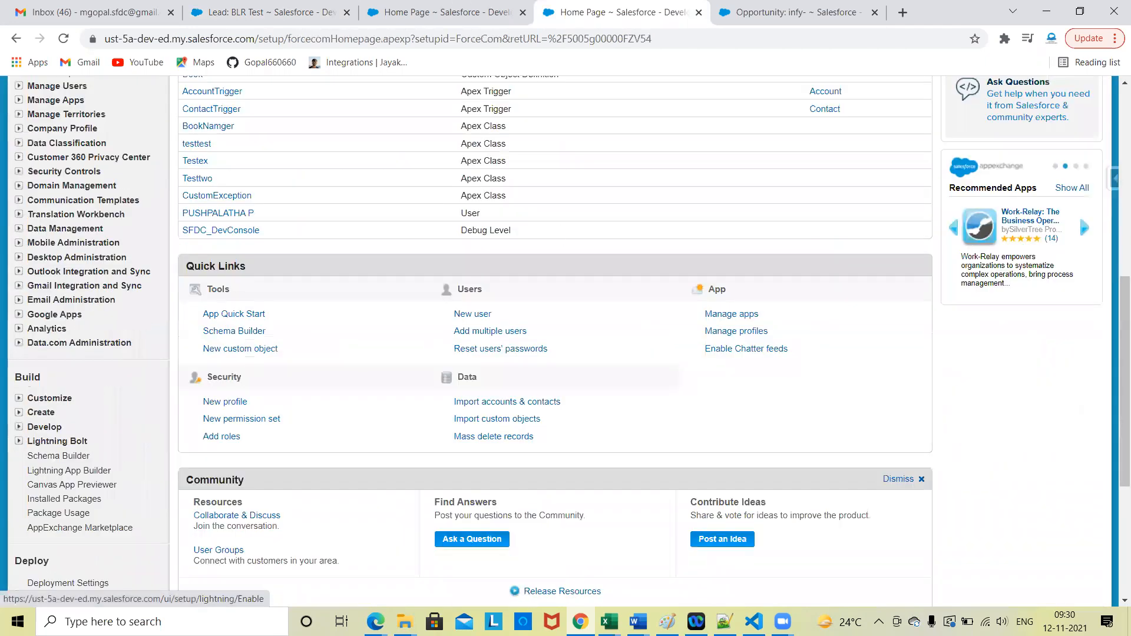
scroll(635, 288, "up", 8)
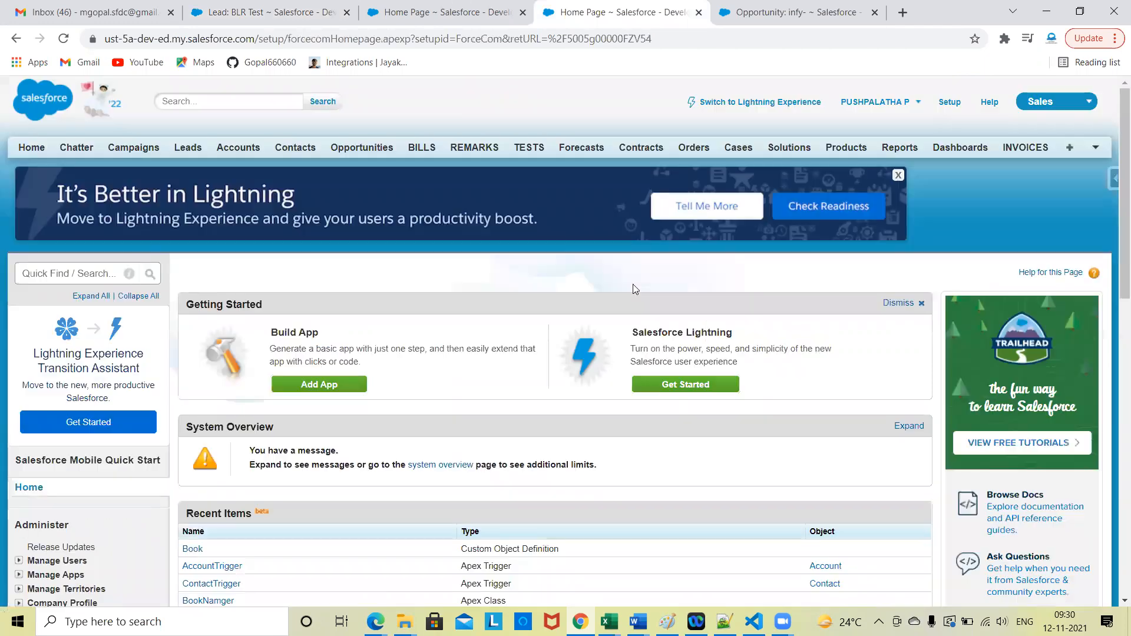
left_click(72, 275)
type("app")
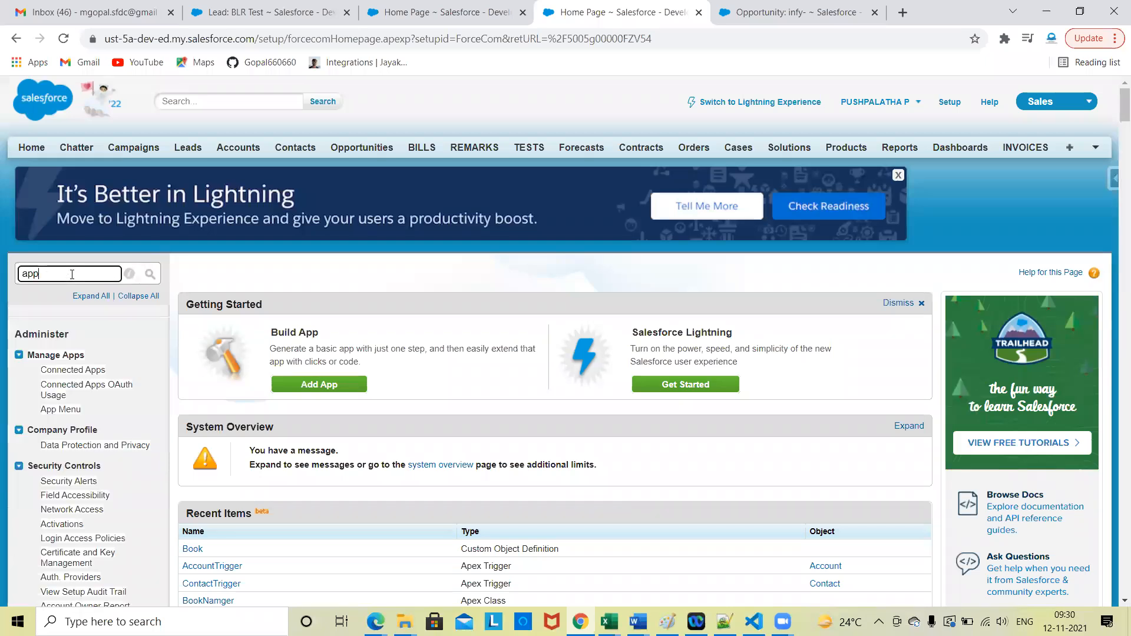
type("s")
scroll(88, 277, "down", 4)
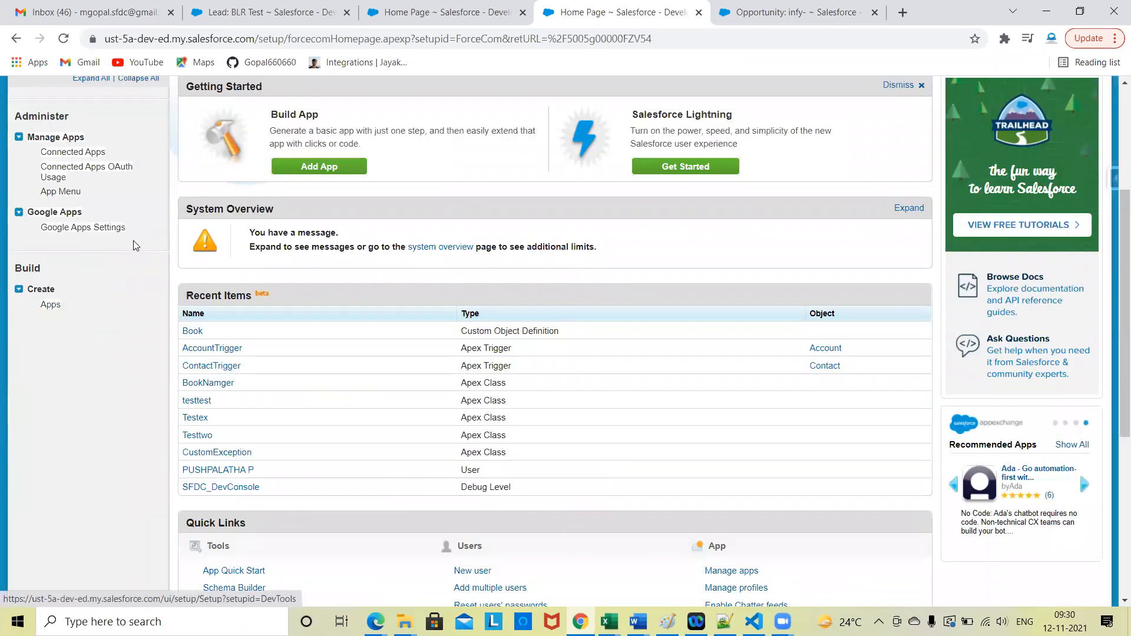
scroll(133, 240, "up", 4)
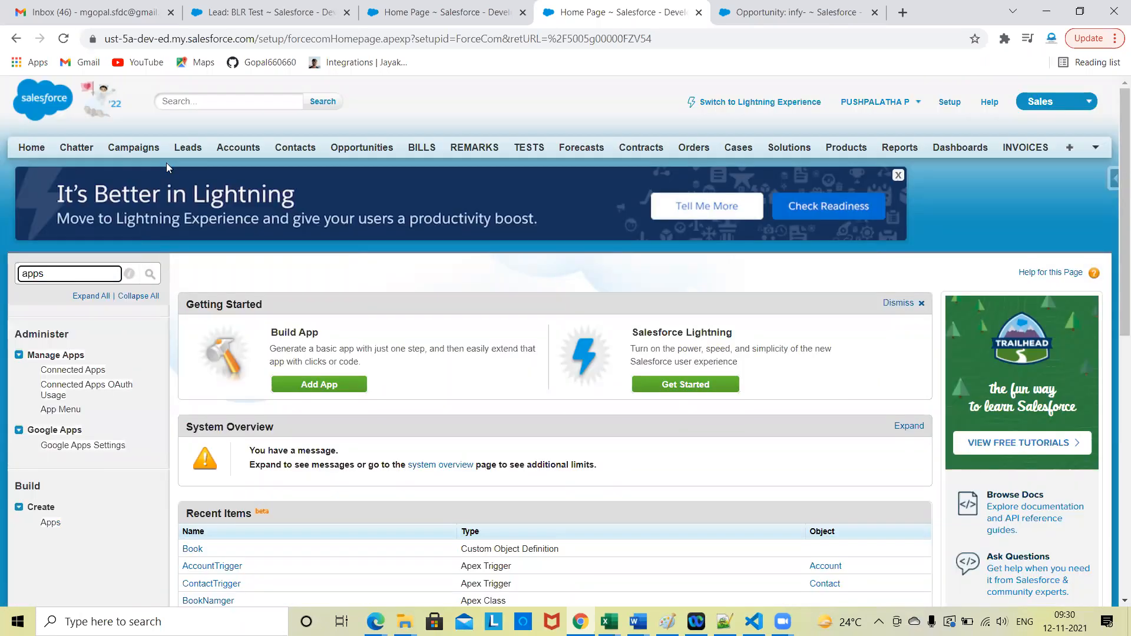
Step: Switch to Lightning Experience and dismiss the Prompt & Walkthrough Tips window and the Call reminder
left_click(781, 104)
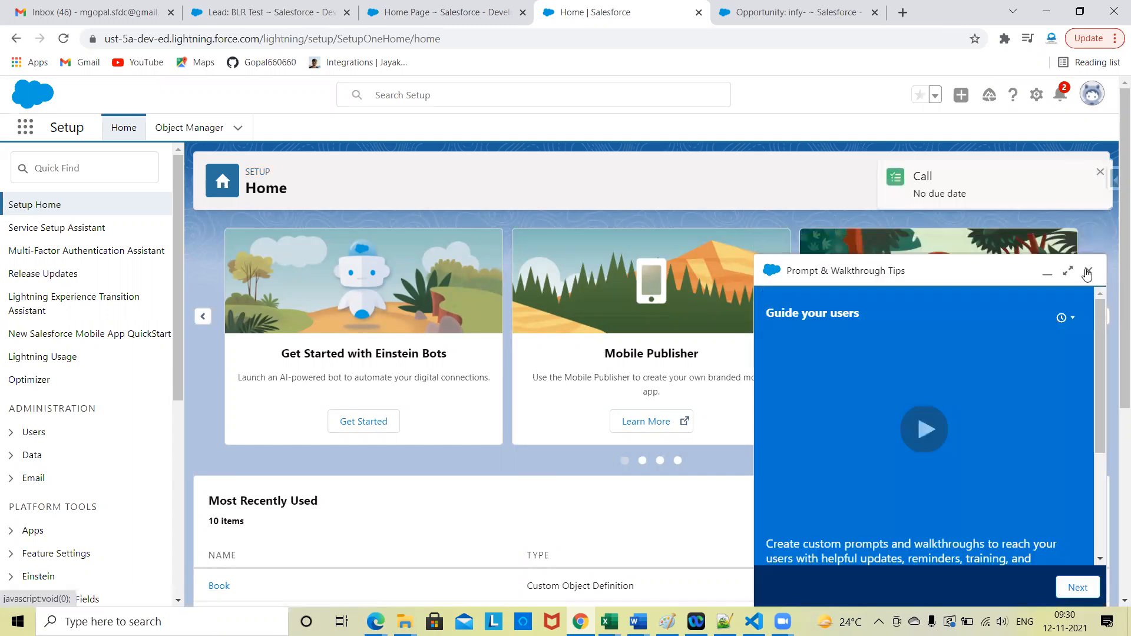
left_click(1087, 272)
left_click(1100, 171)
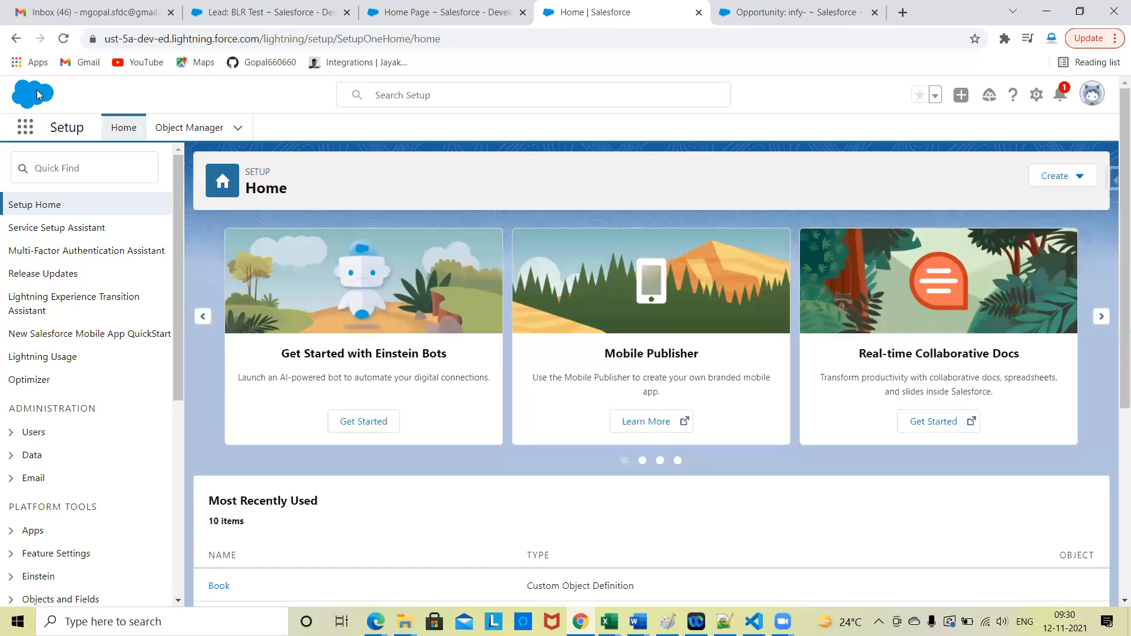
Step: Review the apps listed in the Lightning App Launcher and close it
left_click(28, 131)
scroll(87, 353, "down", 2)
scroll(87, 353, "up", 2)
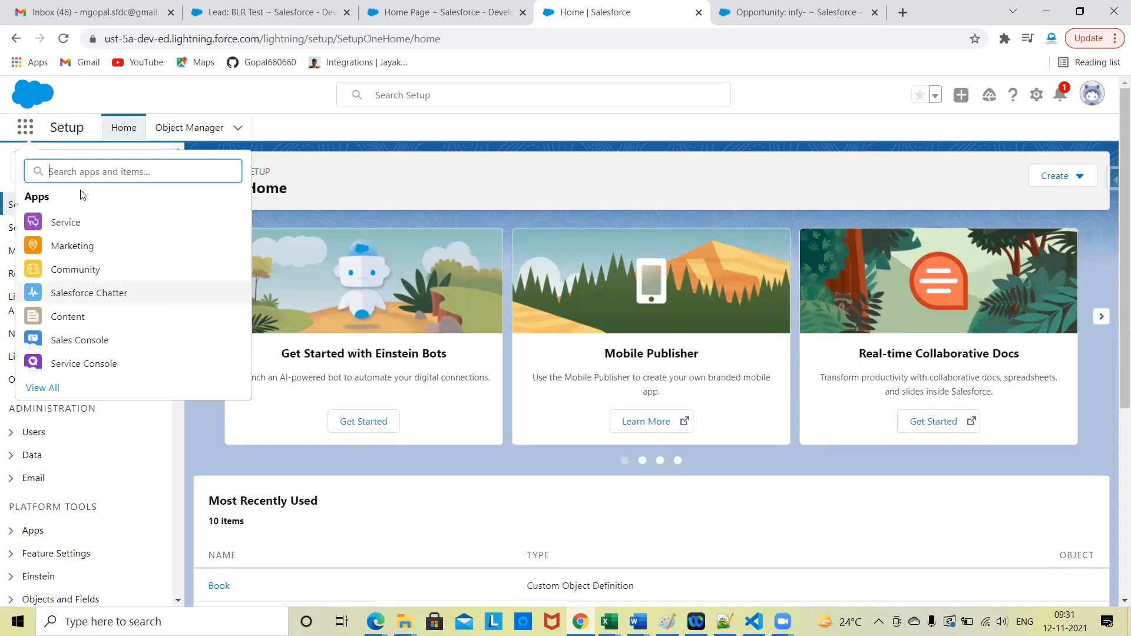
key("Escape")
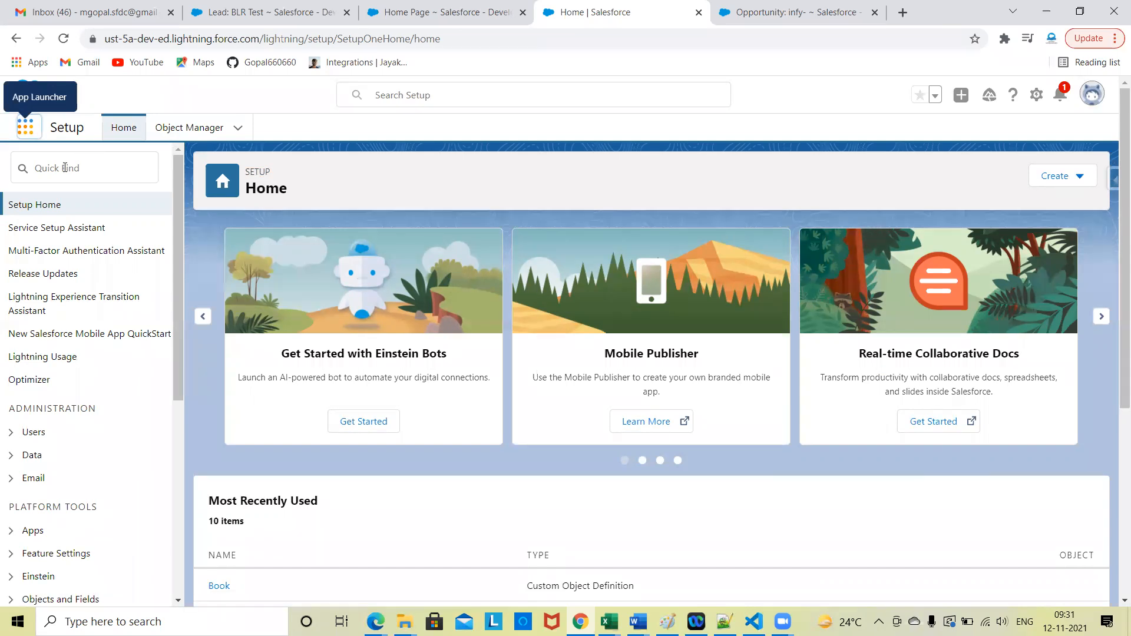
Step: Show the list of available apps on the BLR Test lead's Classic page for comparison
left_click(289, 9)
scroll(184, 194, "up", 6)
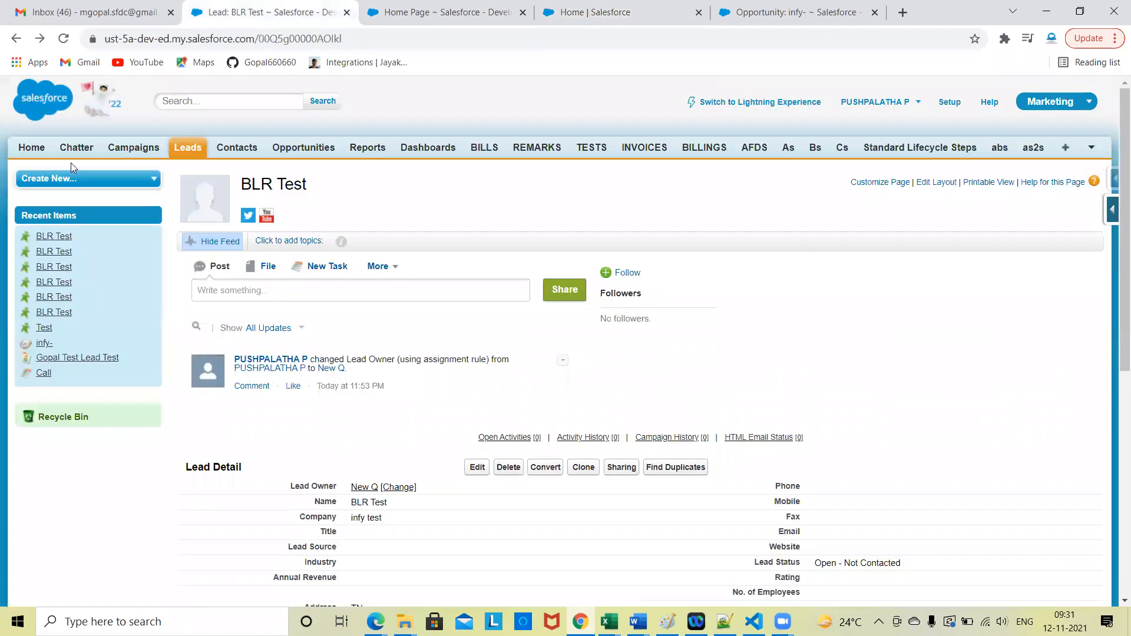
left_click(1052, 105)
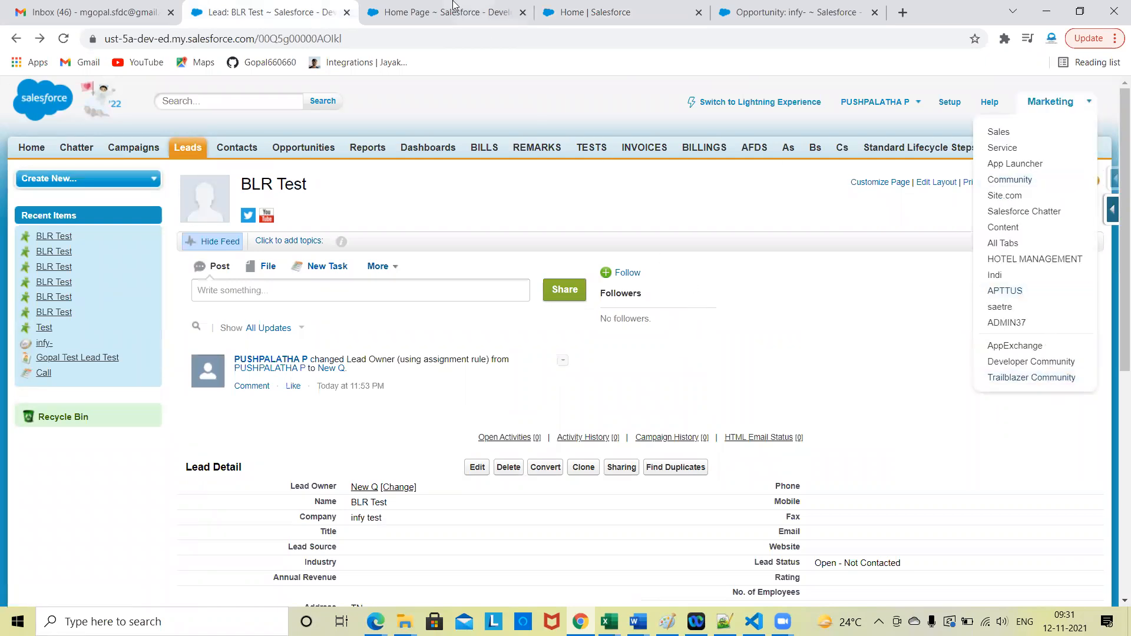
Step: Return to the Lightning Setup browser tab, open Object Manager and review its list of objects
left_click(665, 8)
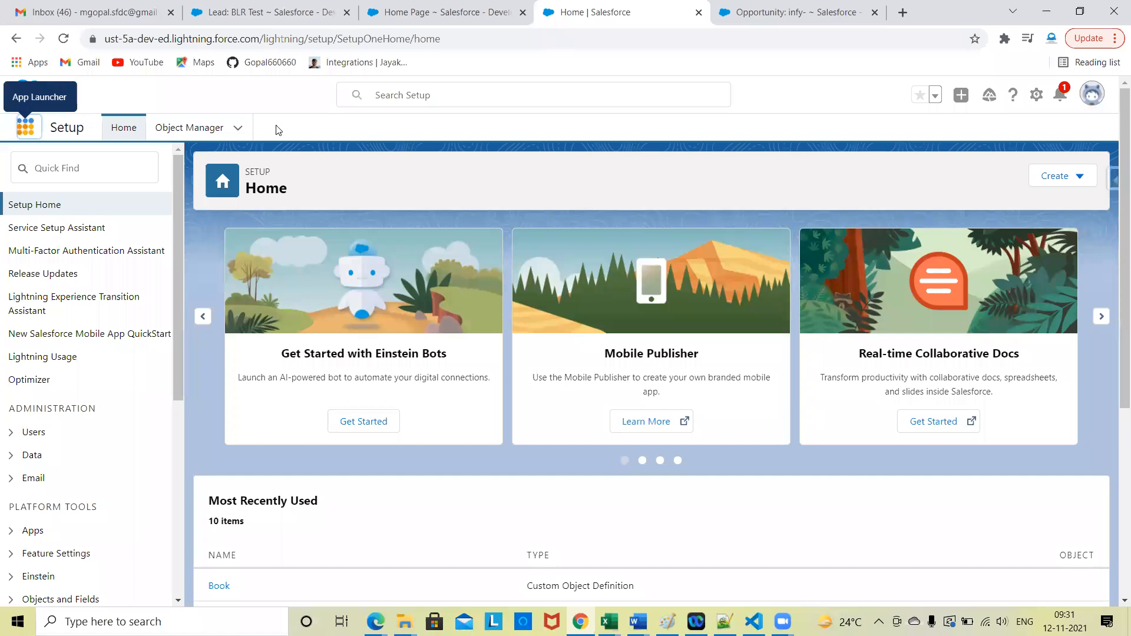
scroll(76, 539, "down", 6)
scroll(75, 539, "up", 6)
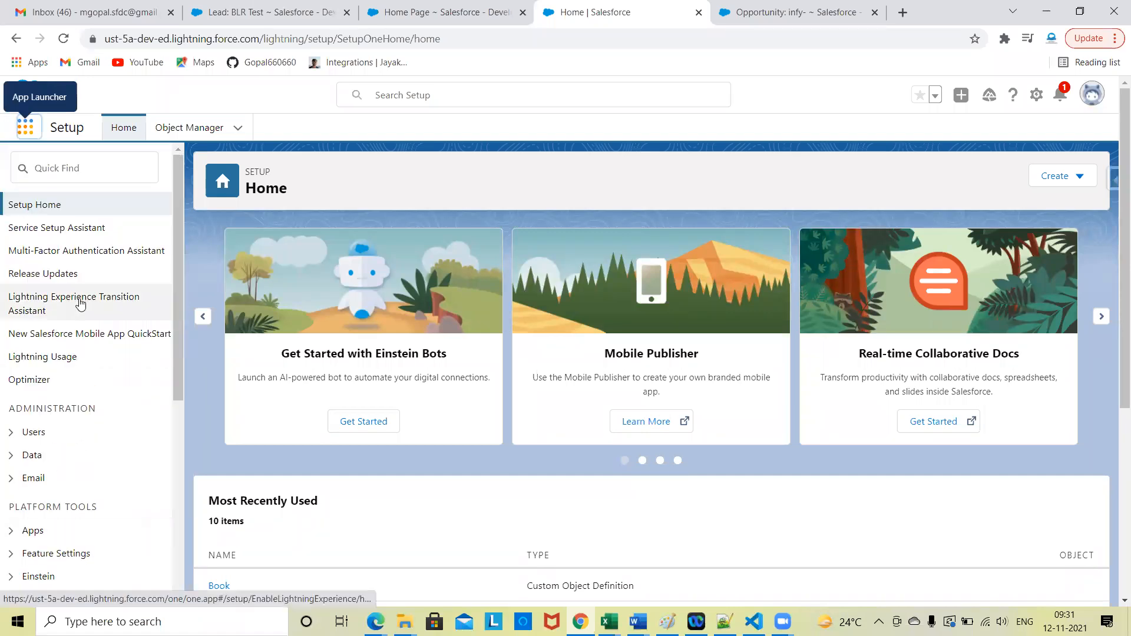
left_click(189, 128)
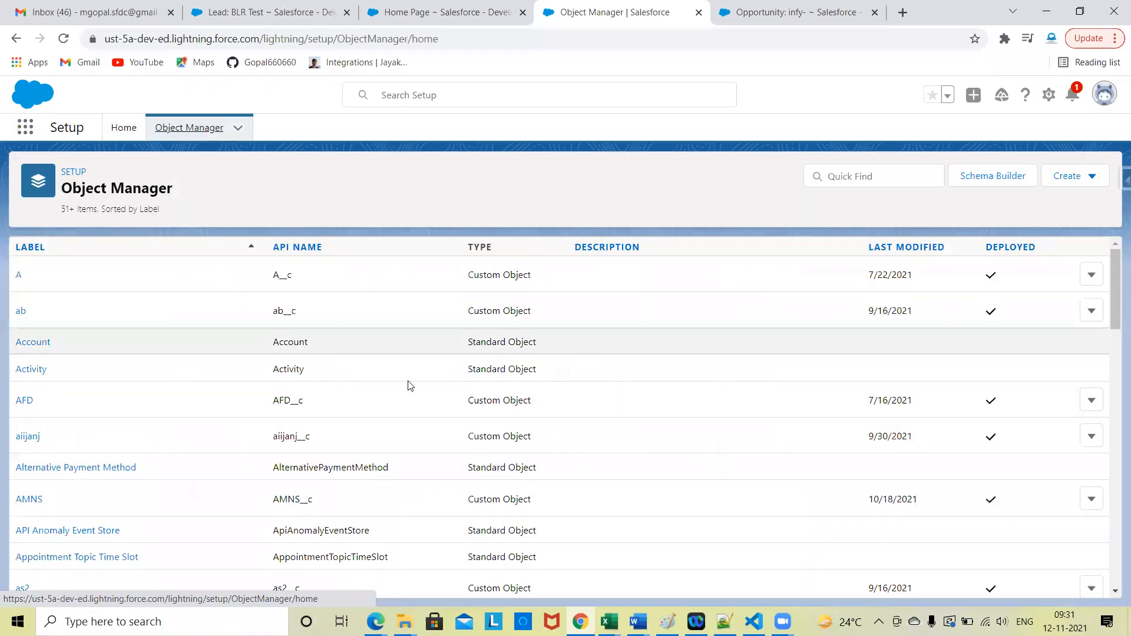
scroll(409, 421, "down", 15)
scroll(410, 425, "up", 15)
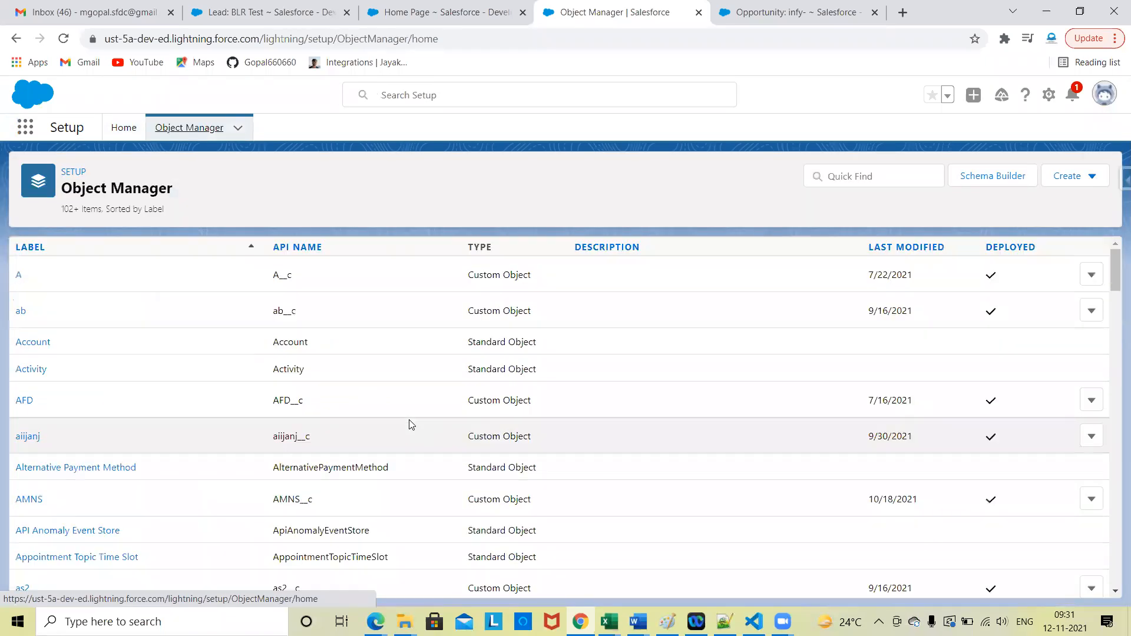
Step: Search Object Manager for "account" and for "book"
left_click(839, 181)
type("account")
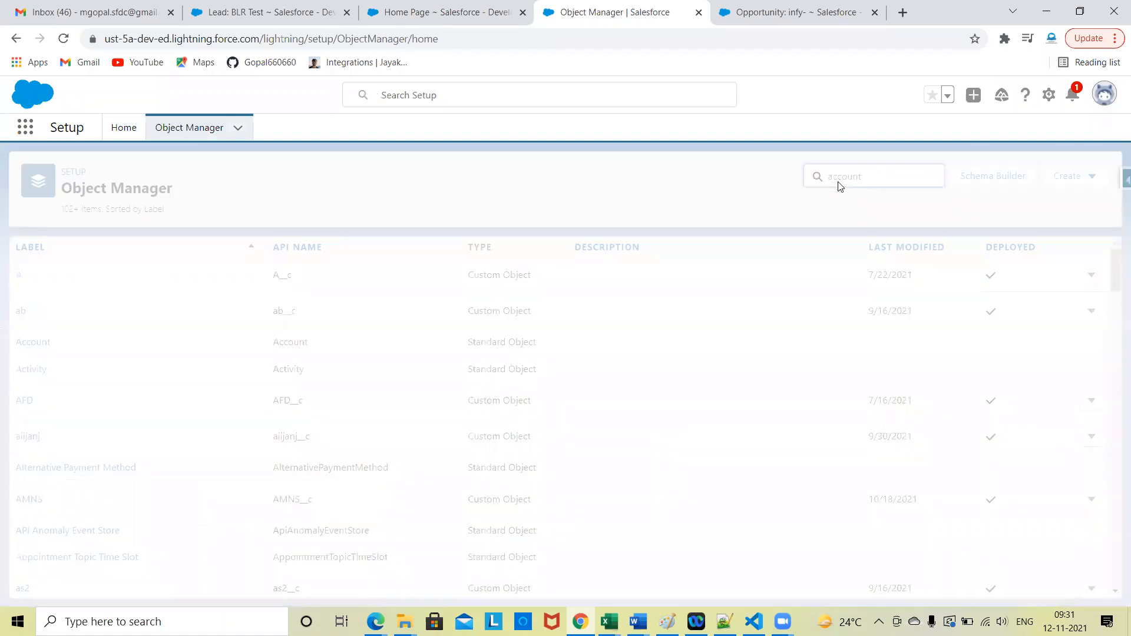
key("BackSpace")
key("BackSpace")
key("BackSpace")
key("BackSpace")
key("BackSpace")
key("BackSpace")
key("BackSpace")
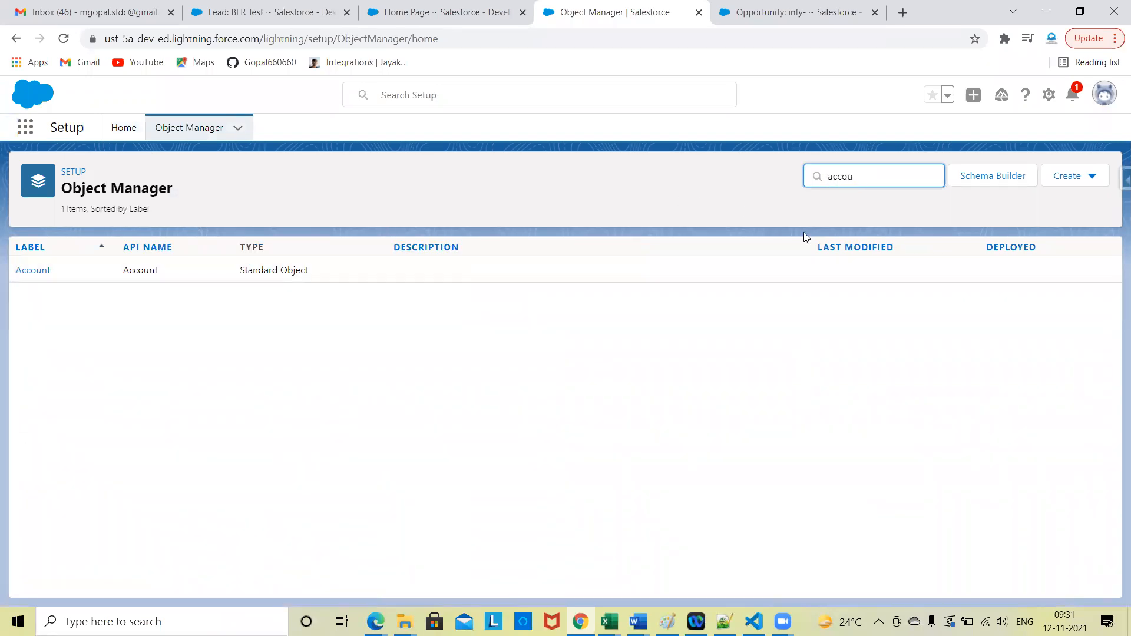
type("books")
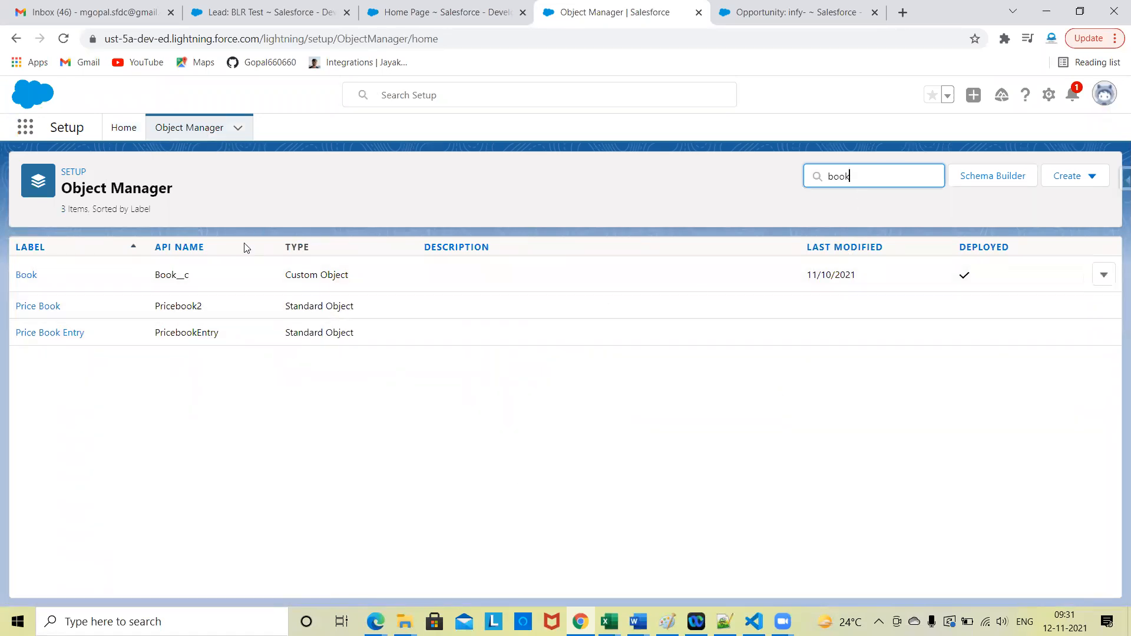
Step: Go back to the Lightning Setup home and compare it with the Classic Setup home page in the other browser tab
left_click(123, 126)
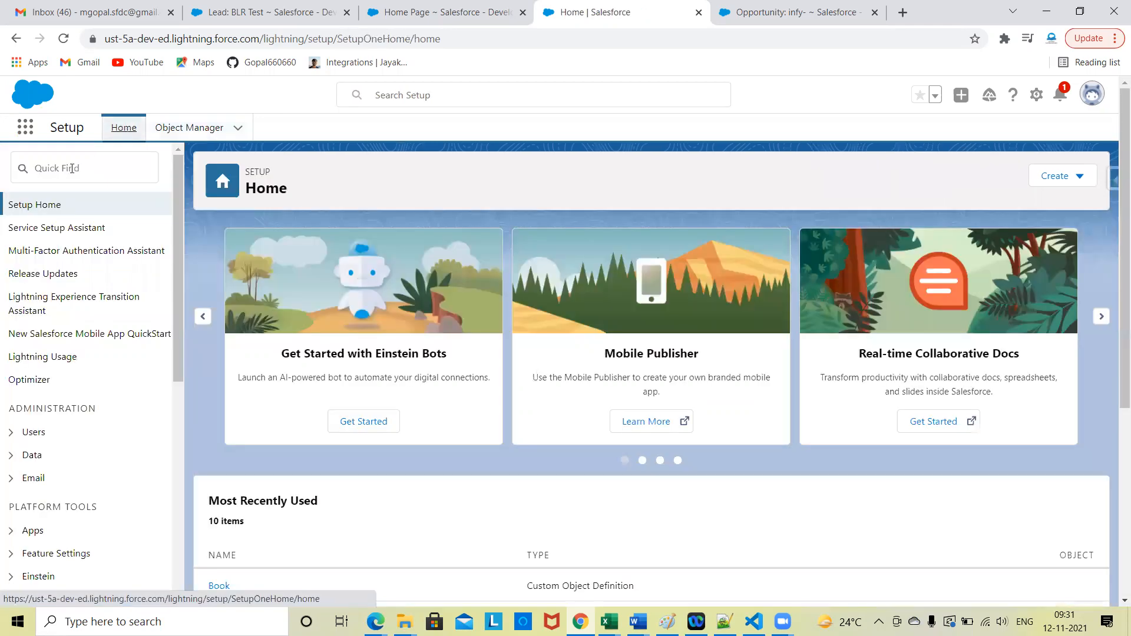
left_click(448, 11)
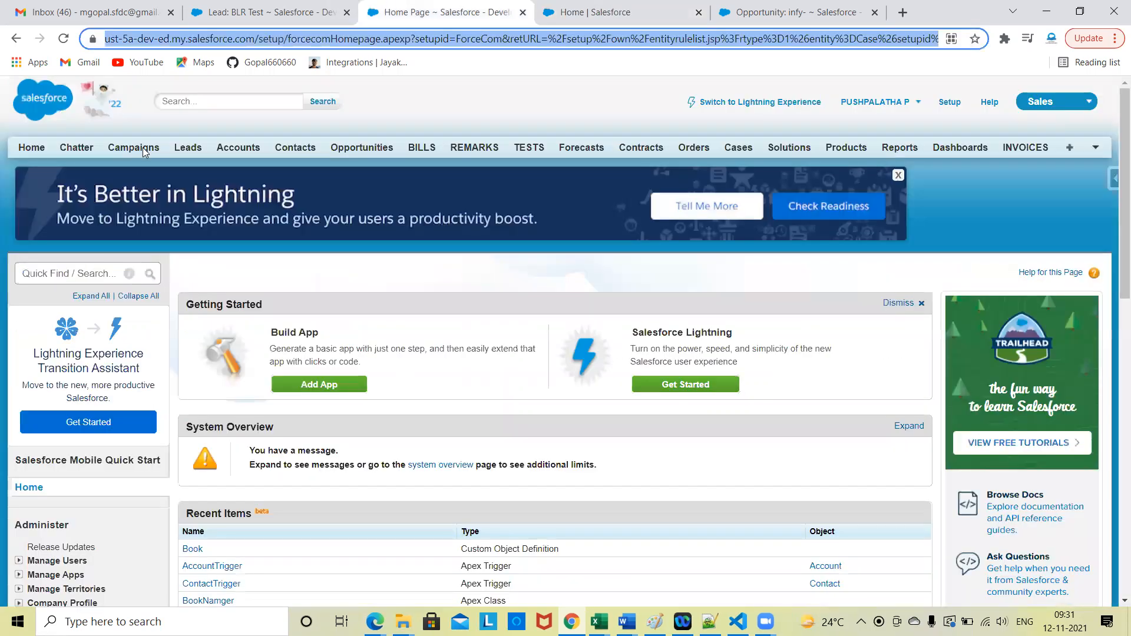
scroll(75, 396, "down", 2)
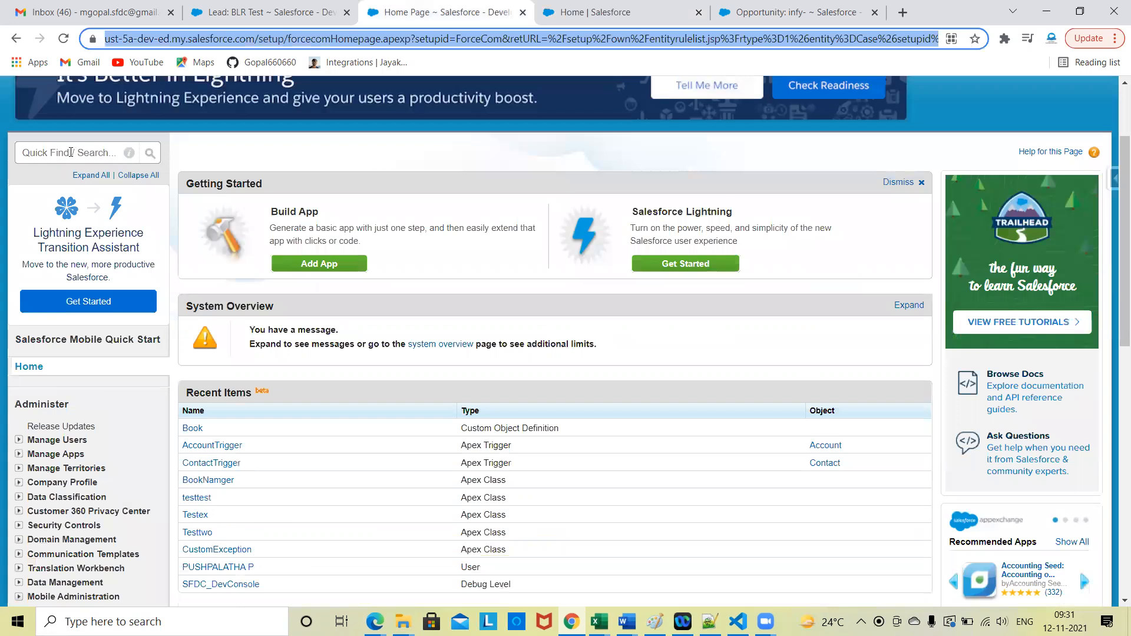
scroll(86, 425, "up", 2)
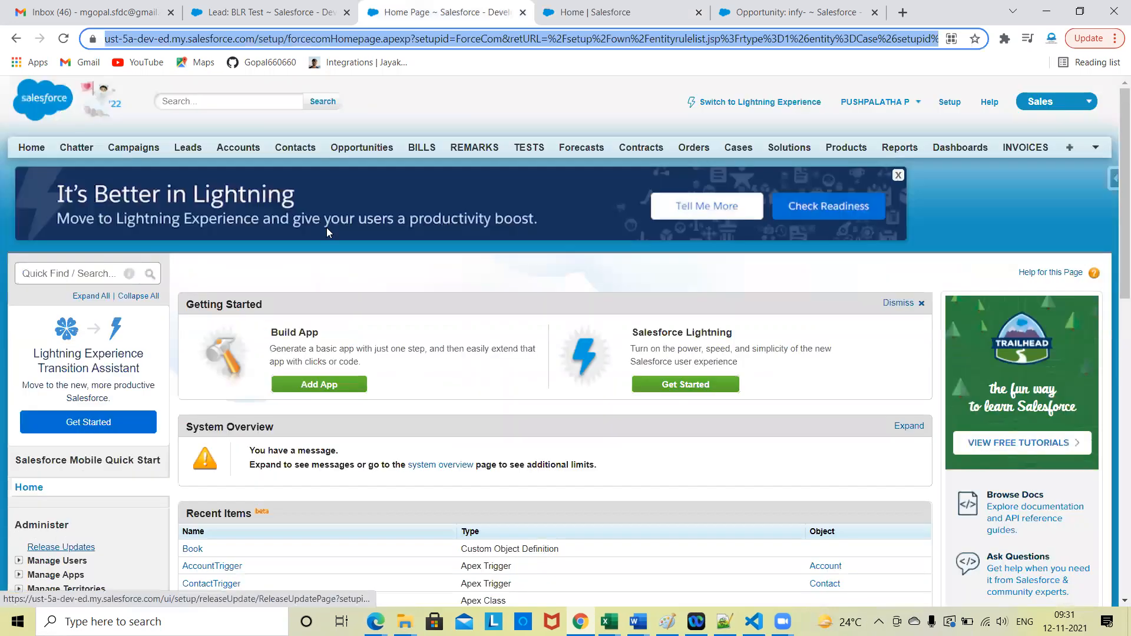
Step: Search for "user" in Lightning Setup and in Classic Setup, and compare the matching settings
left_click(620, 20)
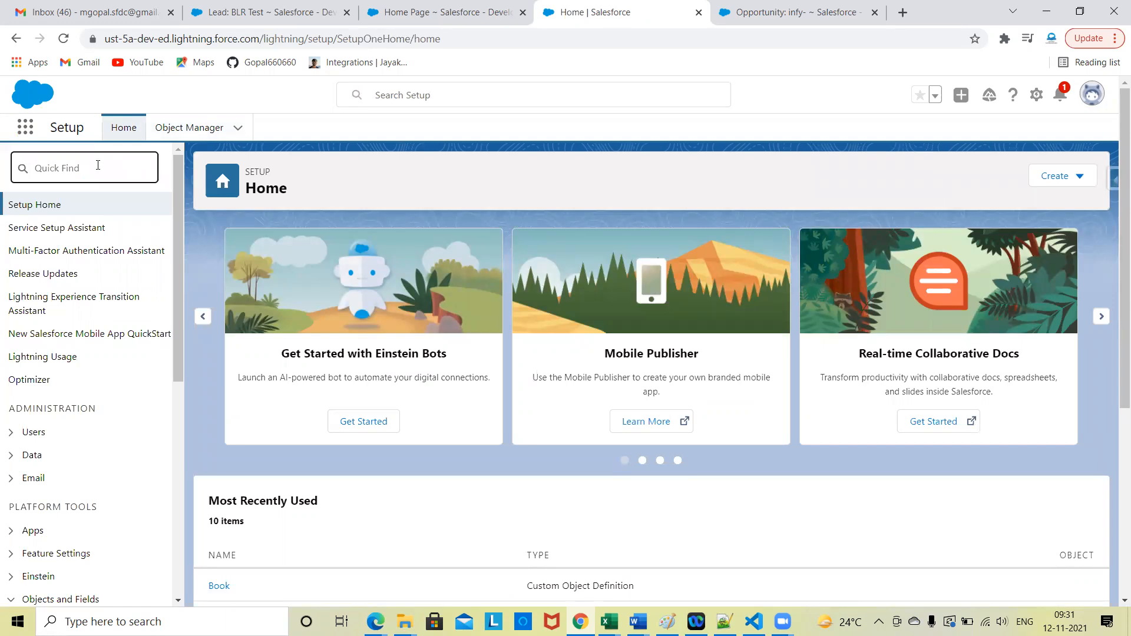
type("user")
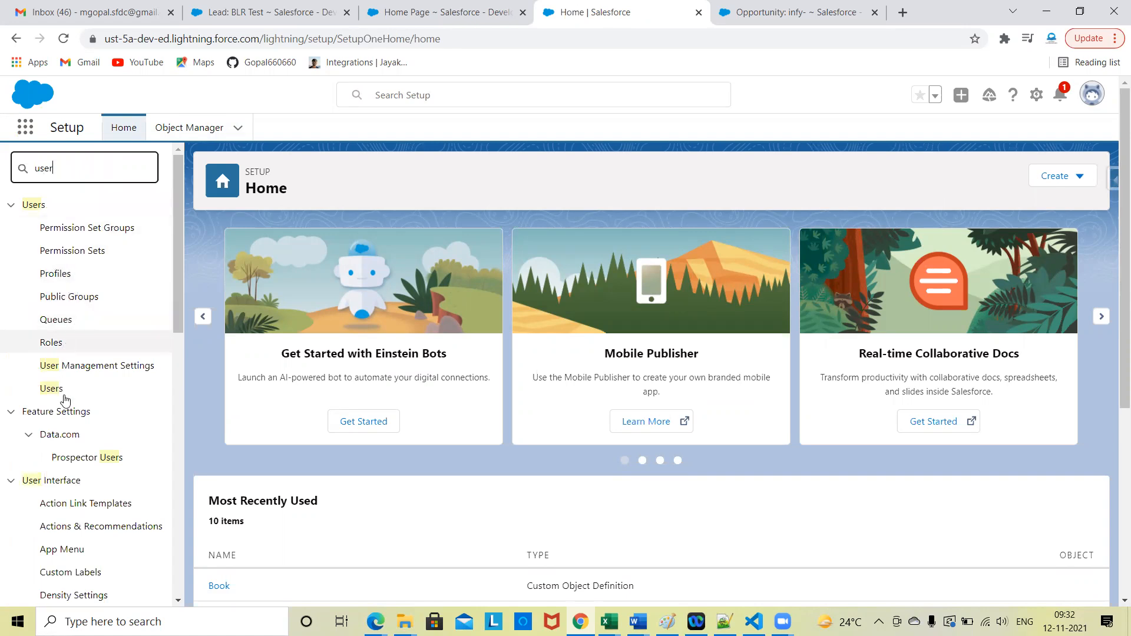
left_click(449, 6)
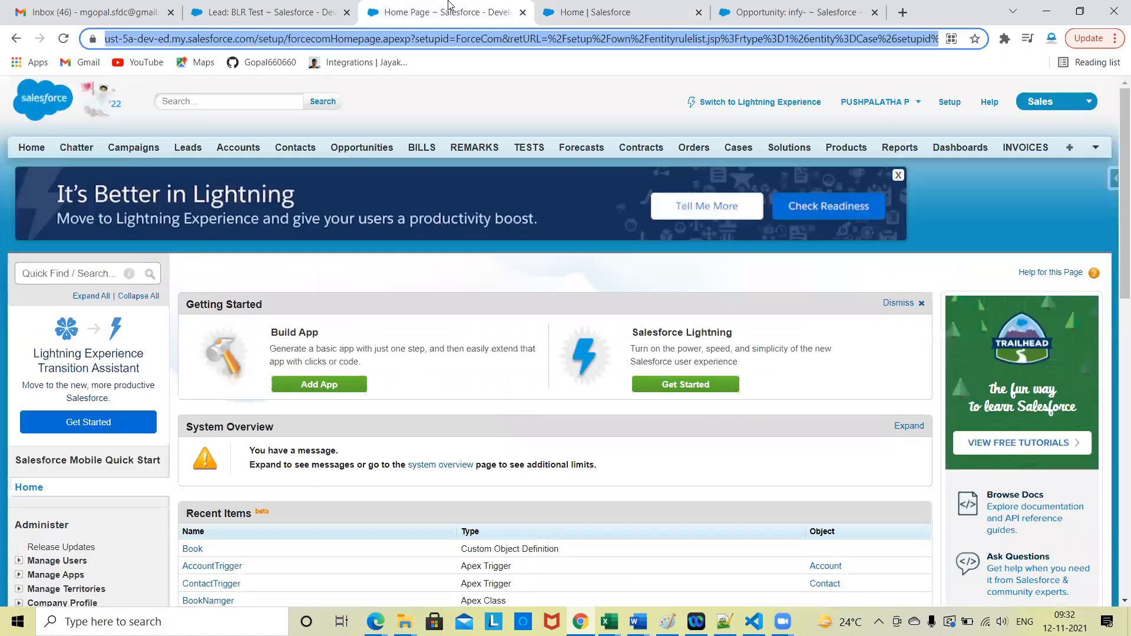
left_click(100, 271)
type("user")
scroll(100, 273, "down", 2)
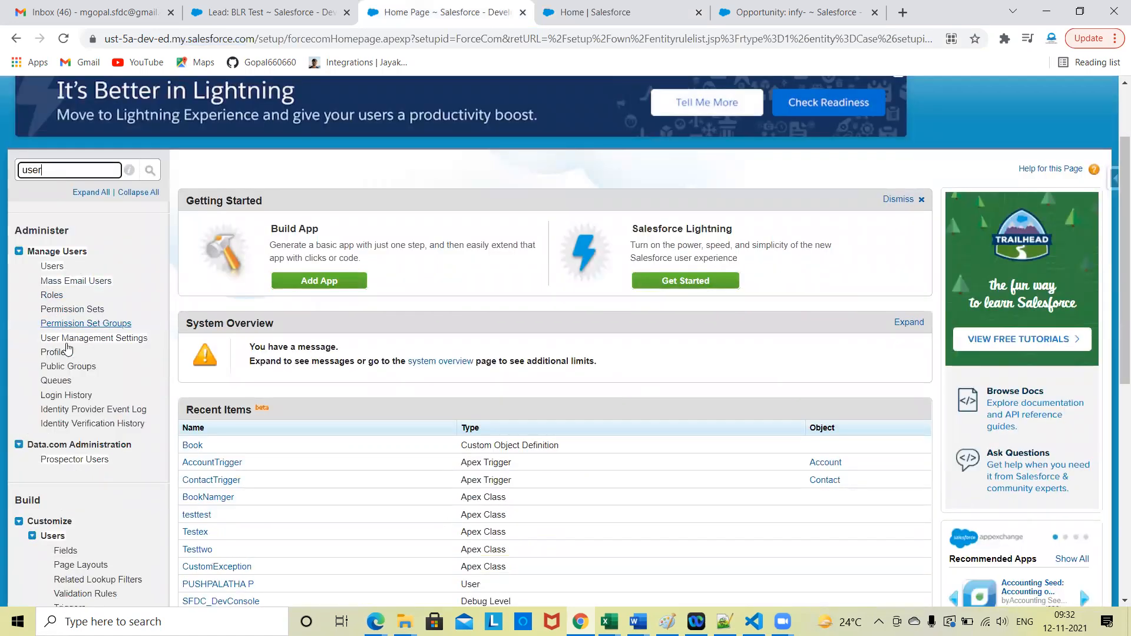
scroll(82, 424, "down", 8)
scroll(109, 321, "up", 10)
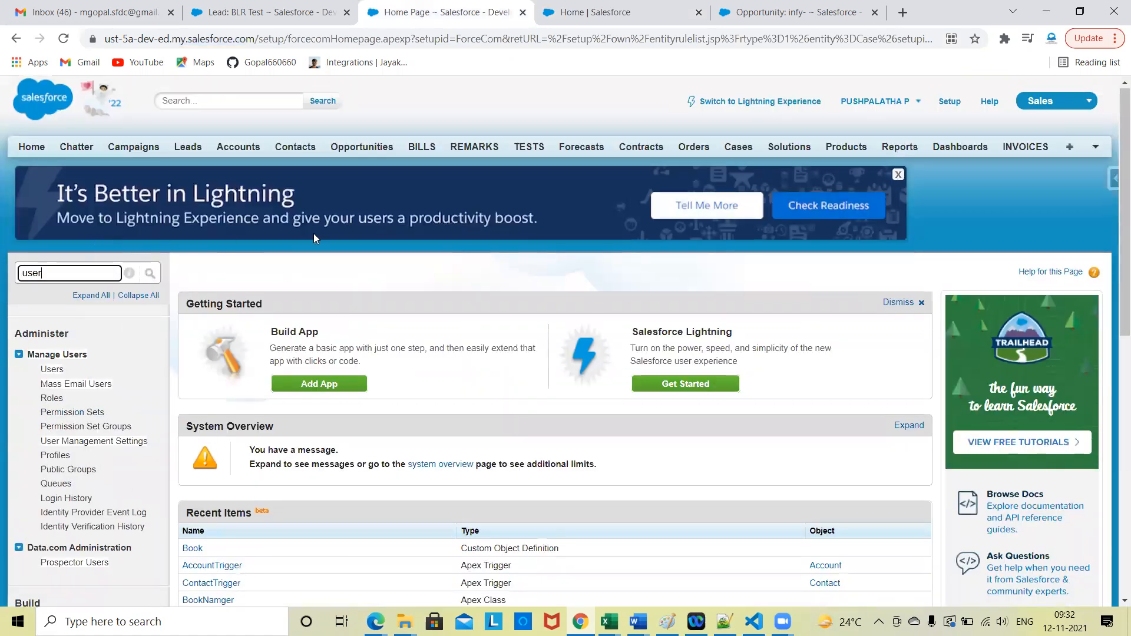
Step: Return to the Lightning Setup home, review its recently used items and search the settings for "object"
left_click(613, 13)
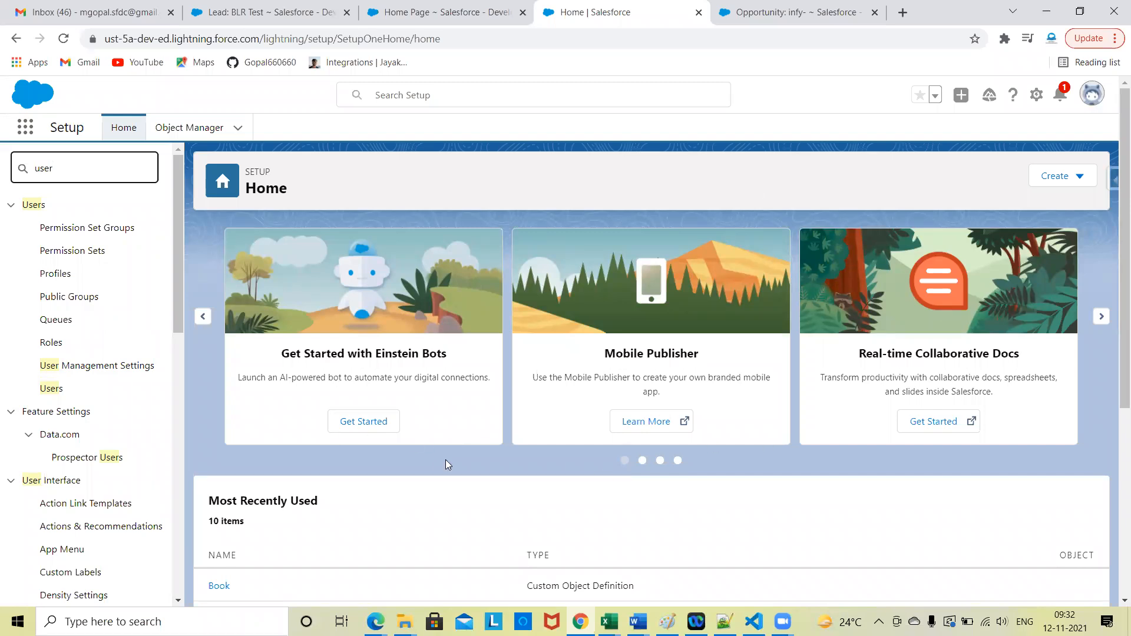
scroll(652, 397, "down", 5)
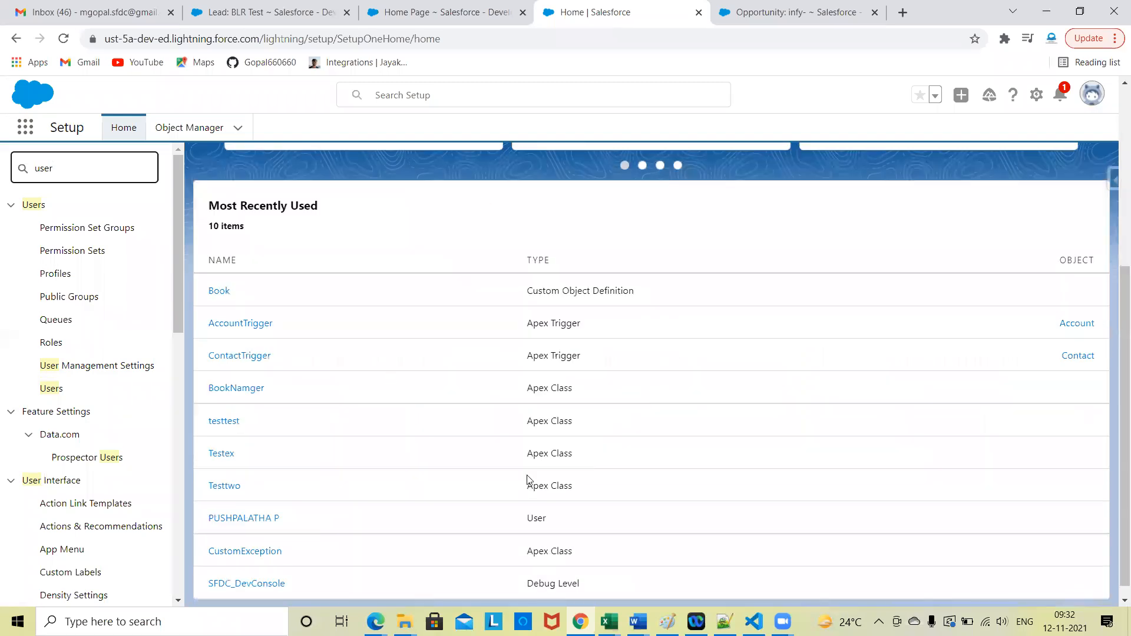
scroll(547, 330, "up", 5)
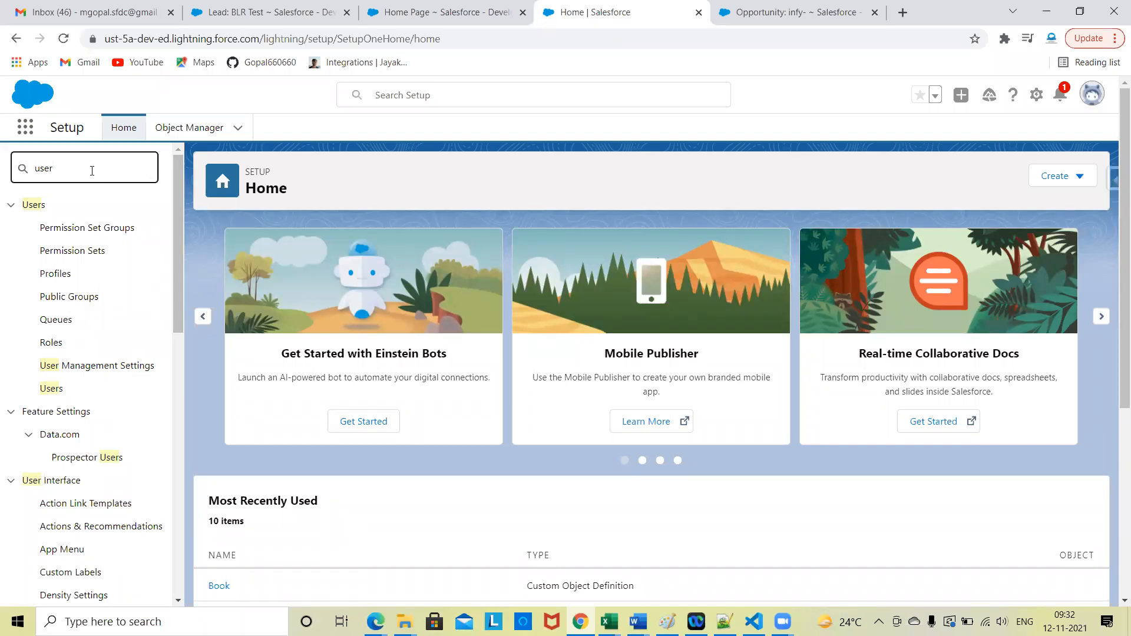
key("BackSpace")
type("ob")
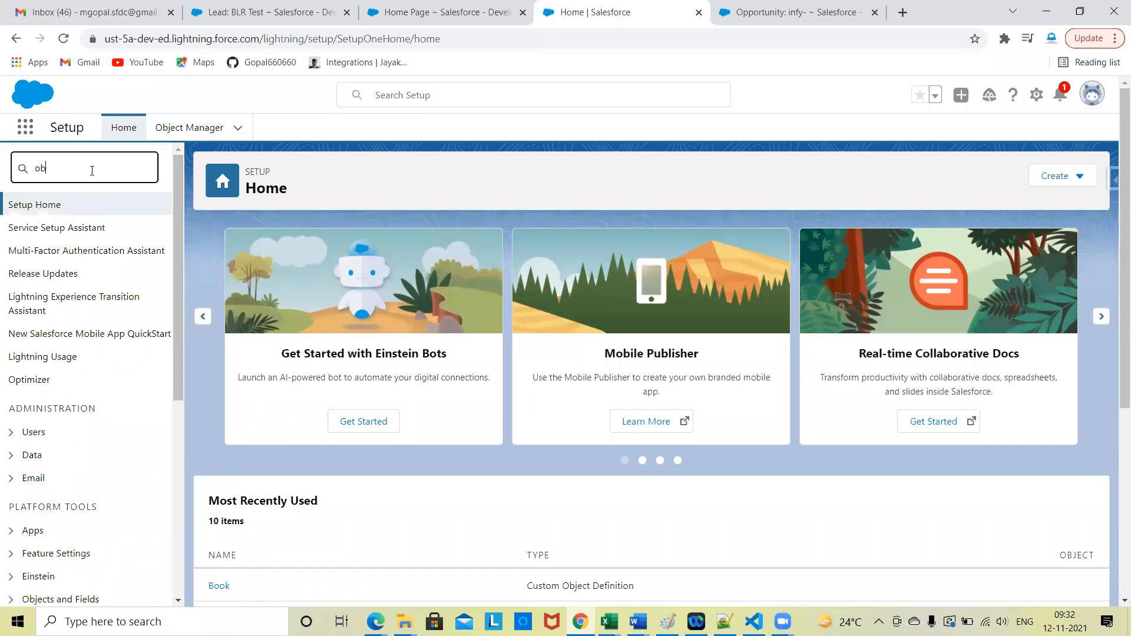
type("ject")
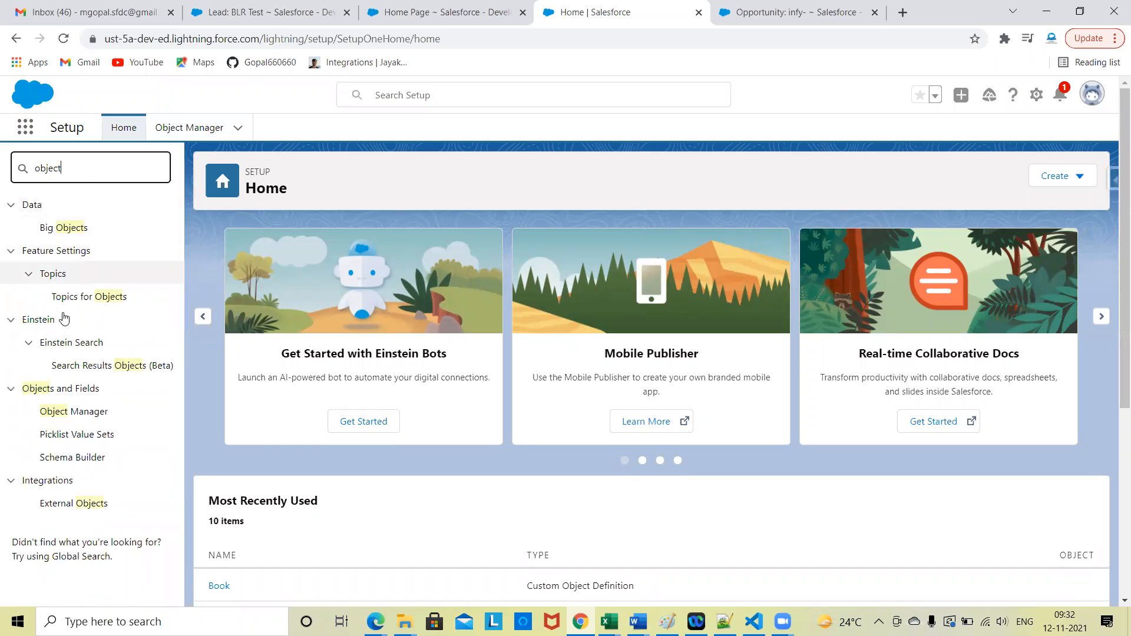
scroll(74, 377, "down", 2)
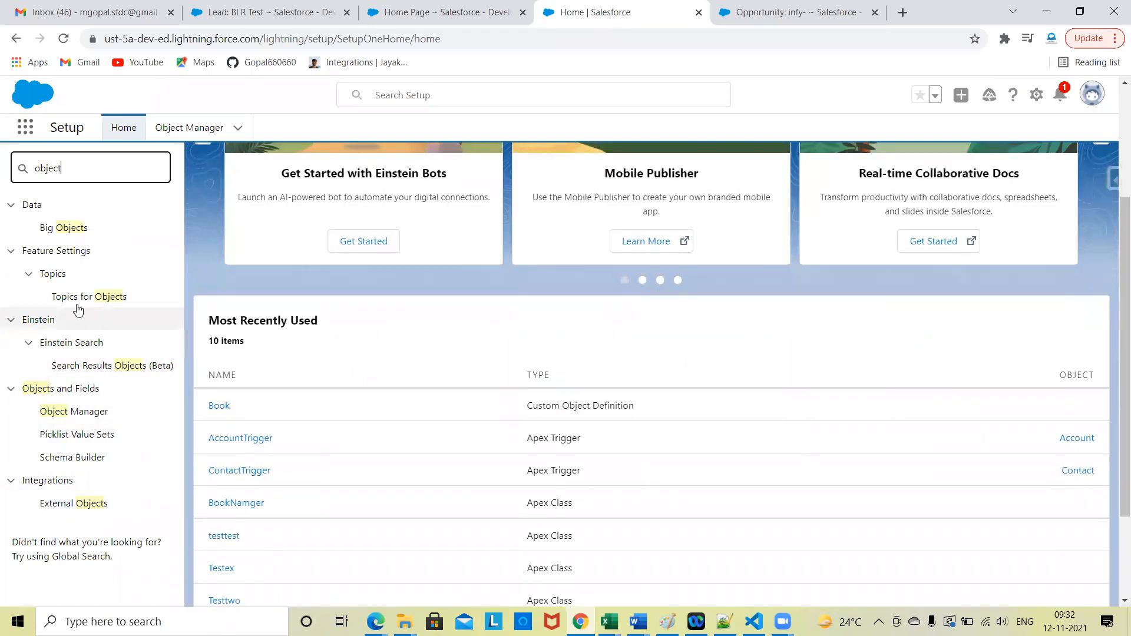
scroll(112, 301, "up", 2)
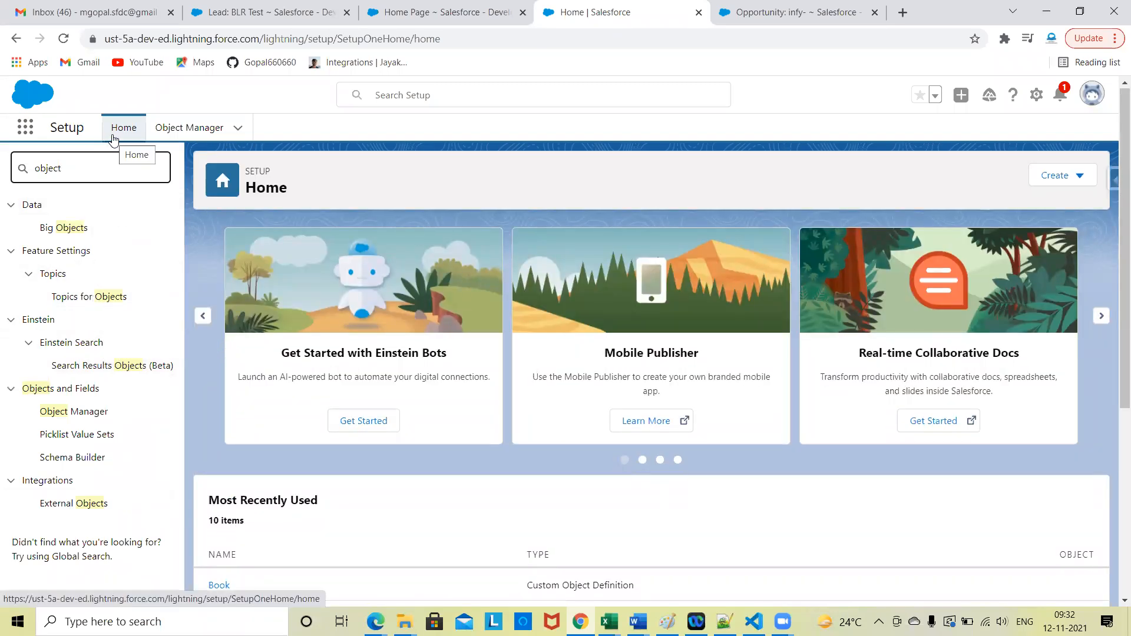
Step: Open the Lightning App Launcher and the app menu in the Classic browser tab, and compare the apps they offer
left_click(25, 127)
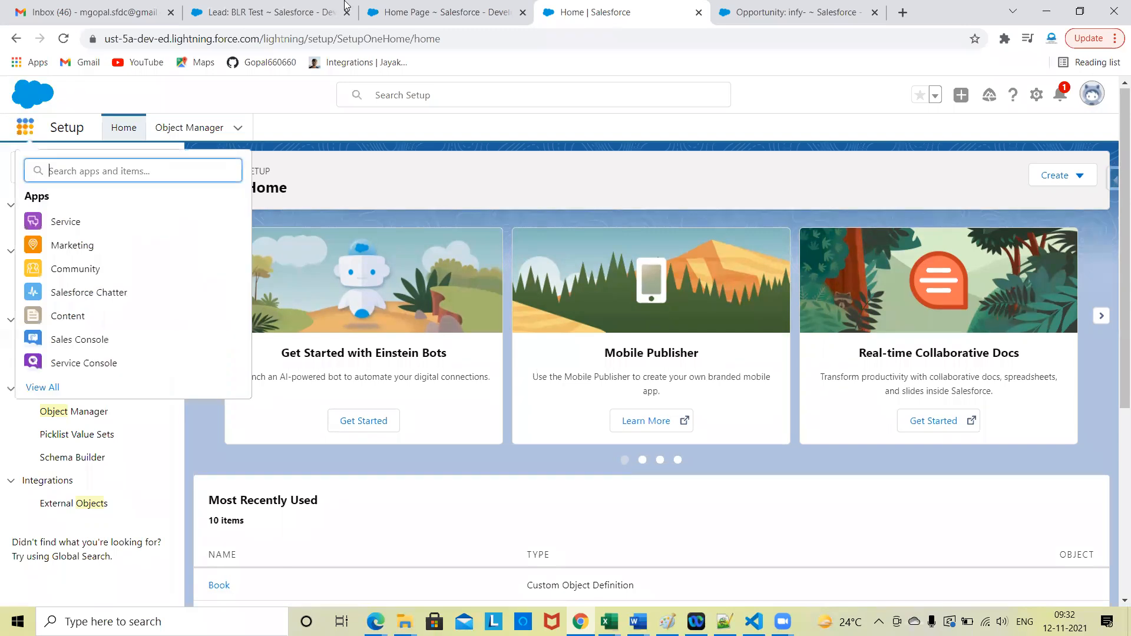
left_click(441, 7)
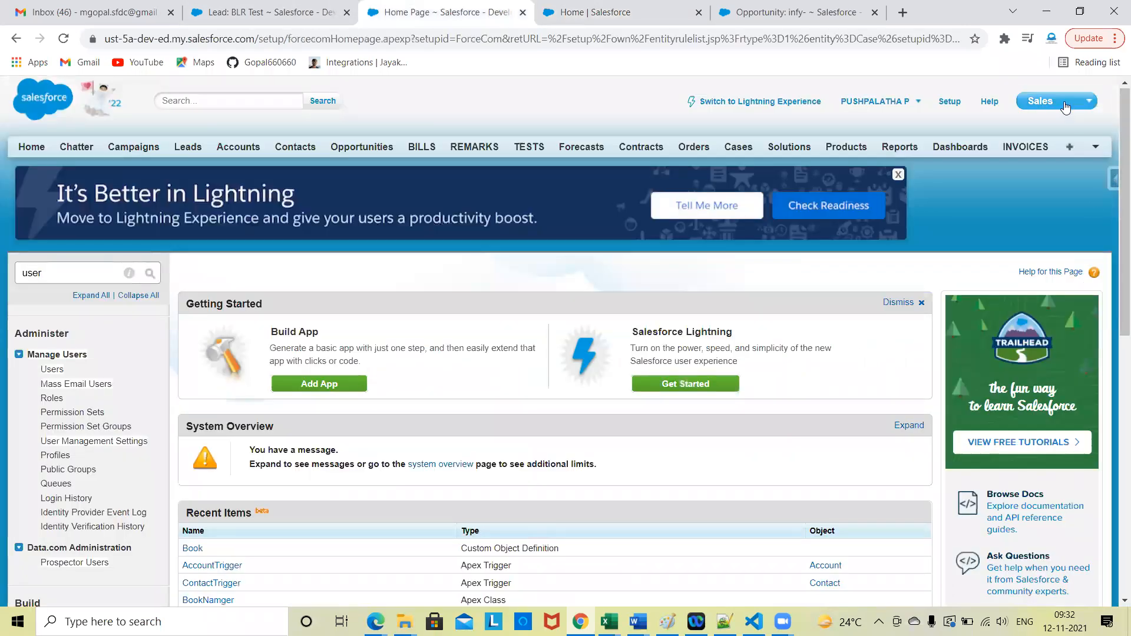
left_click(1041, 101)
left_click(795, 11)
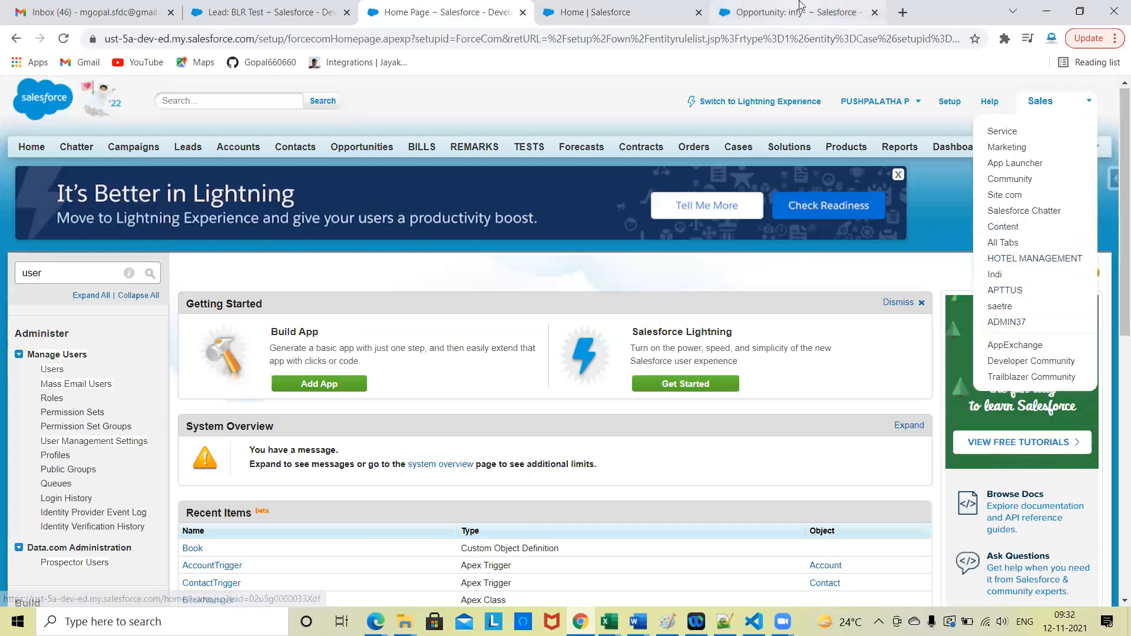
left_click(595, 12)
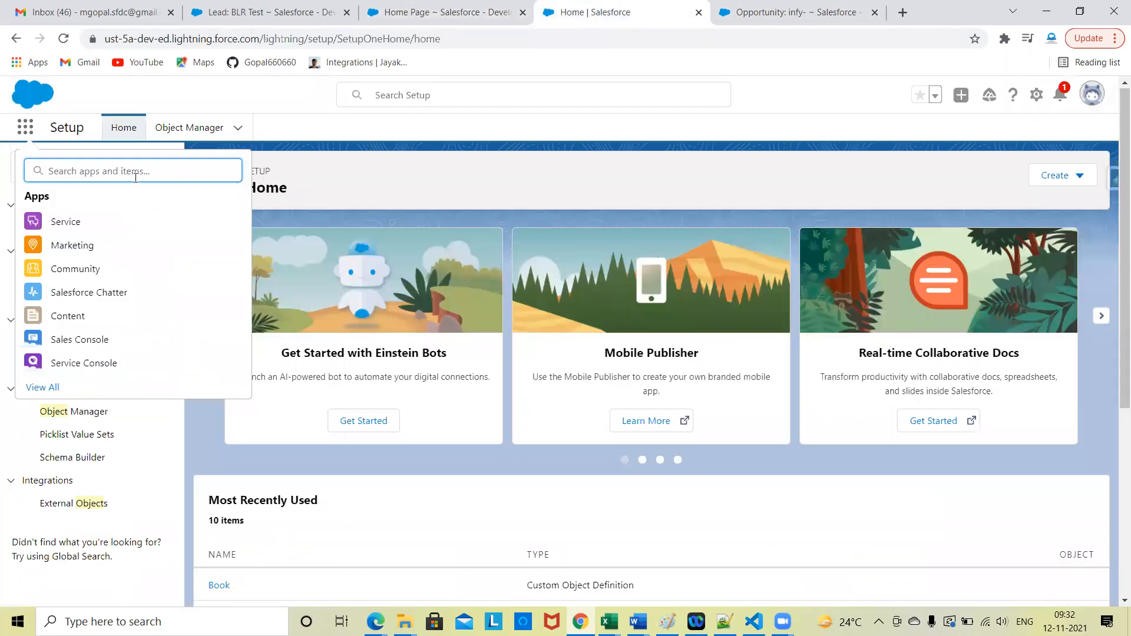
Step: Search the Lightning App Launcher for the hotel app with "hote", "Hot" and "Ho"
type("hote")
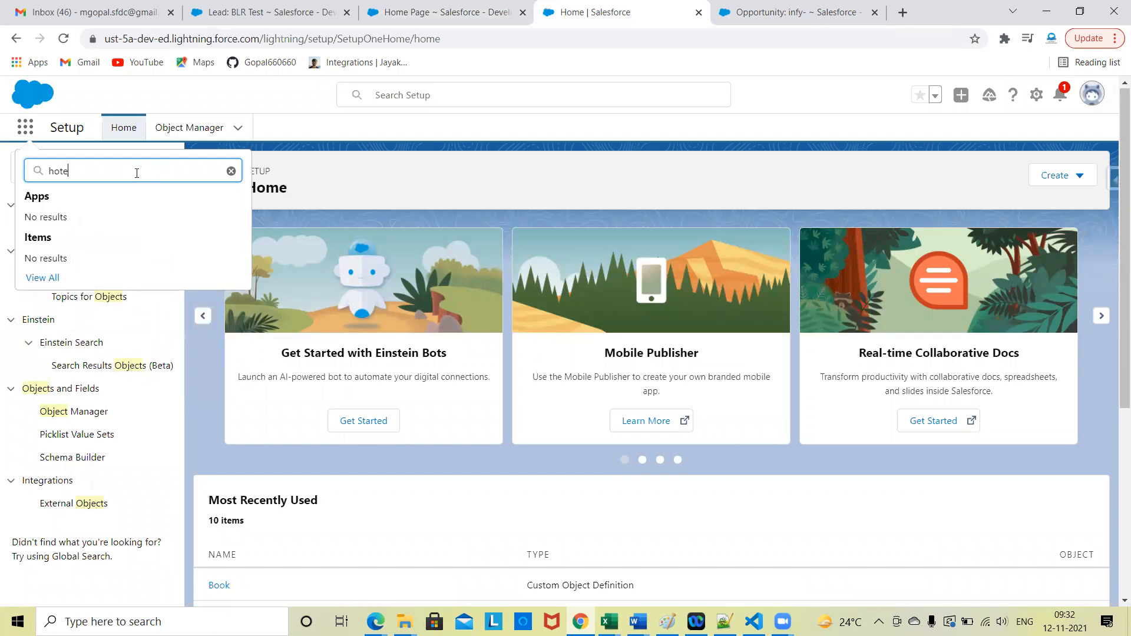
key("BackSpace")
key("BackSpace")
key("BackSpace")
key("BackSpace")
type("Hot")
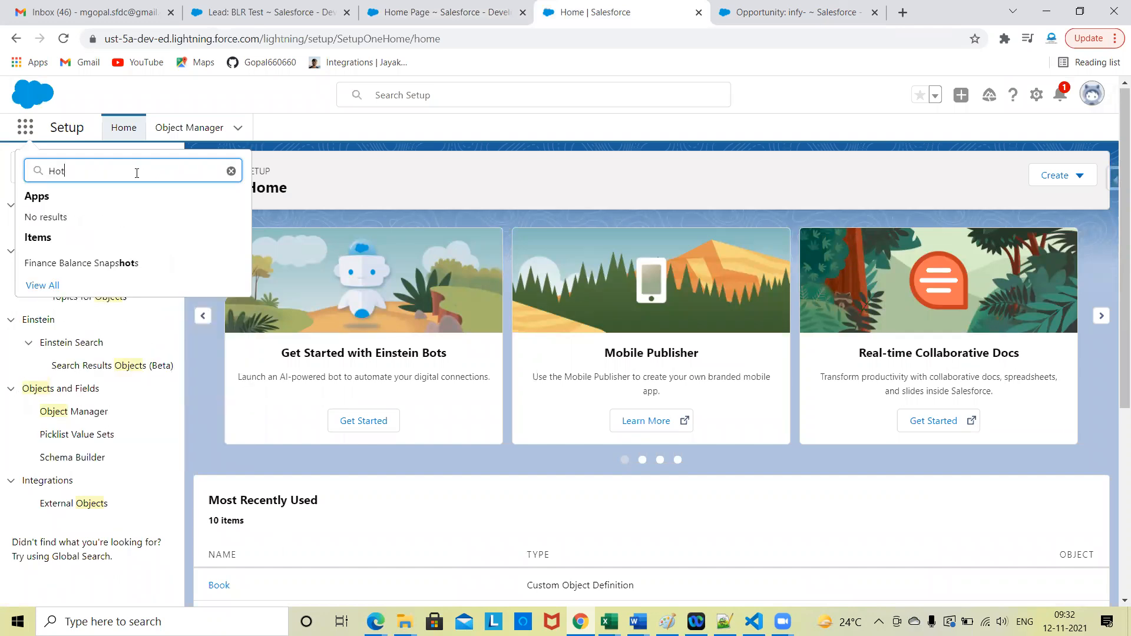
key("BackSpace")
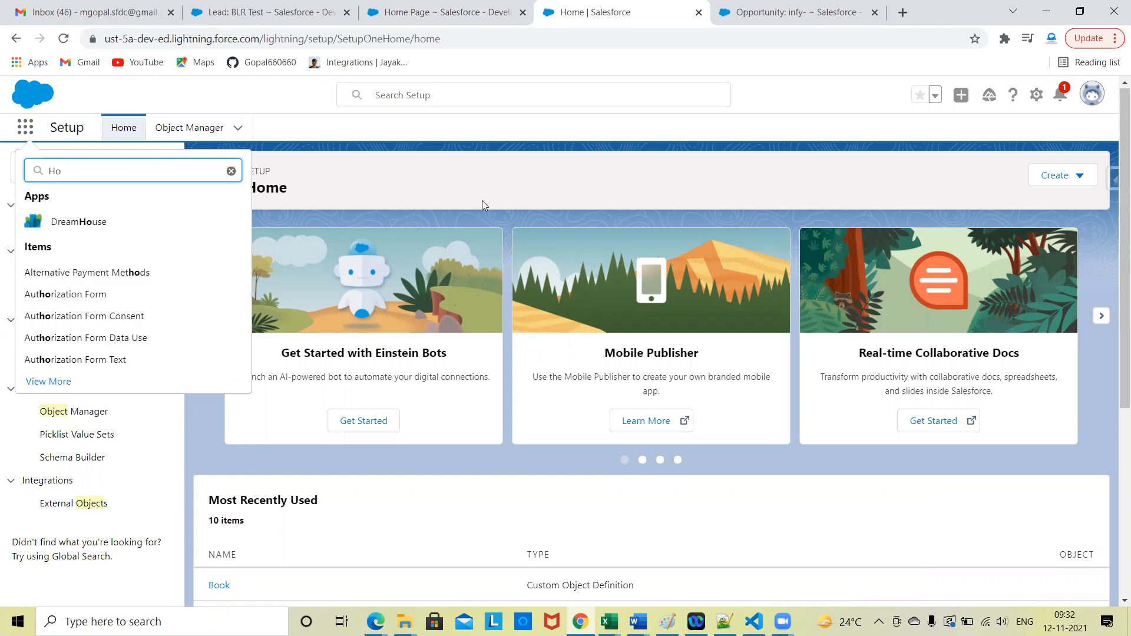
Step: In Classic Setup, search for "apps", go to the Apps list and open the HOTEL MANAGEMENT custom app
left_click(439, 12)
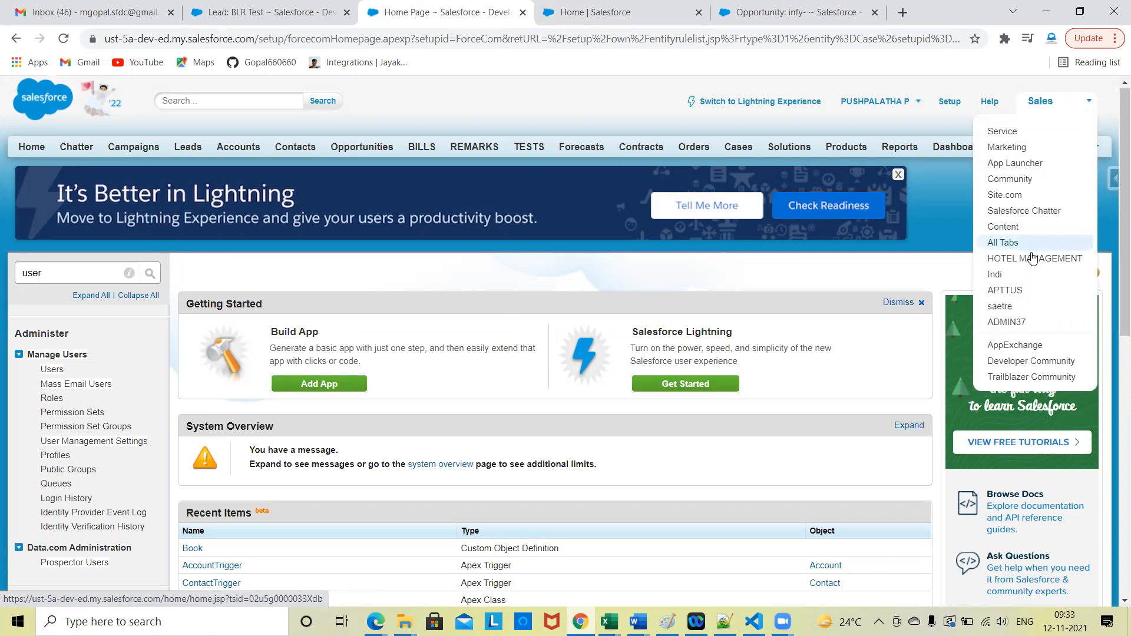
left_click(44, 277)
key("BackSpace")
key("BackSpace")
key("BackSpace")
key("BackSpace")
type("apps")
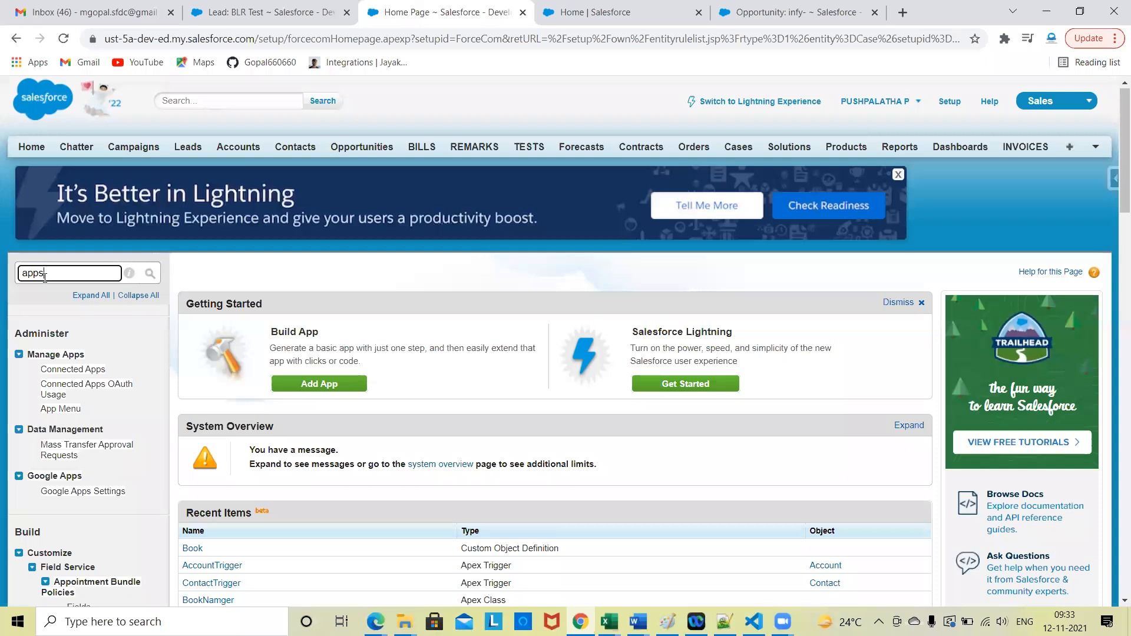
left_click(51, 523)
scroll(315, 360, "down", 4)
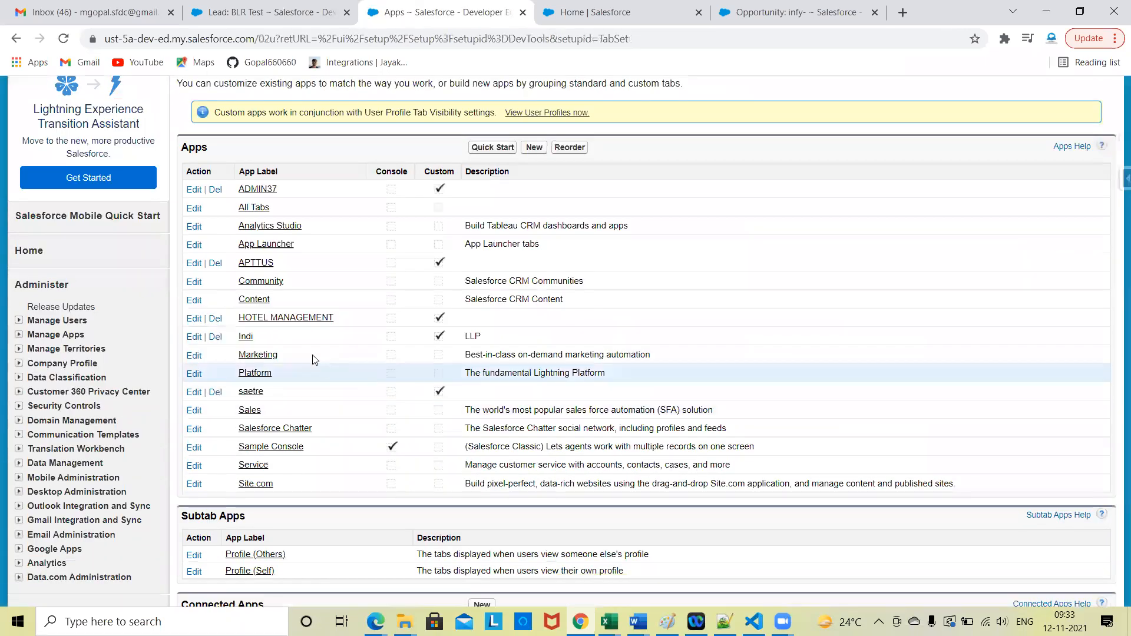
left_click(332, 316)
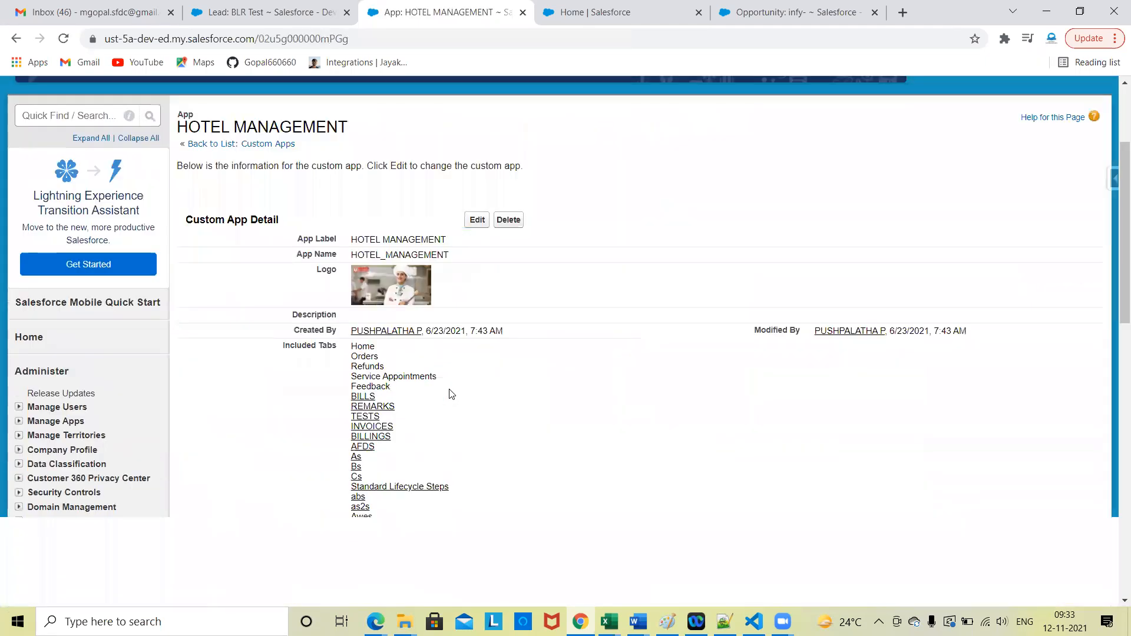
Step: Edit the HOTEL MANAGEMENT app to enable Show in Lightning Experience, and save it
scroll(452, 395, "down", 1)
left_click(475, 163)
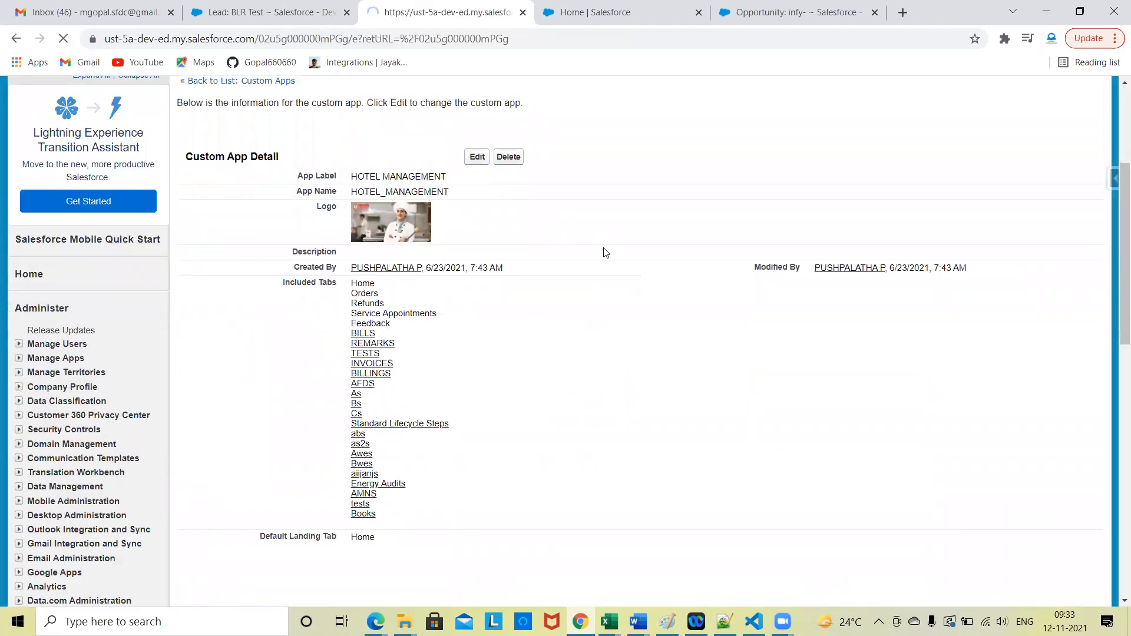
scroll(640, 375, "down", 5)
scroll(640, 375, "down", 3)
scroll(639, 374, "down", 3)
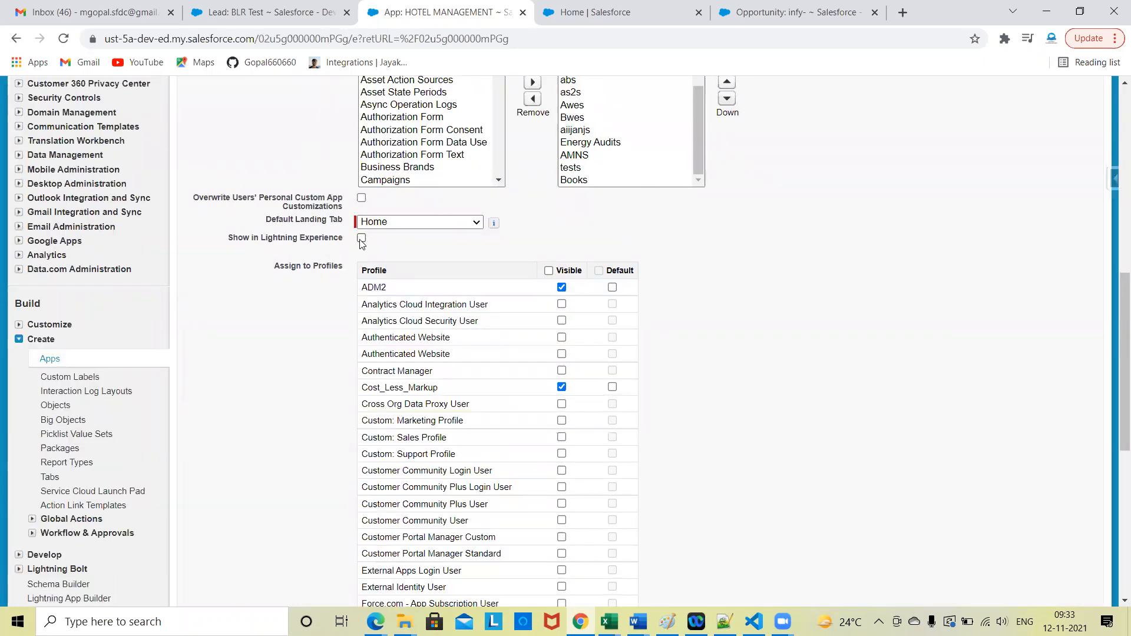
scroll(301, 322, "up", 8)
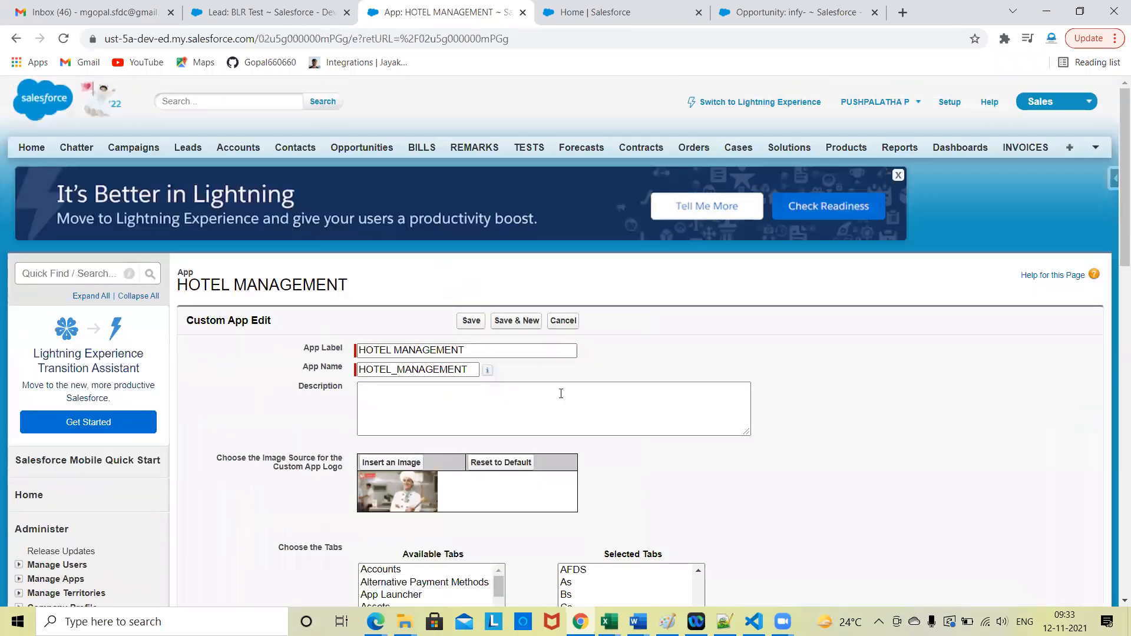
left_click(651, 8)
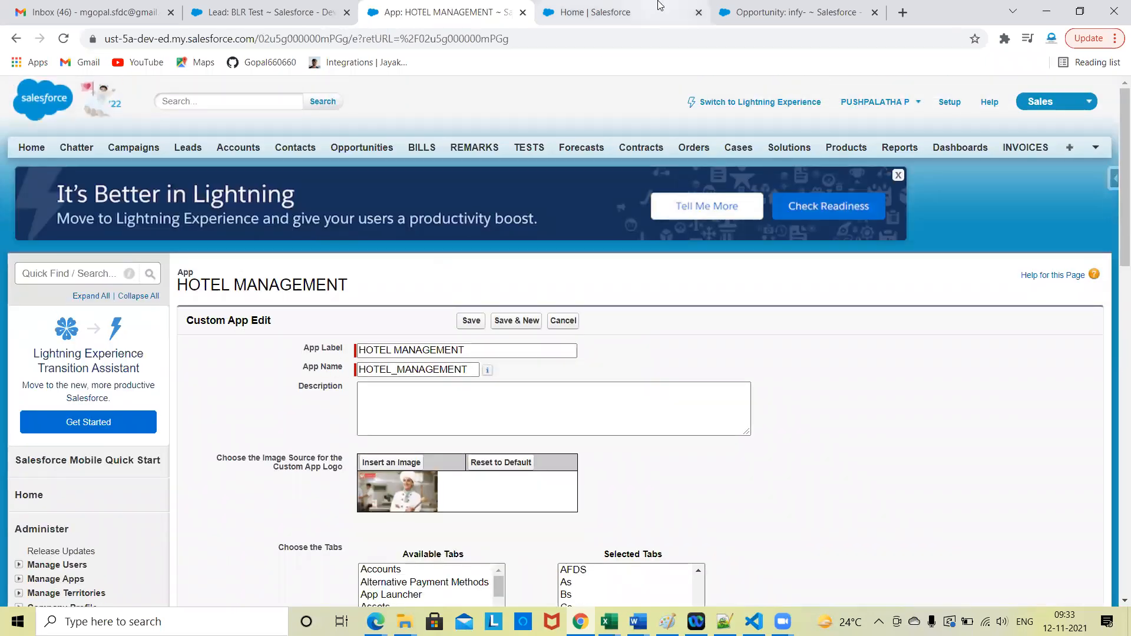
left_click(397, 6)
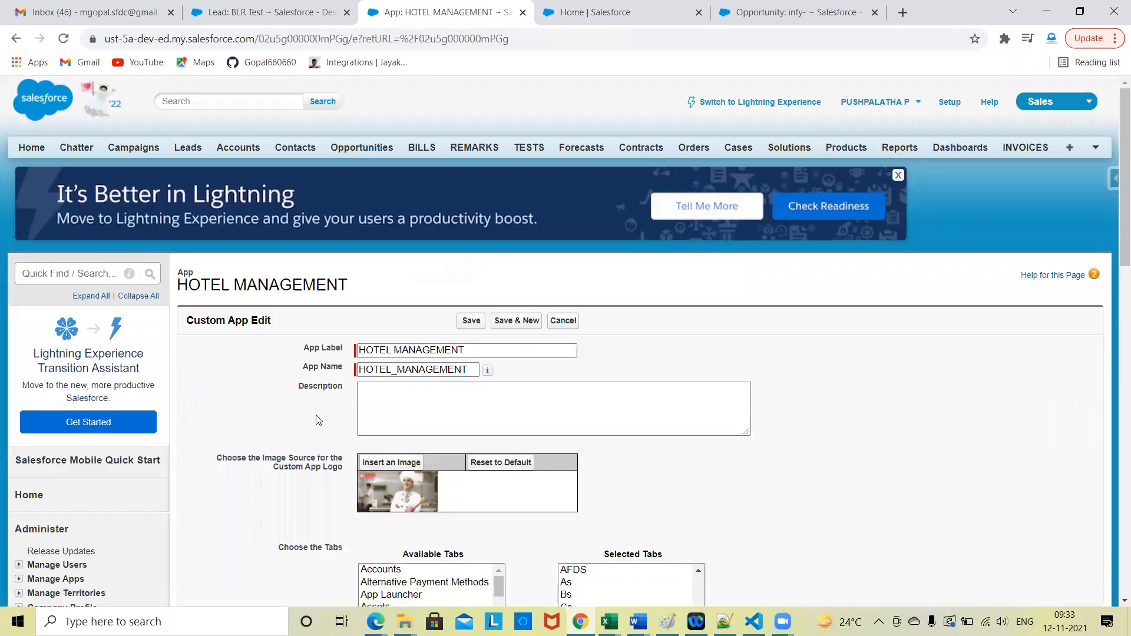
scroll(315, 422, "down", 6)
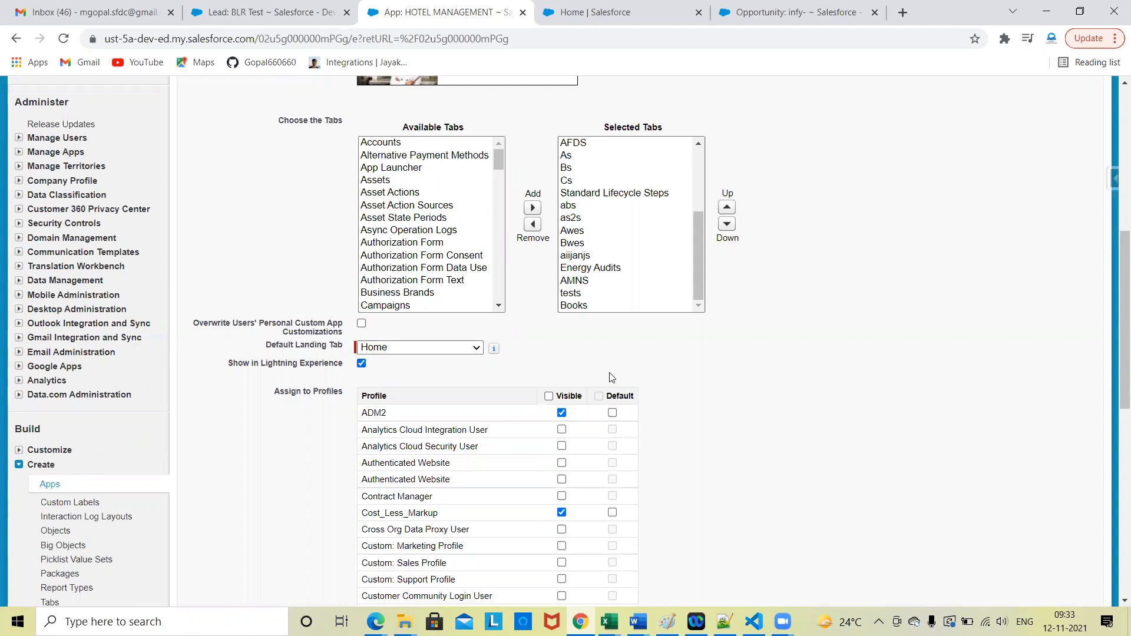
scroll(523, 265, "up", 7)
left_click(472, 320)
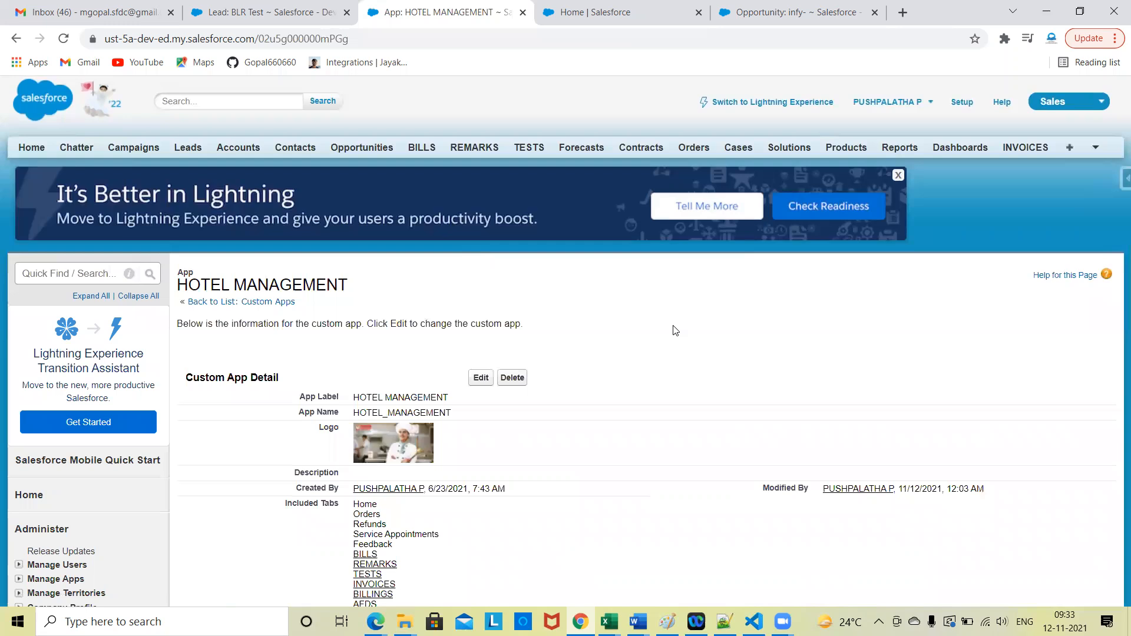
Step: Reload the Lightning page, search the App Launcher for "hote", open HOTEL MANAGEMENT and compare its tabs with the Classic app detail
left_click(594, 6)
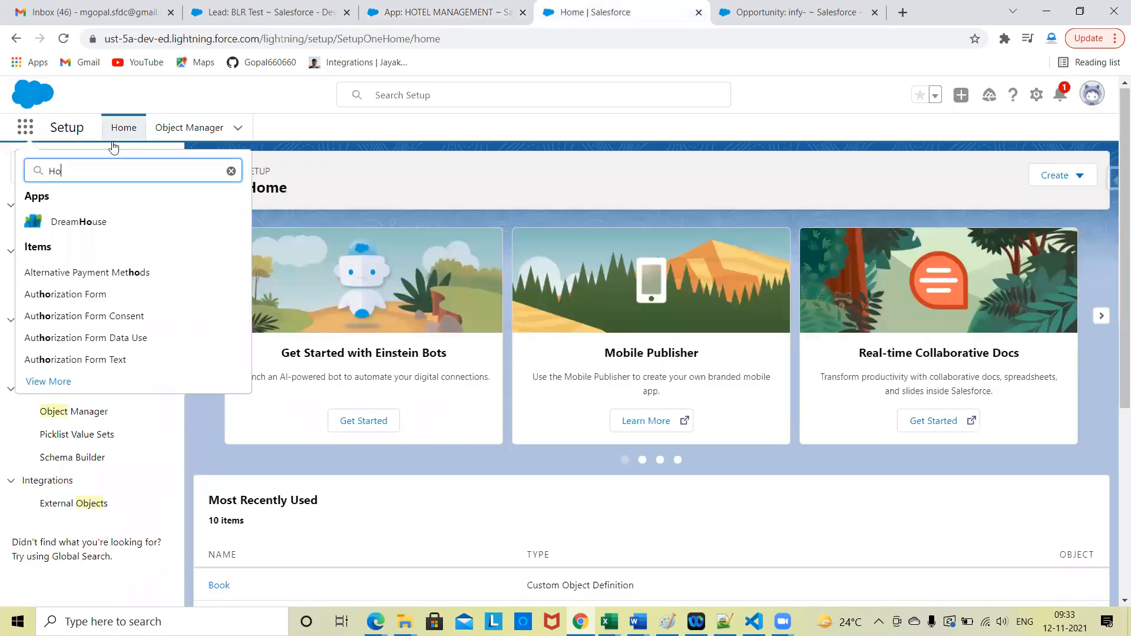
left_click(62, 39)
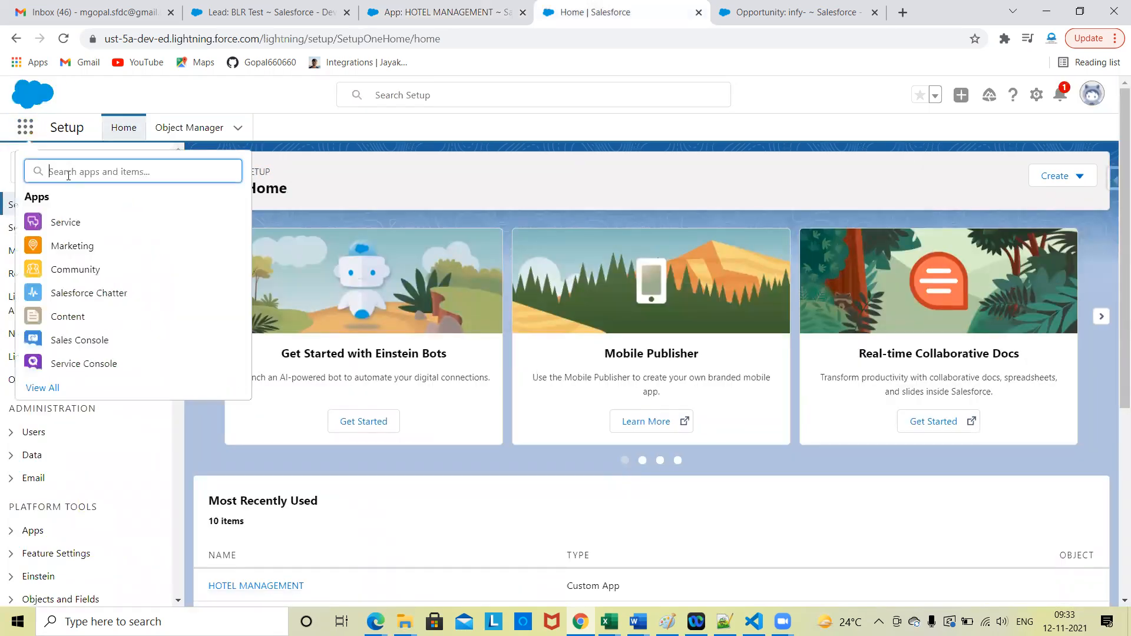
type("hote")
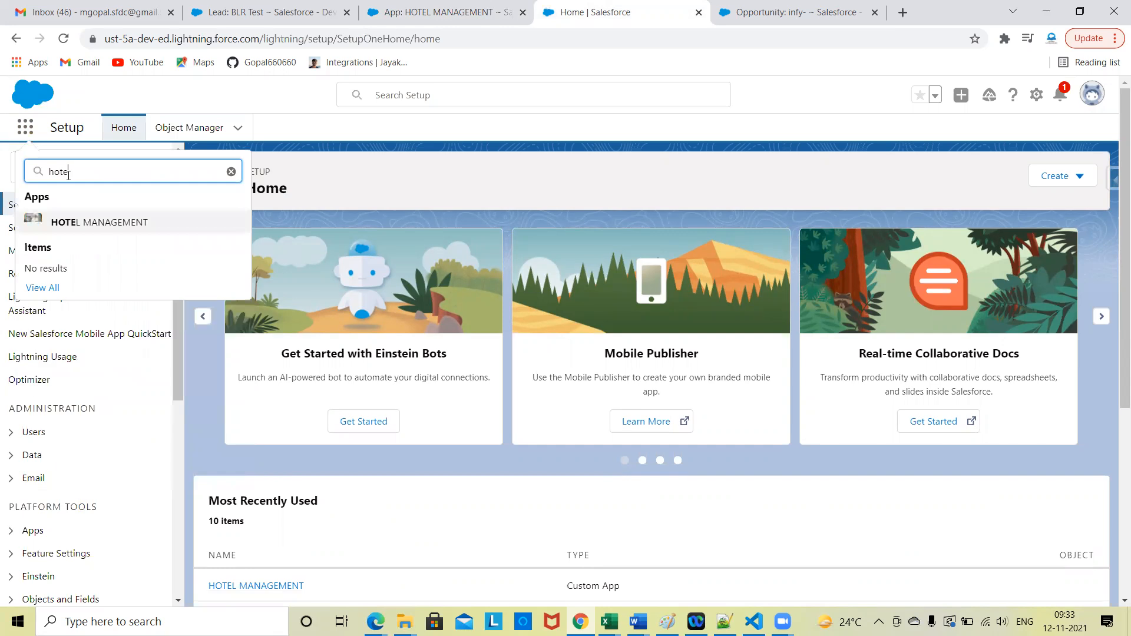
left_click(88, 229)
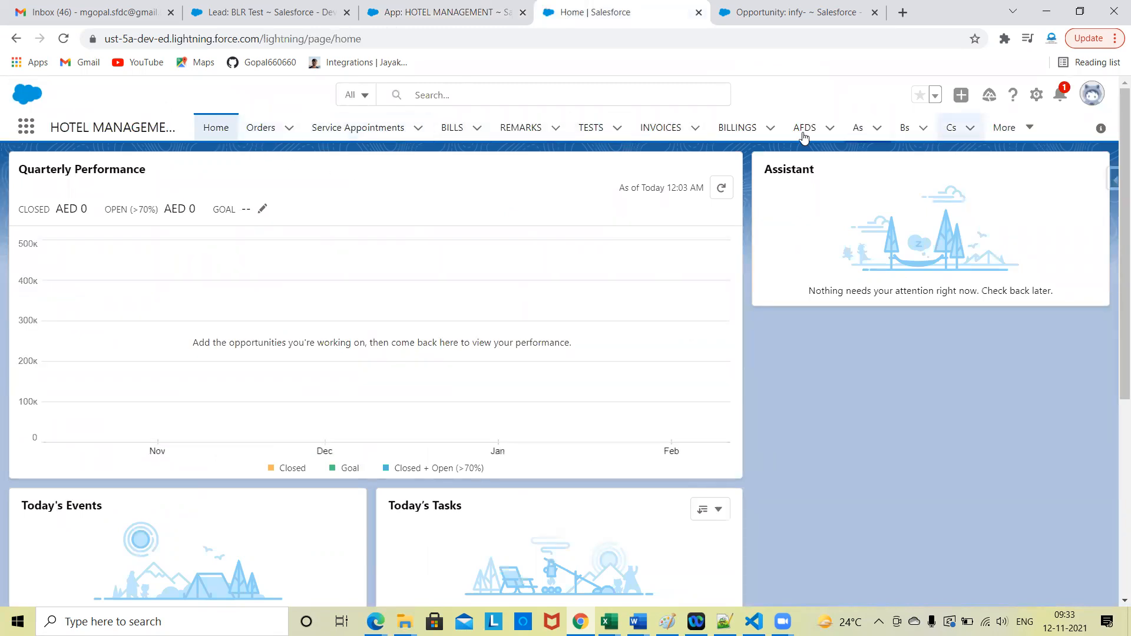
left_click(443, 12)
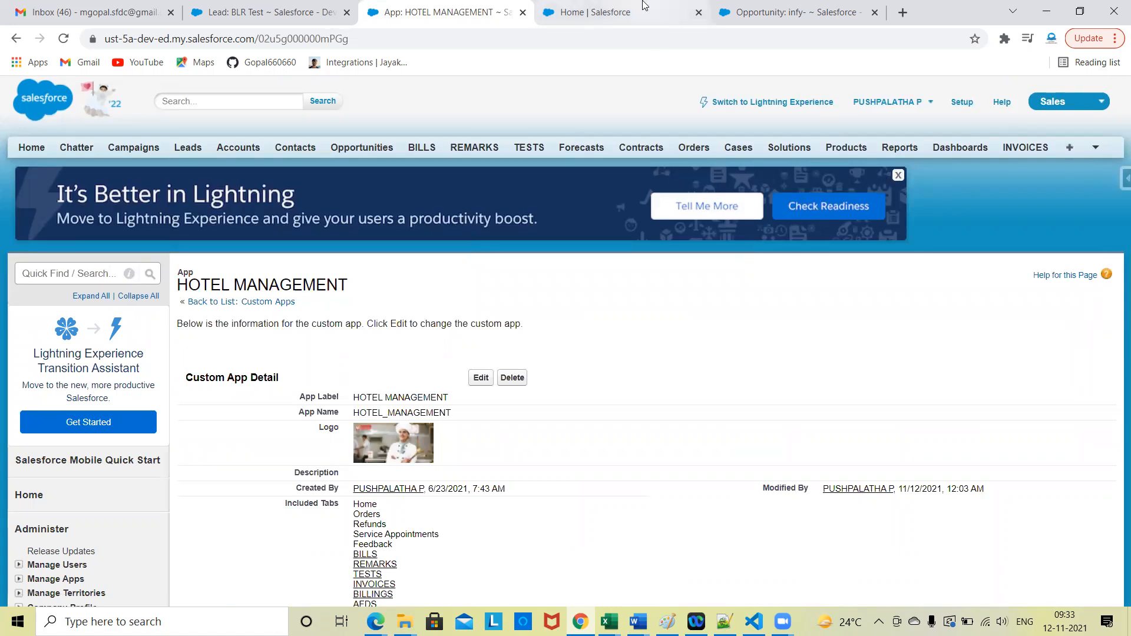
left_click(595, 13)
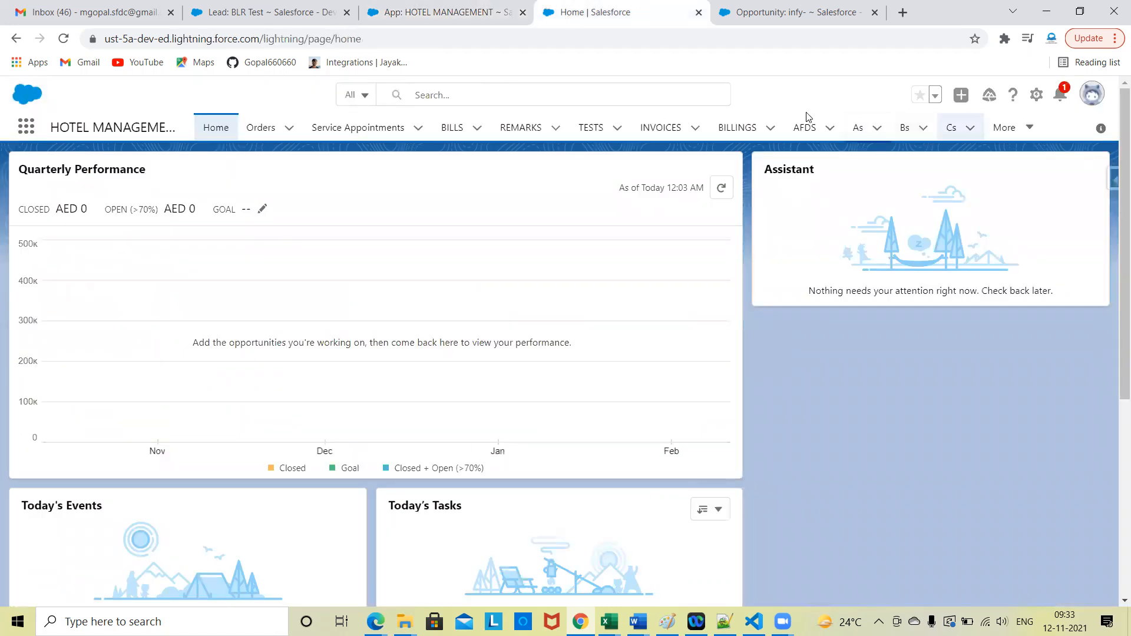
Step: Open the REMARKS object in the HOTEL MANAGEMENT app and switch its list view to All
left_click(539, 135)
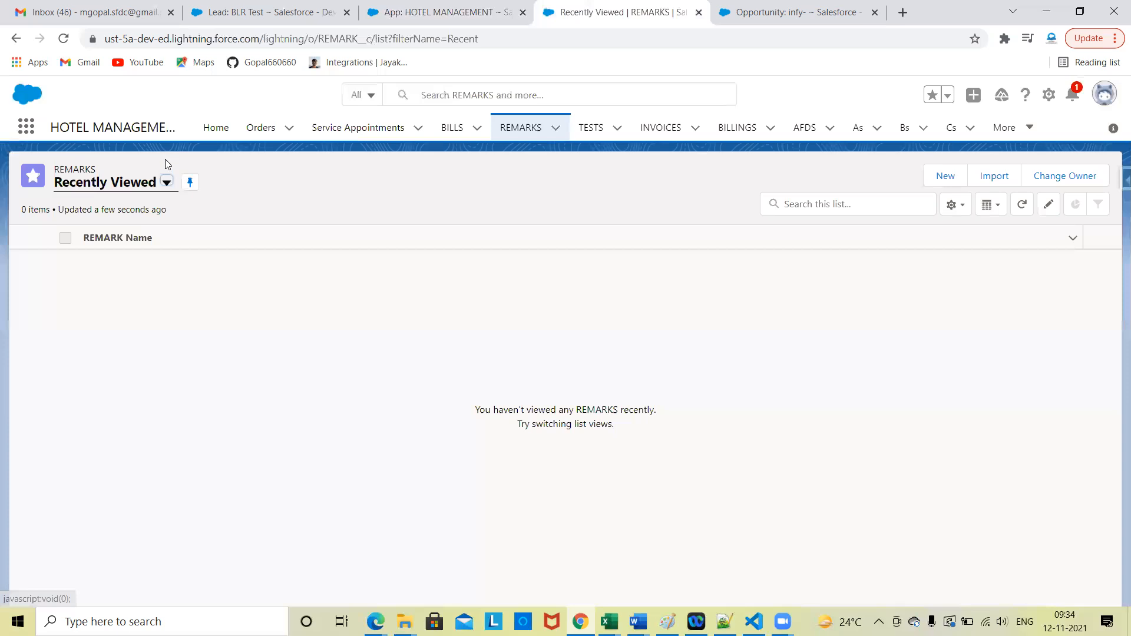
left_click(166, 182)
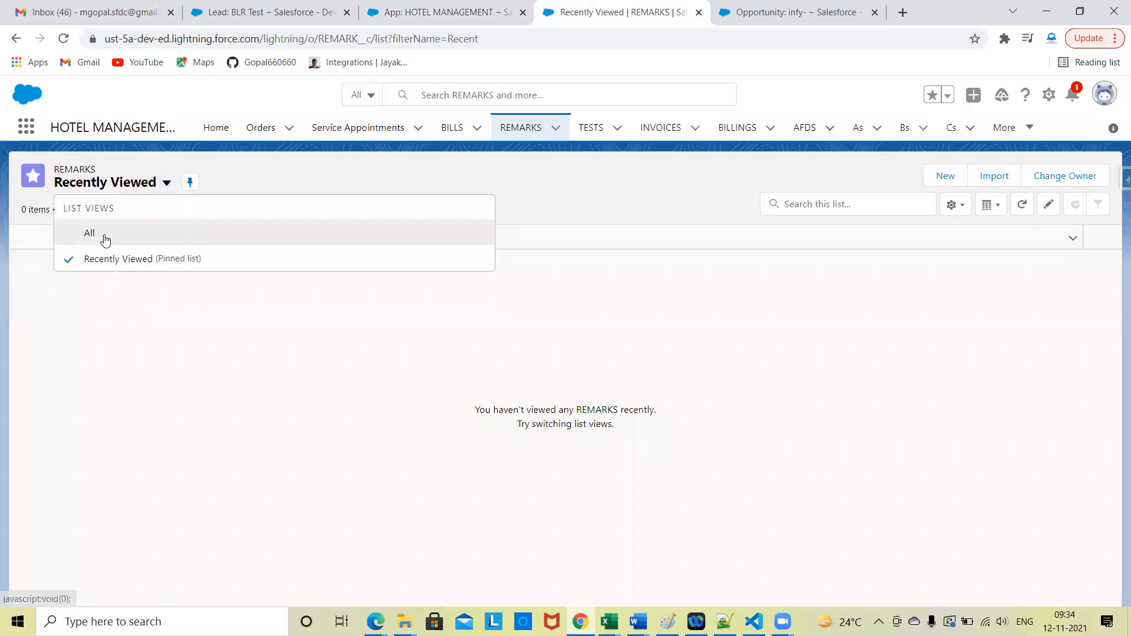
left_click(105, 239)
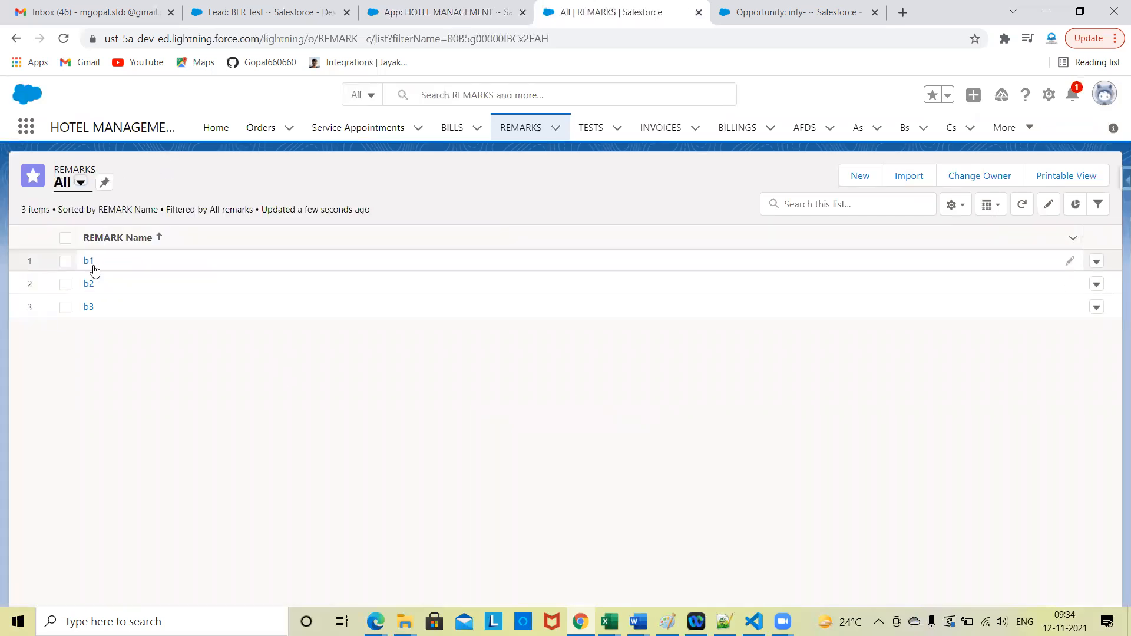
Step: Open the b1 remark, dismiss the record page tip, and review the record's related lists and details
left_click(88, 261)
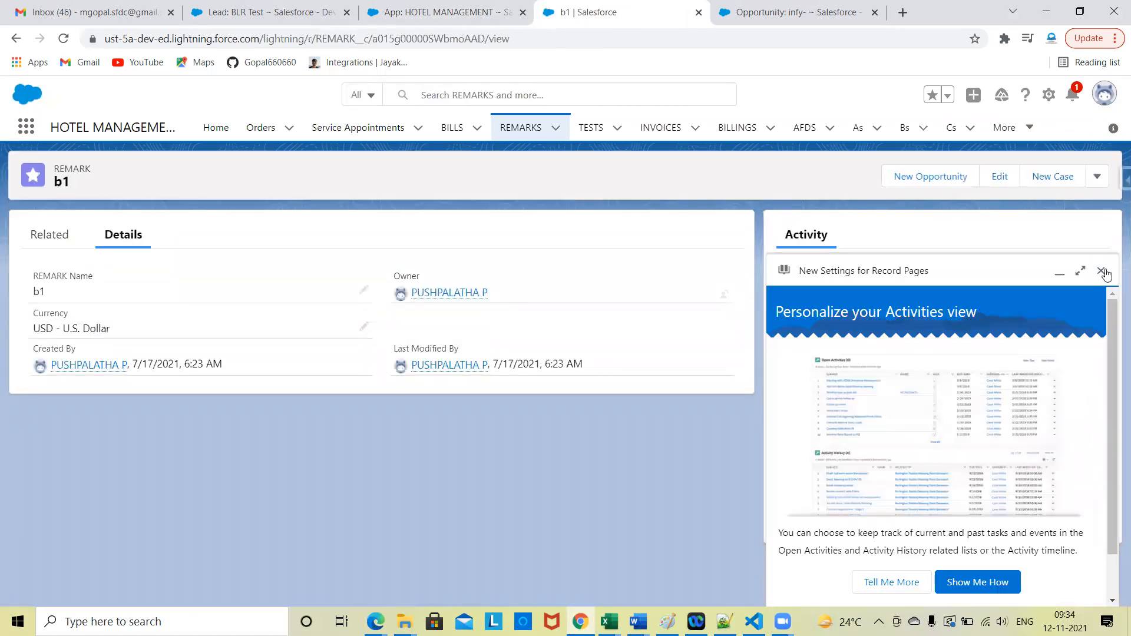
left_click(1103, 272)
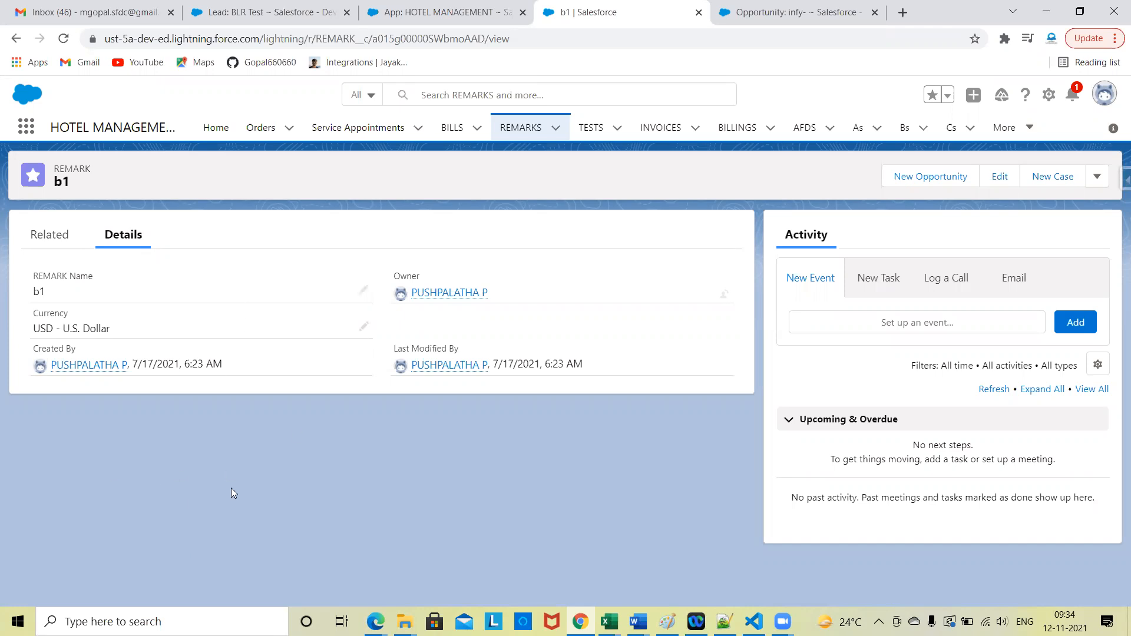
left_click(51, 244)
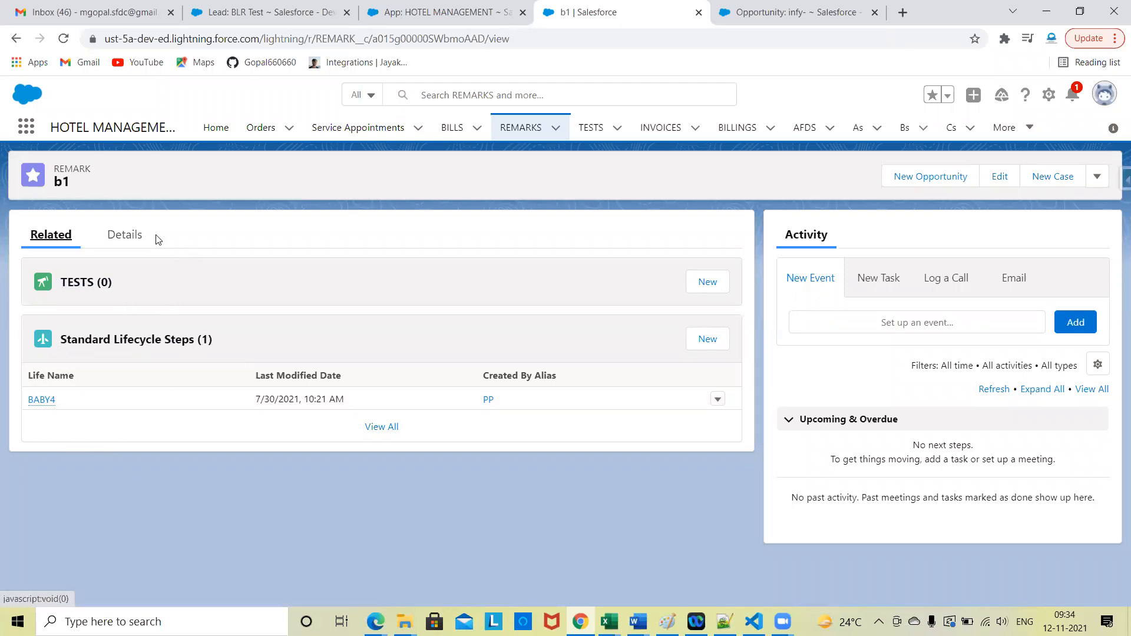
left_click(128, 238)
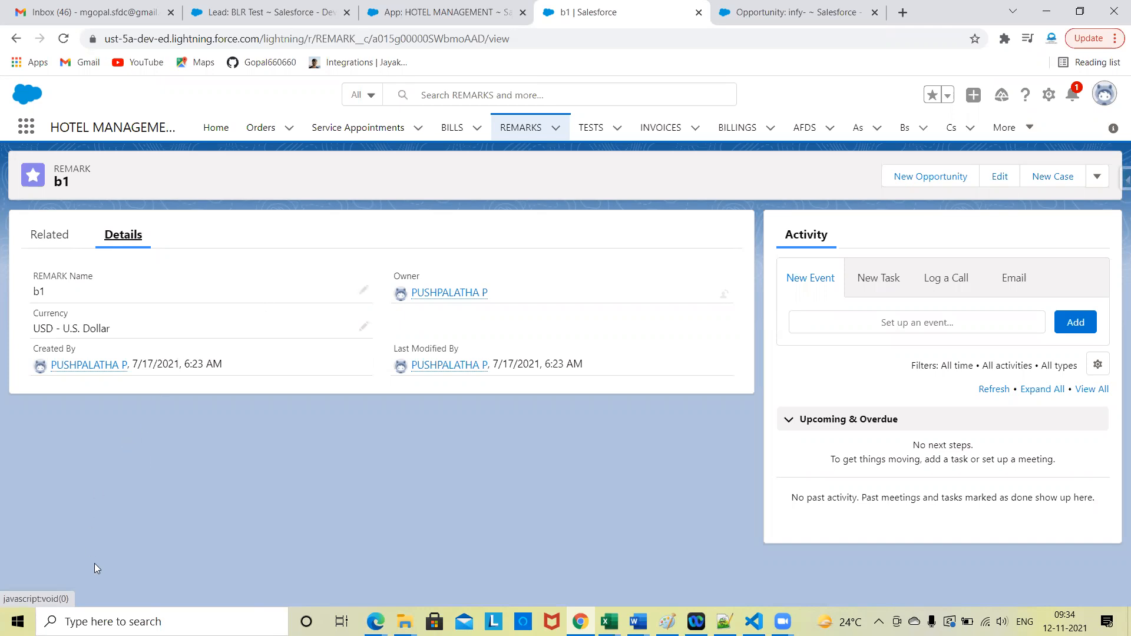
Step: Switch to the BLR Test lead in Classic and examine how its feed, details and related lists are laid out
left_click(214, 5)
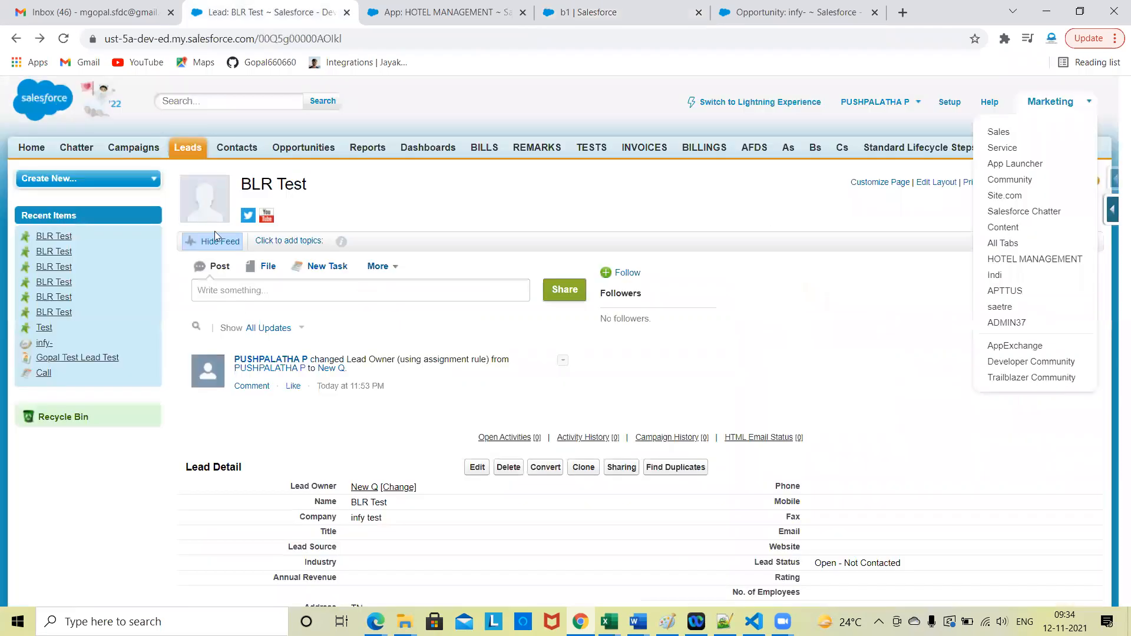
scroll(329, 412, "down", 5)
scroll(1001, 176, "up", 5)
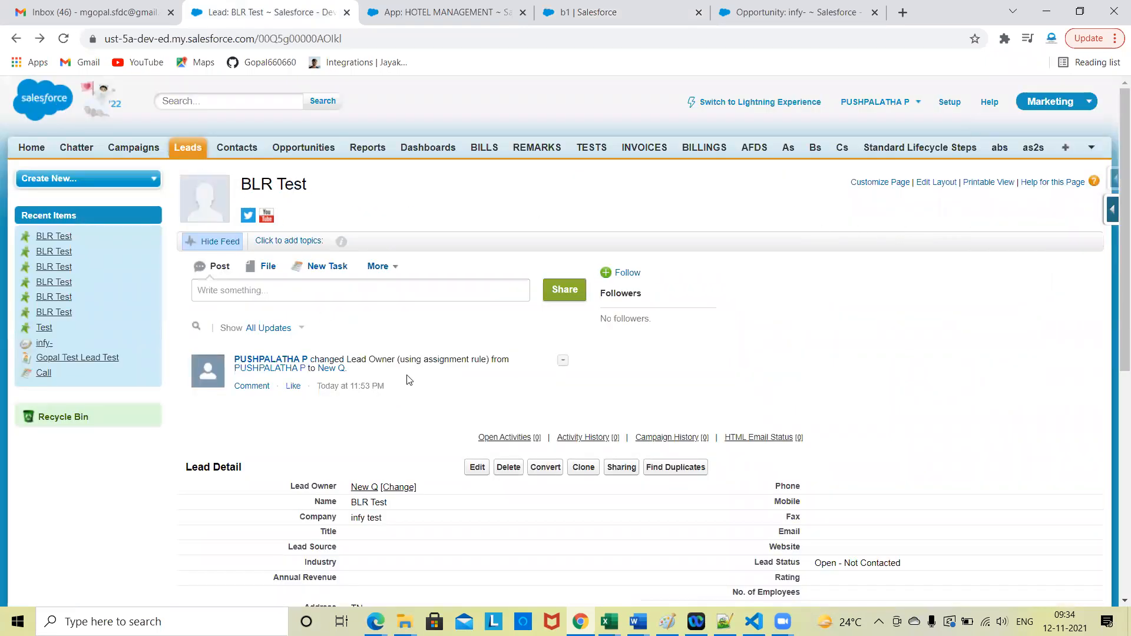
scroll(409, 380, "down", 6)
scroll(387, 390, "down", 2)
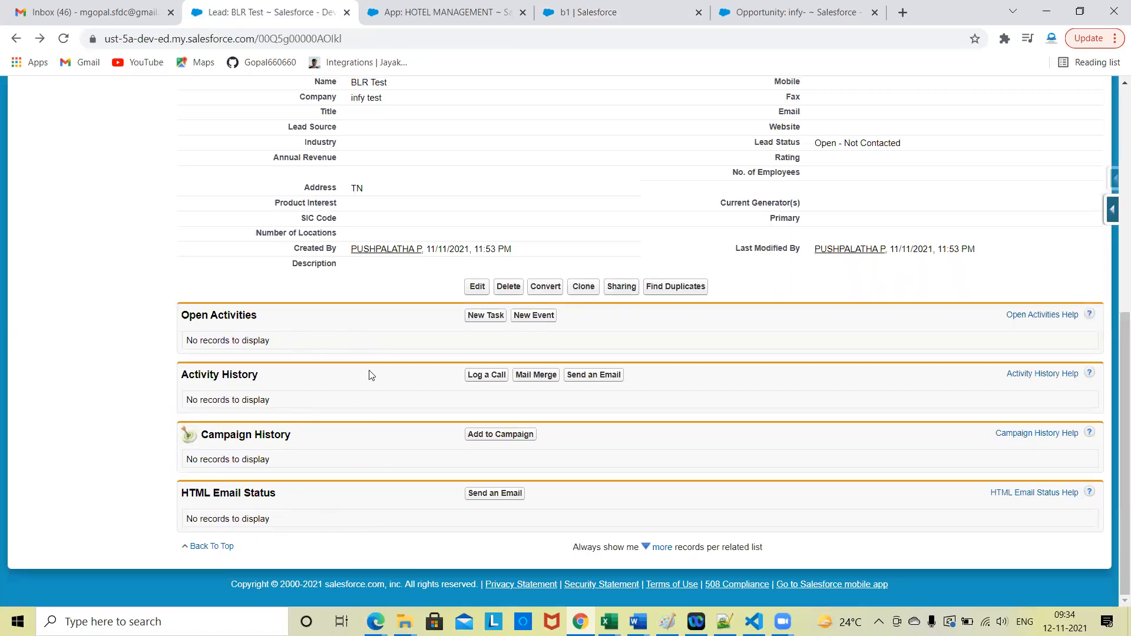
scroll(340, 377, "up", 5)
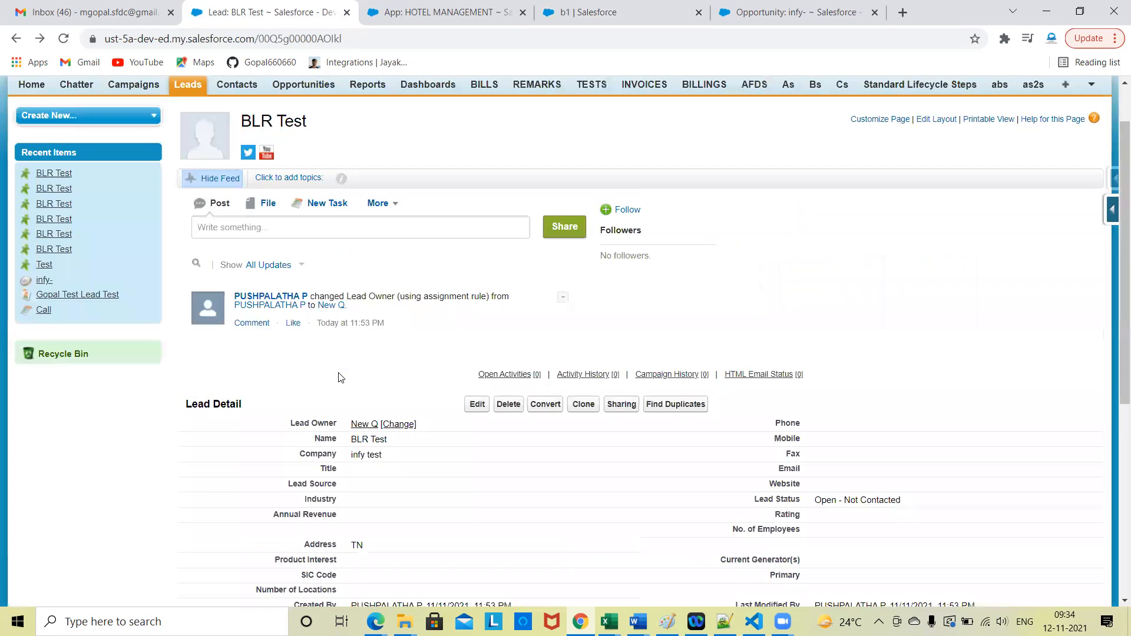
Step: Compare the related lists on the BLR Test lead in Classic with the Related section of the b1 remark in Lightning
scroll(321, 295, "down", 2)
scroll(305, 428, "down", 4)
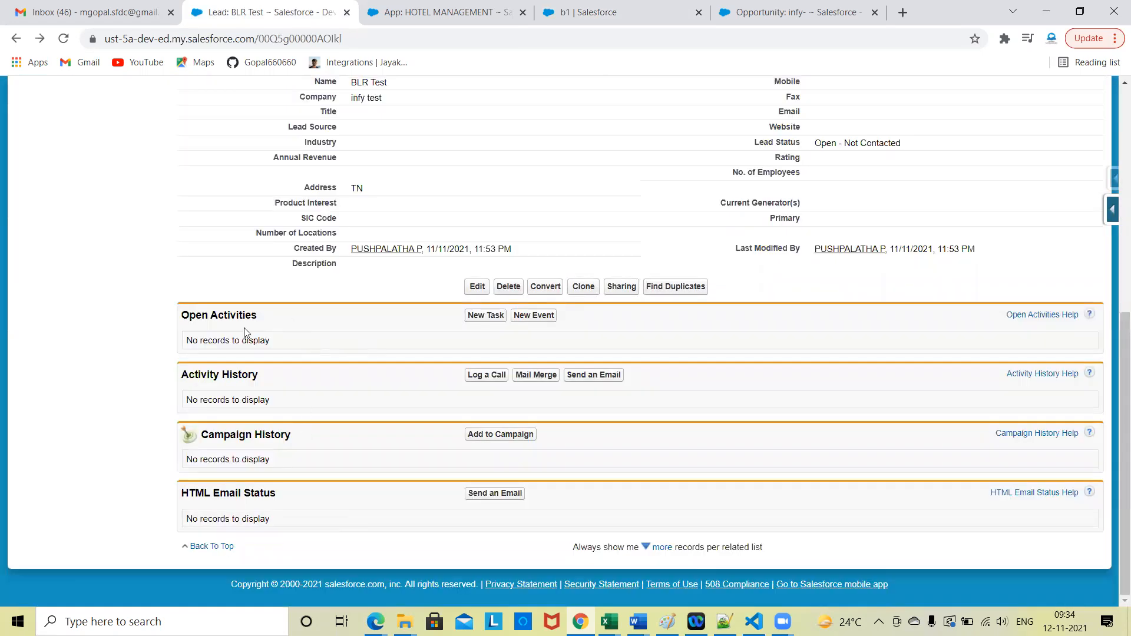
left_click(593, 7)
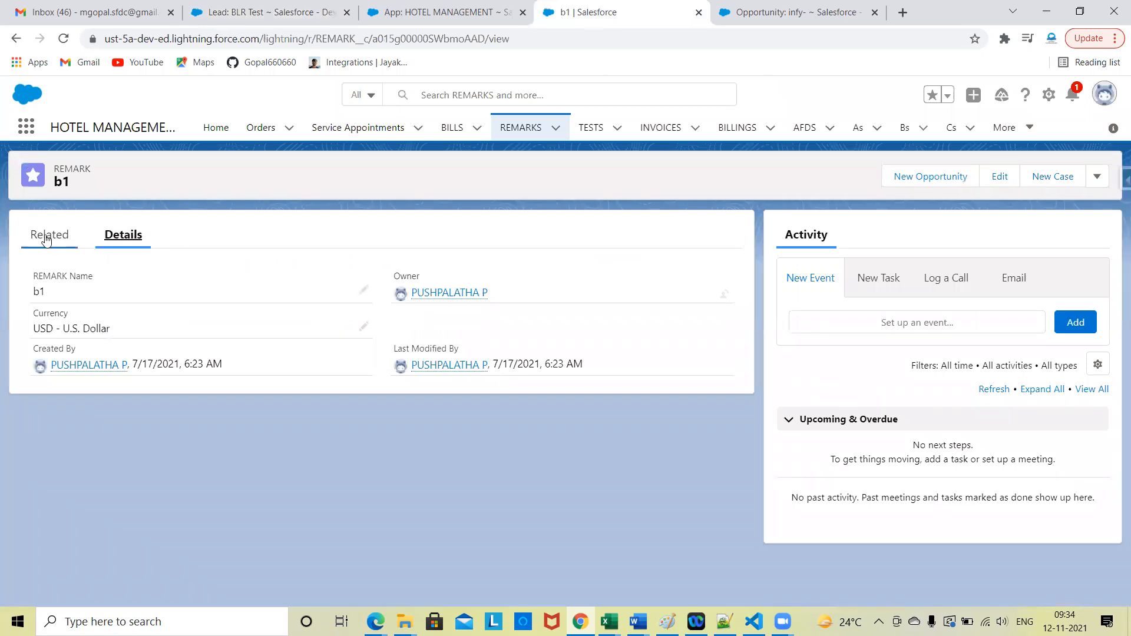
left_click(47, 237)
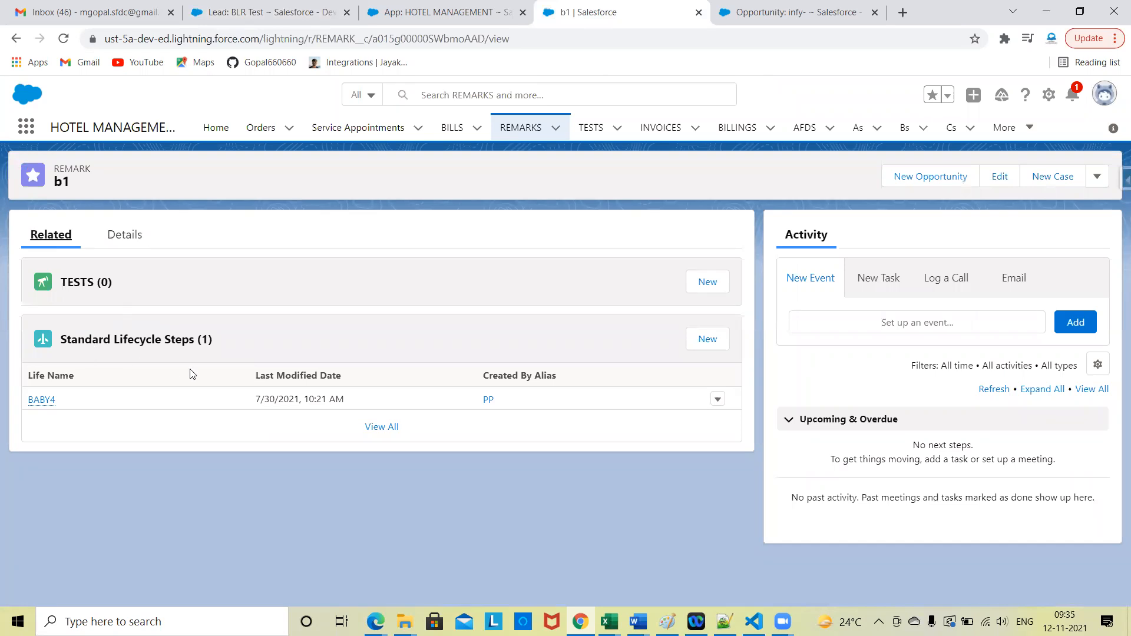
left_click(338, 6)
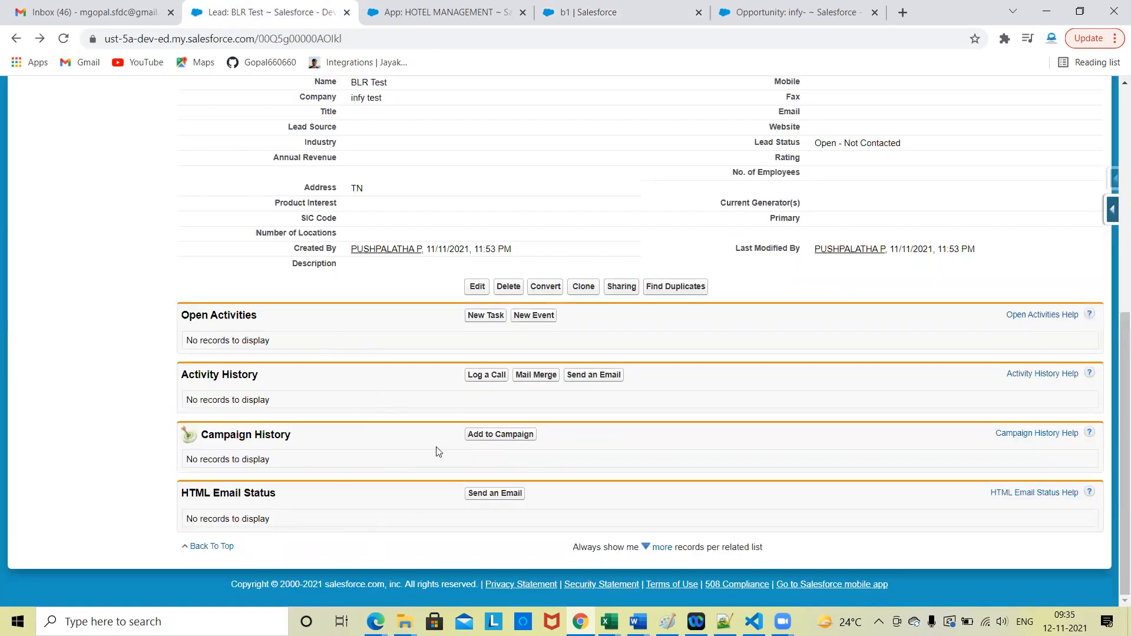
Step: Open the REMARK object's setup page from the b1 record in Lightning and look over its setup sections
left_click(580, 13)
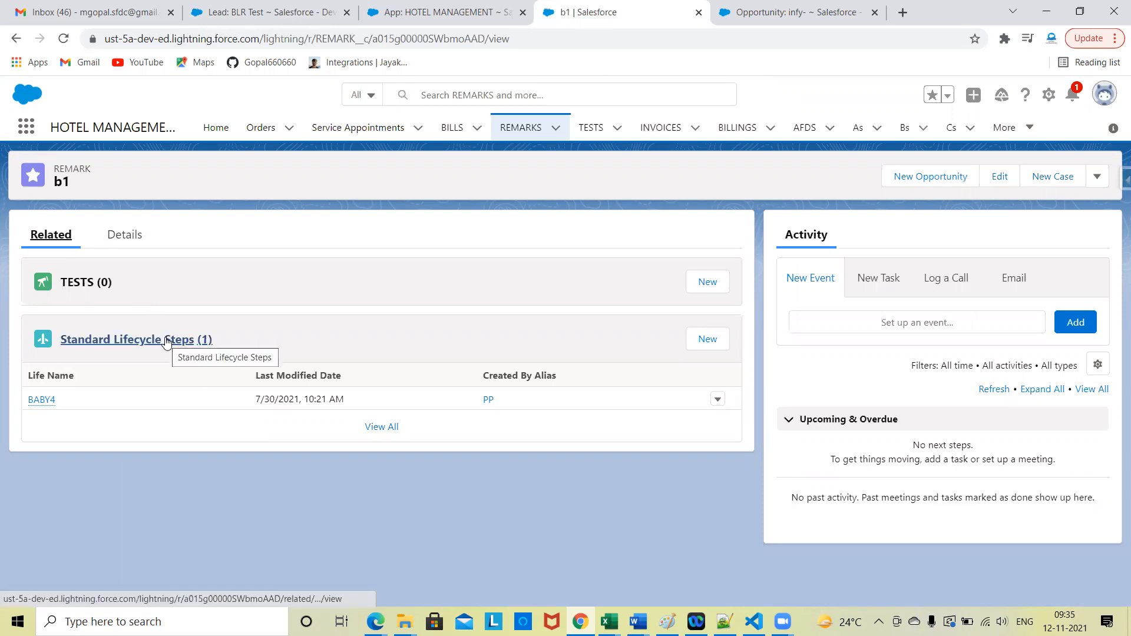
left_click(1048, 94)
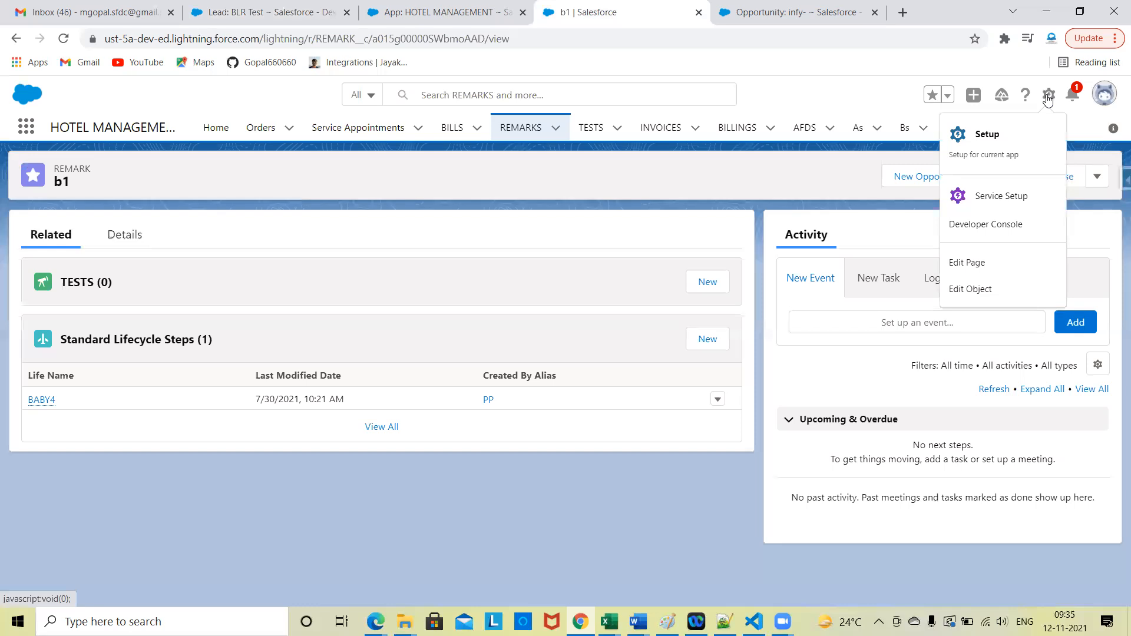
left_click(987, 291)
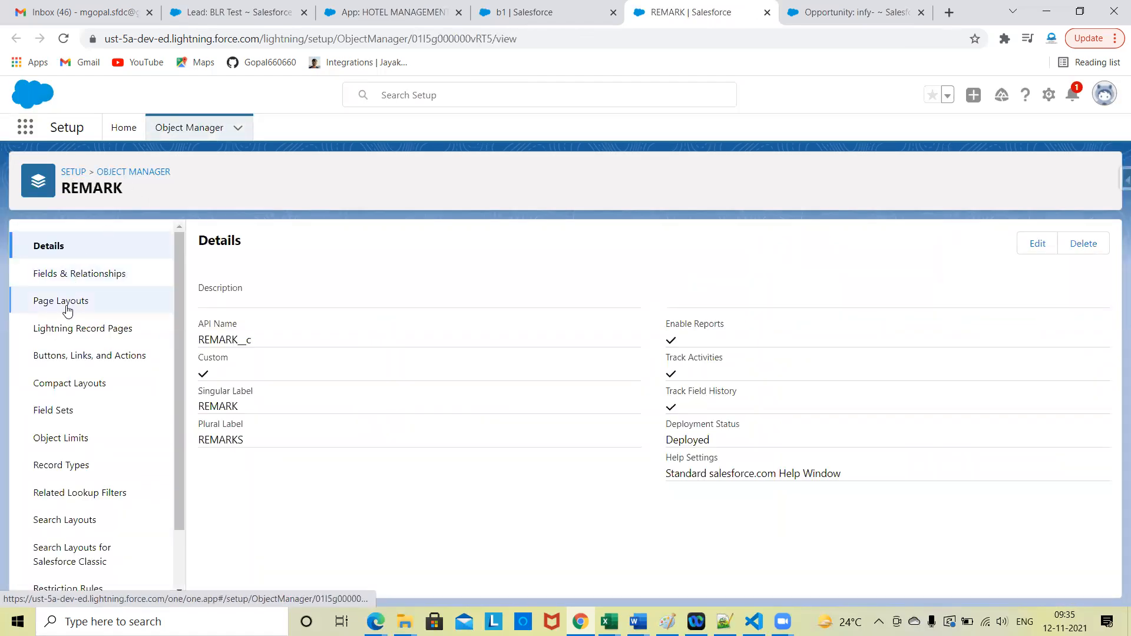
scroll(108, 410, "down", 2)
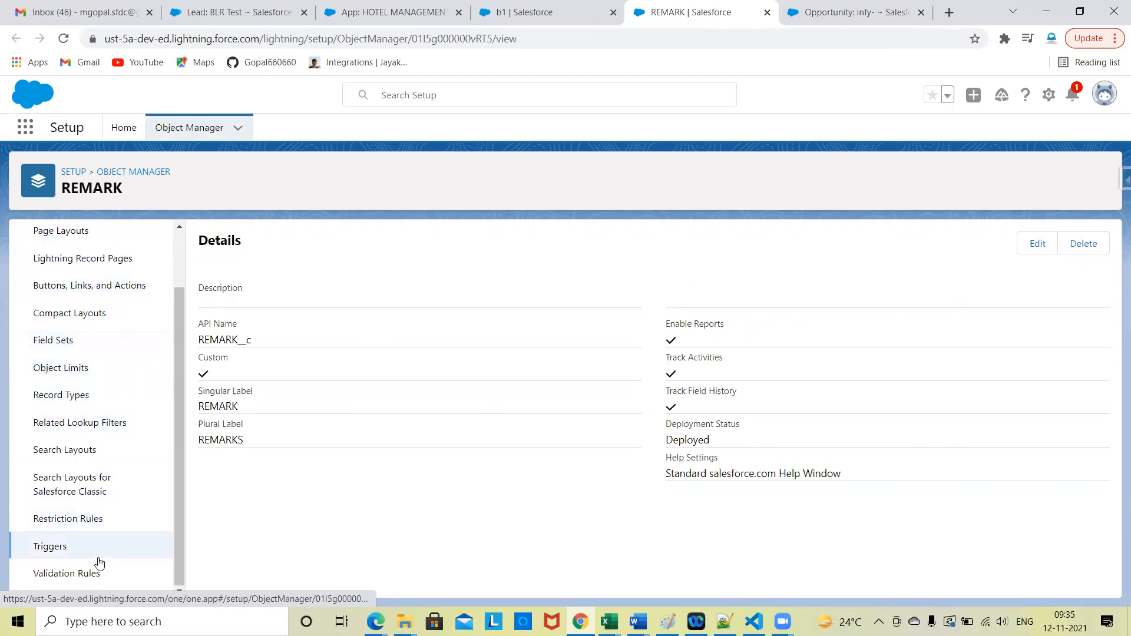
scroll(109, 389, "up", 2)
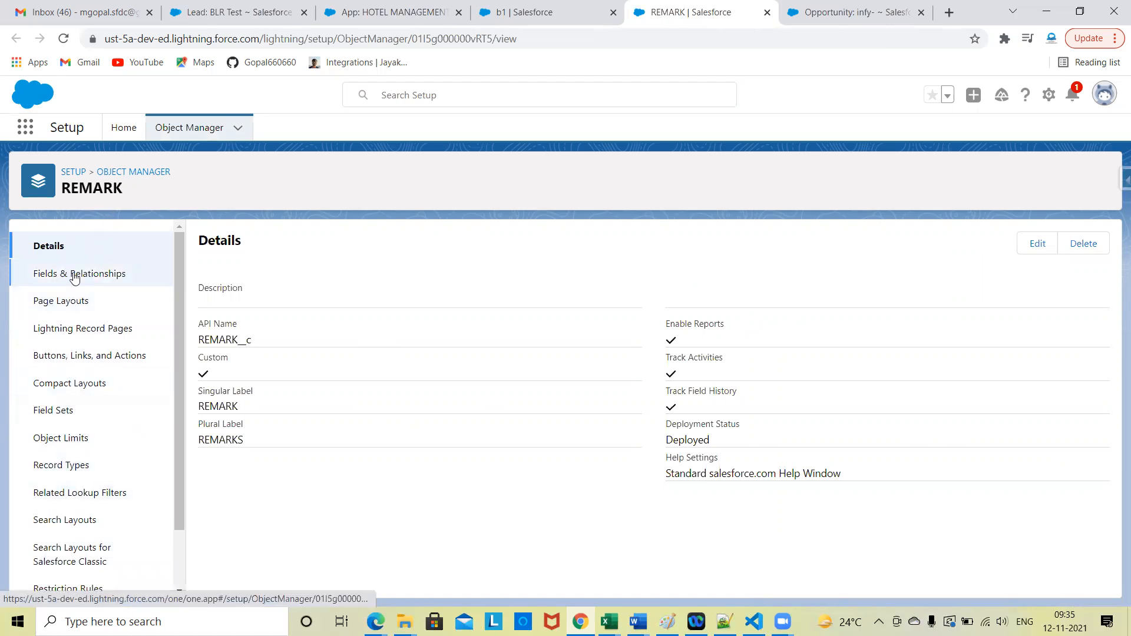
Step: Open REMARK's Fields & Relationships, start a new custom field, and review the available data types
left_click(97, 282)
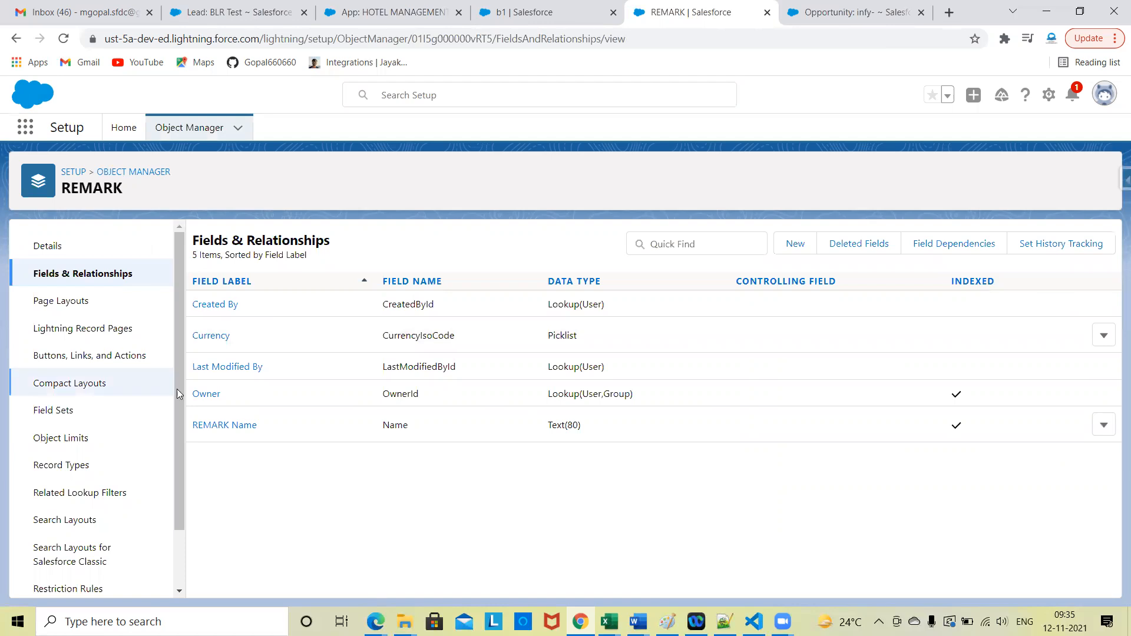
left_click(795, 244)
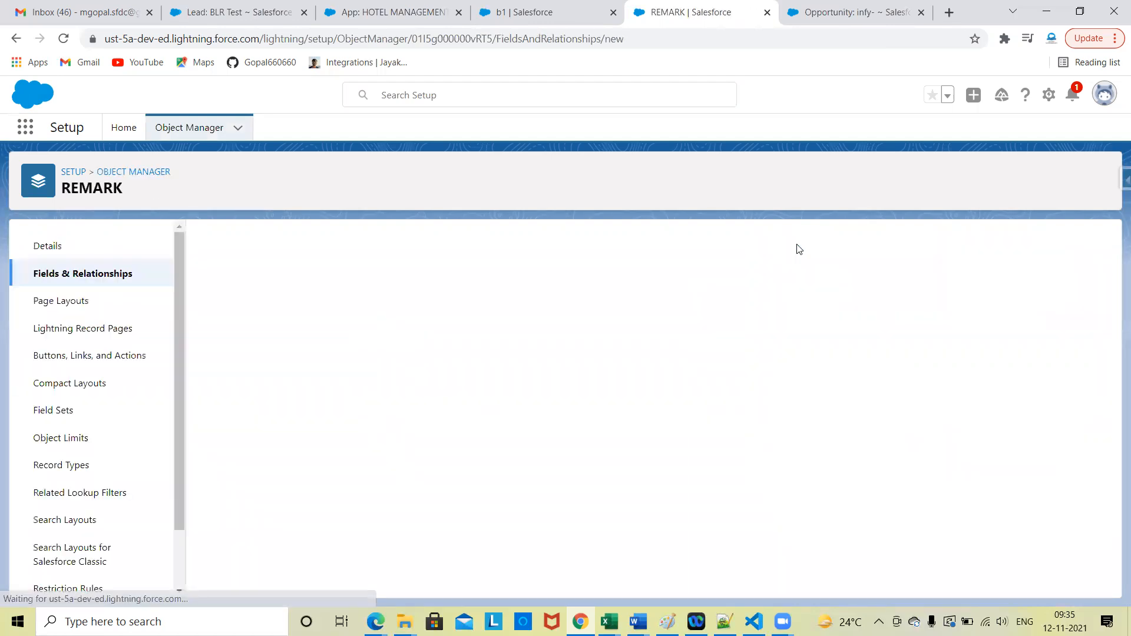
scroll(384, 467, "down", 5)
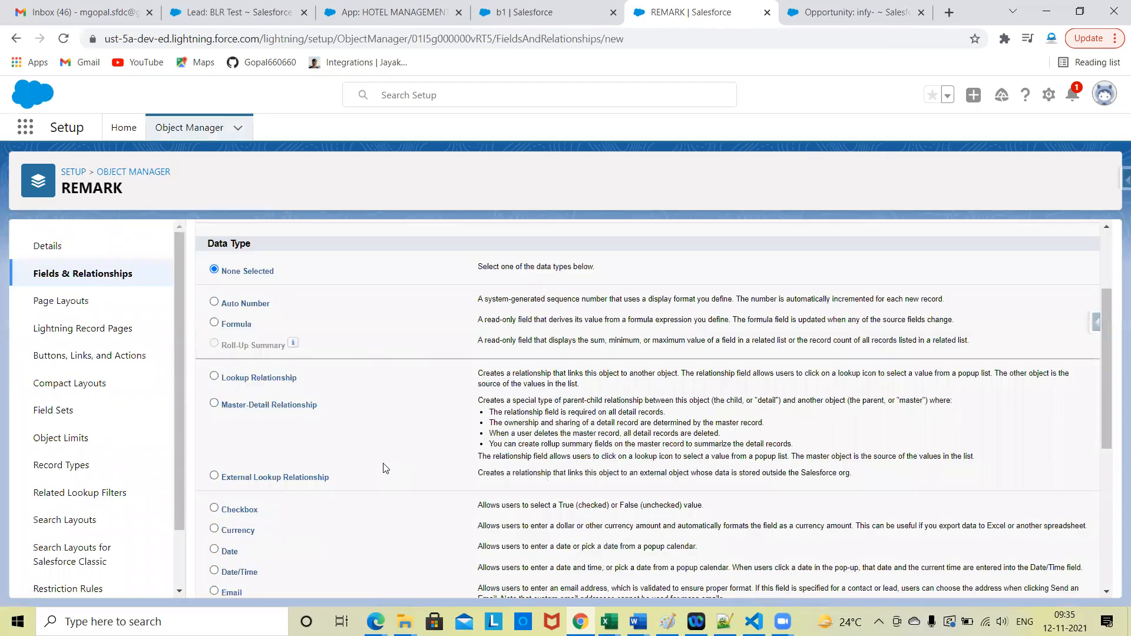
scroll(372, 453, "down", 4)
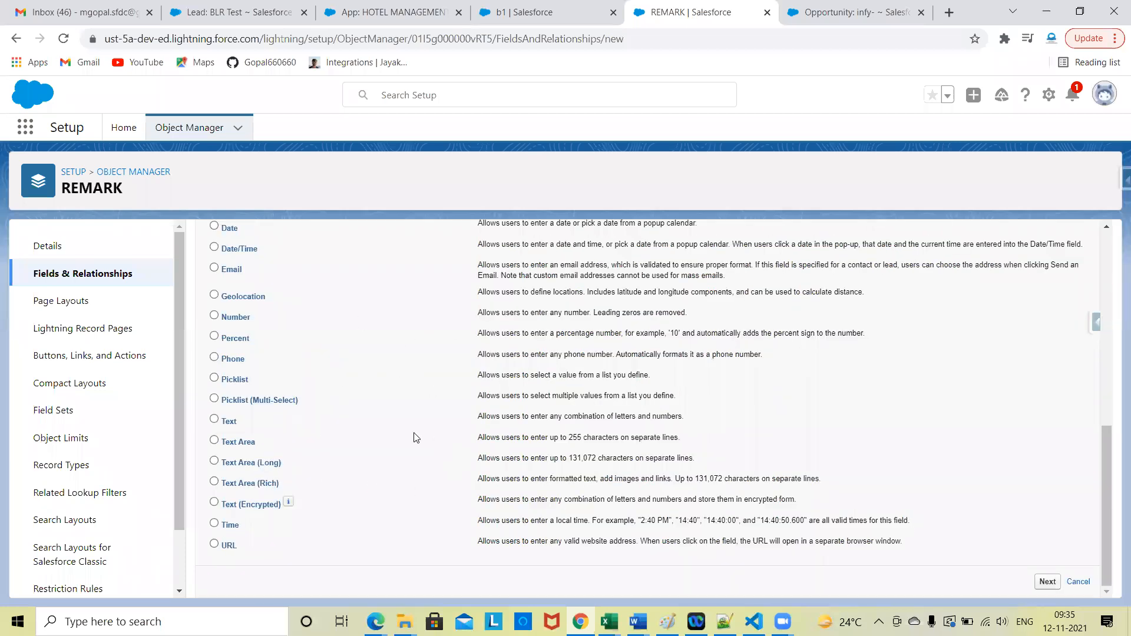
scroll(340, 357, "up", 10)
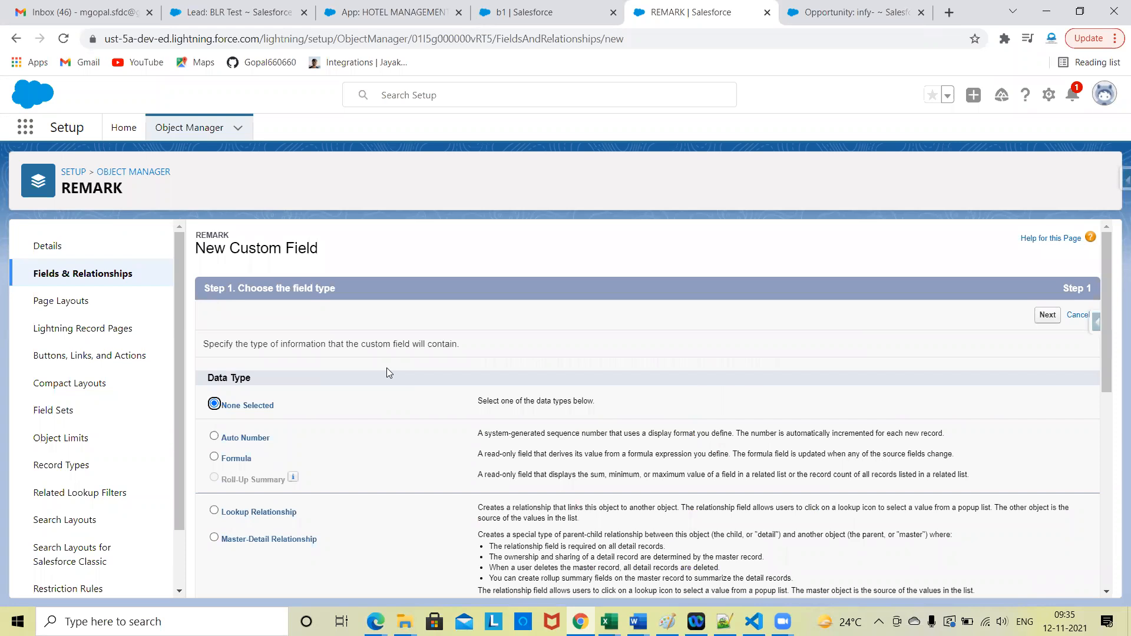
Step: Review the REMARK object's list of setup sections, from Details down to Triggers and Validation Rules
scroll(77, 457, "down", 2)
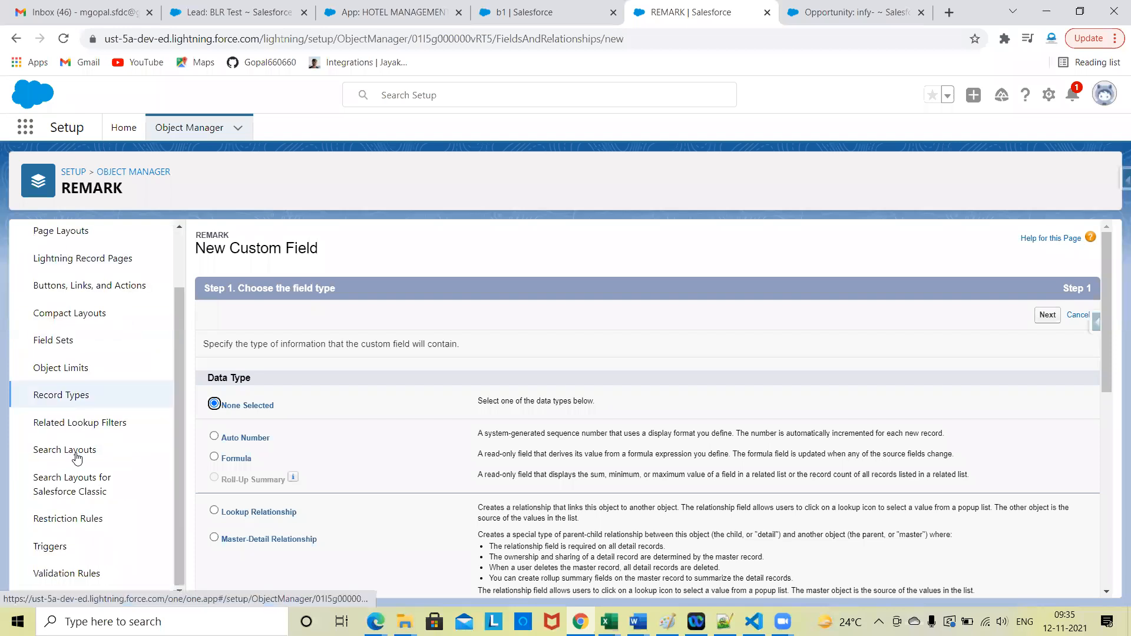
scroll(77, 448, "up", 2)
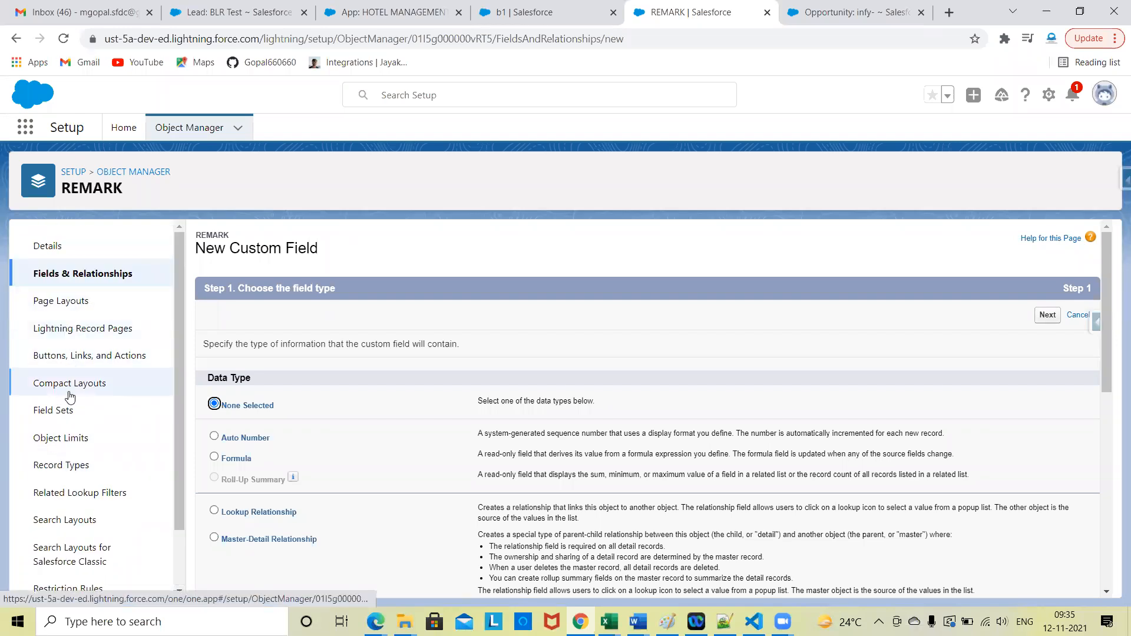
scroll(79, 464, "down", 2)
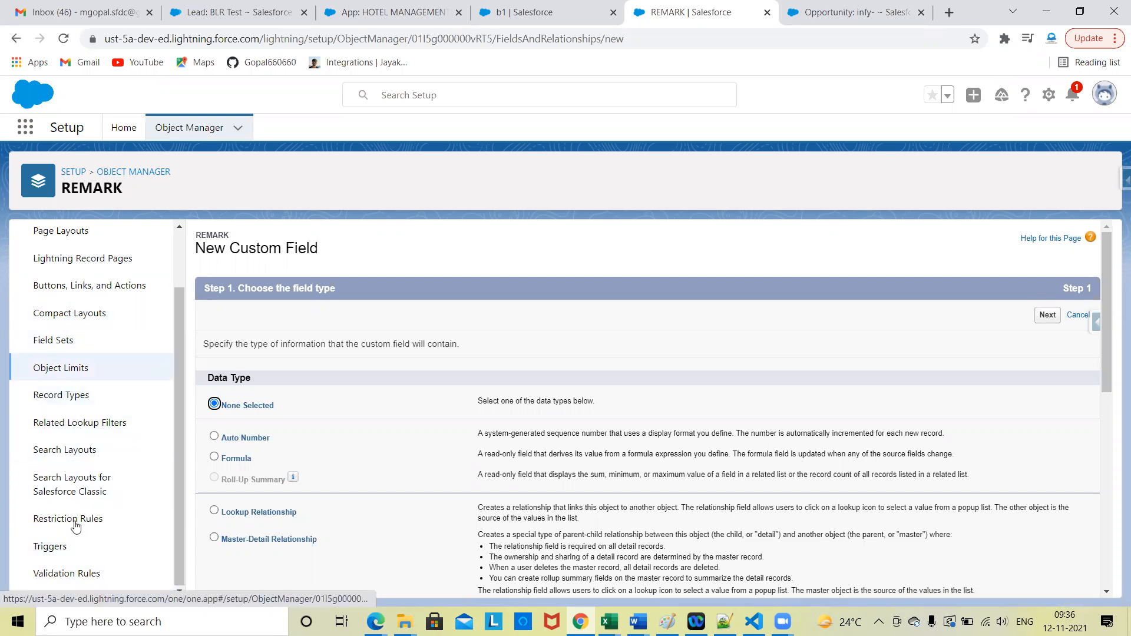
scroll(83, 313, "up", 2)
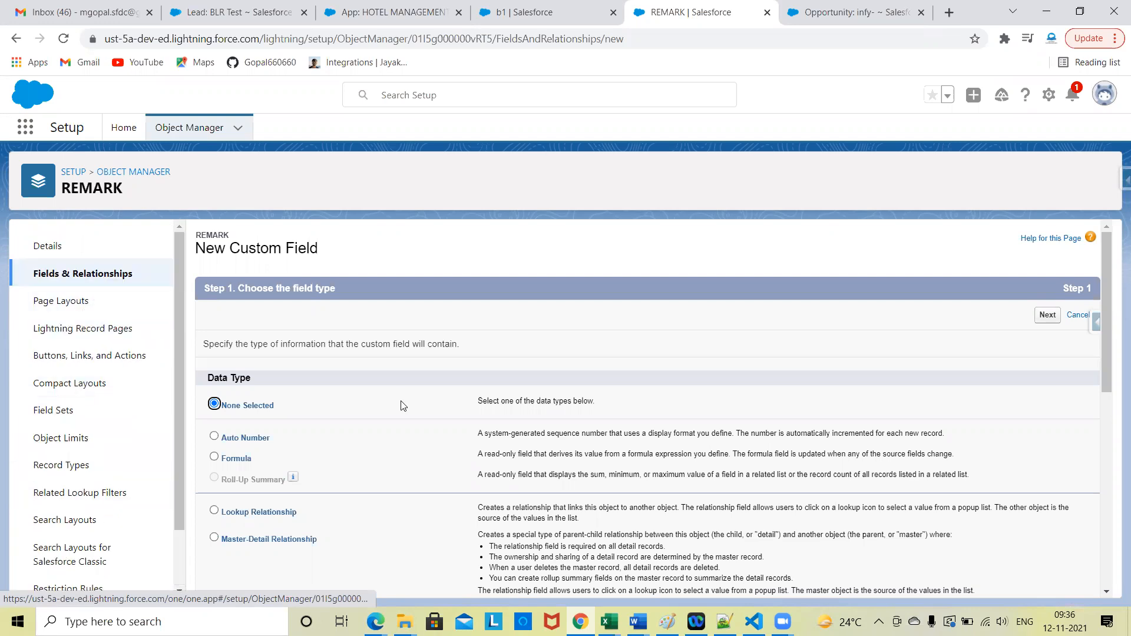
scroll(403, 406, "down", 1)
scroll(403, 406, "up", 1)
Step: Go to the HOTEL MANAGEMENT app's browser tab, open TESTS, and switch from Lightning back to Salesforce Classic
left_click(294, 7)
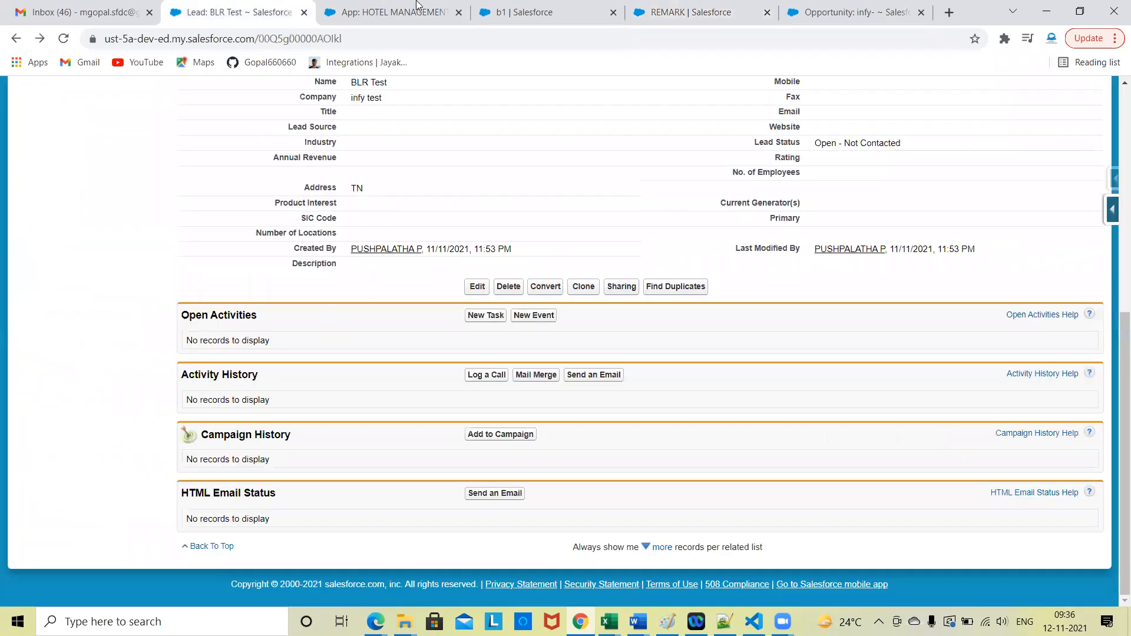
left_click(417, 7)
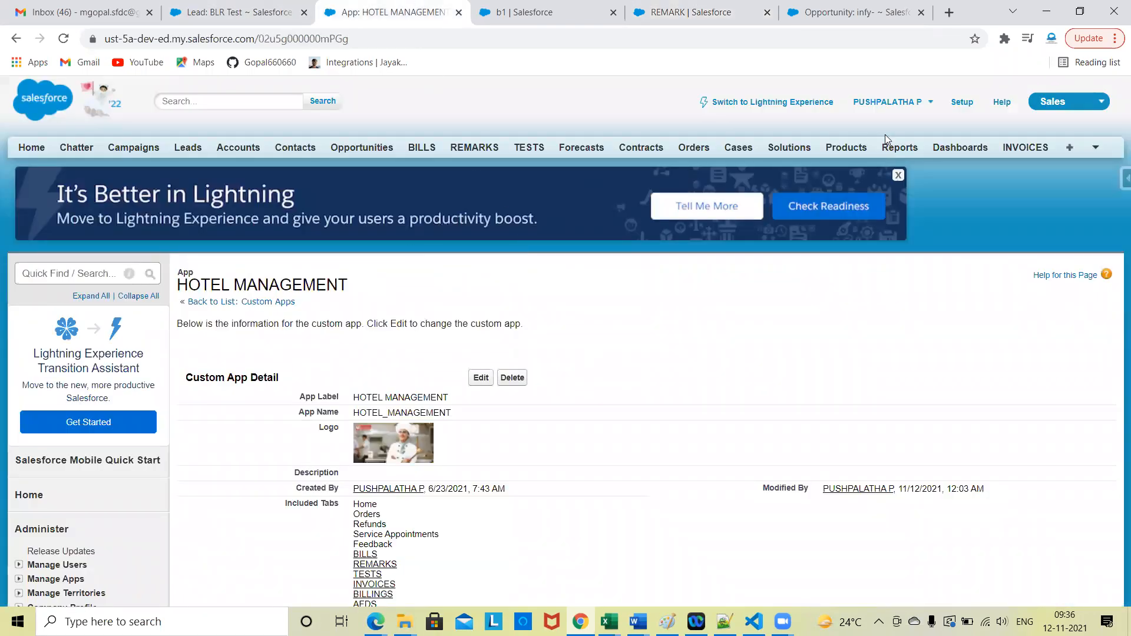
left_click(526, 151)
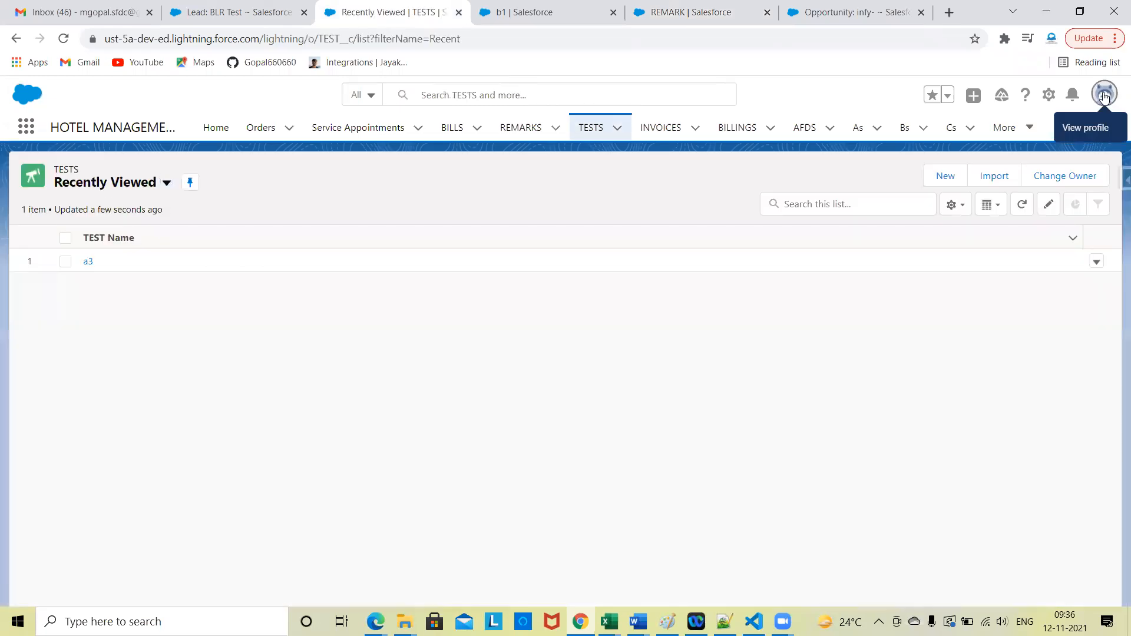
left_click(1104, 96)
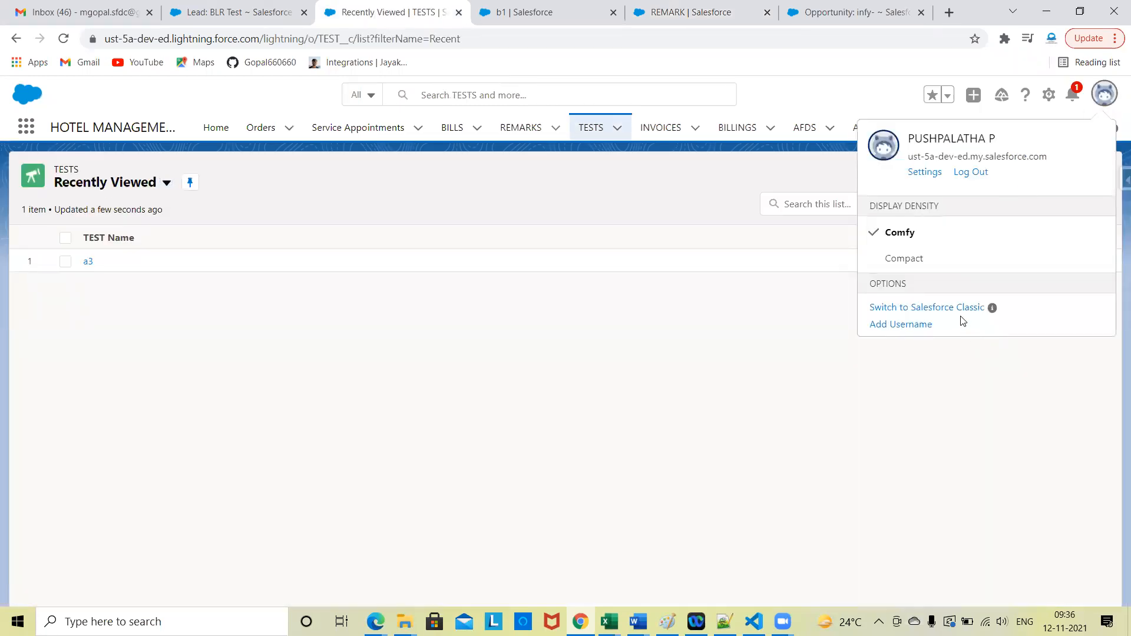
left_click(959, 312)
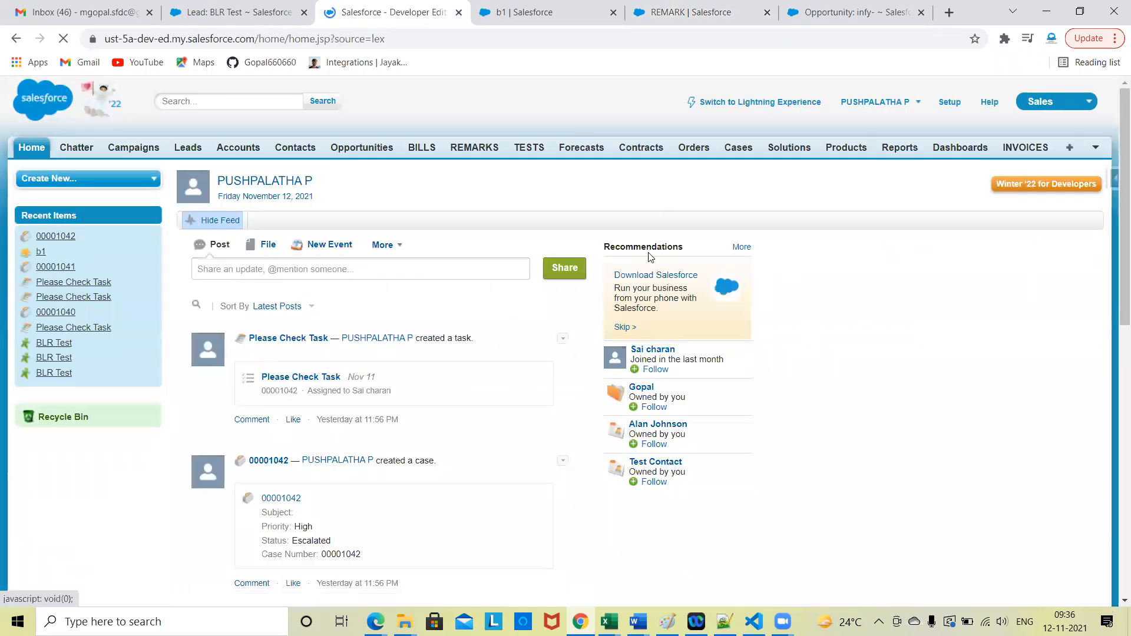
Step: Open TESTS in Classic and view the object's fields on its custom object definition page
left_click(527, 149)
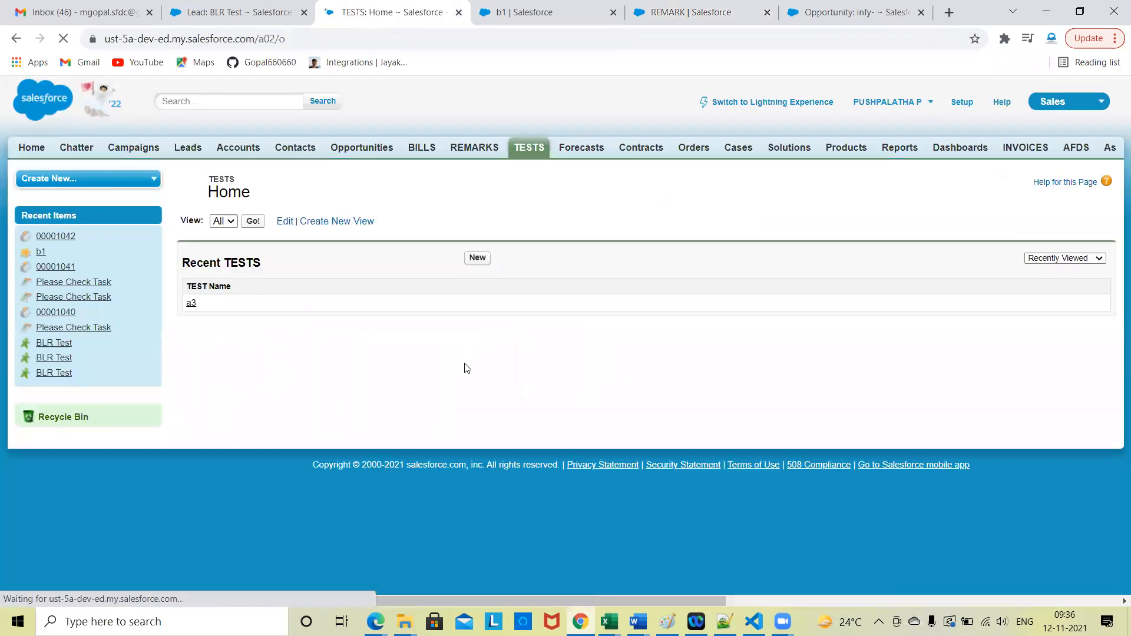
left_click(1124, 209)
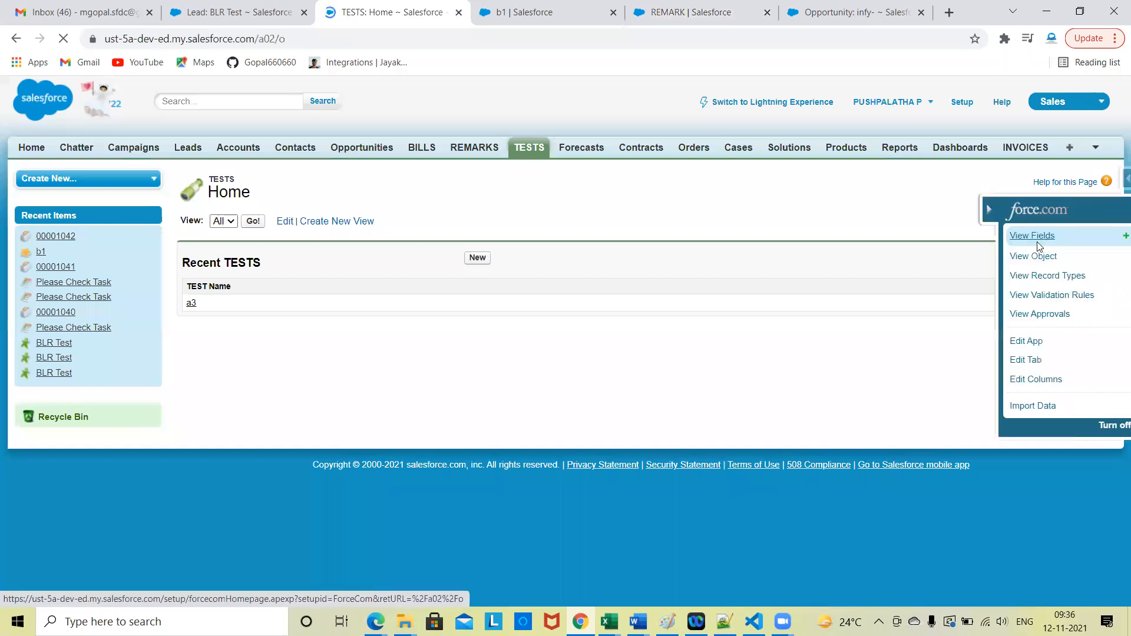
left_click(1011, 244)
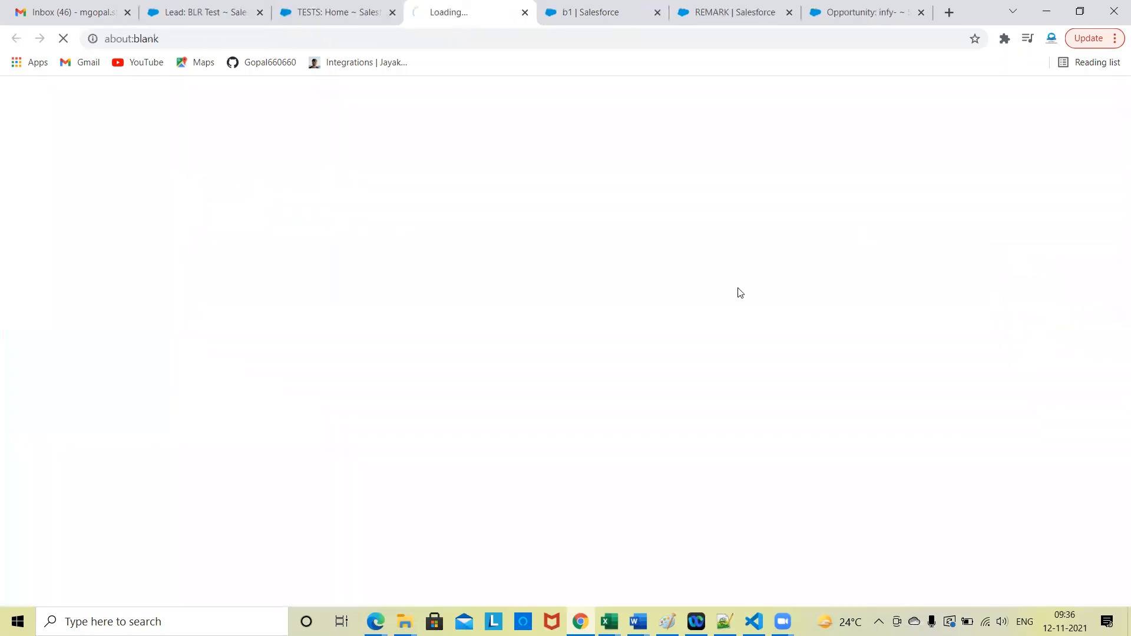
scroll(534, 356, "up", 6)
scroll(534, 359, "up", 4)
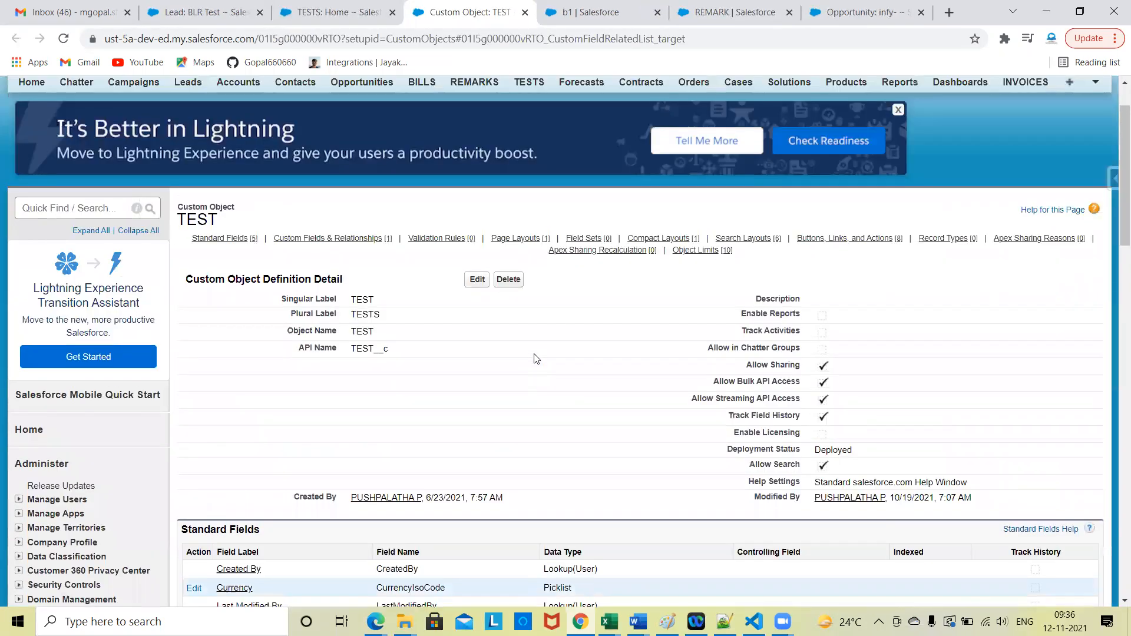
Step: Examine how the Classic TEST object page arranges fields, validation rules, triggers, page layouts, compact layouts and search layouts
scroll(391, 331, "down", 1)
scroll(494, 343, "down", 5)
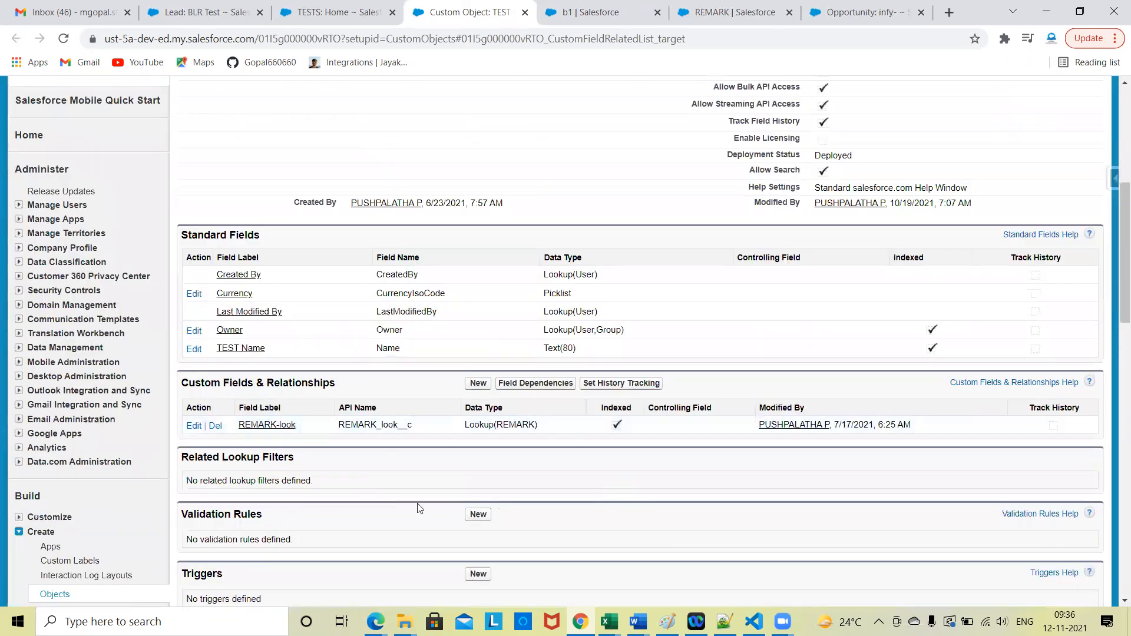
scroll(353, 430, "down", 2)
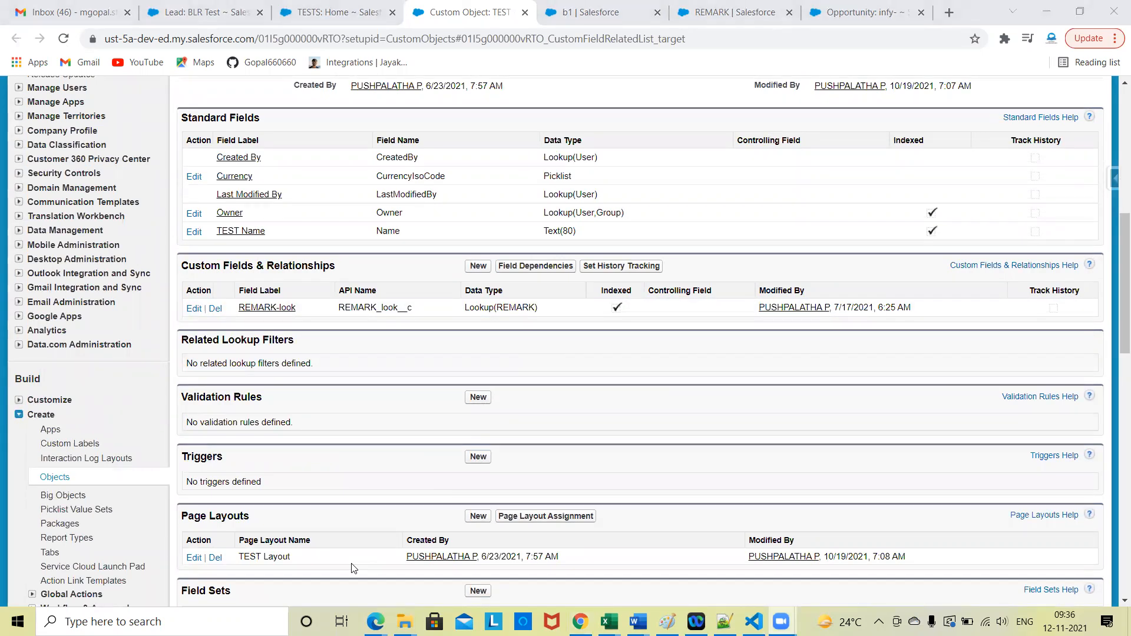
left_click(846, 411)
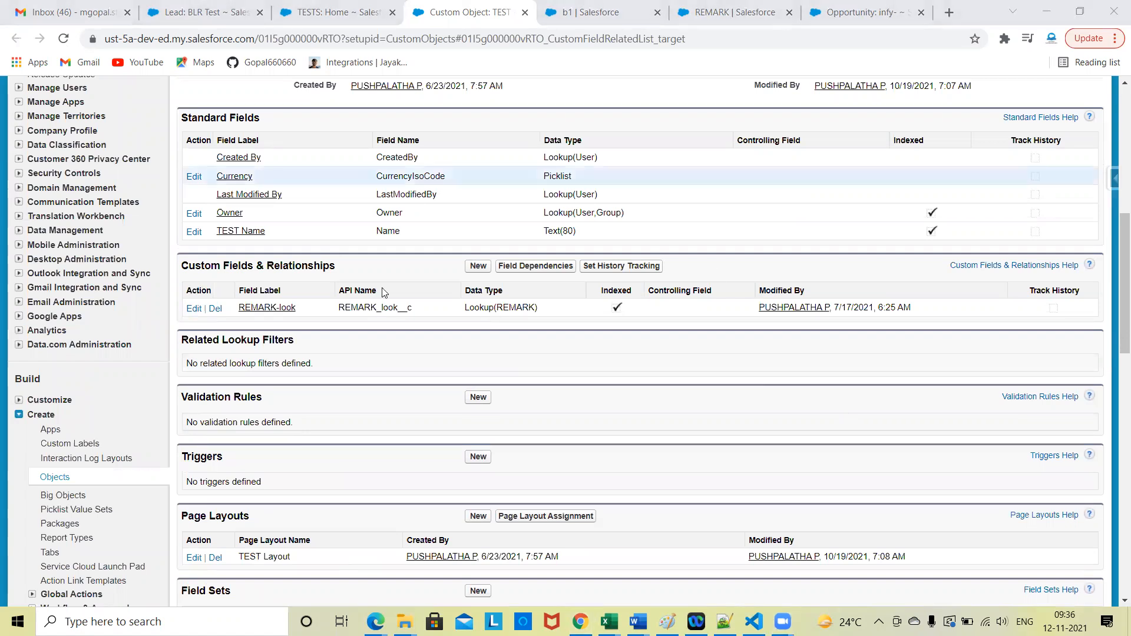
scroll(295, 454, "up", 9)
scroll(298, 454, "down", 5)
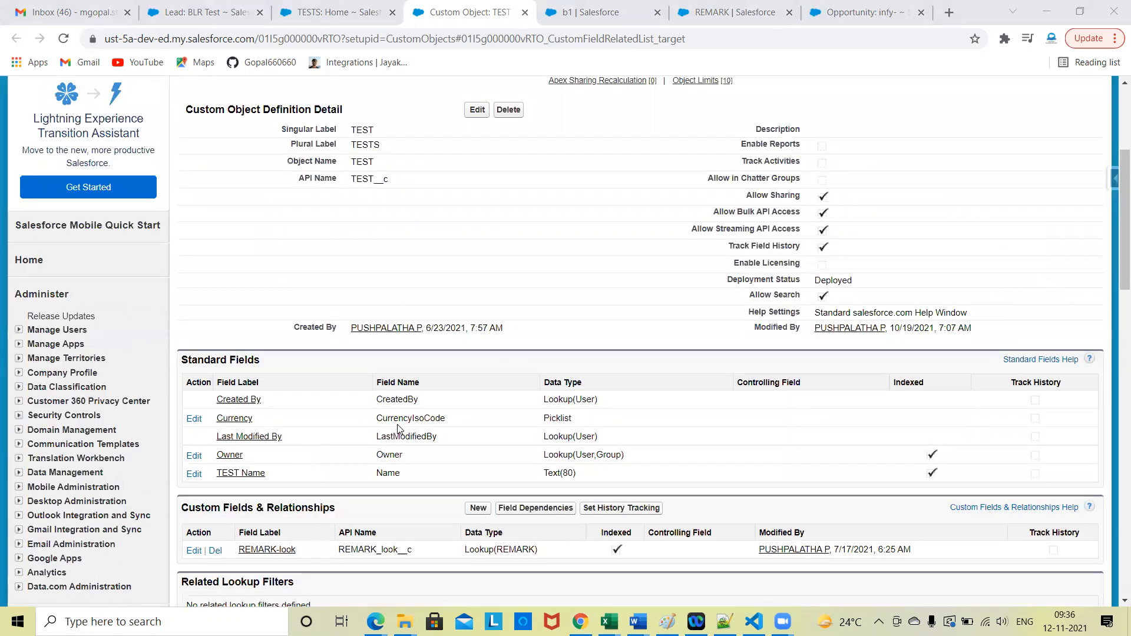
scroll(450, 294, "down", 1)
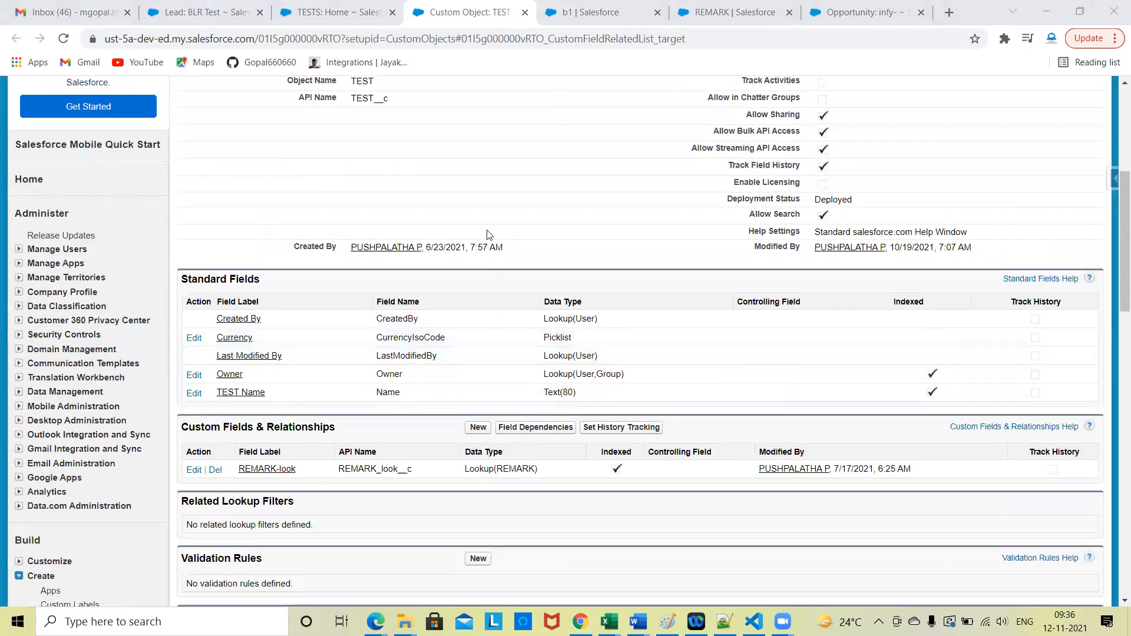
scroll(448, 247, "up", 1)
scroll(340, 287, "down", 2)
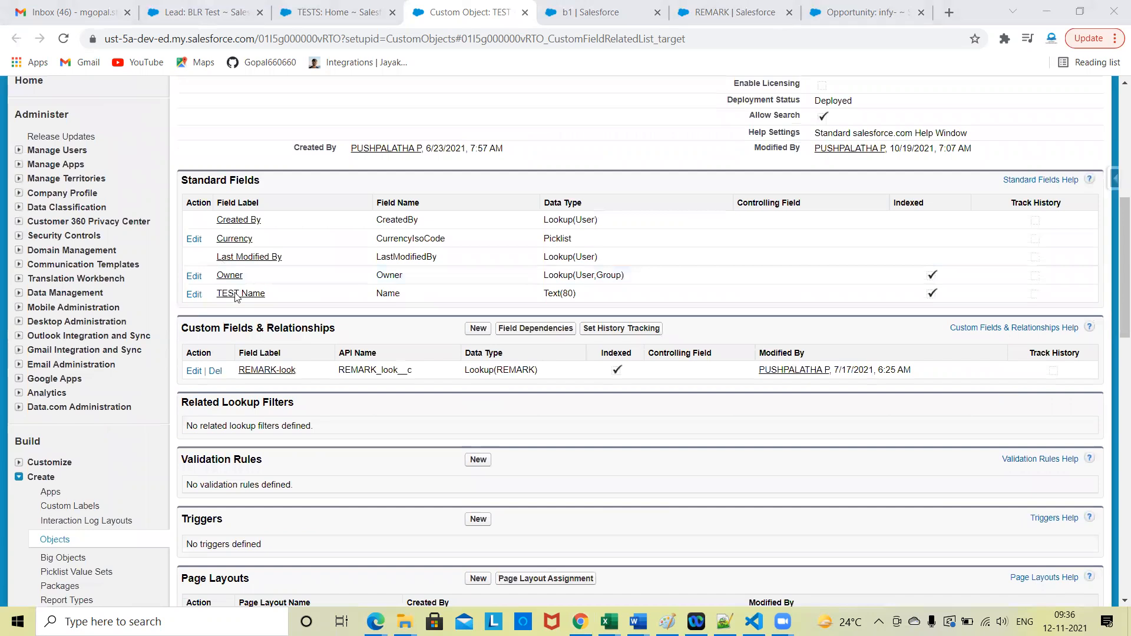
scroll(353, 342, "down", 2)
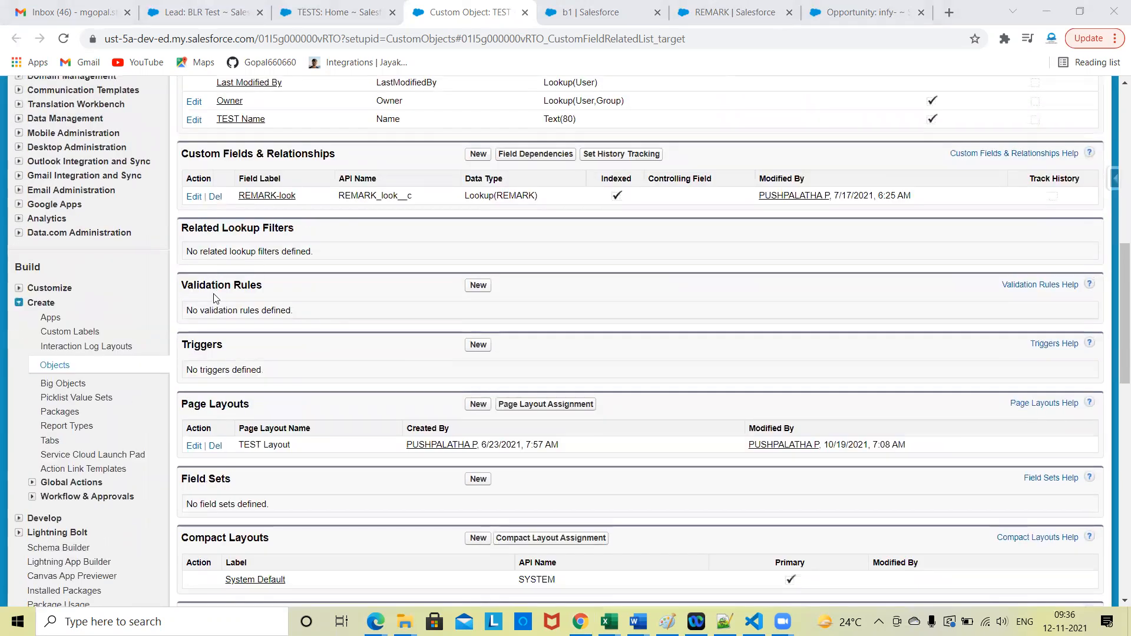
scroll(287, 490, "down", 8)
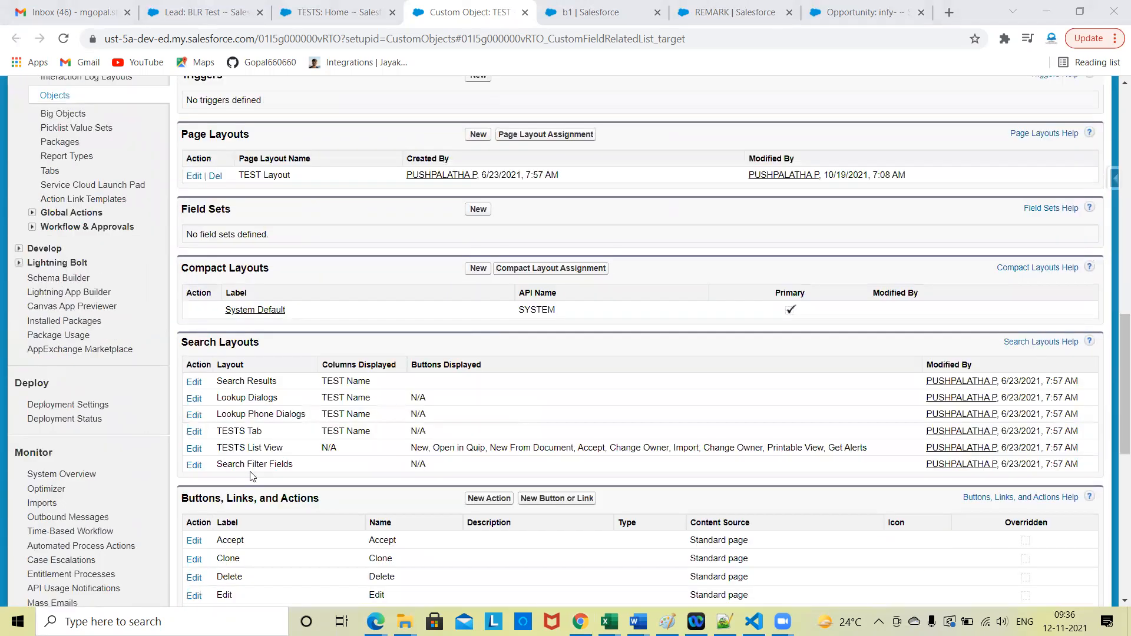
Step: Examine the remaining sections of the Classic TEST object page, including buttons, record types, Apex sharing and object limits
scroll(321, 253, "down", 4)
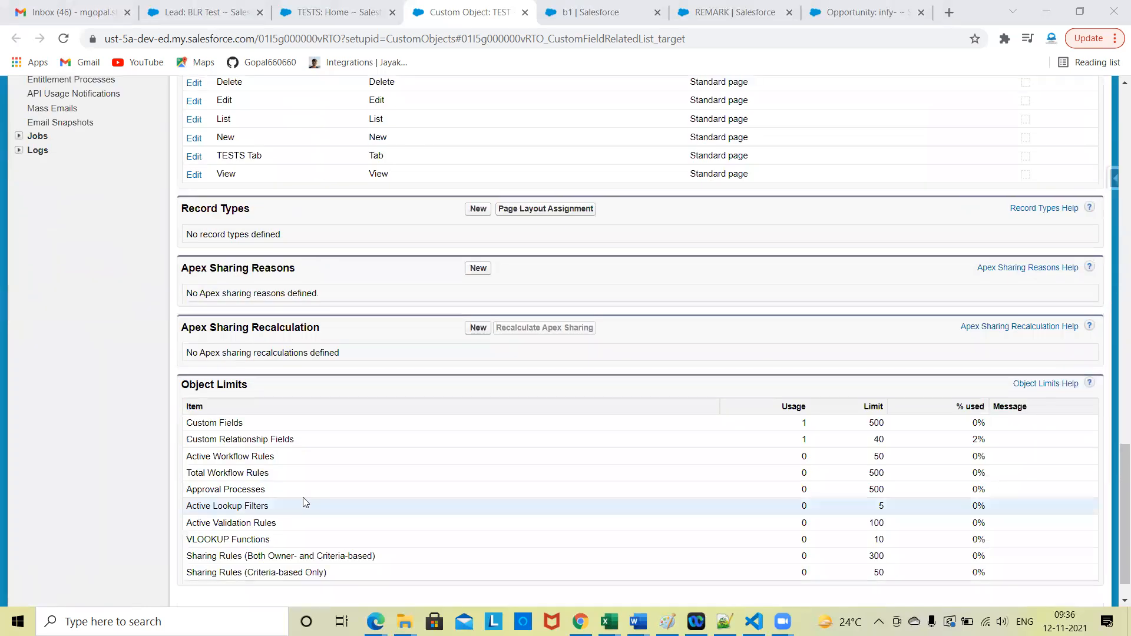
scroll(348, 259, "up", 4)
scroll(342, 417, "up", 15)
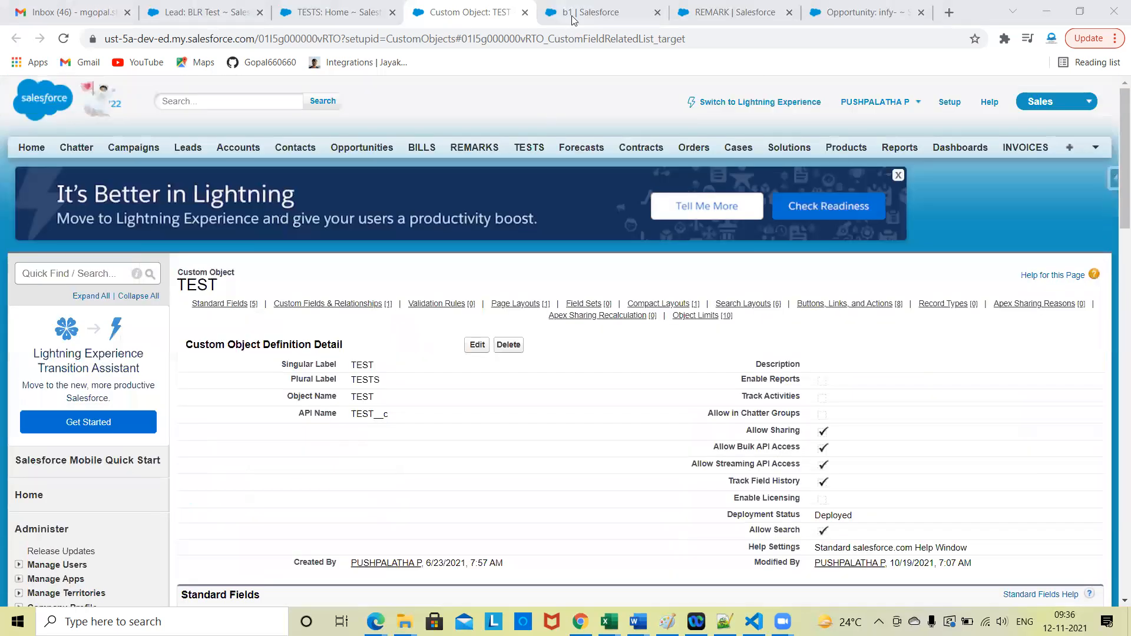
Step: Go to the REMARK object's Lightning setup page and review its list of setup sections
left_click(571, 17)
left_click(735, 13)
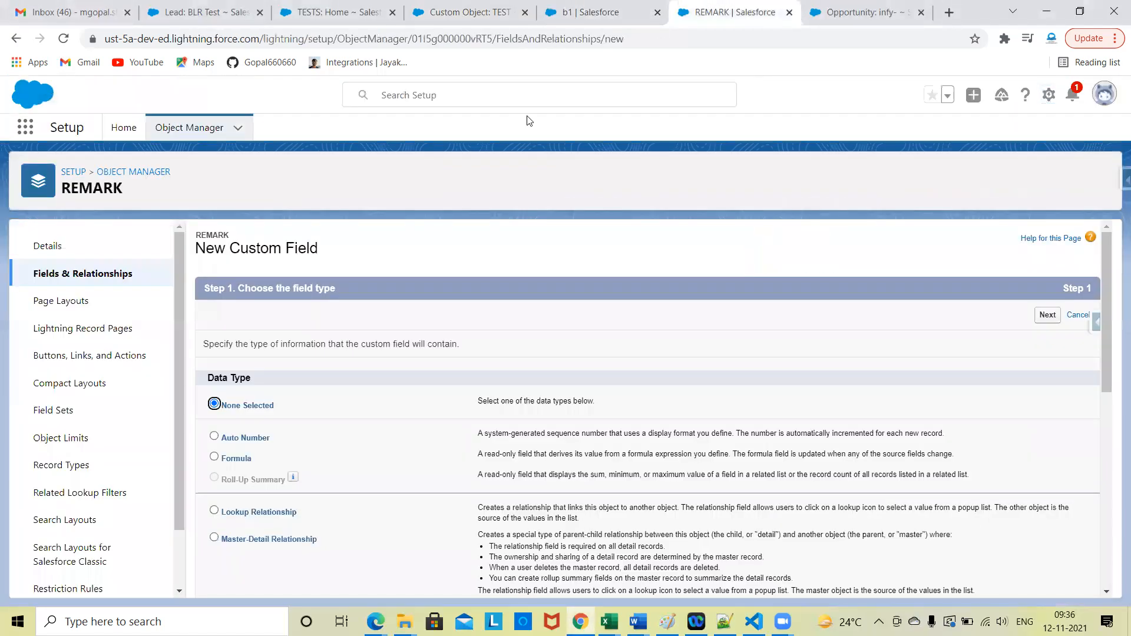
scroll(99, 464, "down", 2)
scroll(63, 409, "up", 2)
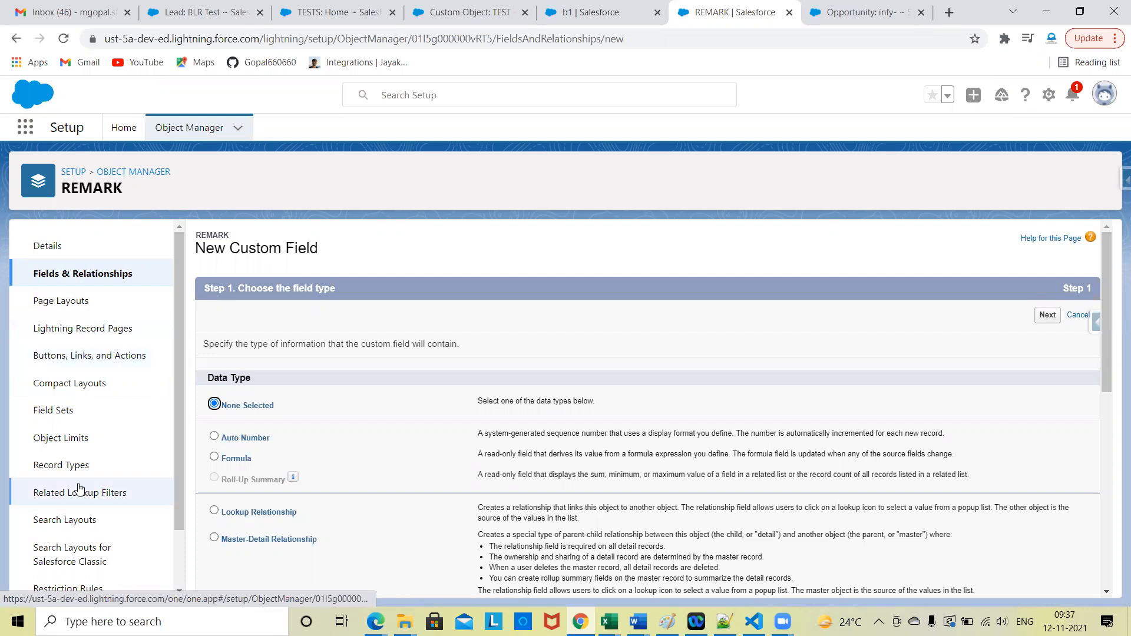
scroll(76, 490, "down", 1)
scroll(72, 504, "up", 1)
Step: Return to the Classic TEST object page and examine its sections from Custom Fields & Relationships down to Object Limits
left_click(333, 12)
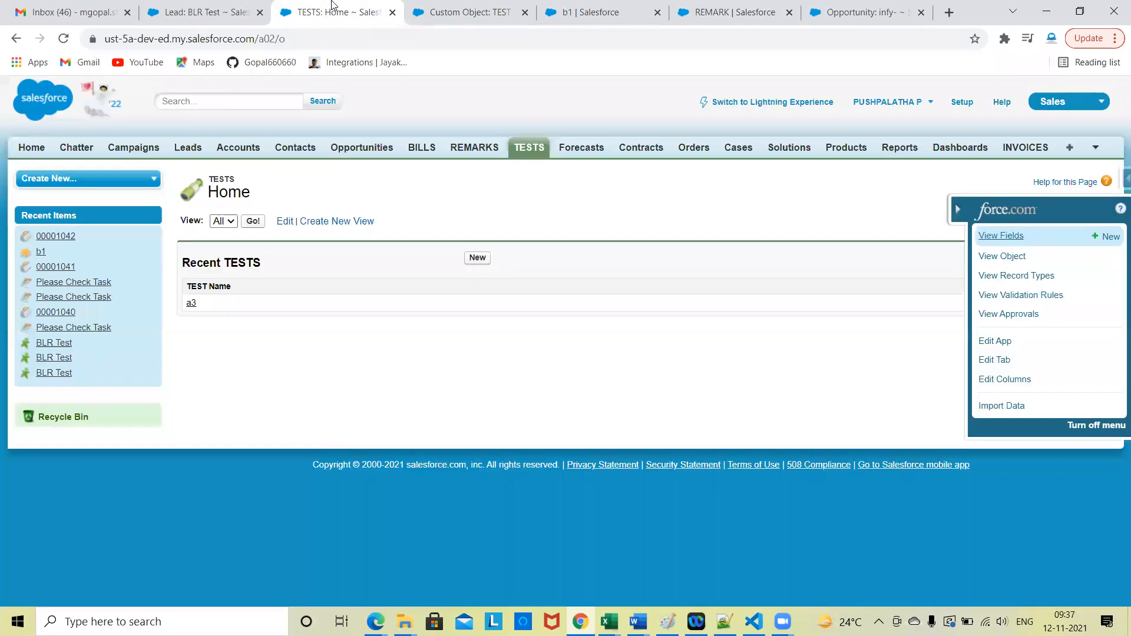
left_click(439, 12)
scroll(425, 384, "down", 1)
scroll(426, 384, "down", 10)
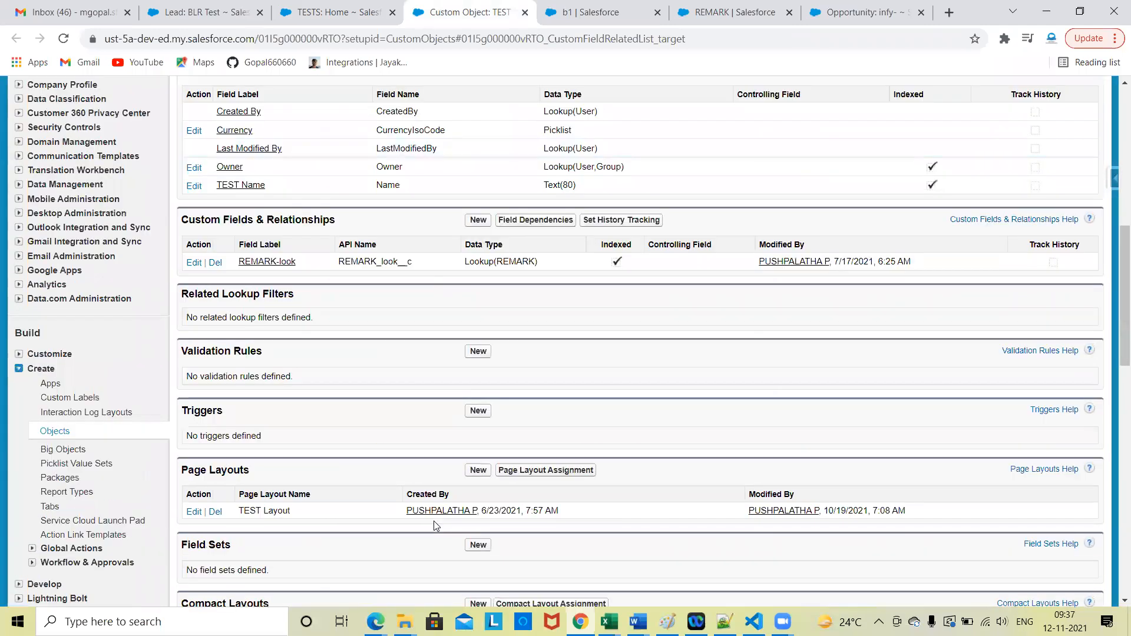
scroll(428, 359, "up", 3)
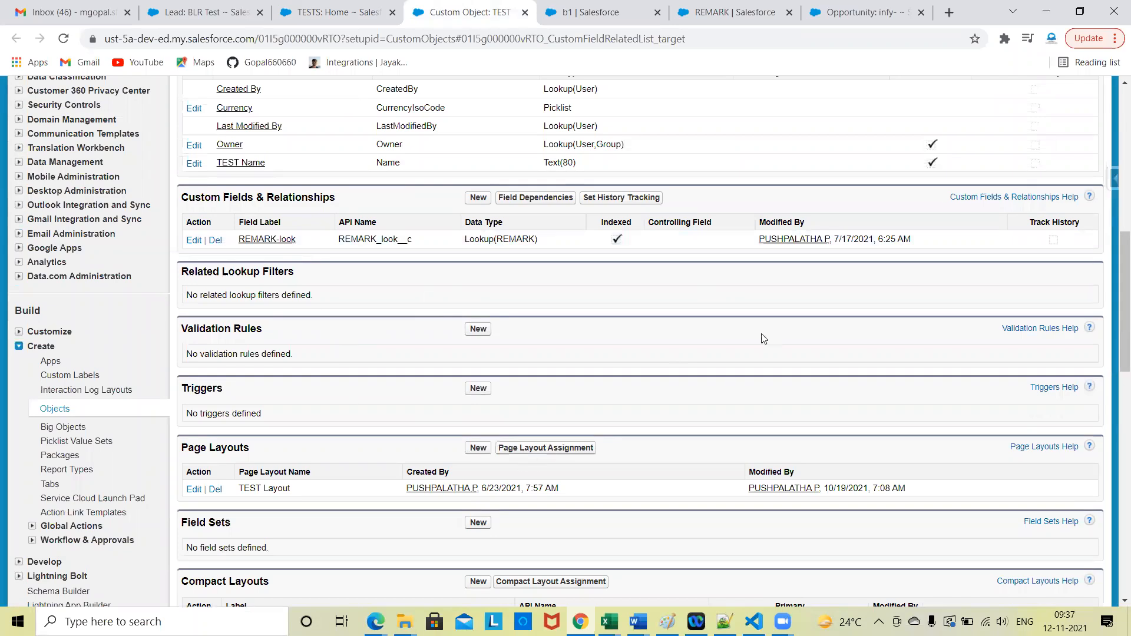
scroll(372, 419, "down", 4)
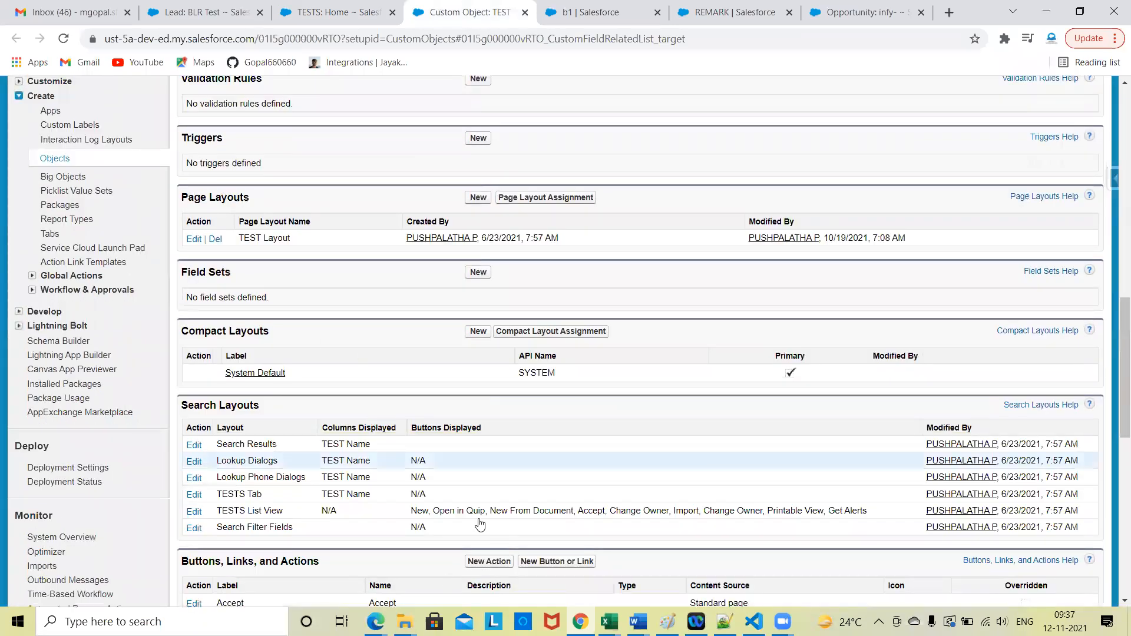
scroll(529, 424, "down", 10)
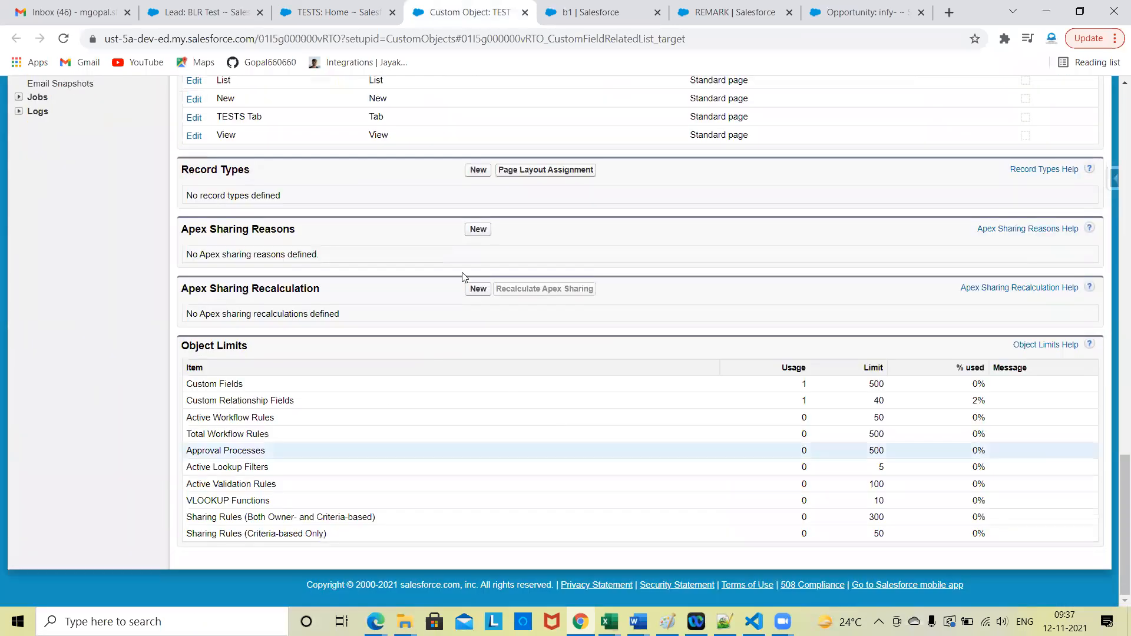
scroll(355, 261, "up", 3)
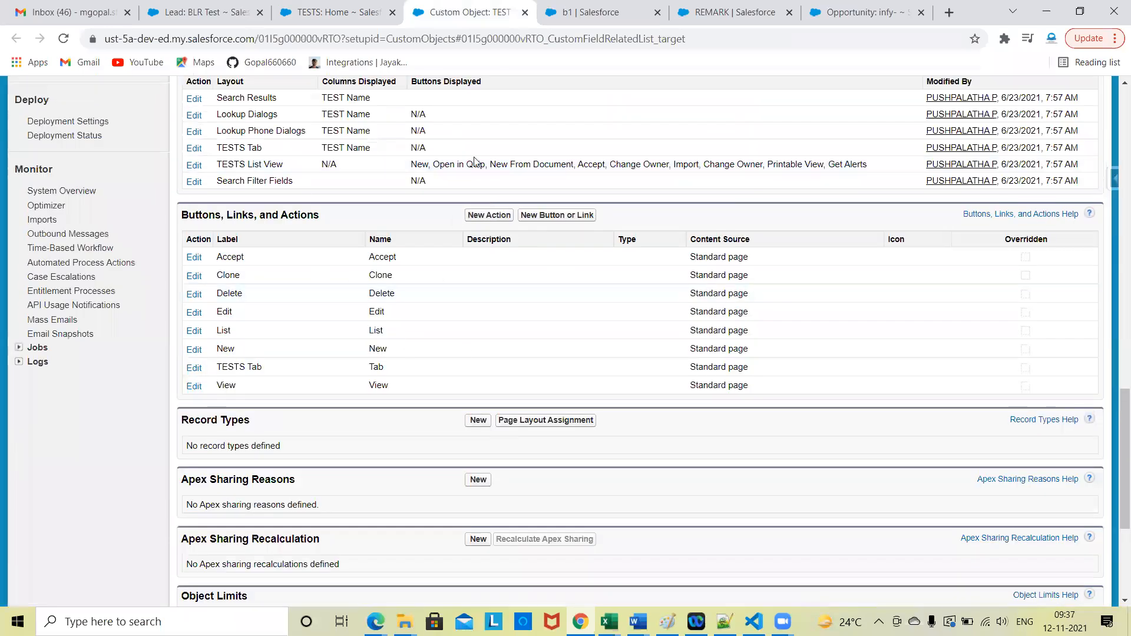
scroll(362, 297, "up", 6)
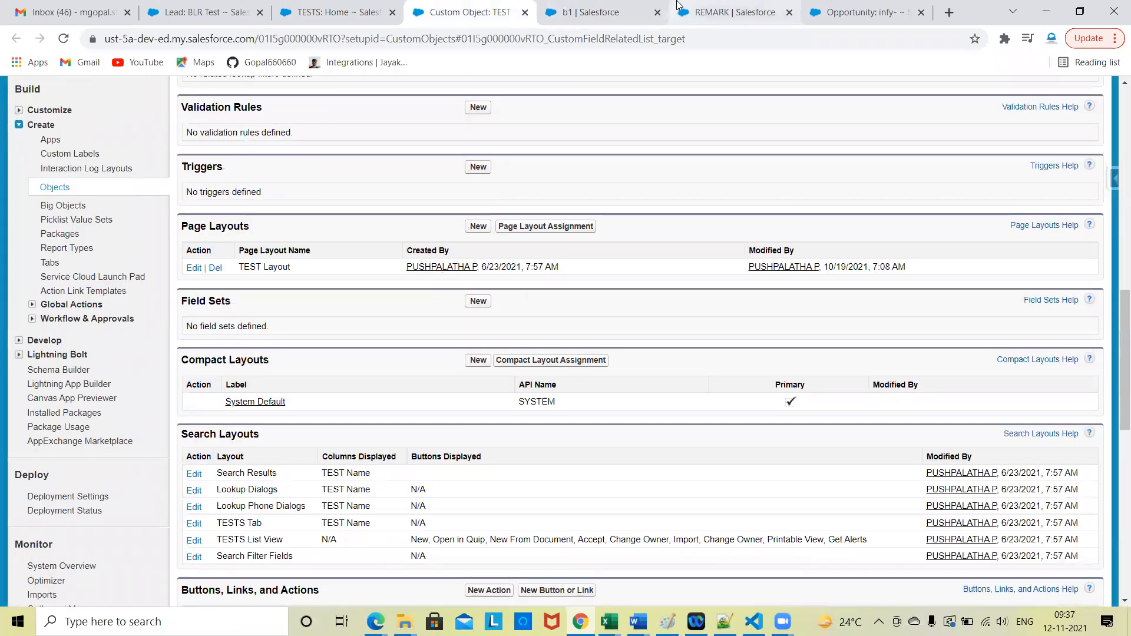
Step: Return to REMARK in Lightning and compare its separate setup sections, such as Page Layouts, Search Layouts and Triggers
left_click(733, 12)
scroll(83, 465, "down", 1)
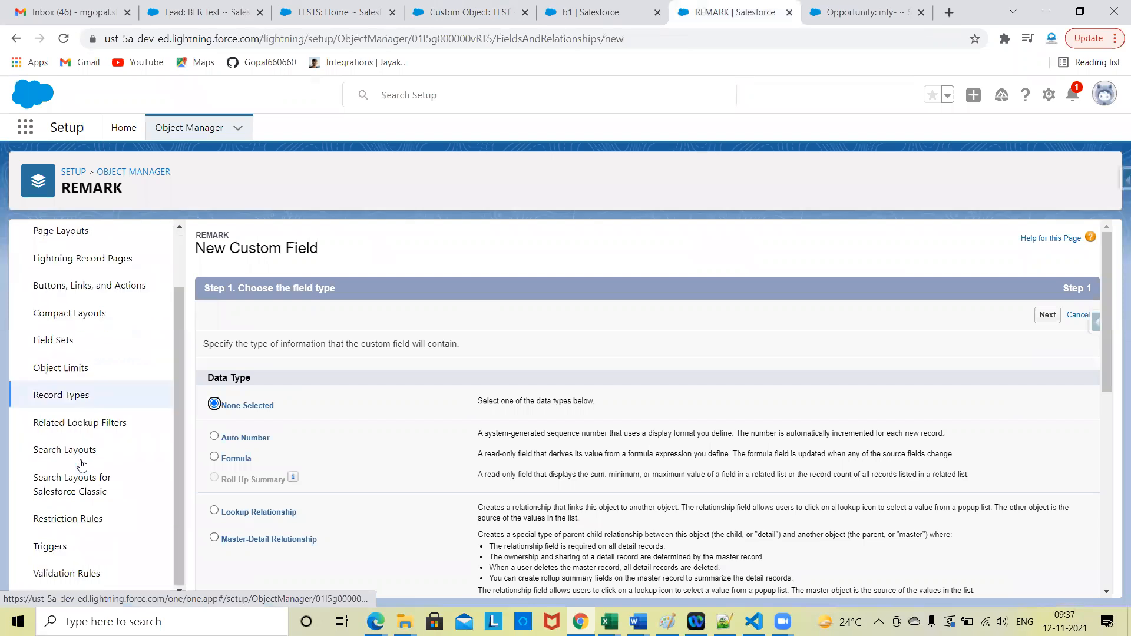
scroll(336, 509, "down", 5)
scroll(338, 514, "up", 8)
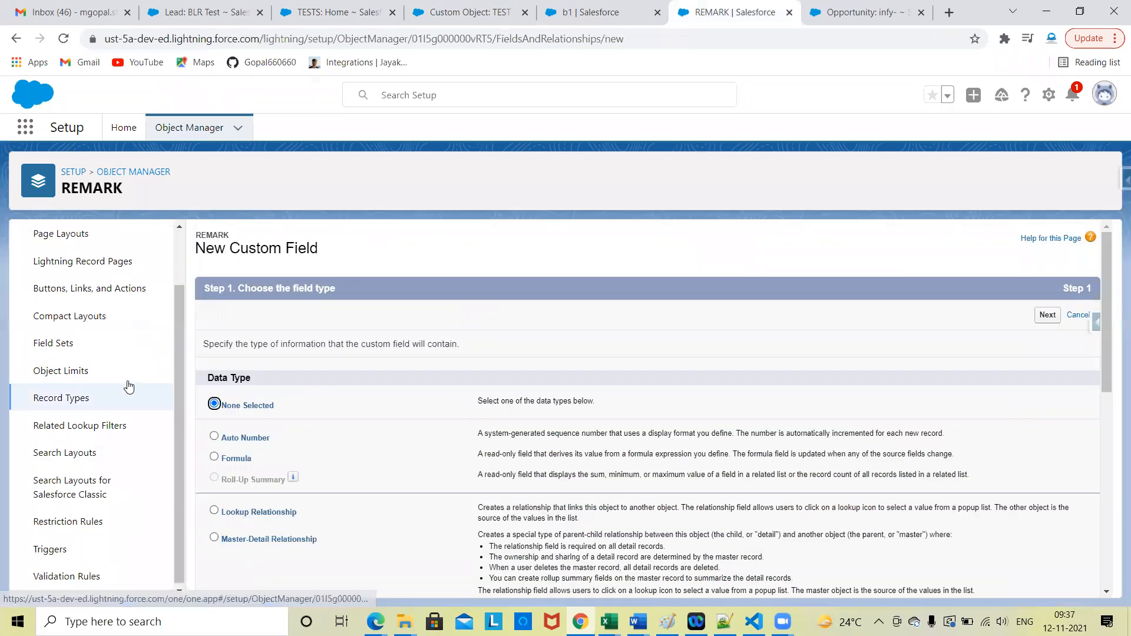
scroll(126, 384, "up", 2)
Step: Choose Checkbox as the data type of REMARK's new custom field and continue to the field details
scroll(449, 377, "down", 5)
scroll(436, 342, "down", 1)
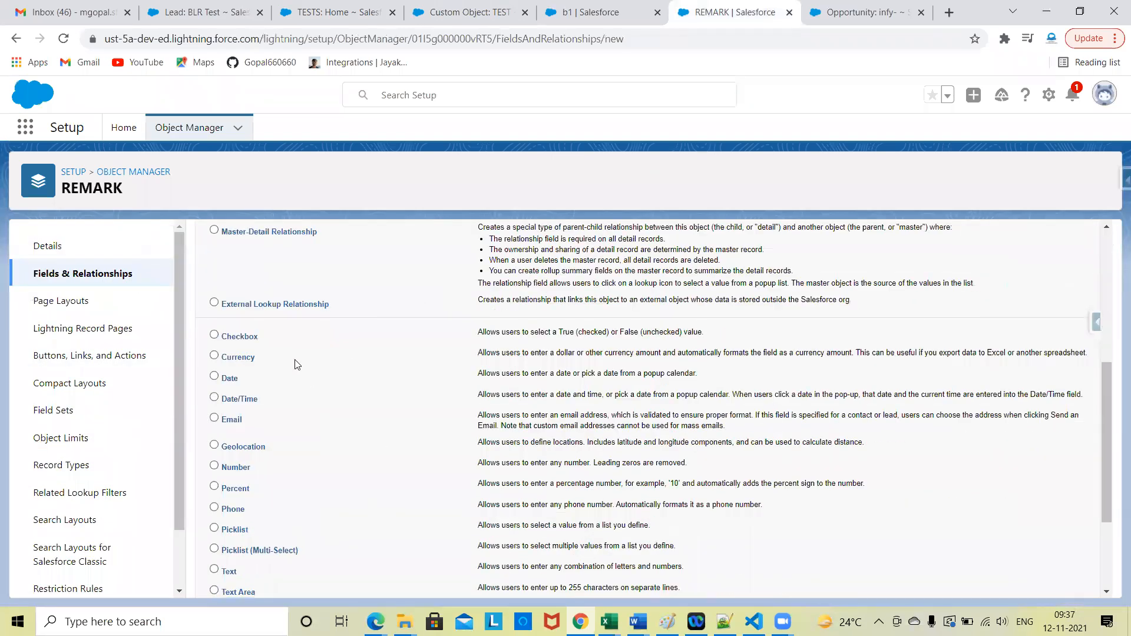
scroll(1099, 268, "up", 5)
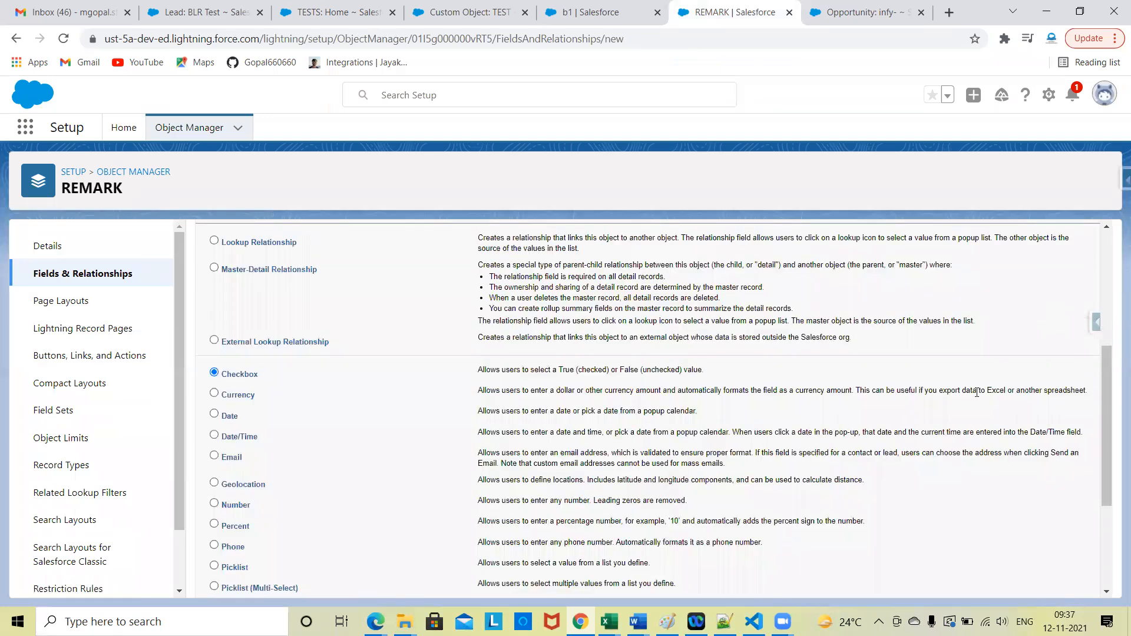
left_click(1041, 318)
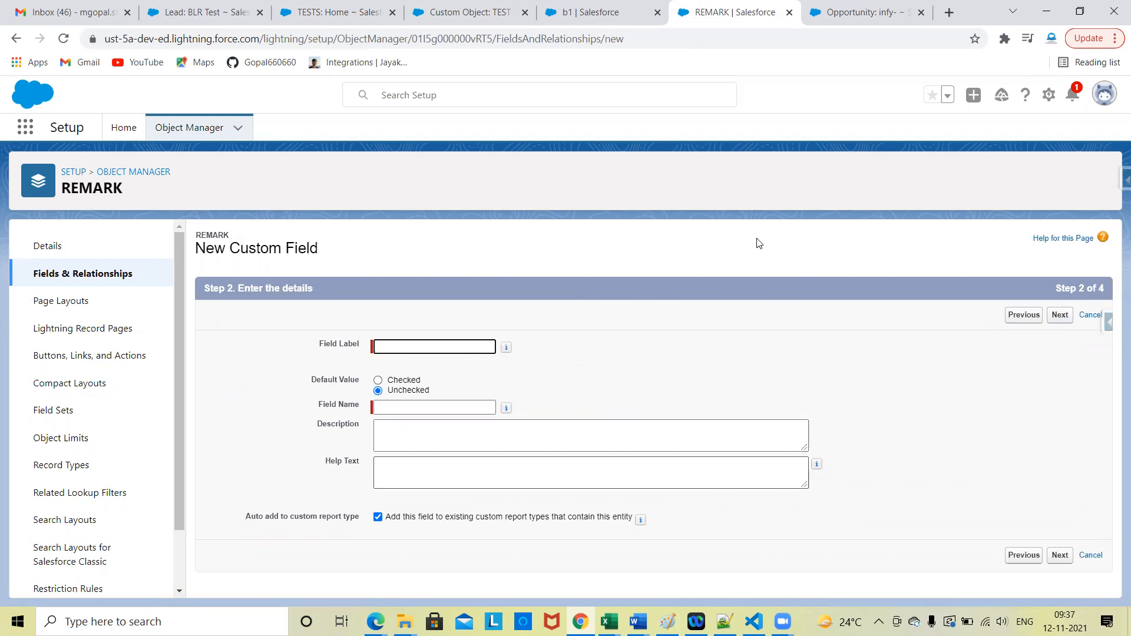
Step: Start a new custom field on the TEST object in Classic and look over the available data types
left_click(486, 5)
scroll(478, 346, "up", 6)
left_click(478, 341)
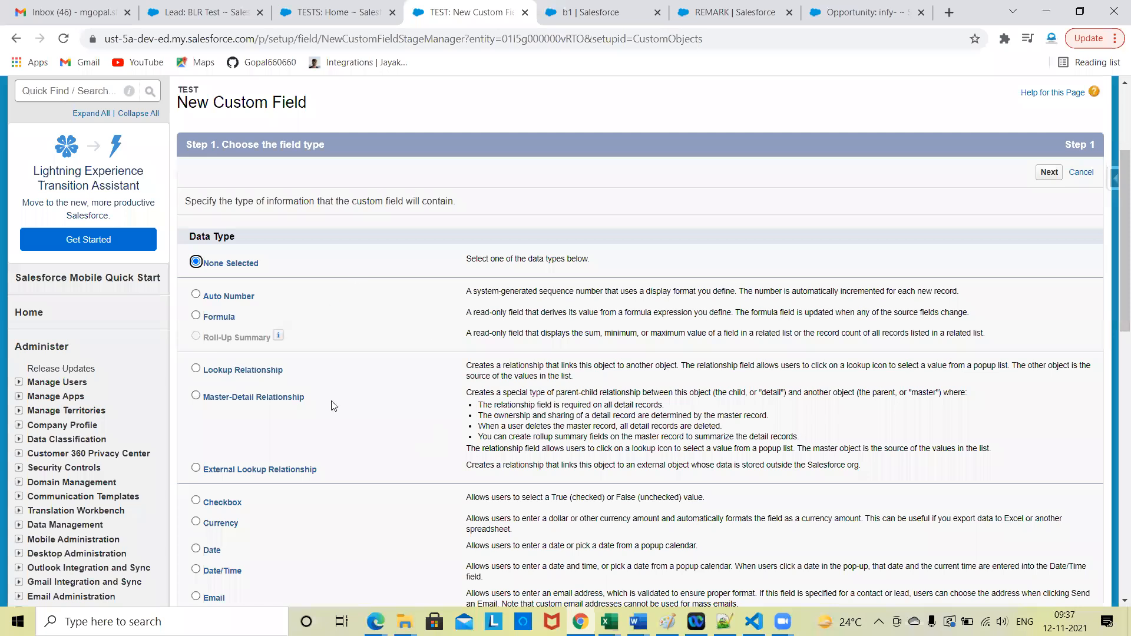
scroll(331, 401, "down", 5)
scroll(298, 425, "up", 6)
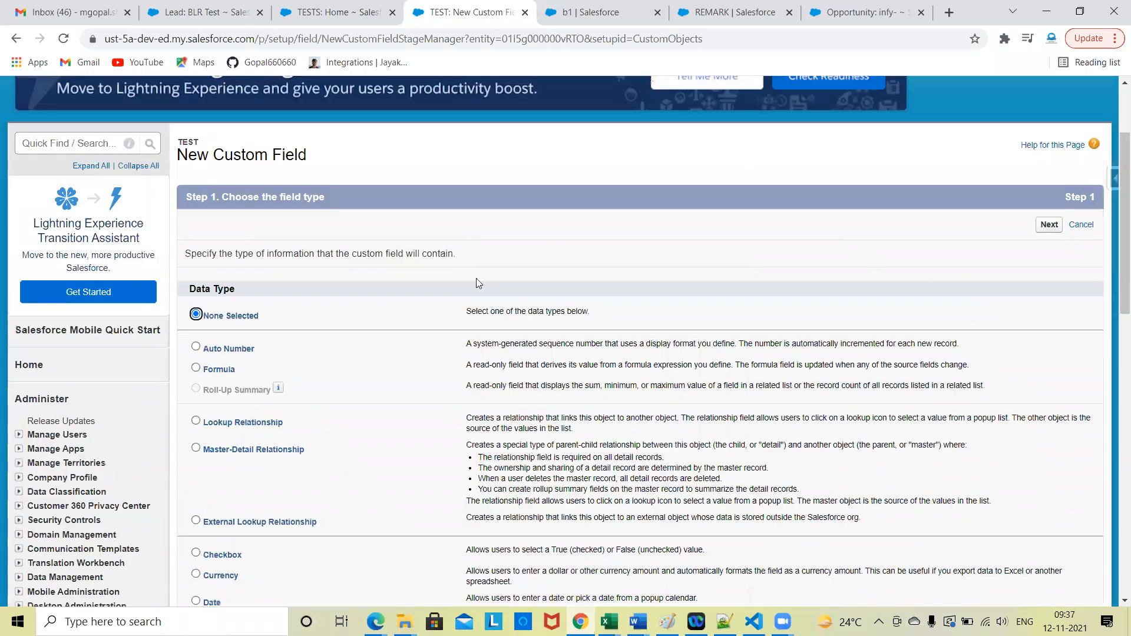
Step: Compare REMARK's Lightning field details step with the Classic new custom field page and its Setup menu
left_click(733, 12)
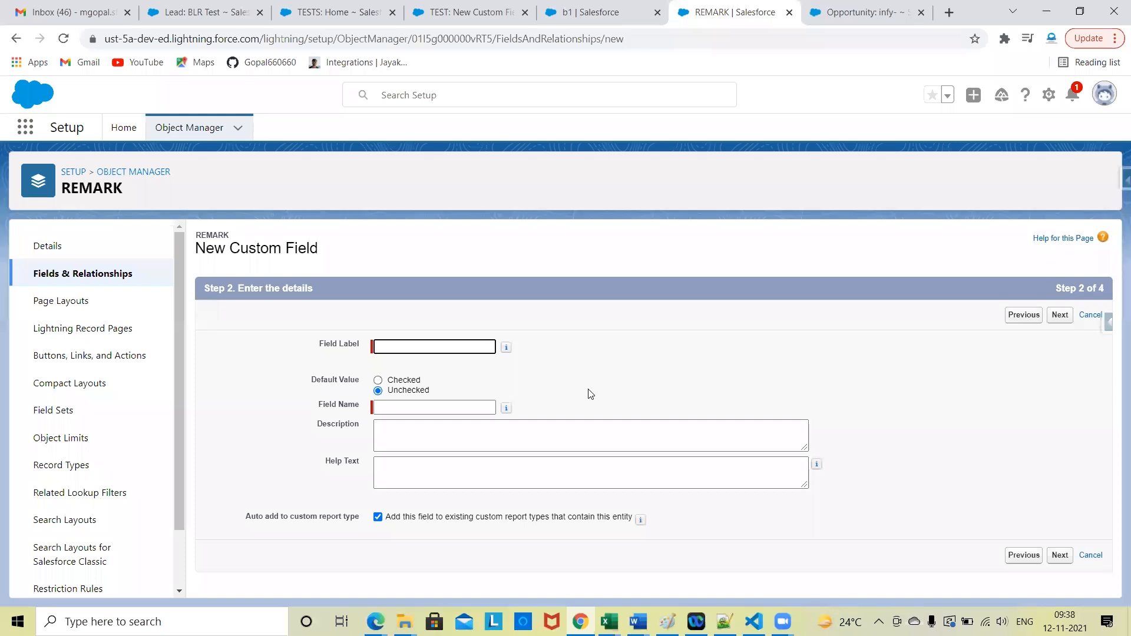
left_click(564, 9)
left_click(487, 6)
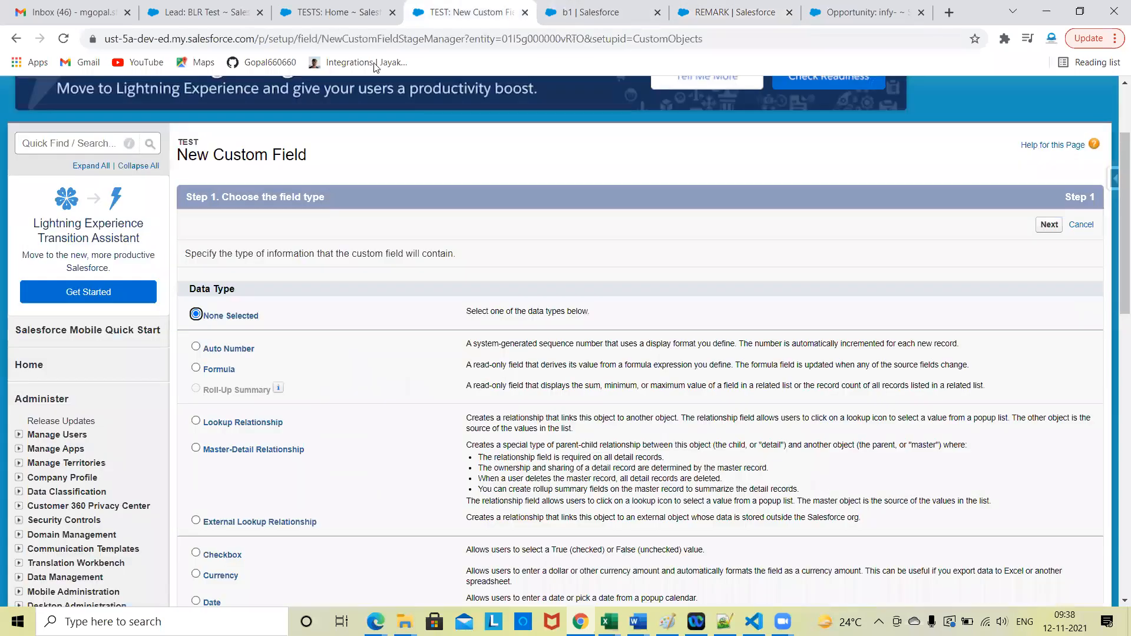
scroll(57, 468, "down", 5)
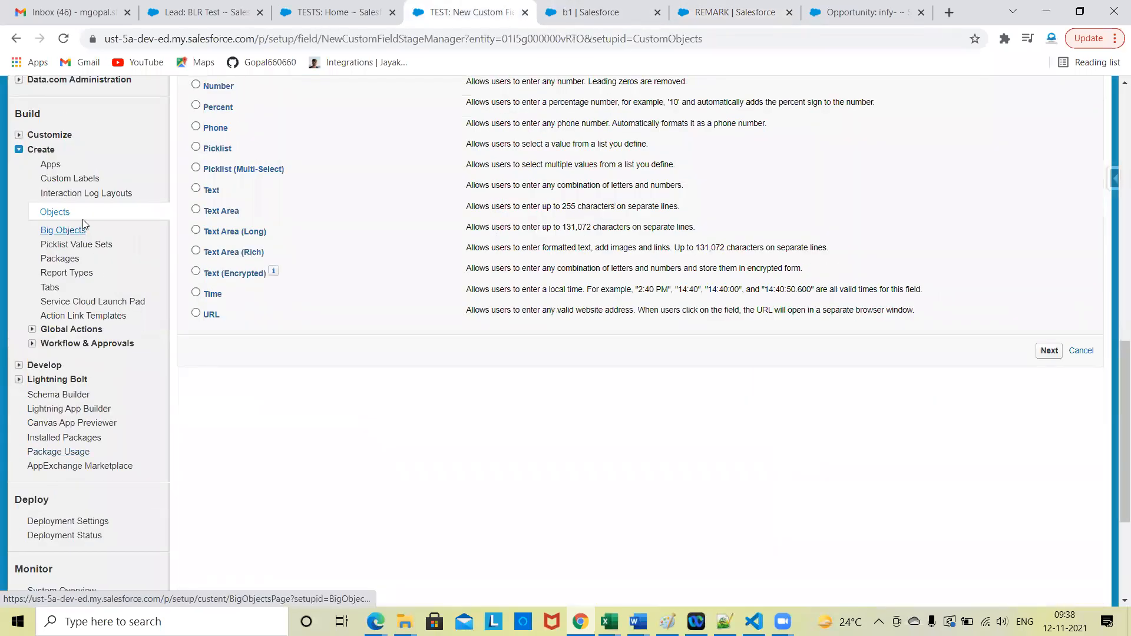
scroll(56, 281, "up", 10)
scroll(56, 281, "up", 3)
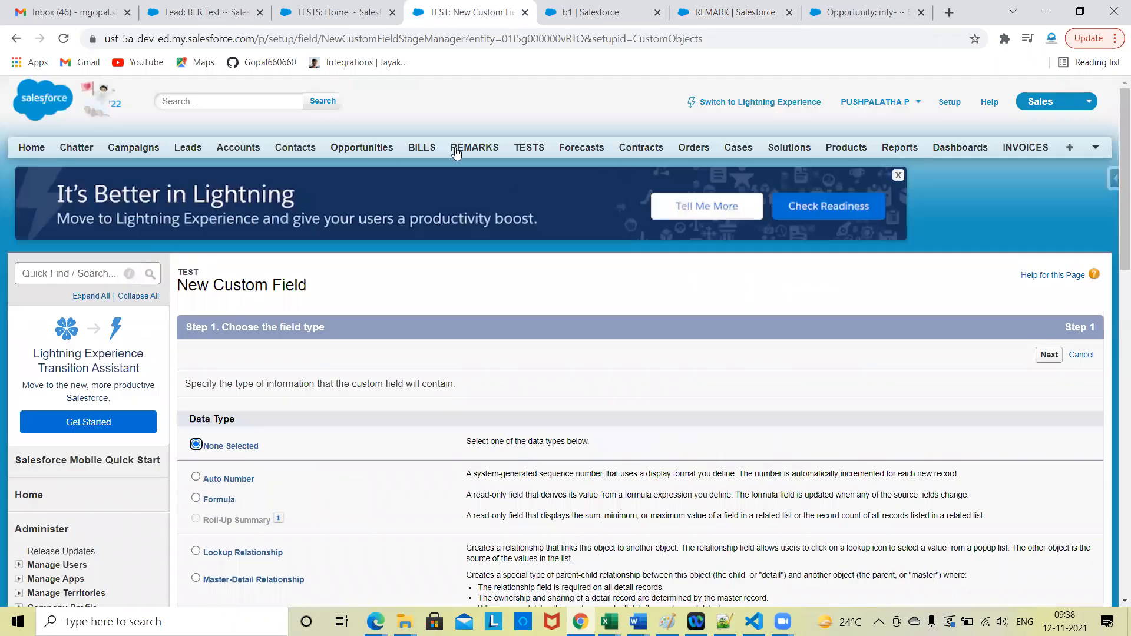
Step: Return REMARK's new custom field to the field type step and review the setup sections and data types
left_click(711, 6)
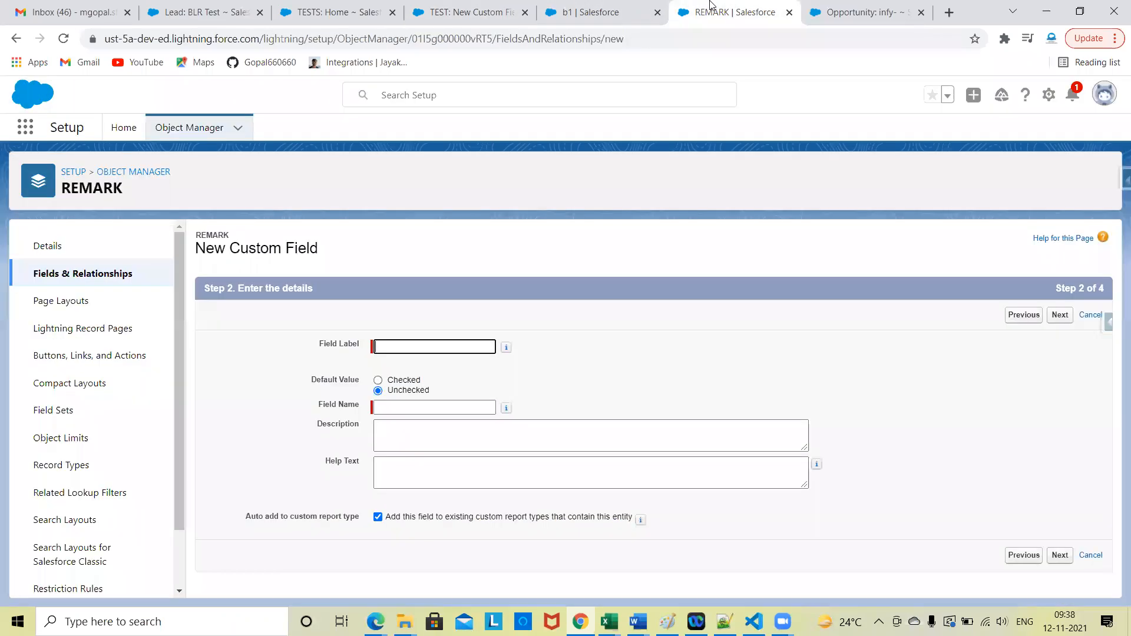
left_click(16, 38)
scroll(287, 341, "down", 3)
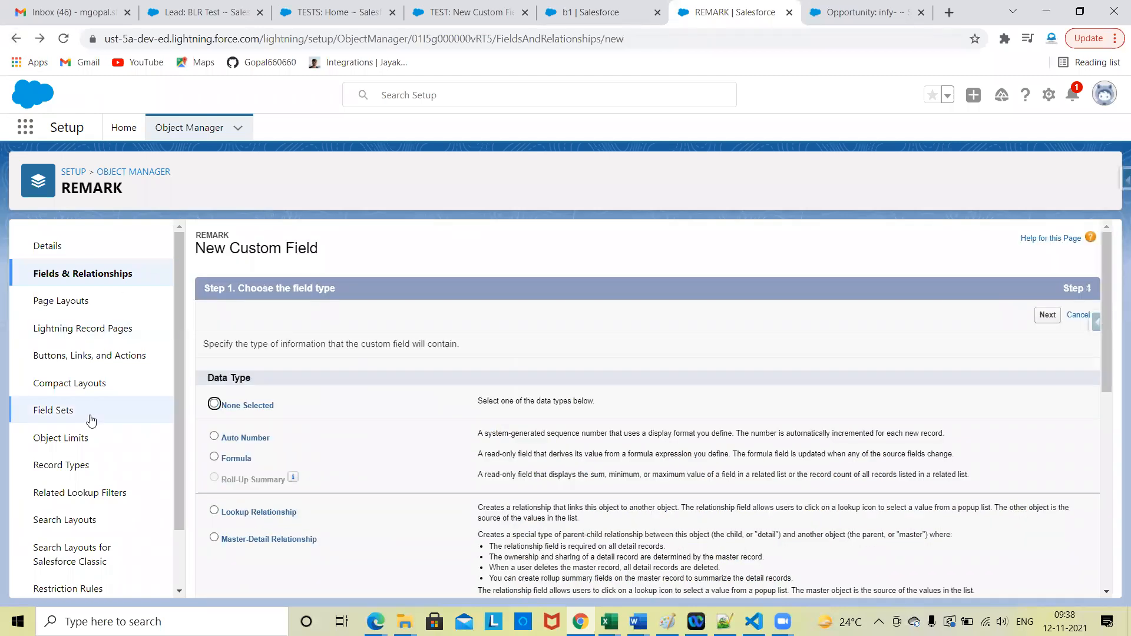
scroll(63, 524, "down", 2)
scroll(63, 524, "up", 2)
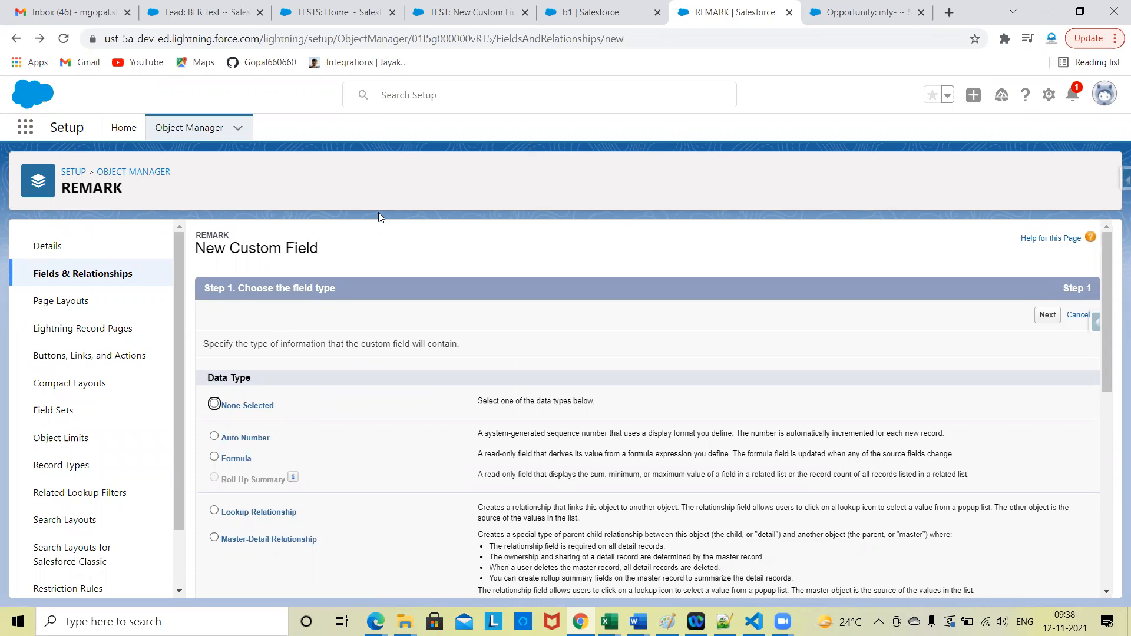
scroll(459, 358, "down", 10)
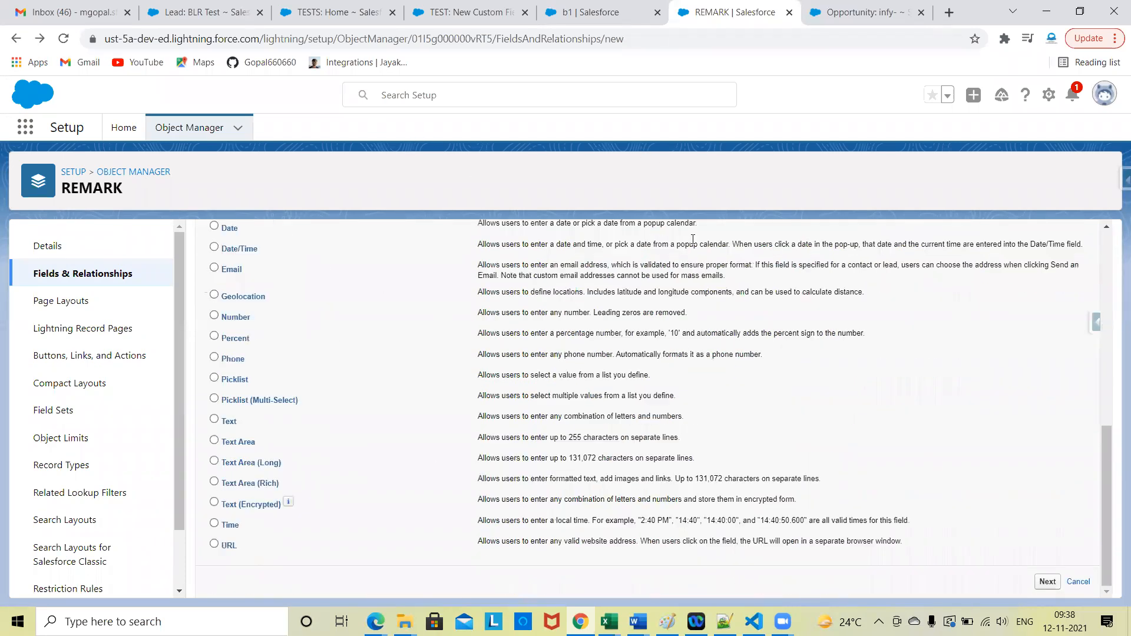
Step: Examine the Classic Setup menu and the data types offered for TEST's new custom field
left_click(466, 12)
scroll(419, 505, "down", 5)
scroll(415, 489, "down", 8)
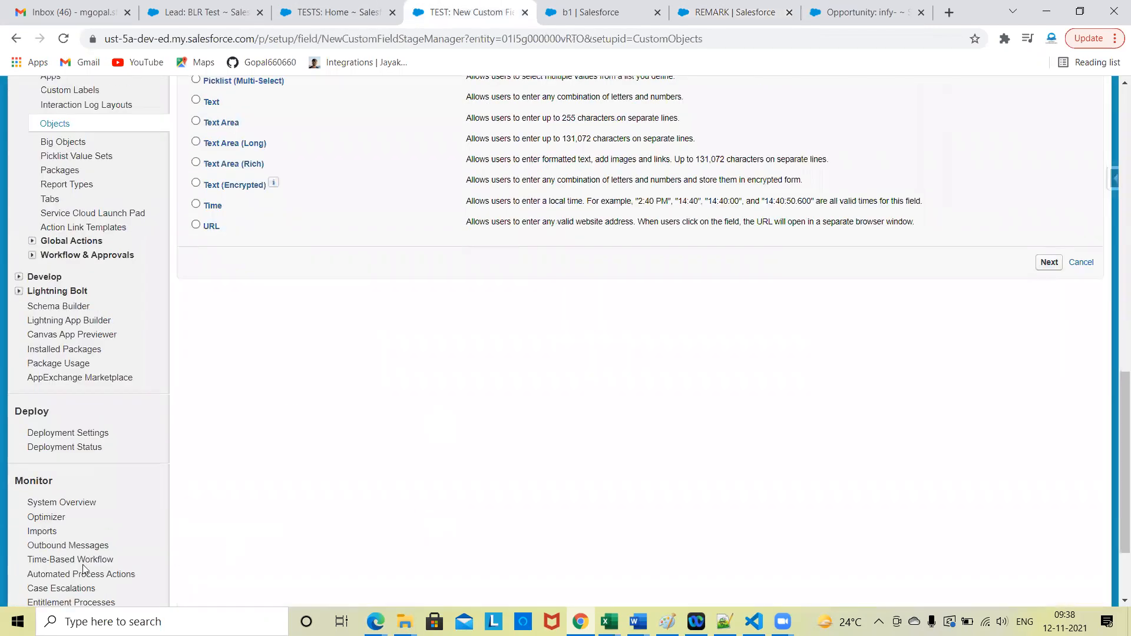
scroll(21, 244, "down", 3)
scroll(20, 245, "up", 15)
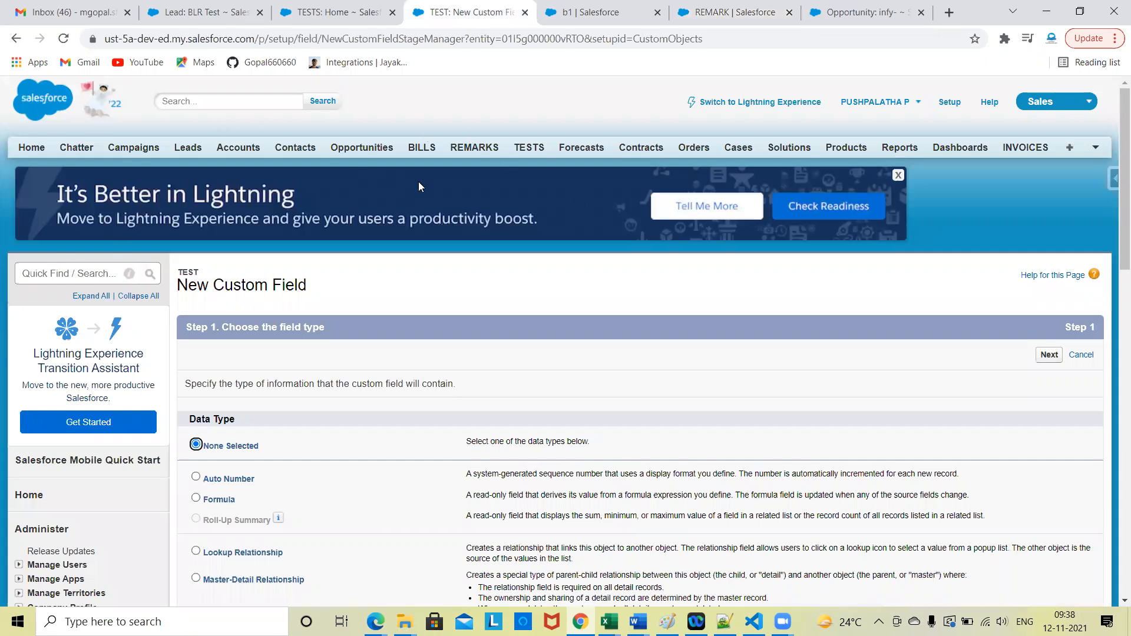
scroll(466, 436, "down", 3)
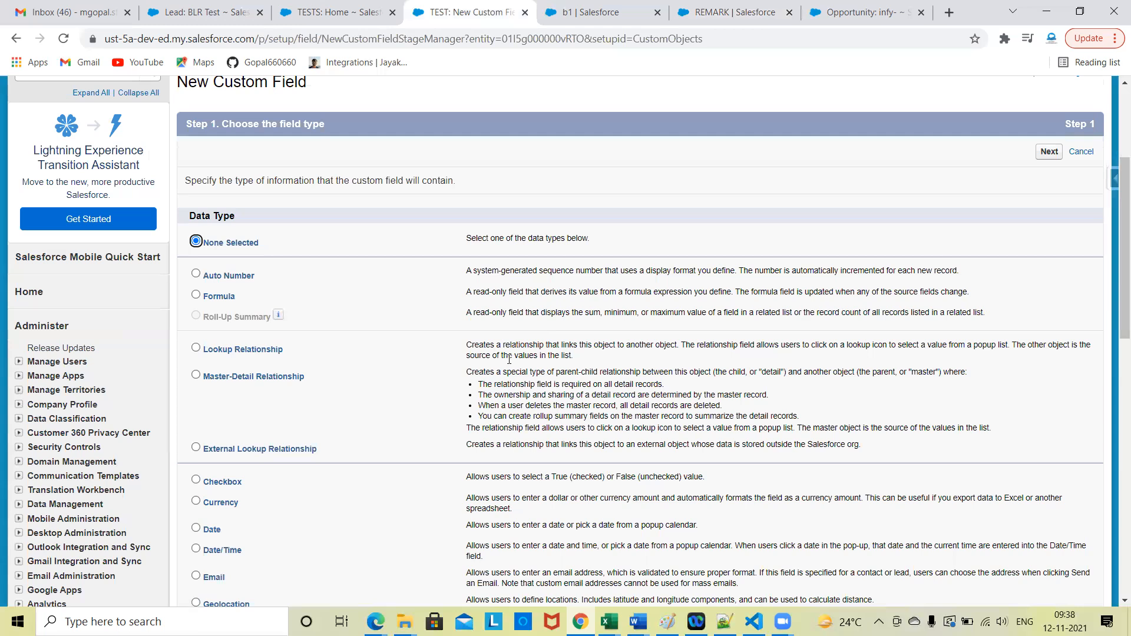
scroll(507, 357, "down", 2)
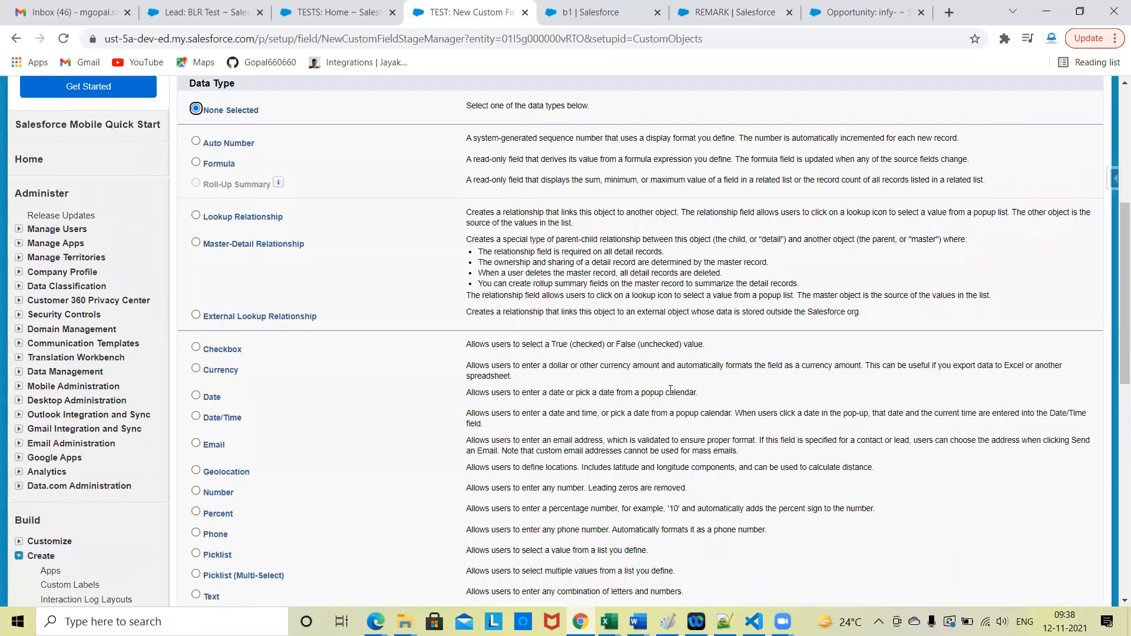
Step: Compare the new custom field page layout of REMARK in Lightning with that of TEST in Classic
left_click(704, 14)
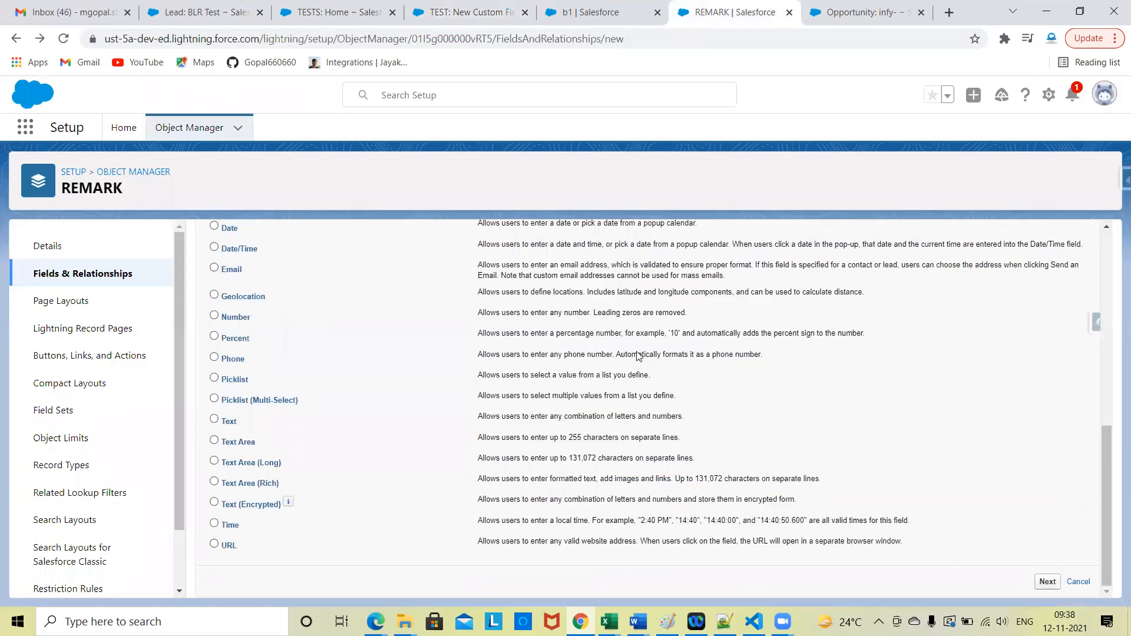
scroll(471, 375, "up", 10)
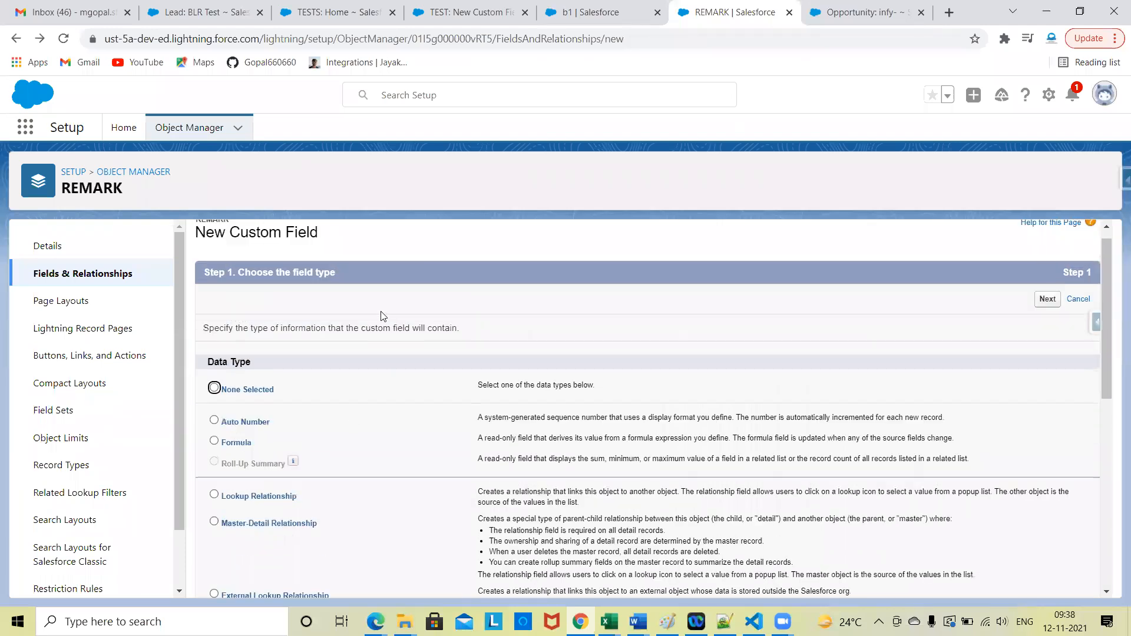
left_click(483, 5)
scroll(593, 411, "up", 5)
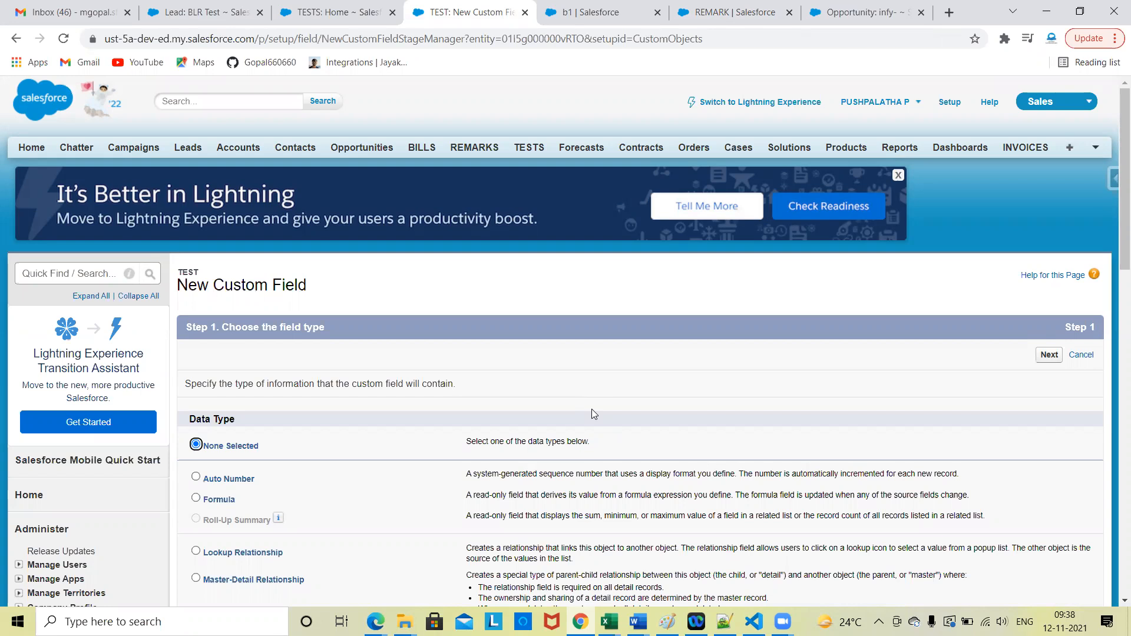
Step: Compare the Classic app list with Lightning's App Launcher on the REMARK setup page
left_click(1053, 103)
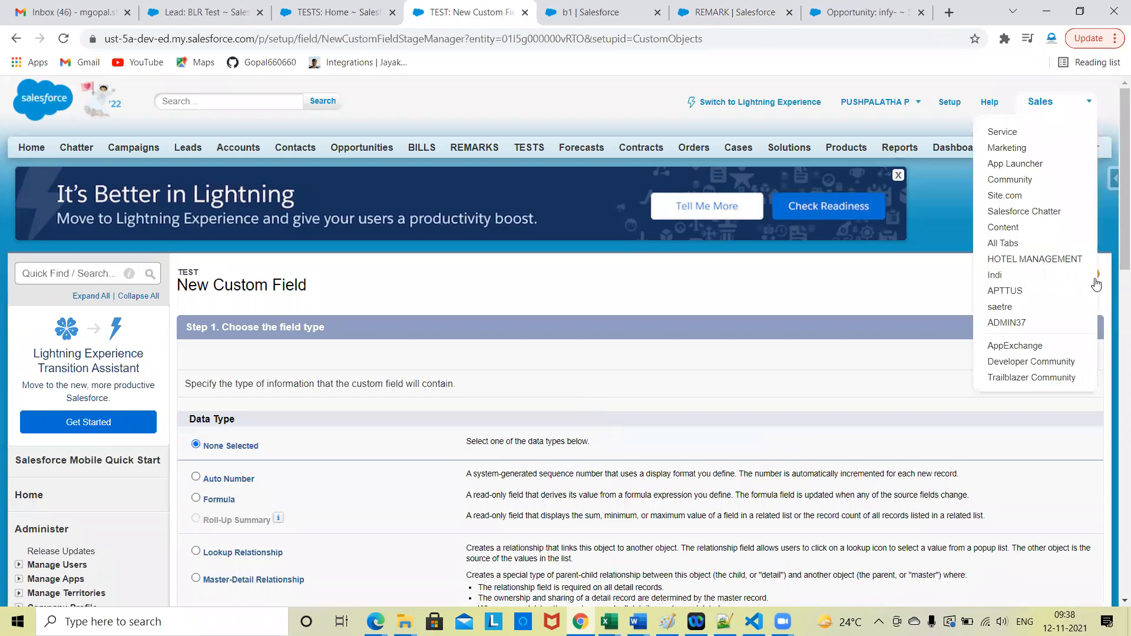
left_click(711, 5)
left_click(25, 127)
key("Escape")
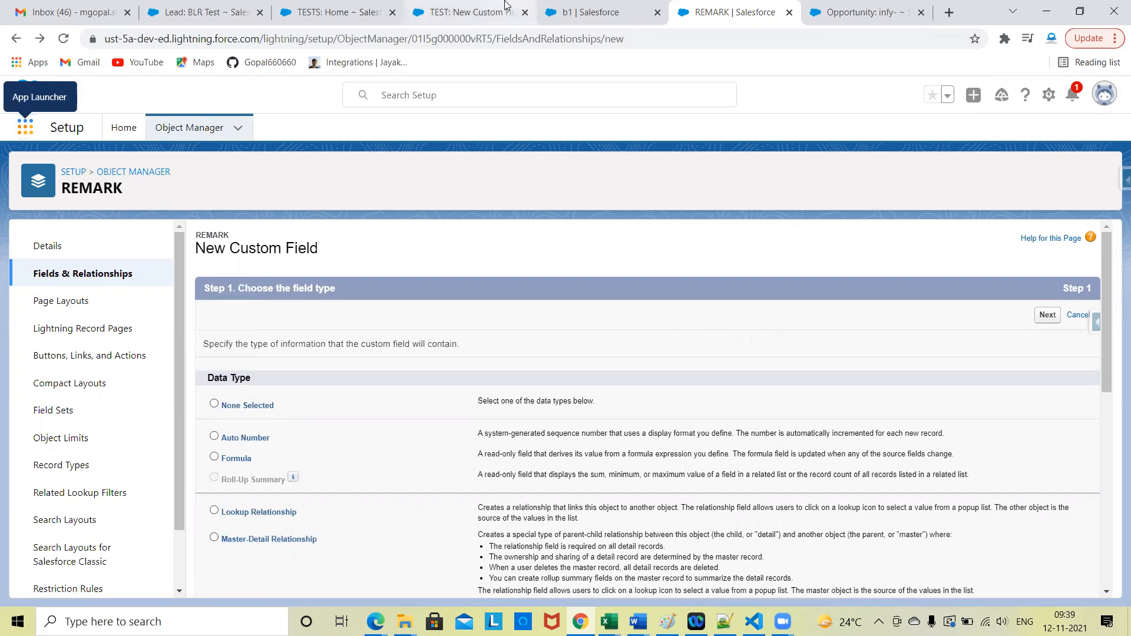
Step: Compare where Setup is reached in Classic and Lightning, and open the Classic Setup home page
left_click(466, 12)
left_click(936, 131)
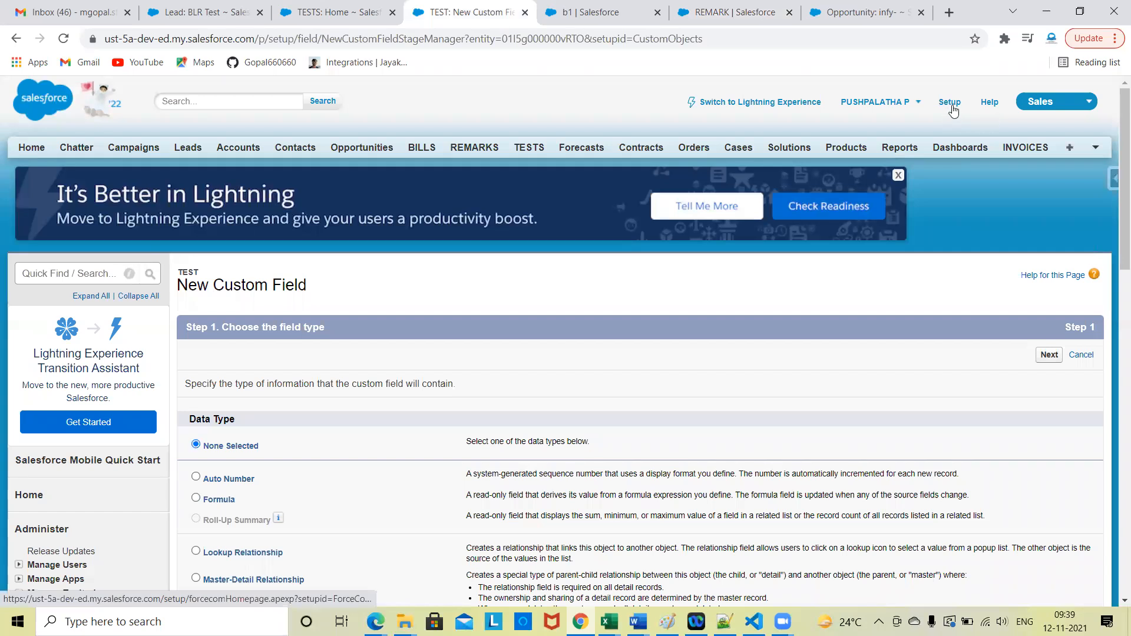
left_click(711, 7)
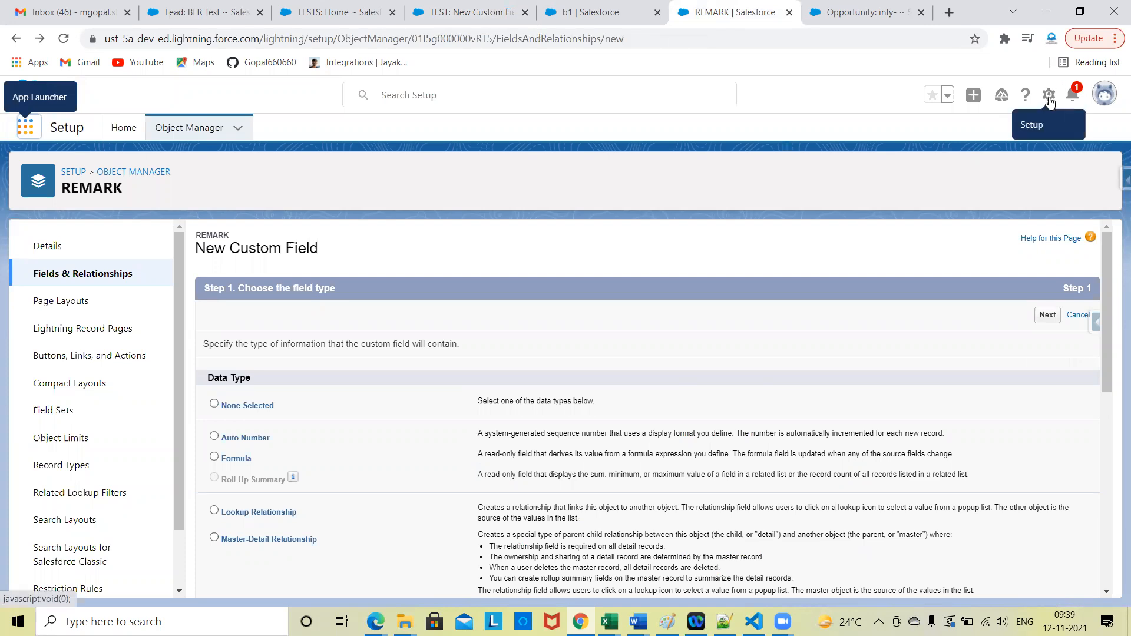
key("ctrl+Page_Up")
key("ctrl+Page_Up")
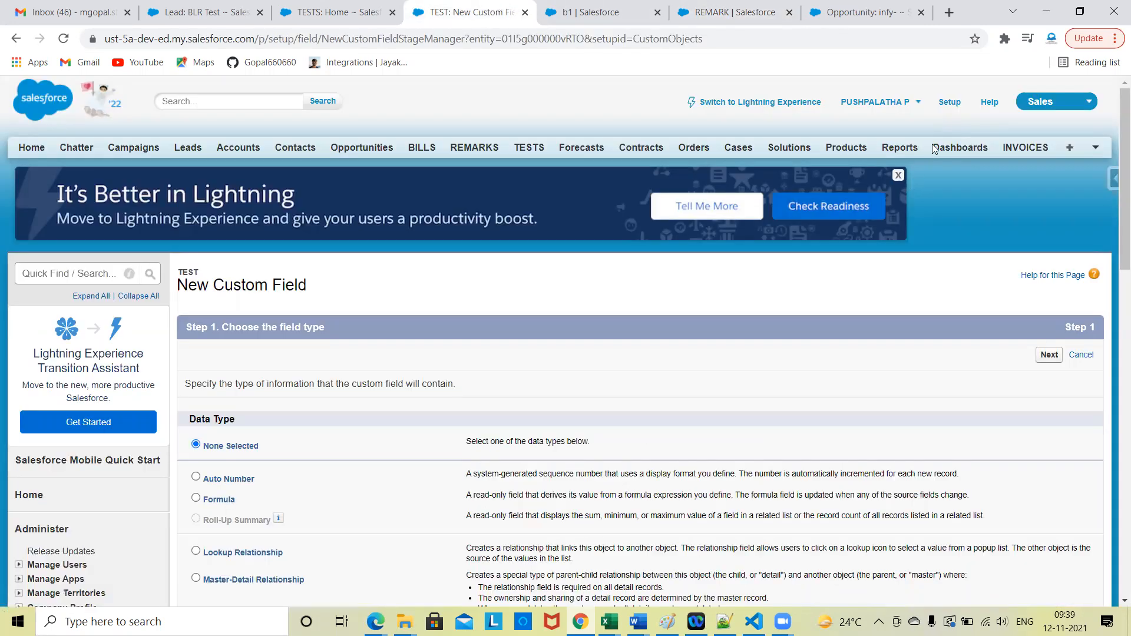
left_click(952, 105)
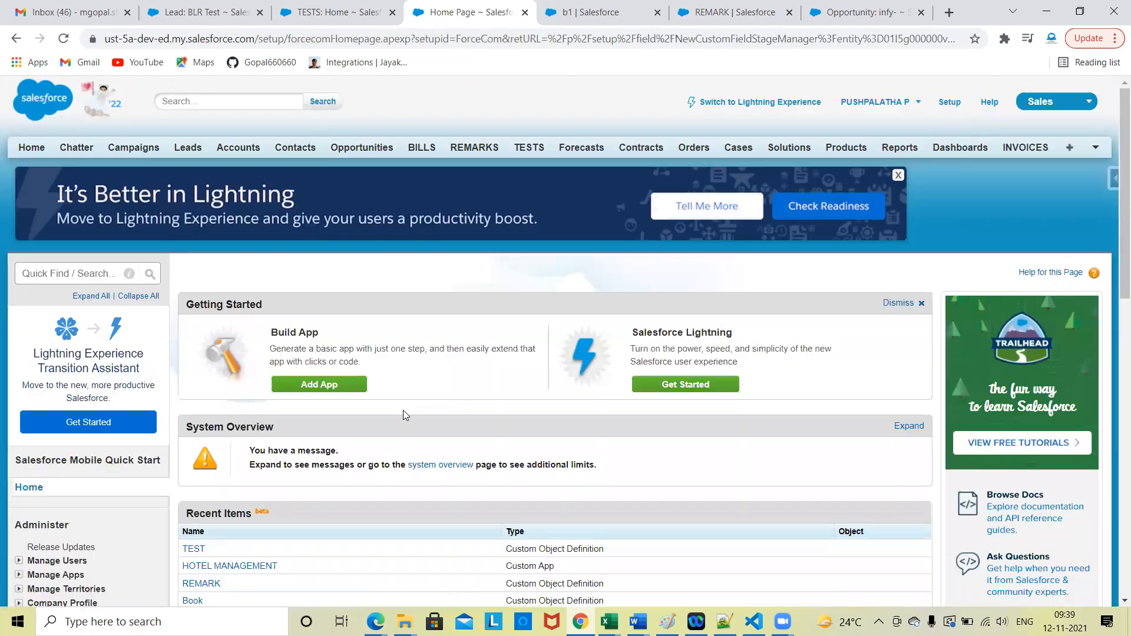
Step: Open the Lightning Setup home page from REMARK's new custom field page
left_click(701, 6)
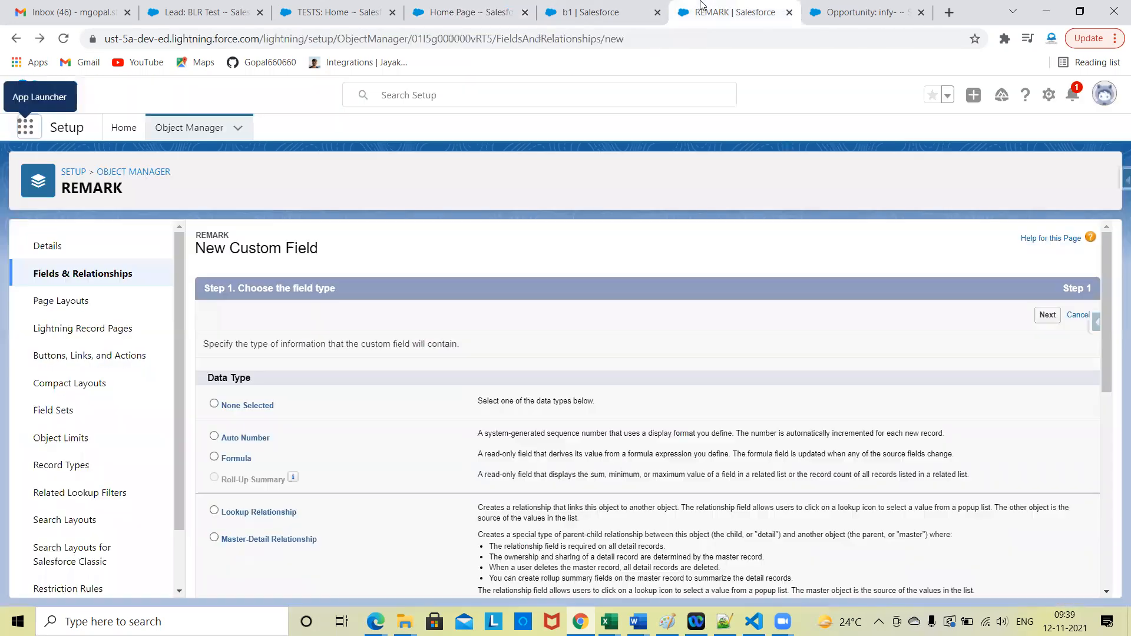
left_click(1048, 96)
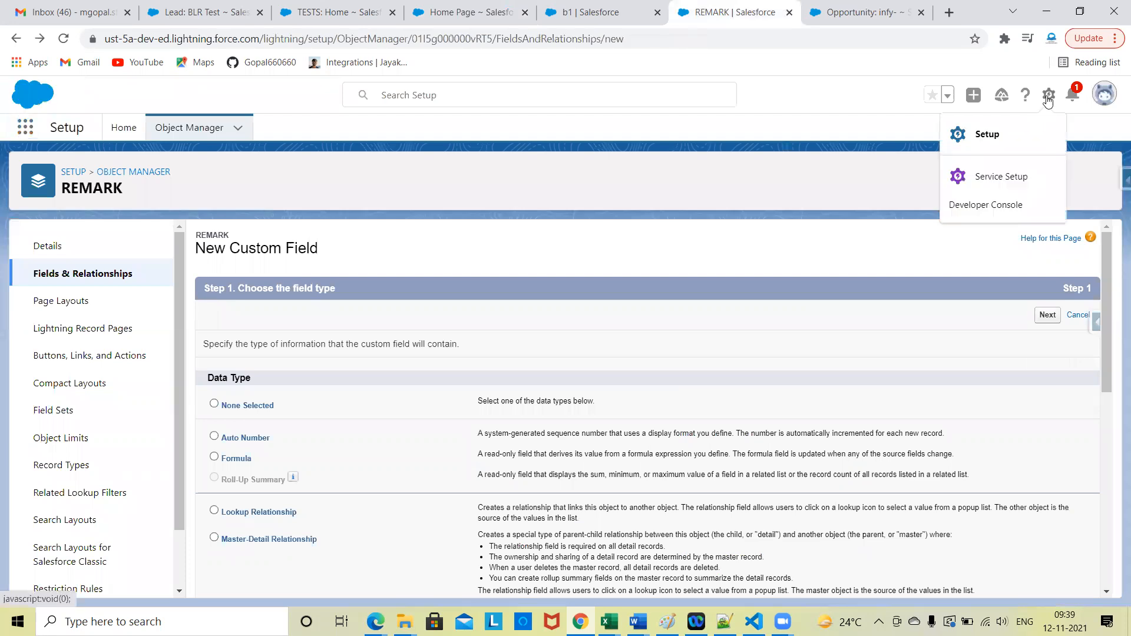
left_click(988, 142)
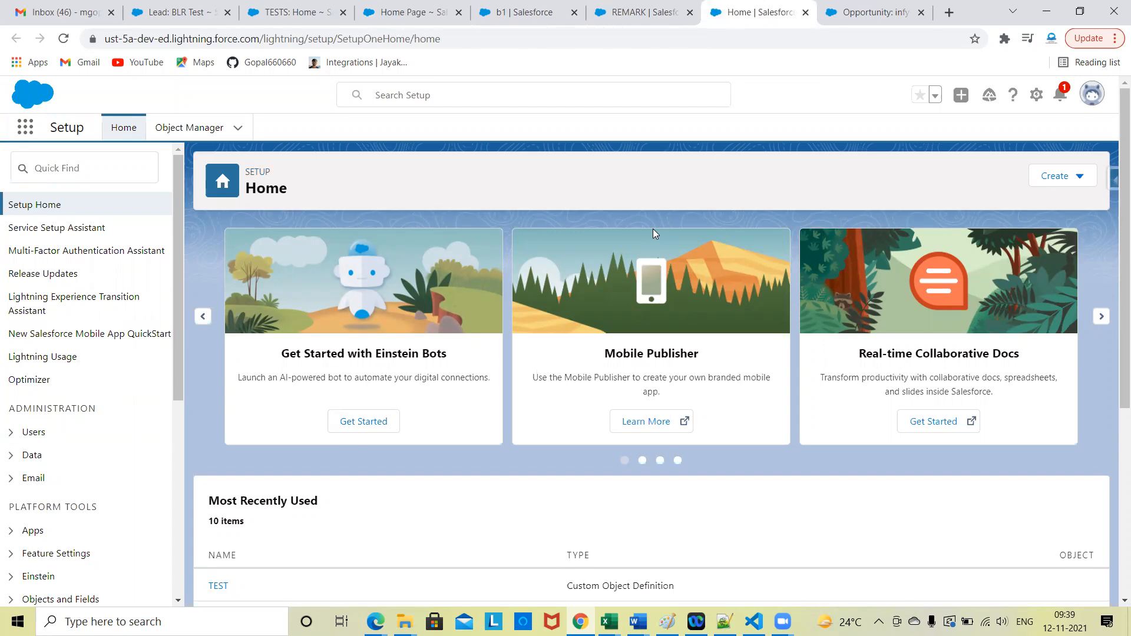
Step: Switch from Lightning Setup to the Service app and look over its home page
left_click(25, 127)
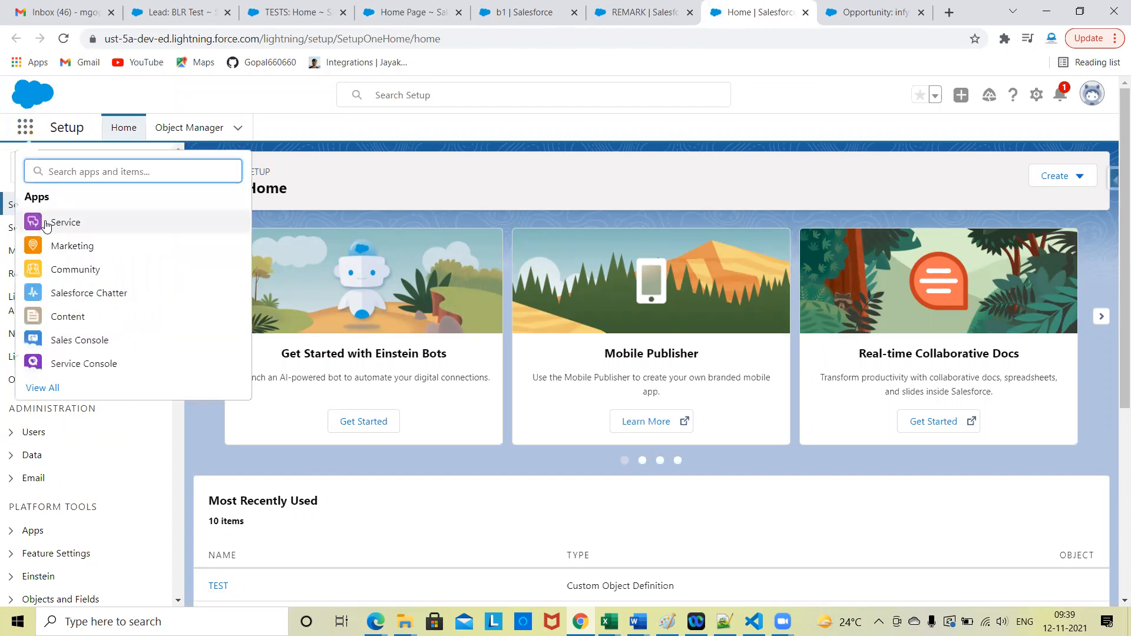
left_click(47, 224)
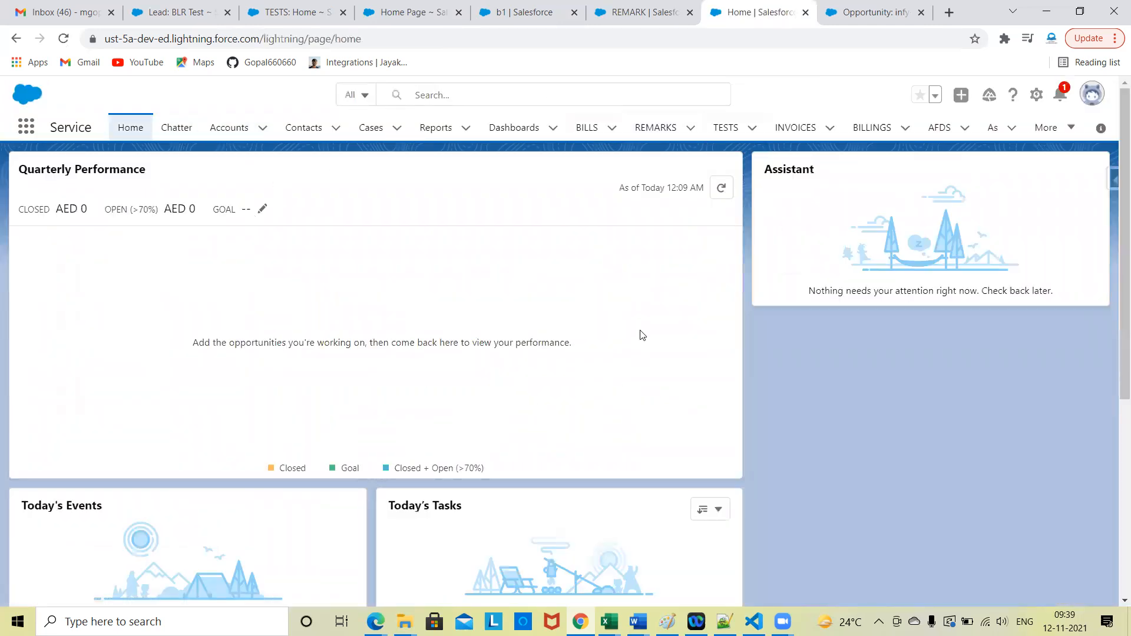
scroll(457, 396, "down", 5)
scroll(457, 396, "up", 5)
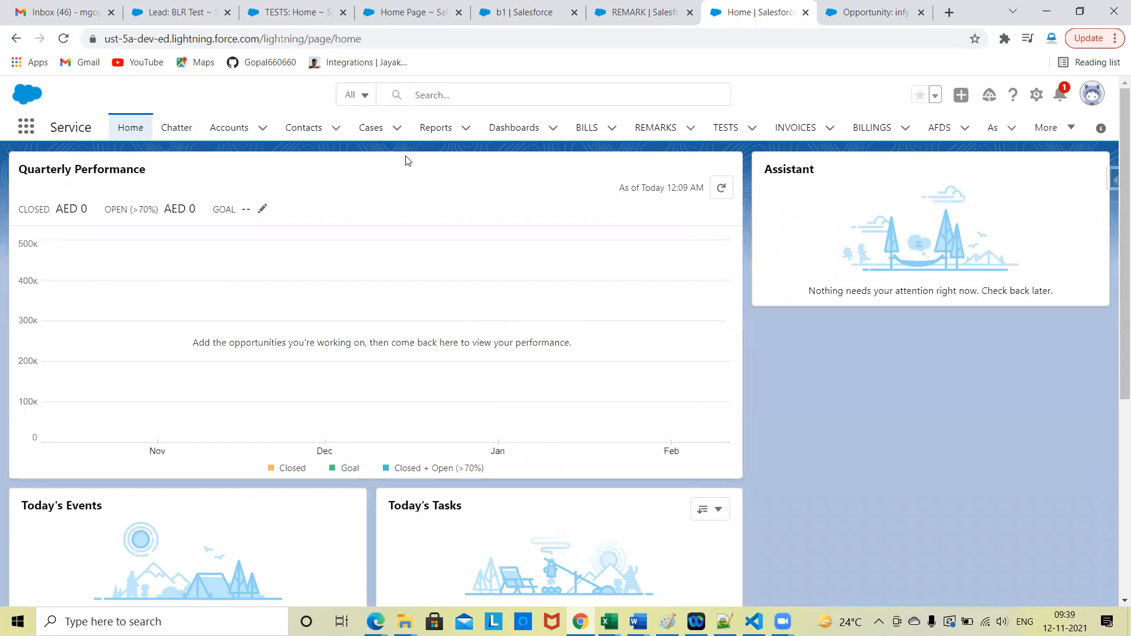
Step: Open the Matrix report from the recent reports and review its grouped totals and detail rows
left_click(425, 129)
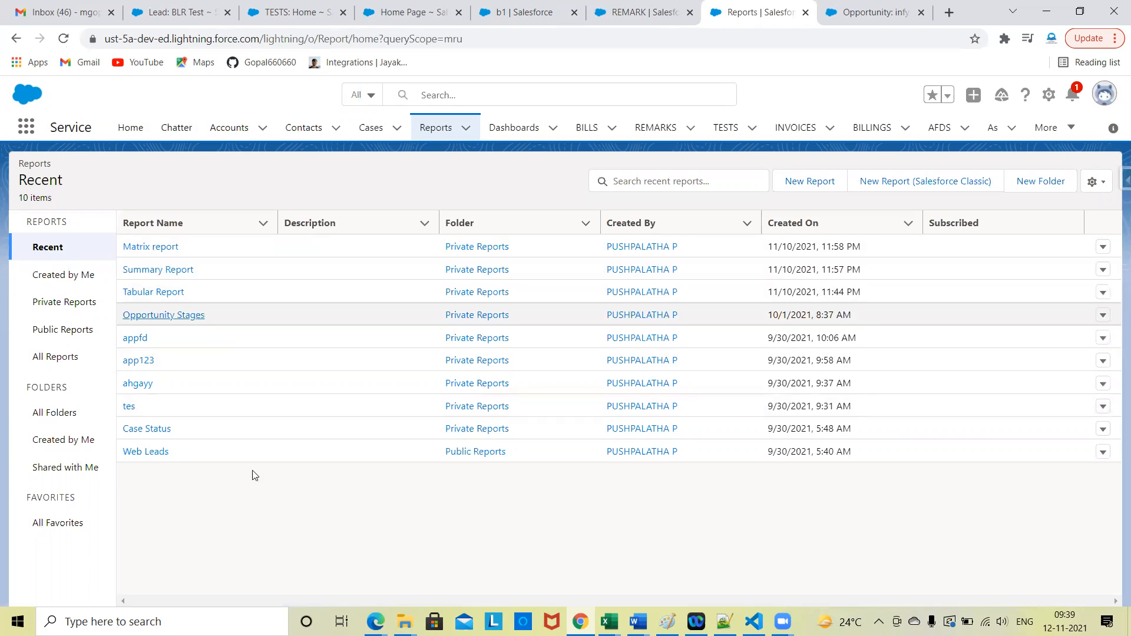
left_click(148, 250)
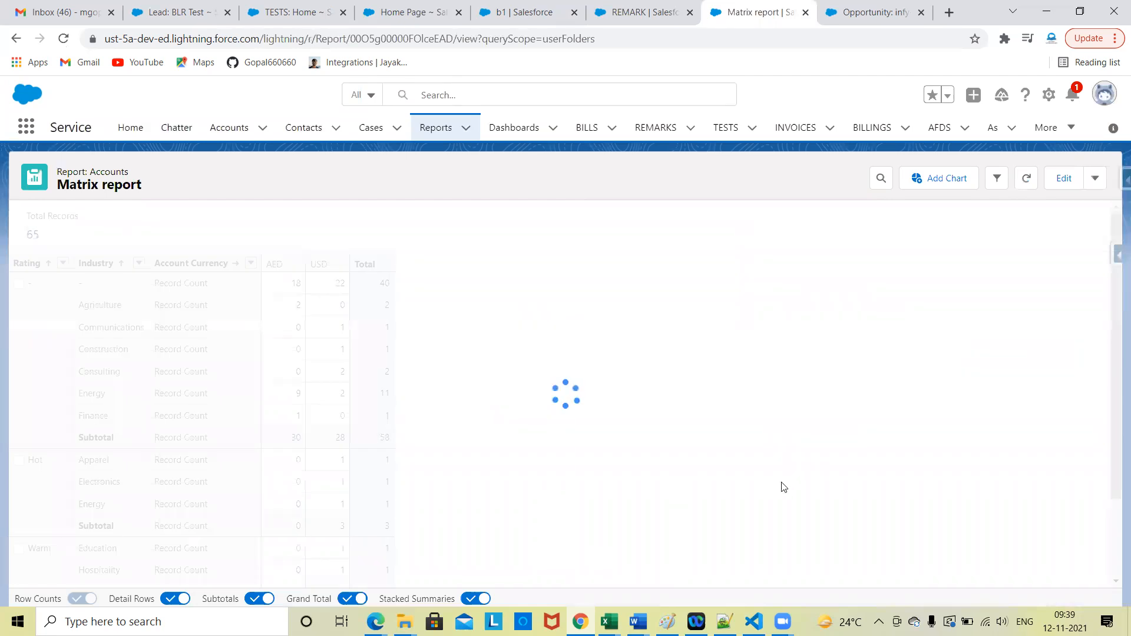
scroll(377, 359, "down", 10)
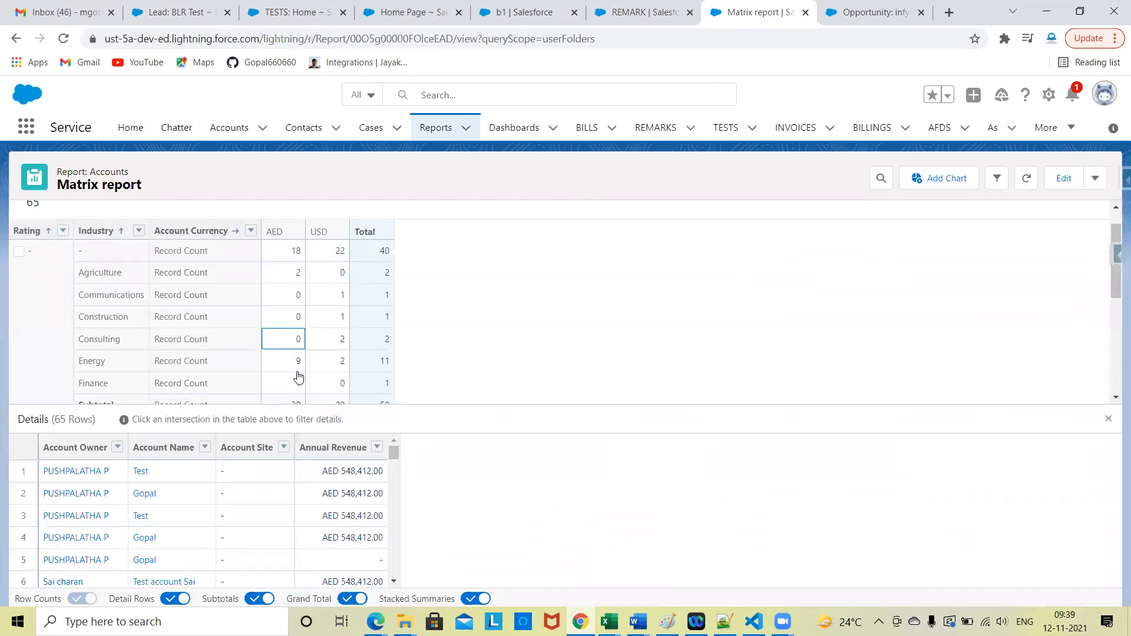
scroll(252, 505, "down", 15)
scroll(252, 505, "up", 15)
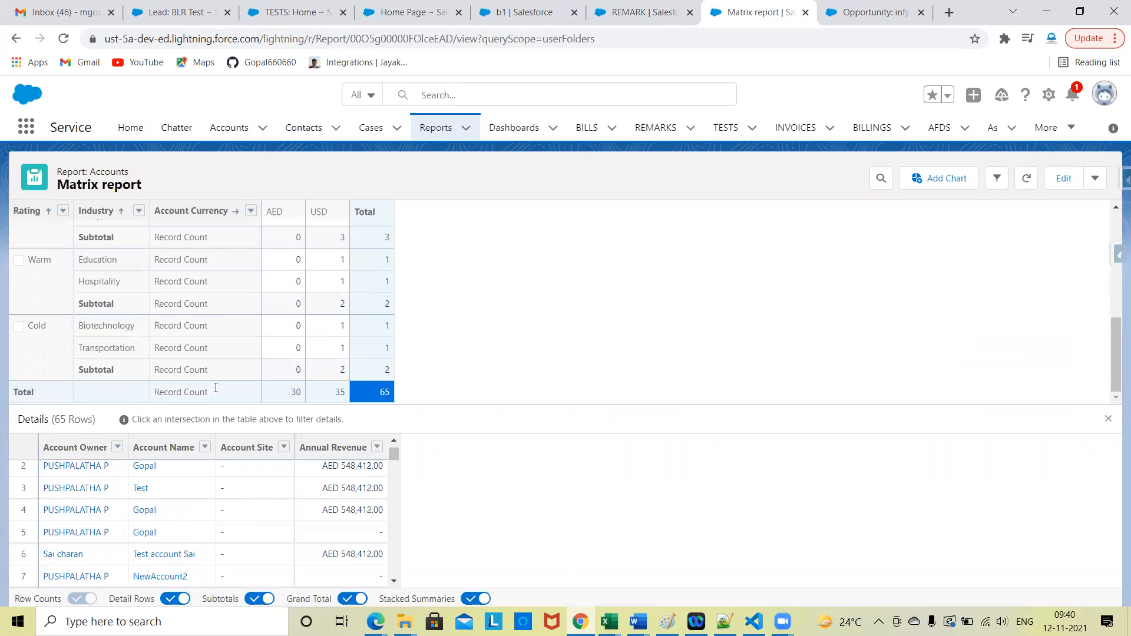
scroll(214, 305, "up", 10)
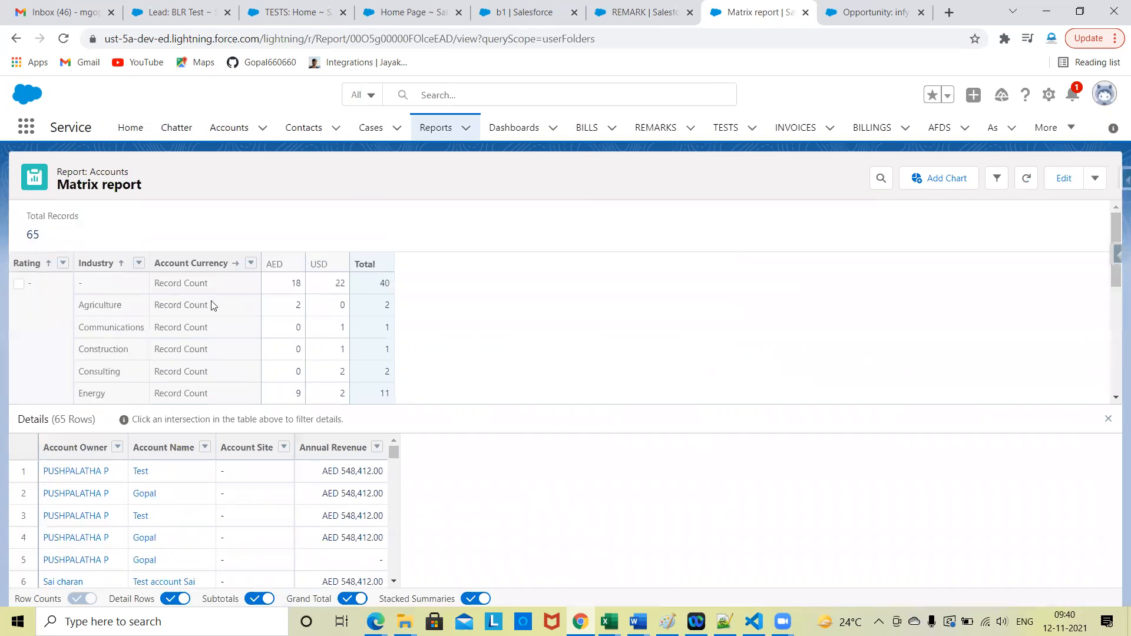
Step: Open the Matrix & Summary dashboard from the recent dashboards and view its charts
left_click(517, 132)
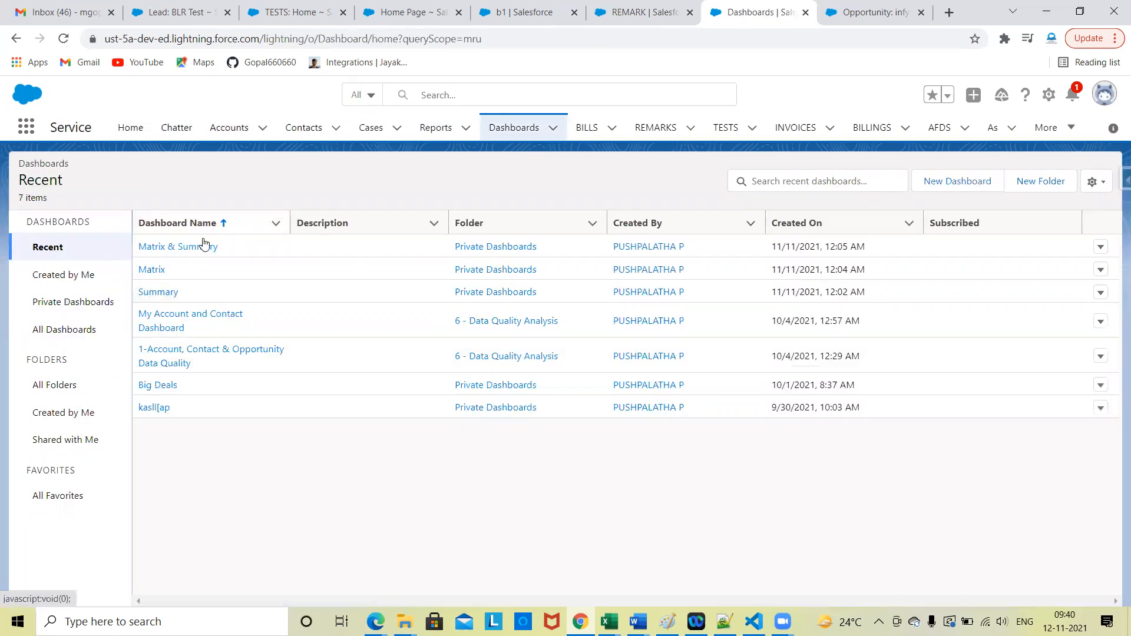
left_click(197, 247)
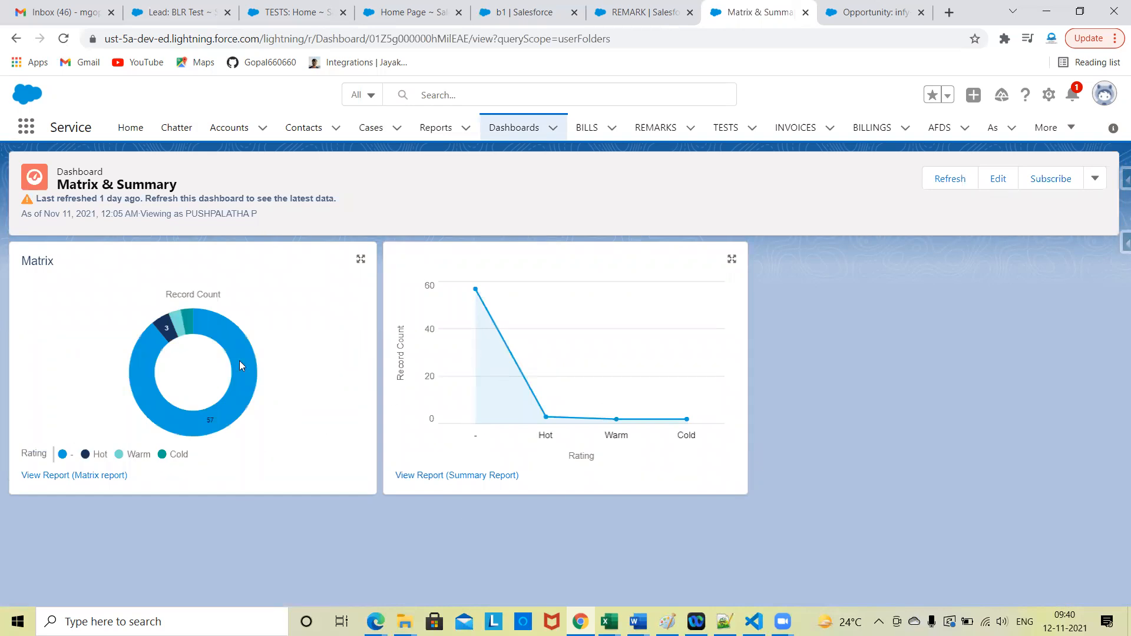
Step: Open the Summary dashboard from the recent dashboards and review all of its chart components
left_click(513, 128)
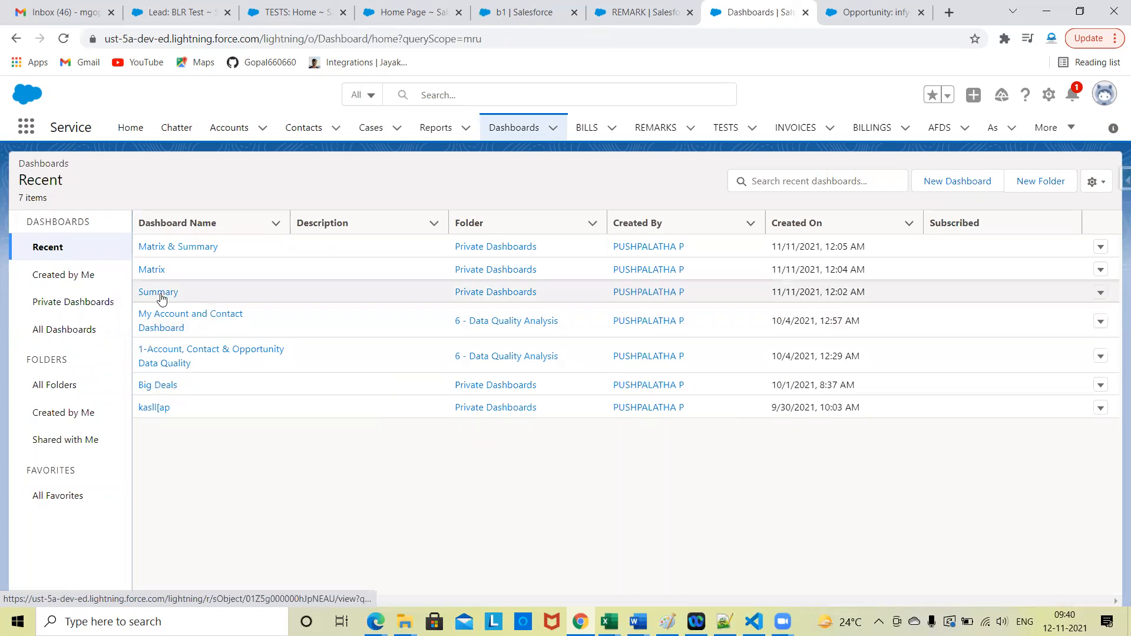
left_click(158, 293)
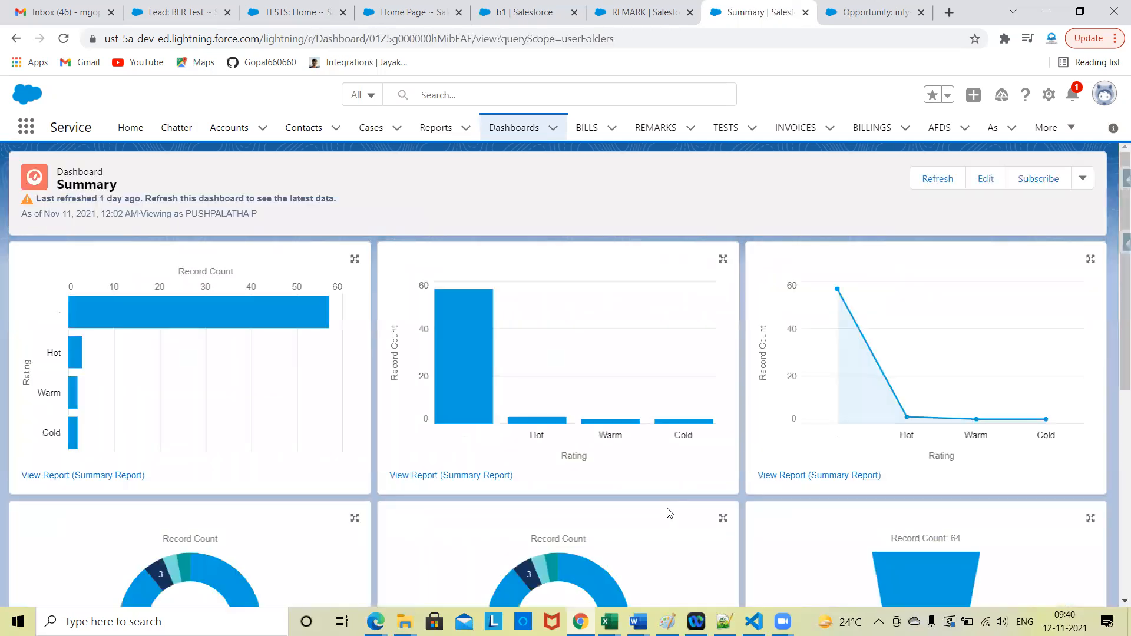
scroll(668, 513, "down", 7)
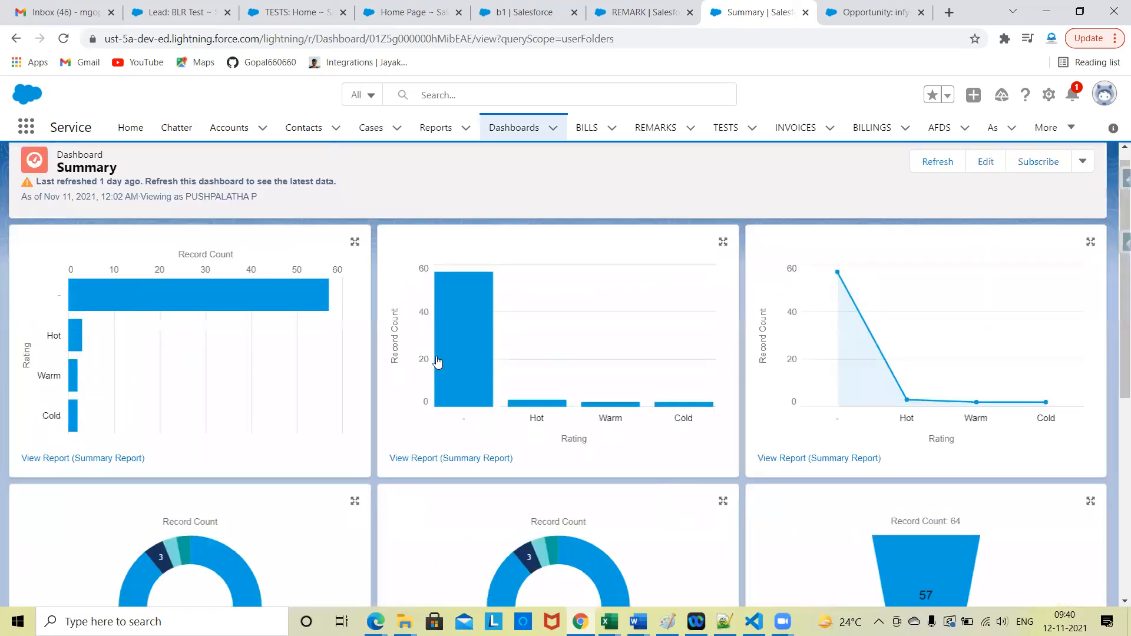
scroll(660, 412, "down", 6)
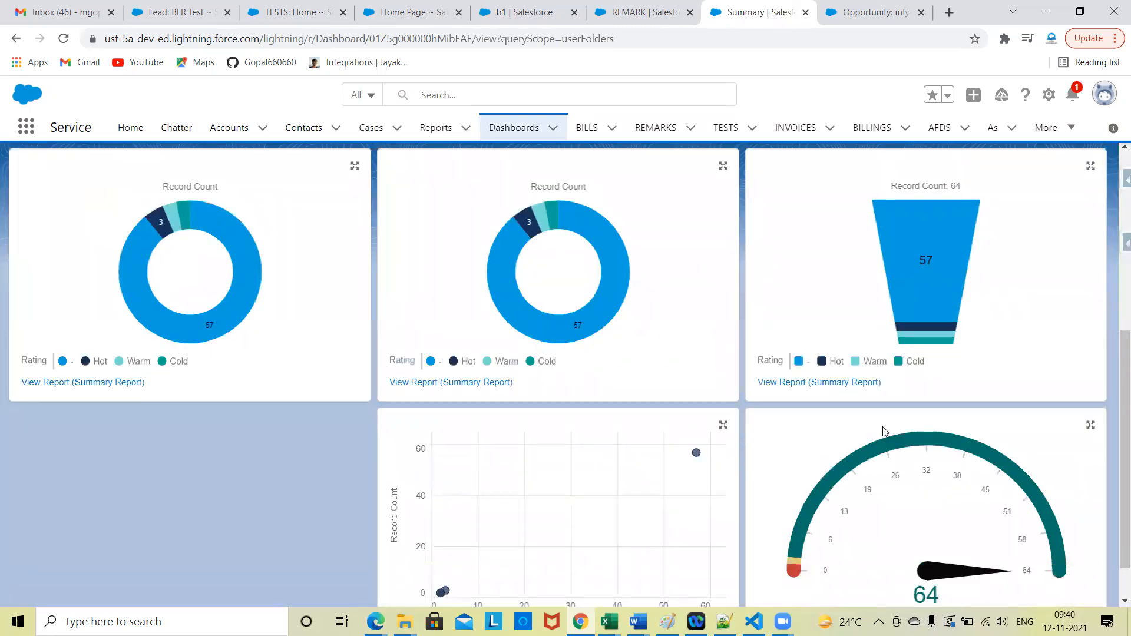
scroll(876, 449, "up", 6)
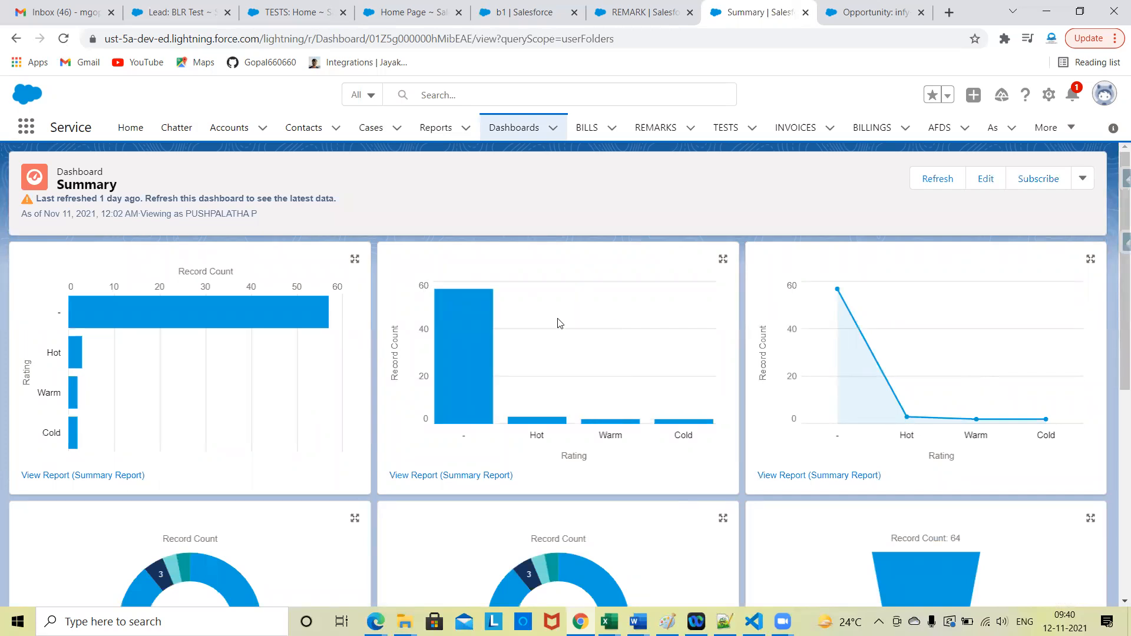
Step: Open the Summary Report from the blank-rating column of the dashboard's vertical bar chart and review its account records
left_click(442, 347)
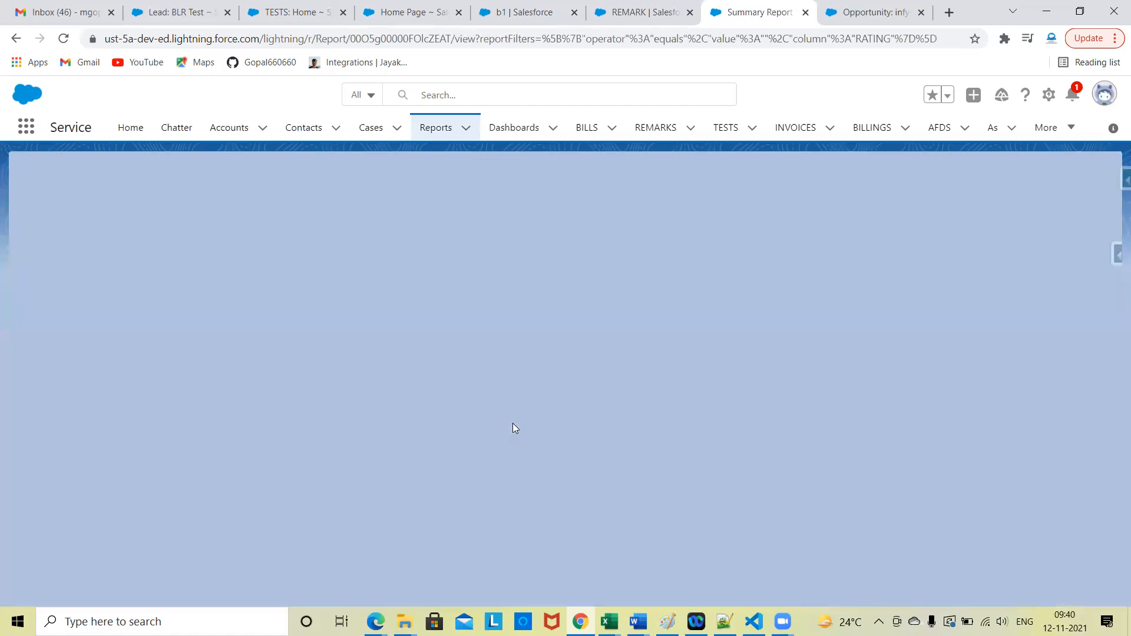
scroll(266, 422, "down", 5)
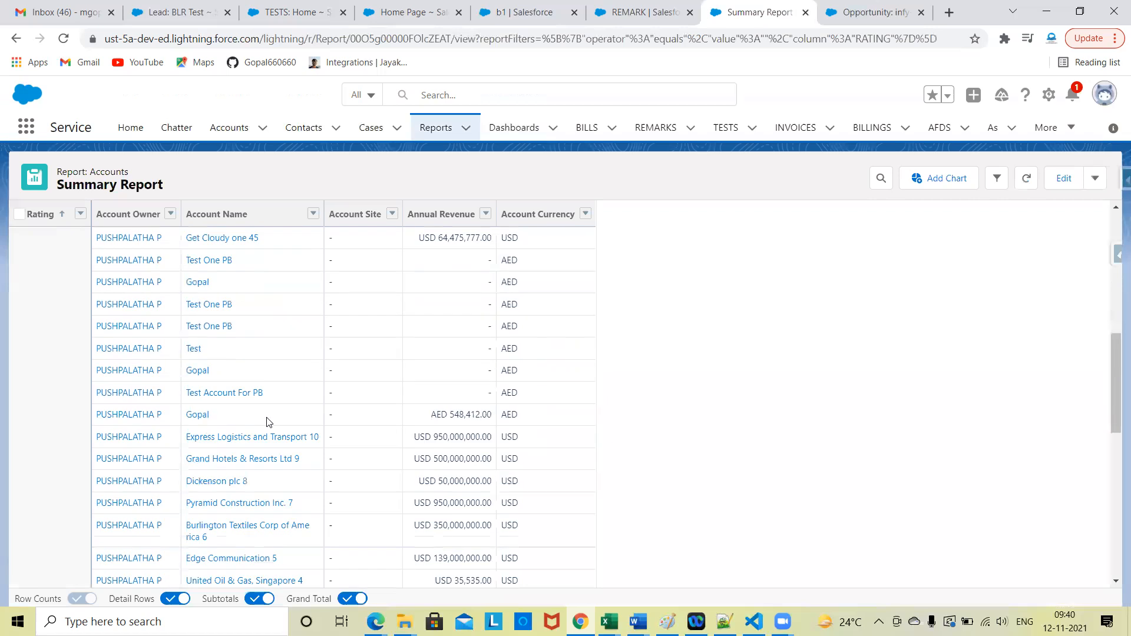
scroll(266, 422, "down", 8)
scroll(277, 384, "up", 13)
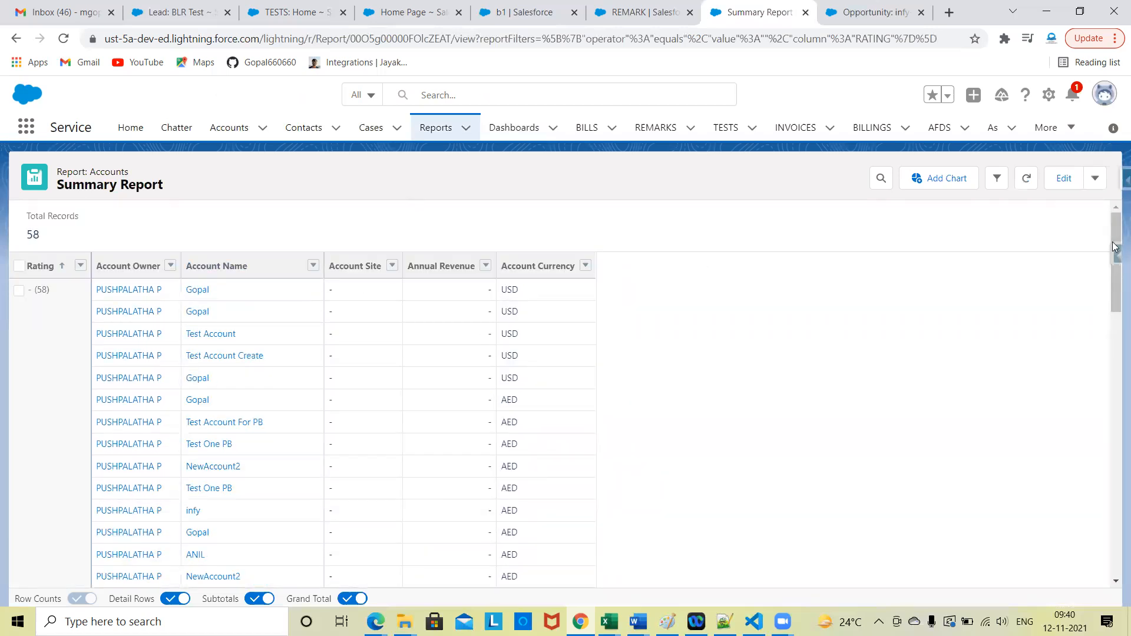
Step: Edit the Summary Report to group rows by Annual Revenue above Rating, refresh the preview, run it and review the grouped rows
left_click(1064, 178)
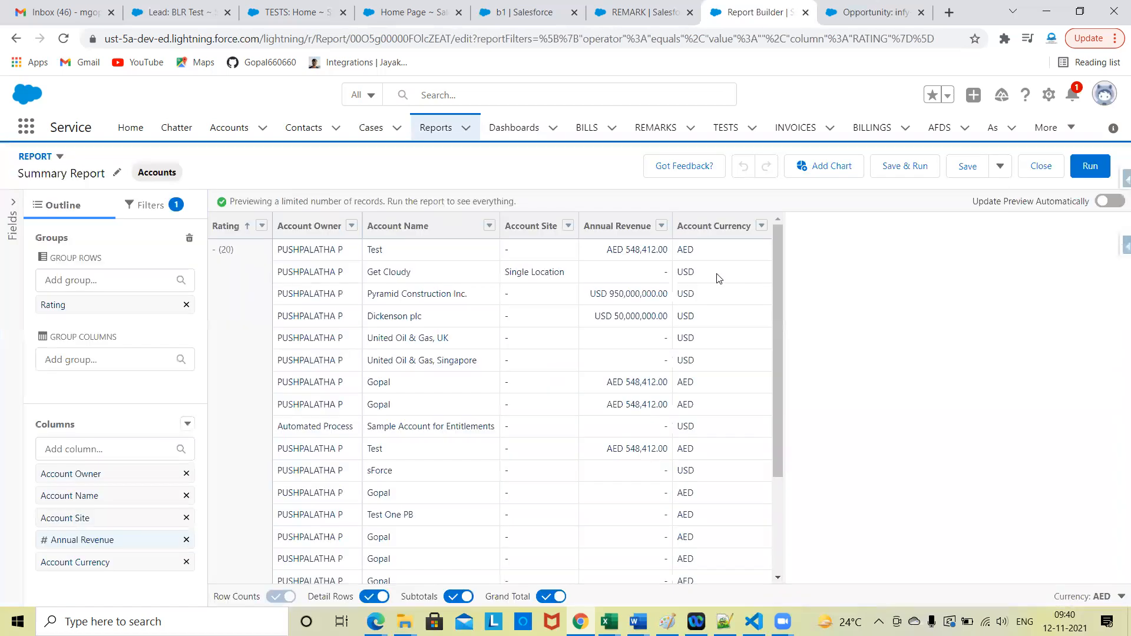
scroll(396, 469, "down", 3)
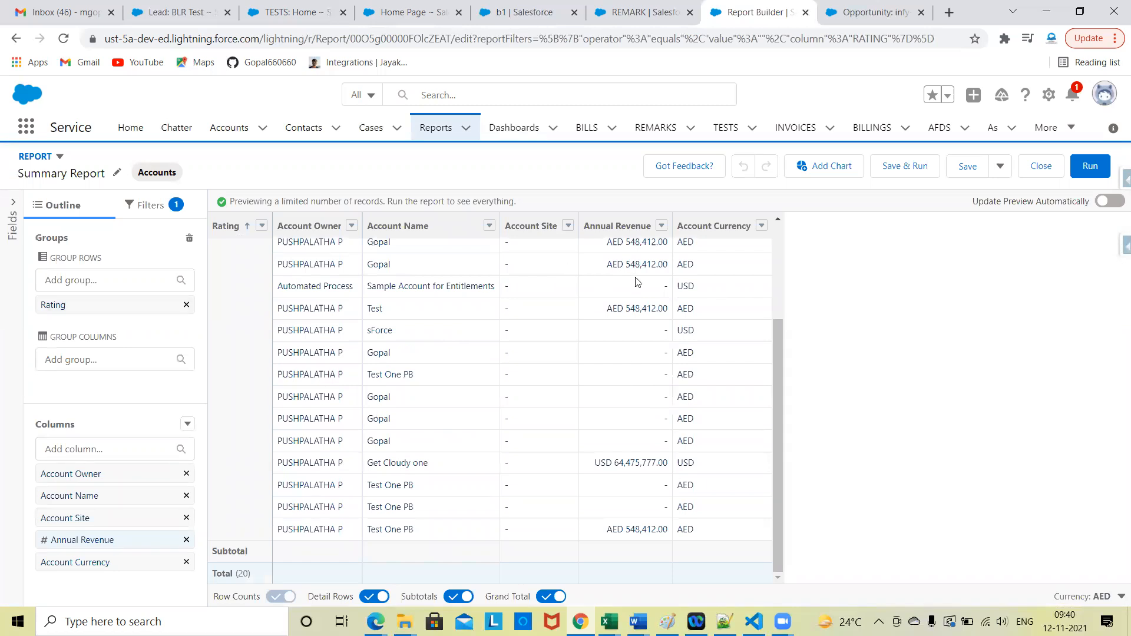
left_click_drag(617, 226, 106, 298)
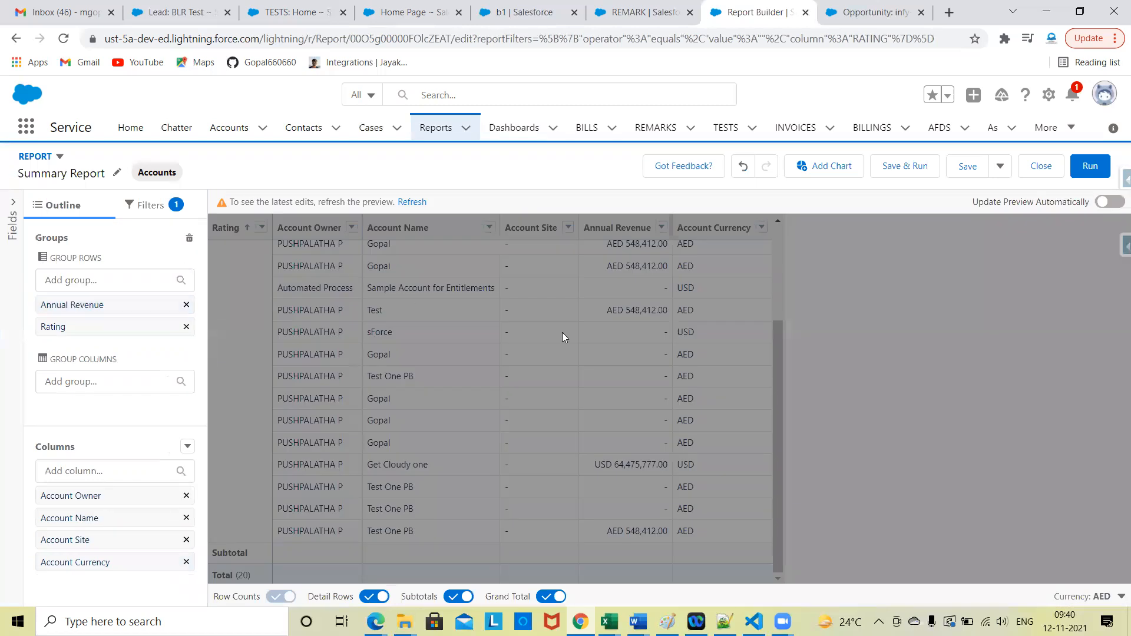
left_click(414, 202)
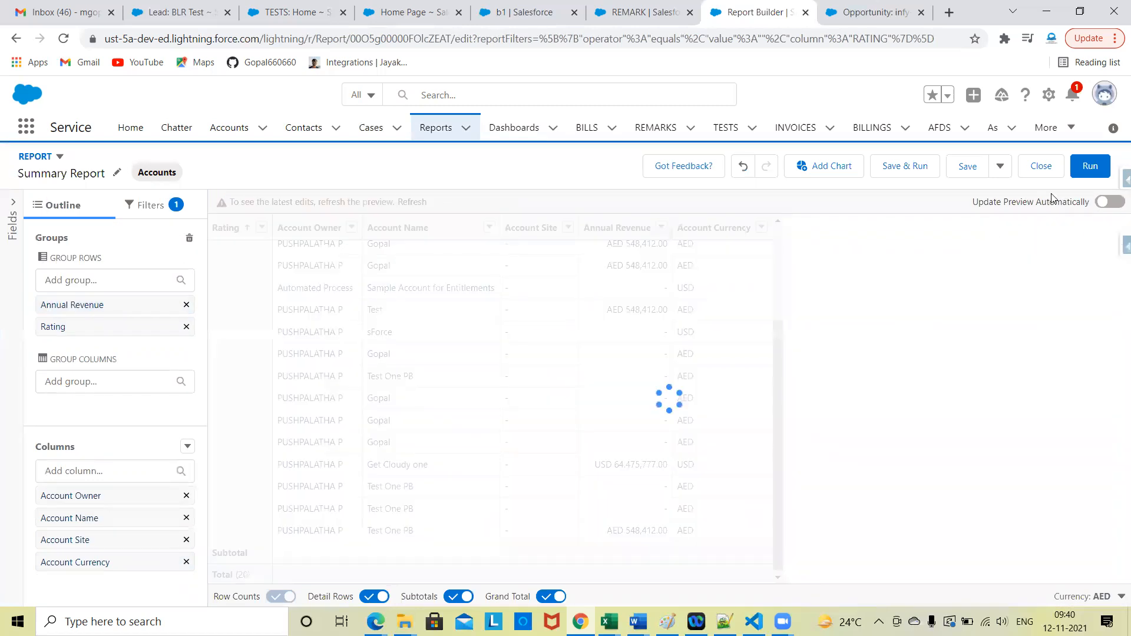
left_click(1086, 171)
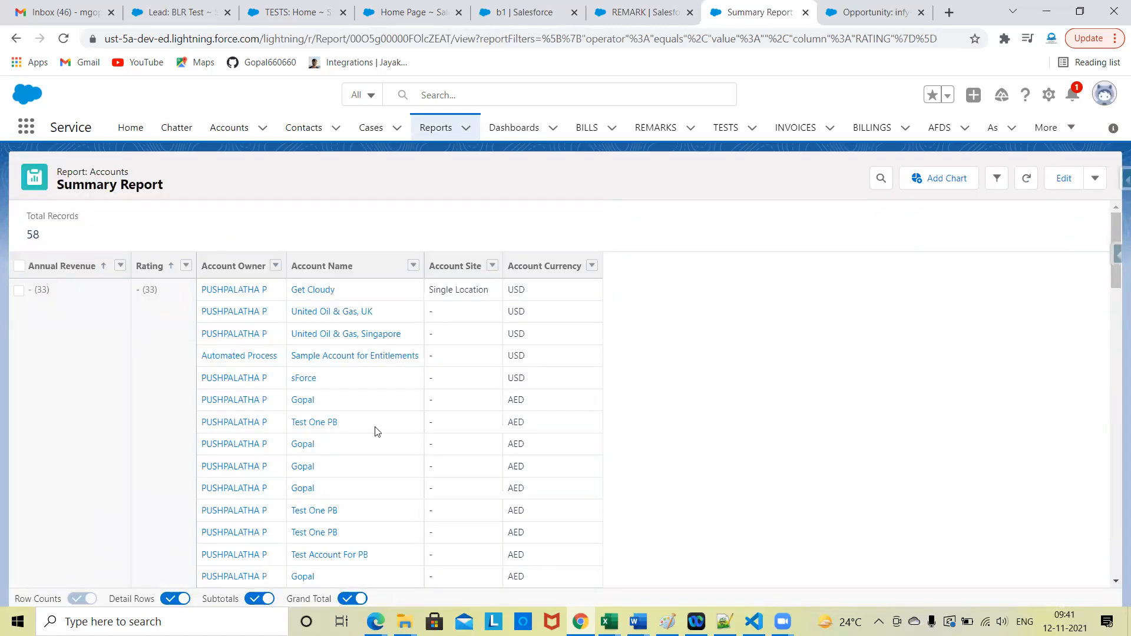
scroll(377, 432, "down", 15)
scroll(374, 430, "up", 15)
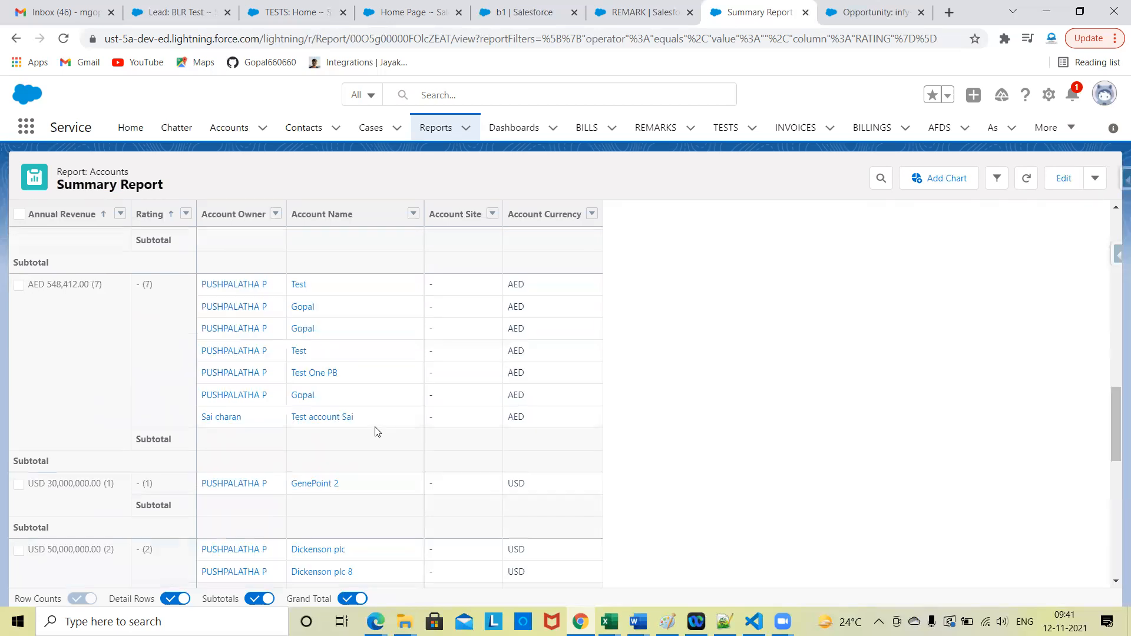
Step: Add a chart to the Summary Report, look it over, and toggle it off and on again
left_click(943, 179)
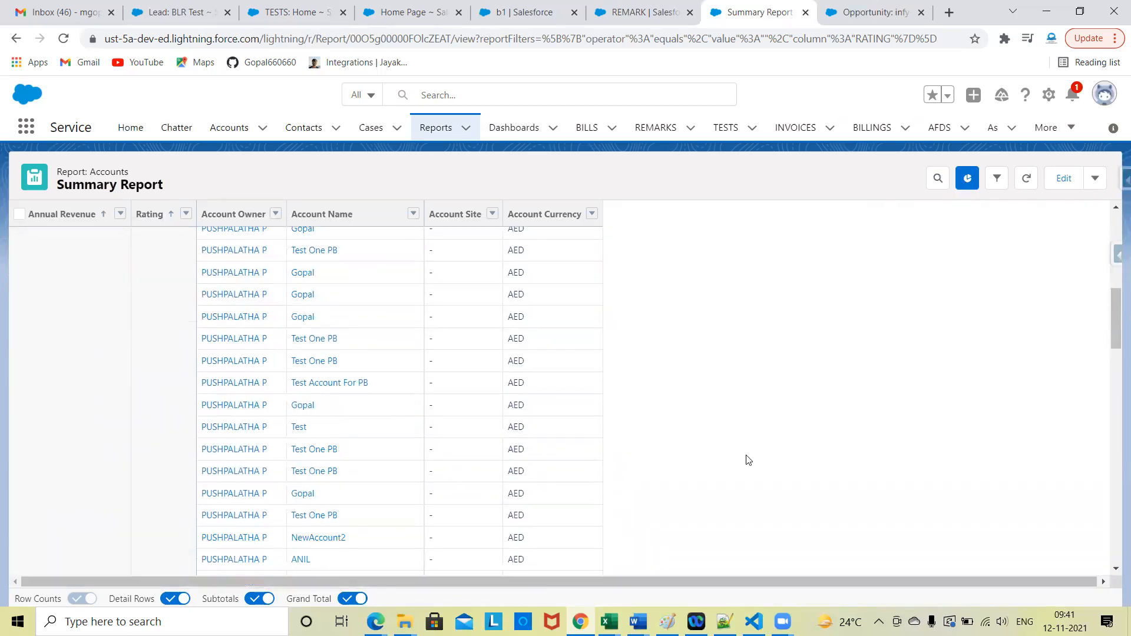
scroll(233, 347, "down", 2)
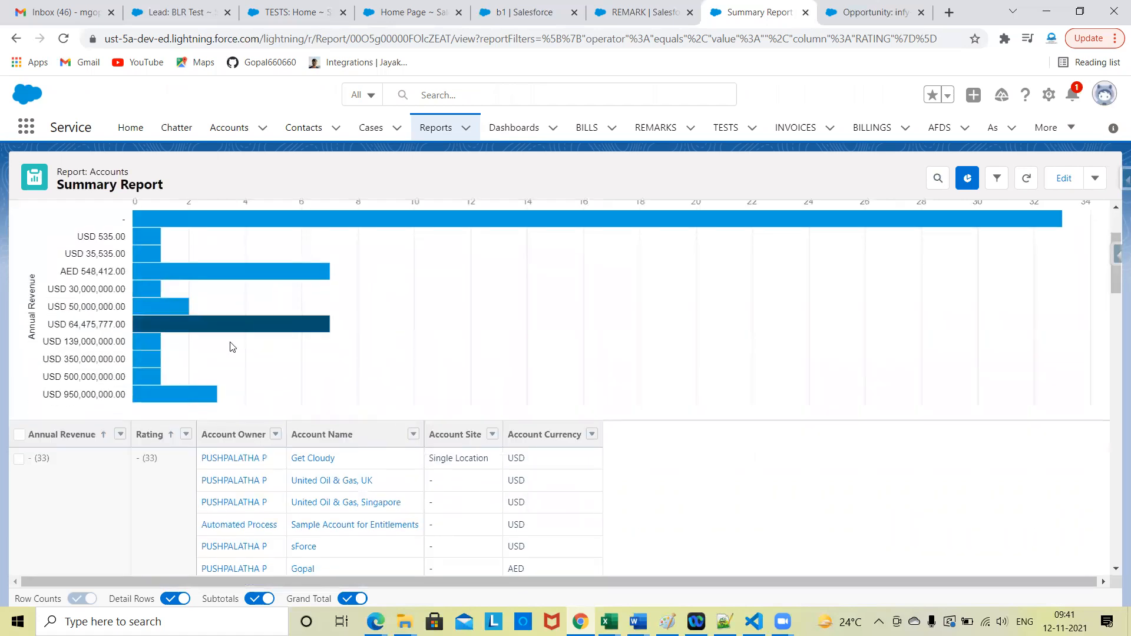
left_click(969, 185)
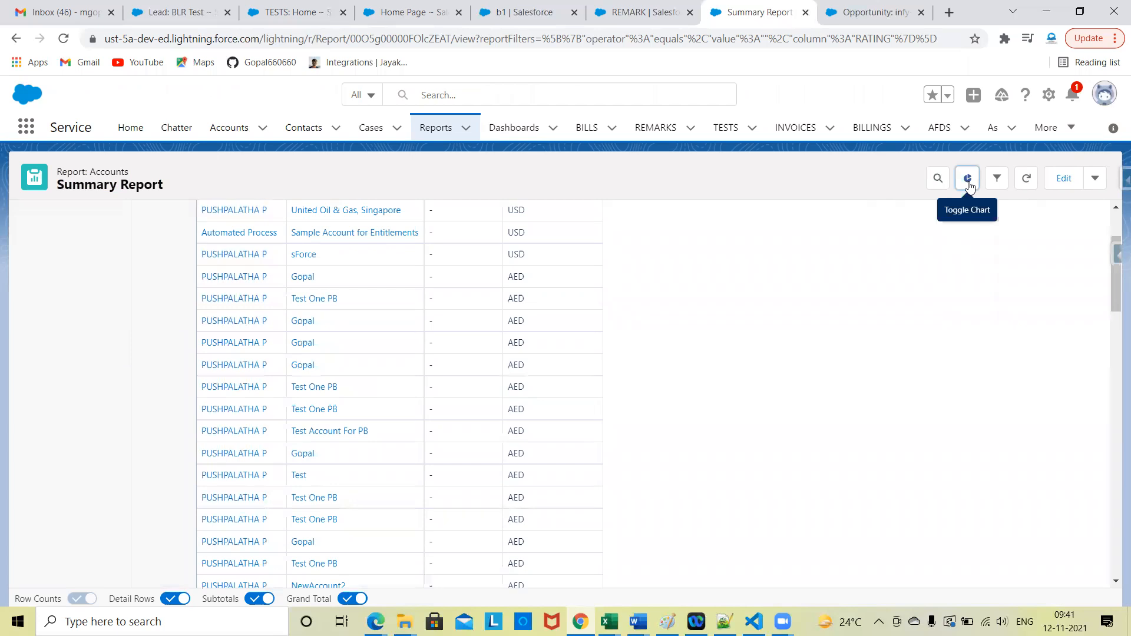
scroll(817, 374, "up", 2)
left_click(968, 179)
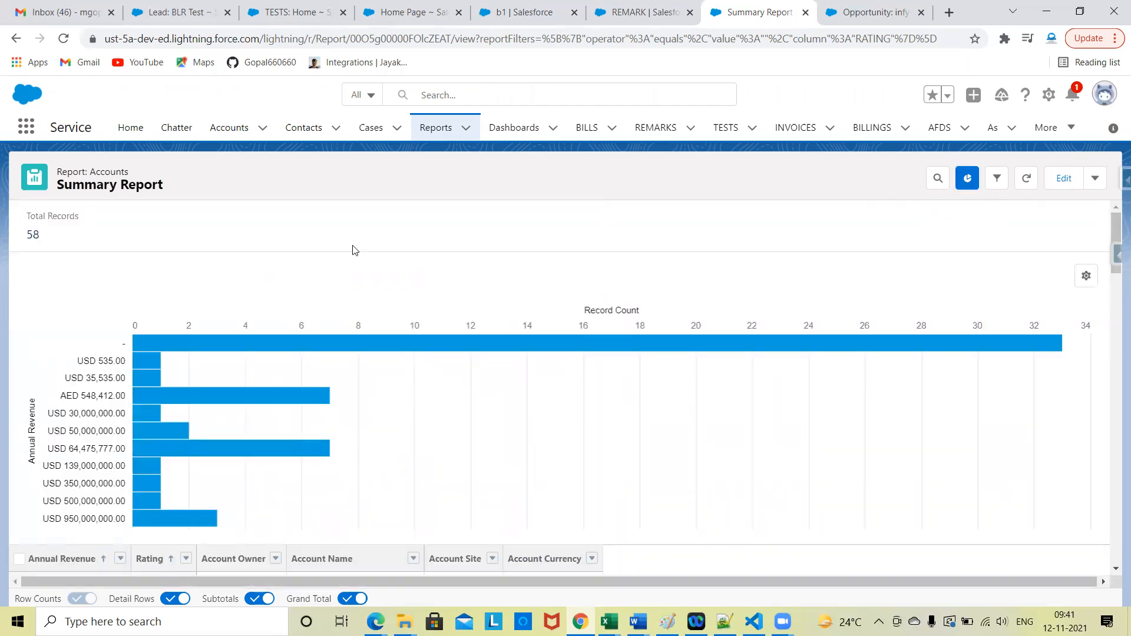
Step: Review the Summary Report's grouped account rows and its Annual Revenue bar chart in Lightning
scroll(713, 324, "down", 15)
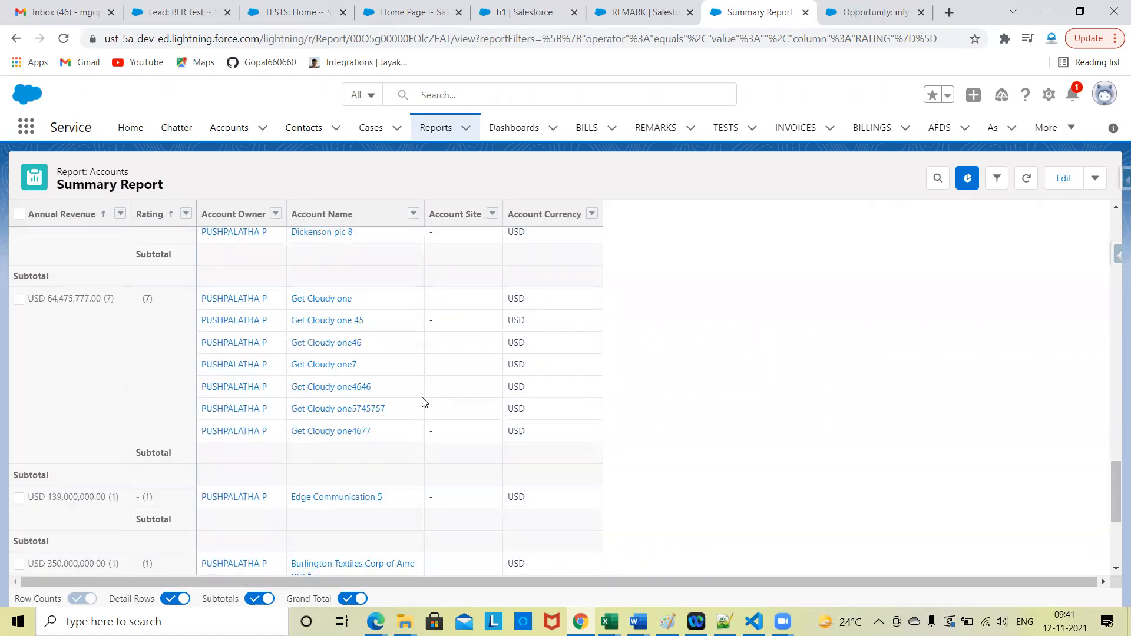
scroll(652, 370, "up", 15)
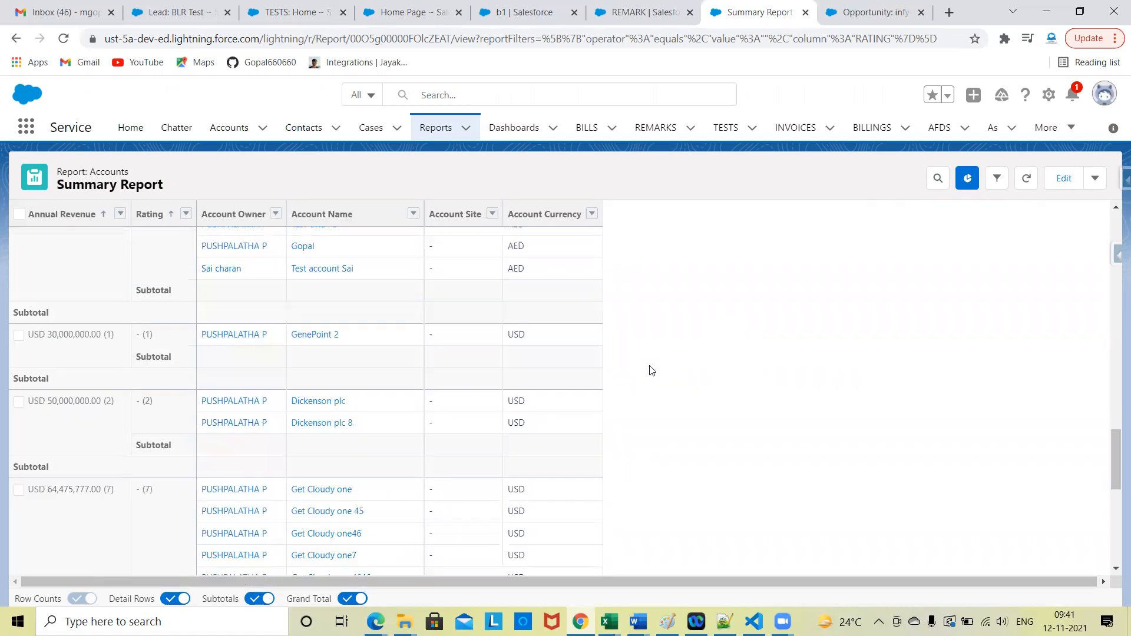
scroll(651, 370, "up", 1)
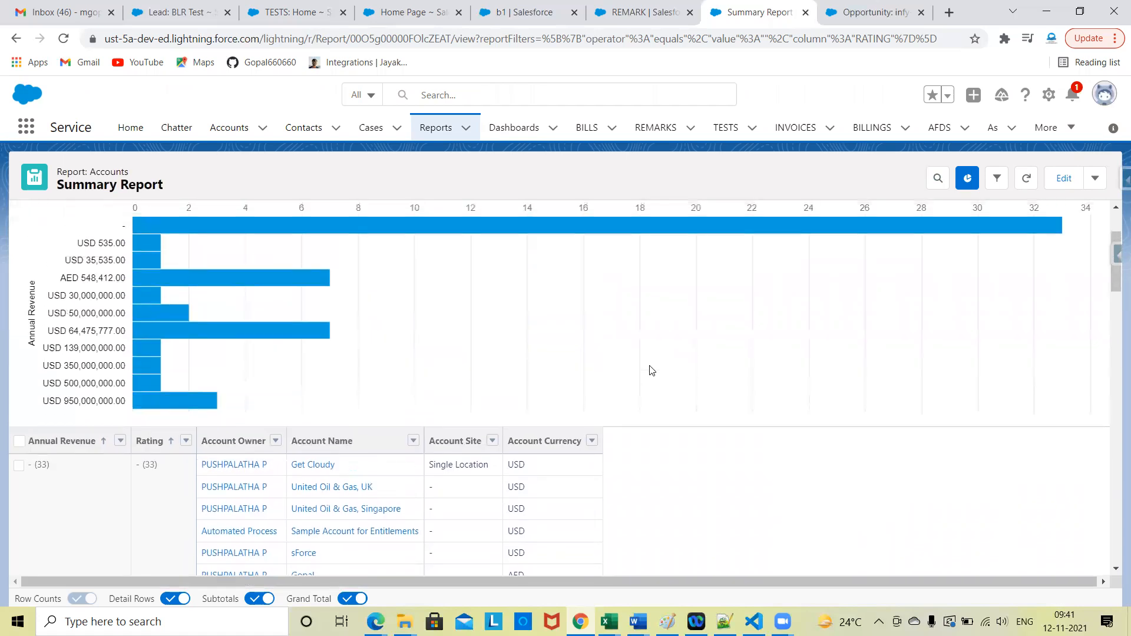
Step: Switch to the Classic session and open its Dashboards page to view the Matrix & Summary dashboard
left_click(524, 11)
left_click(410, 12)
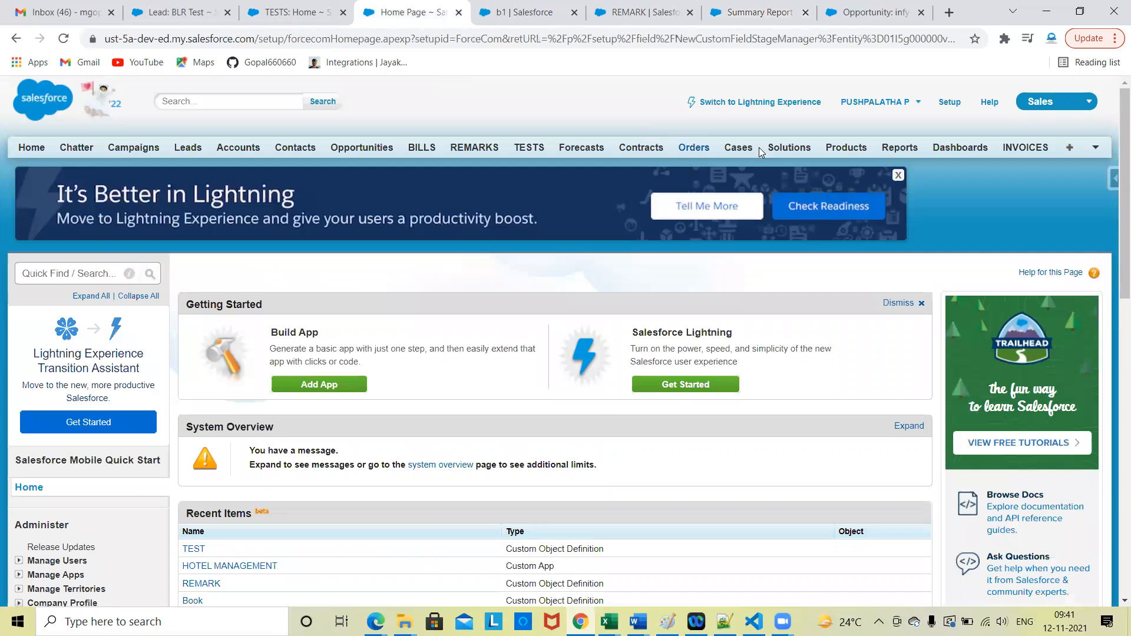
left_click(973, 153)
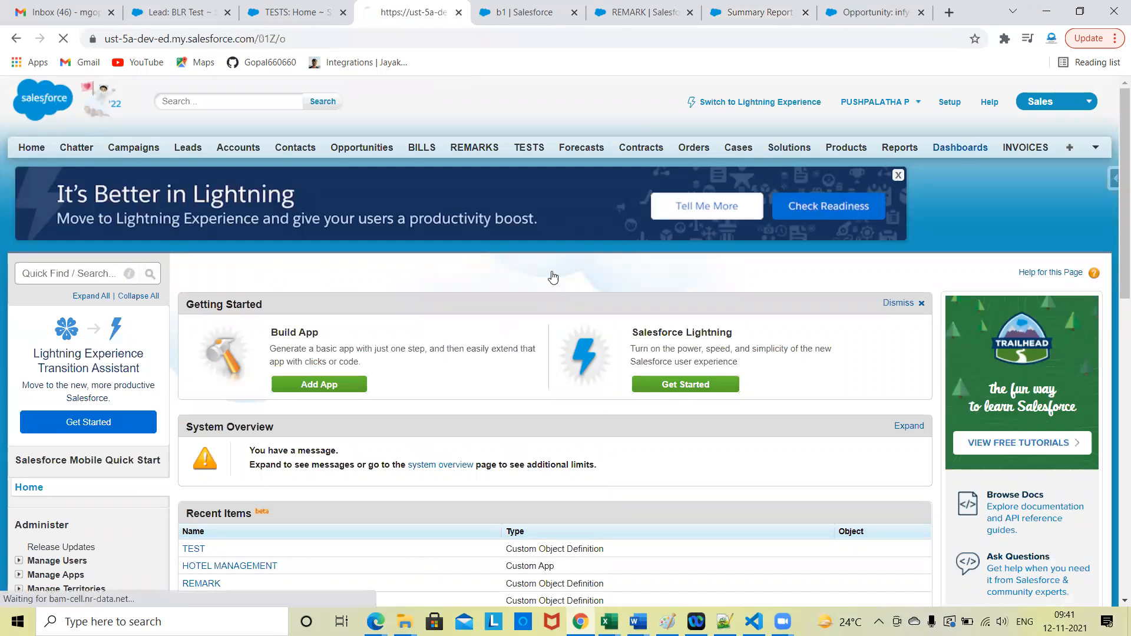
scroll(266, 375, "down", 1)
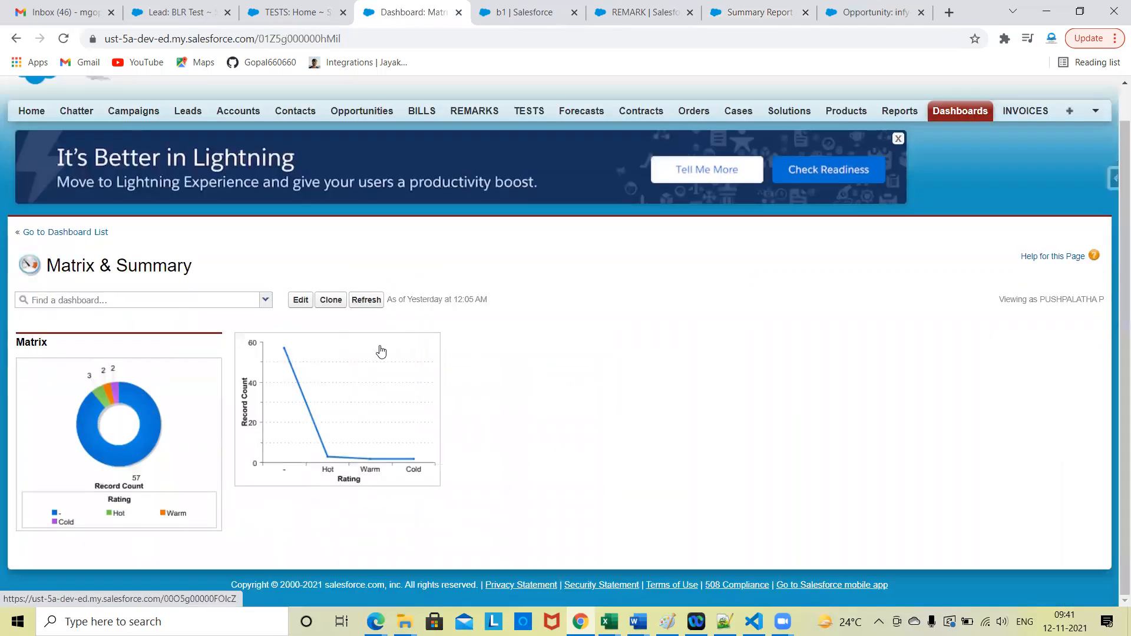
Step: Open the Matrix report from the dashboard's donut chart and review its account records by rating, industry and currency
left_click(182, 396)
scroll(471, 339, "down", 10)
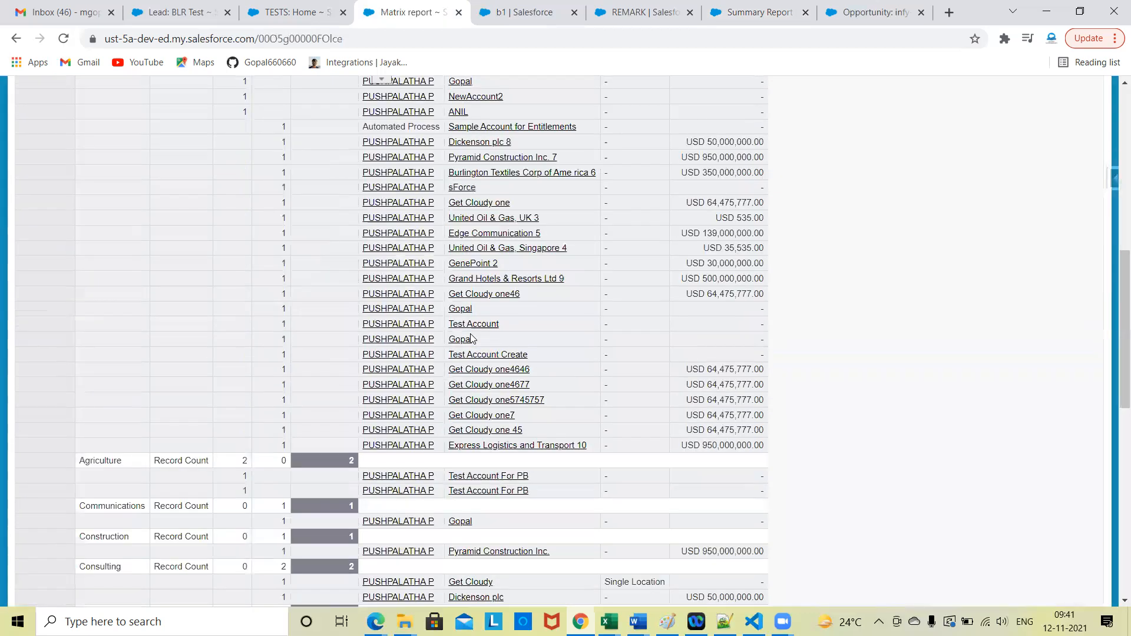
scroll(647, 330, "up", 5)
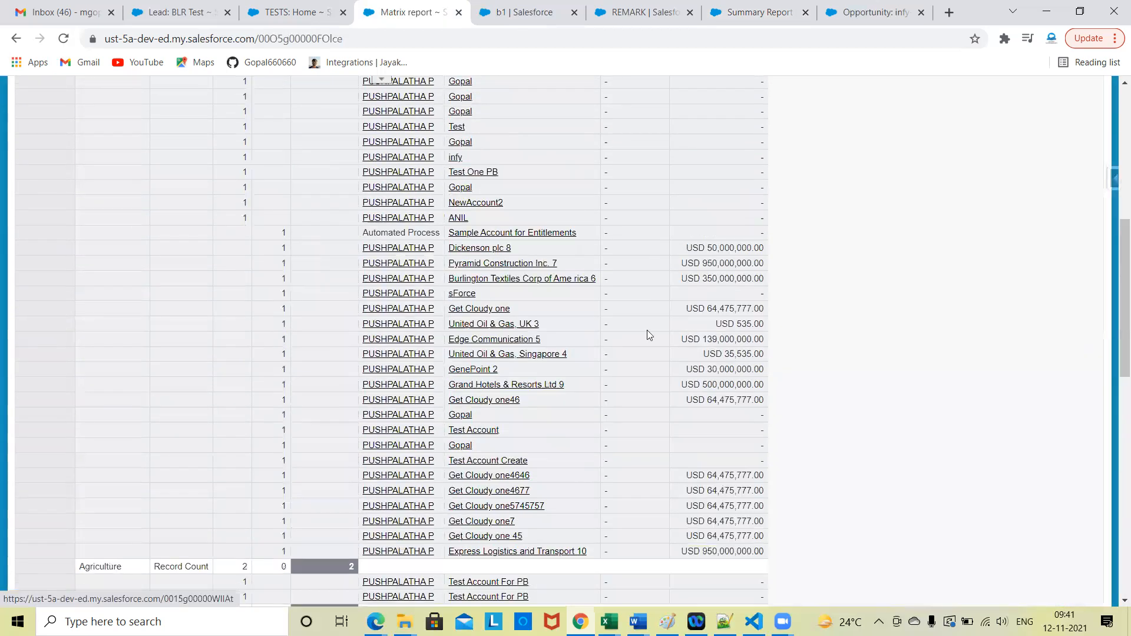
scroll(647, 330, "up", 10)
Step: Return to the Lightning Summary Report and compare its layout by reviewing the rows down to the grand total
left_click(648, 10)
left_click(801, 5)
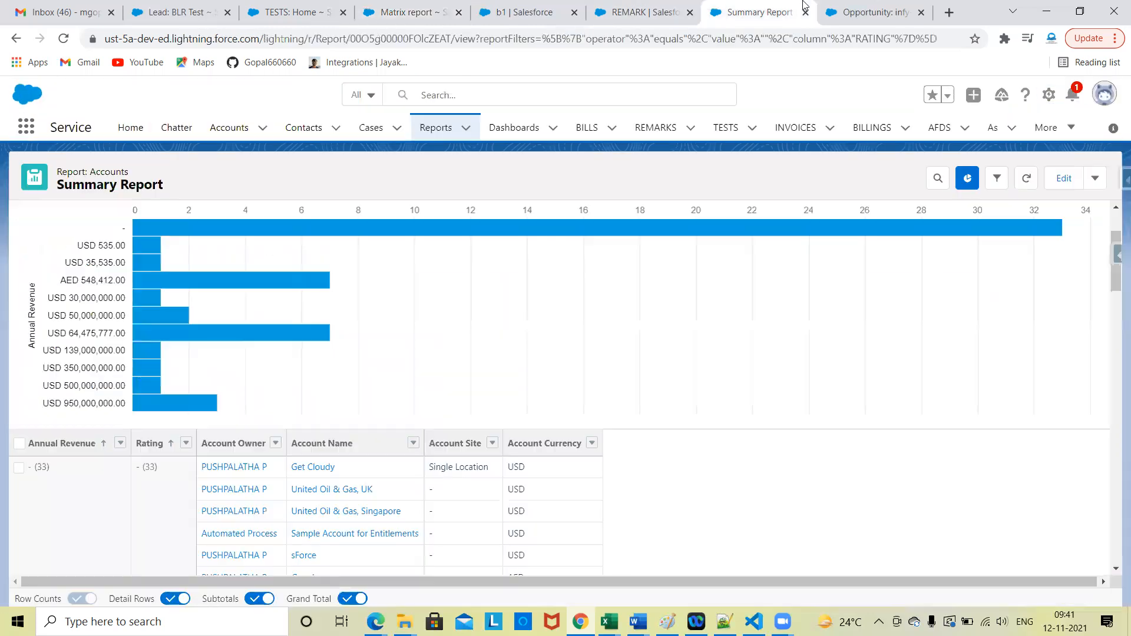
scroll(348, 420, "down", 5)
scroll(237, 561, "down", 10)
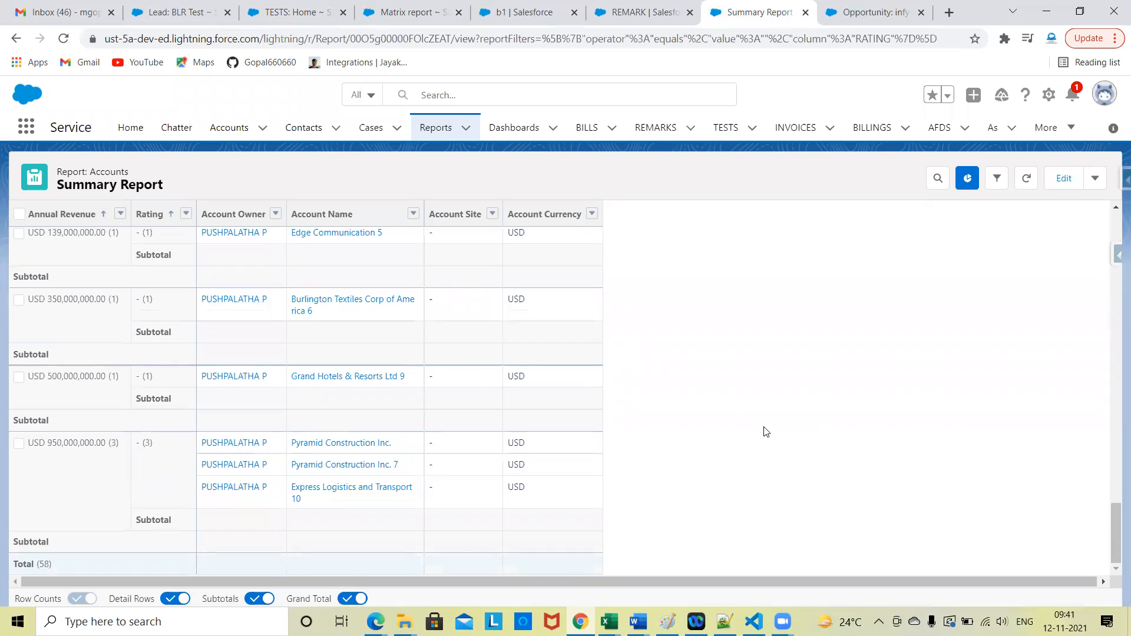
scroll(765, 432, "up", 15)
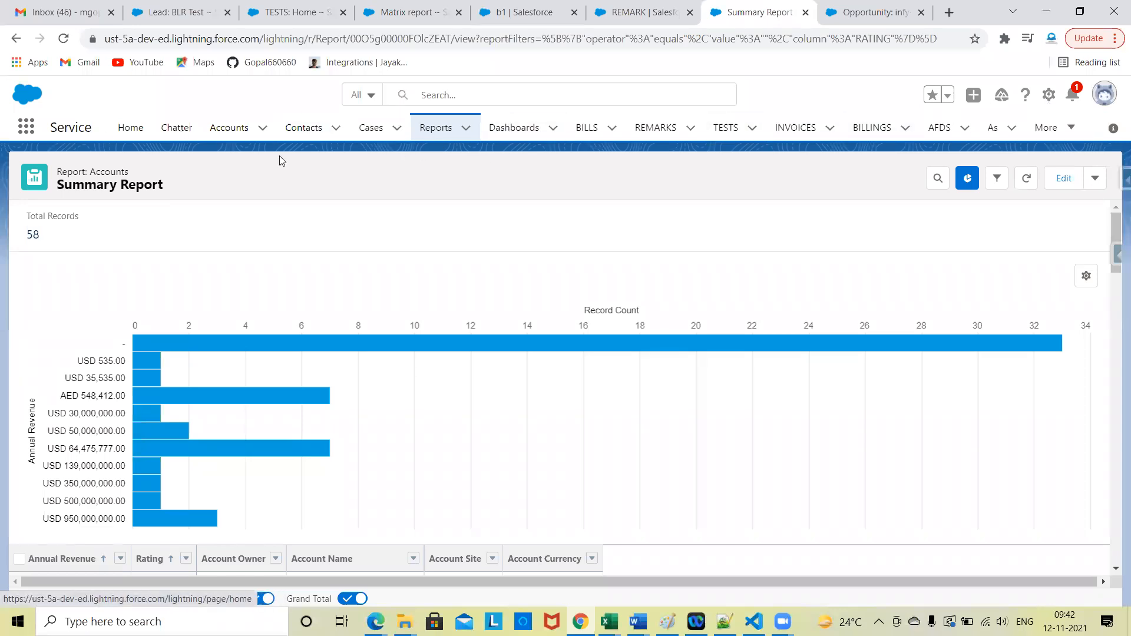
Step: View the recent Dashboards list and the recently viewed REMARKS list in the Lightning Service app
left_click(506, 138)
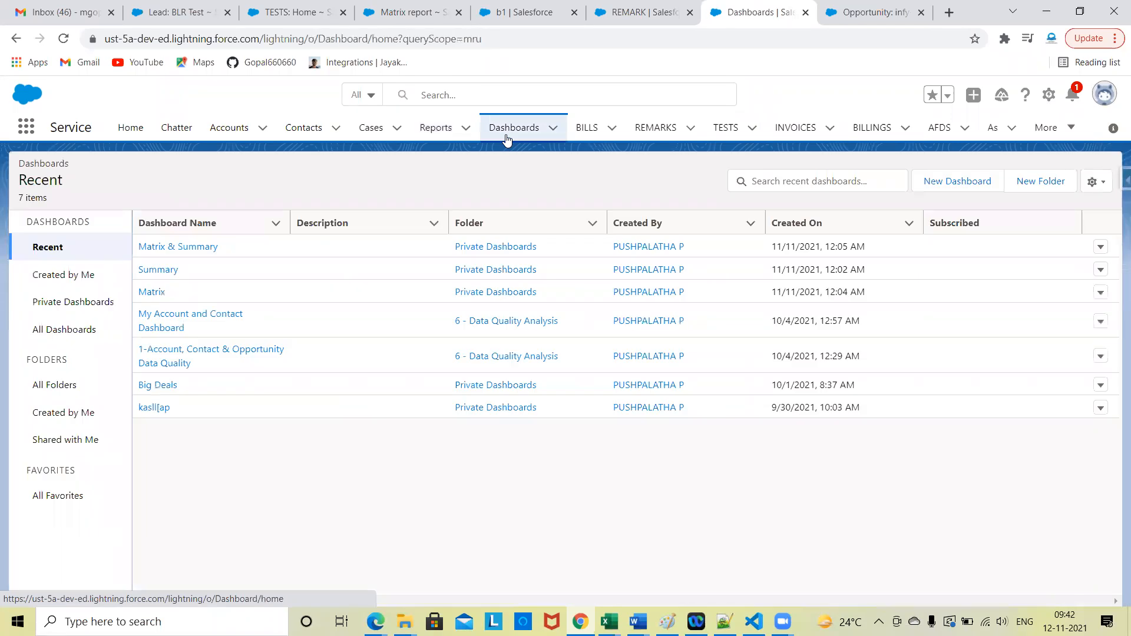
left_click(641, 129)
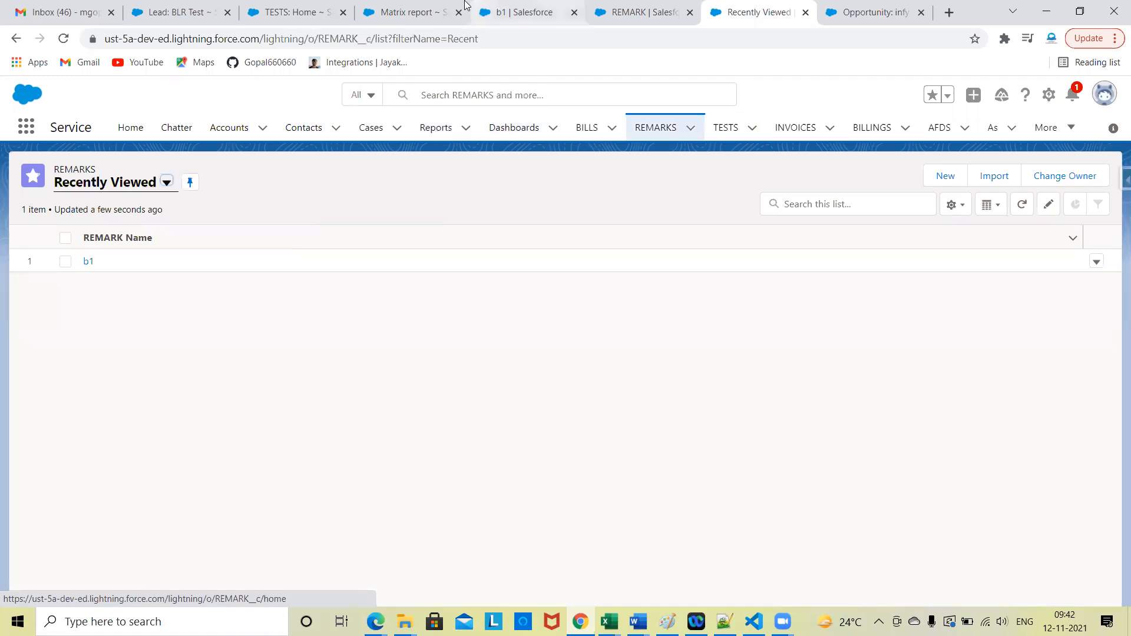
Step: Switch to the Classic session and view the Opportunities and TESTS home pages for comparison
left_click(423, 11)
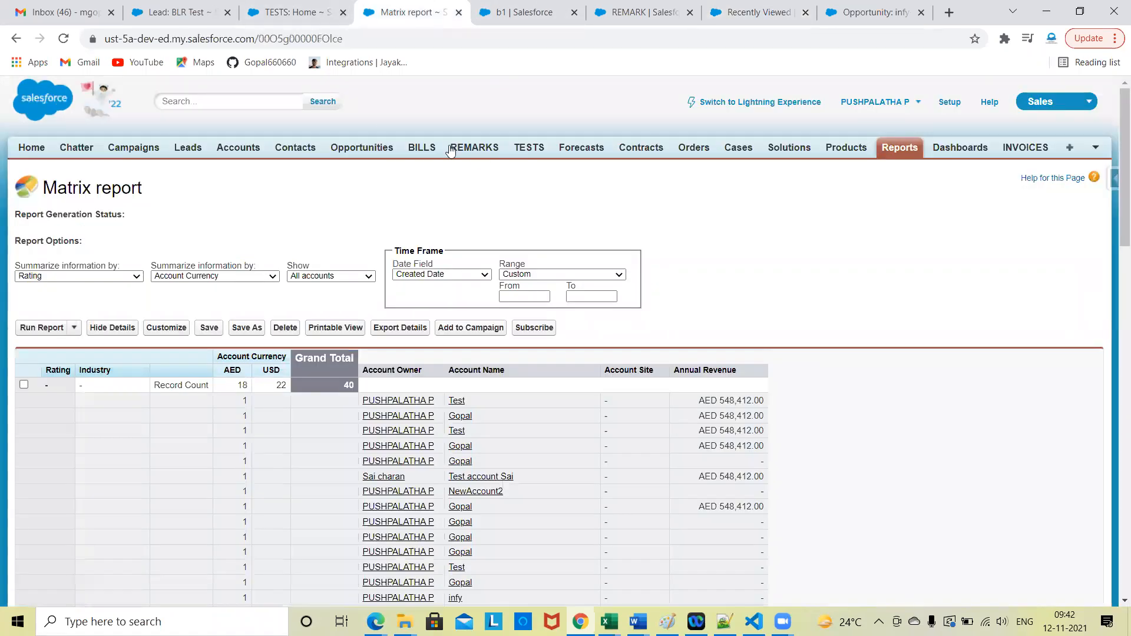
left_click(354, 147)
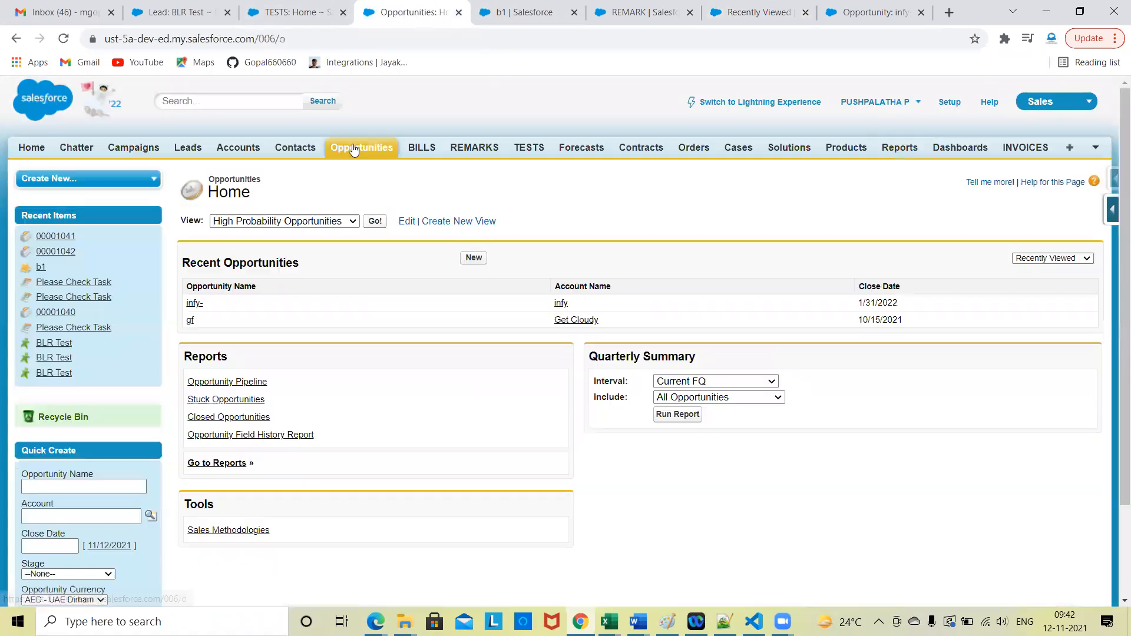
left_click(533, 148)
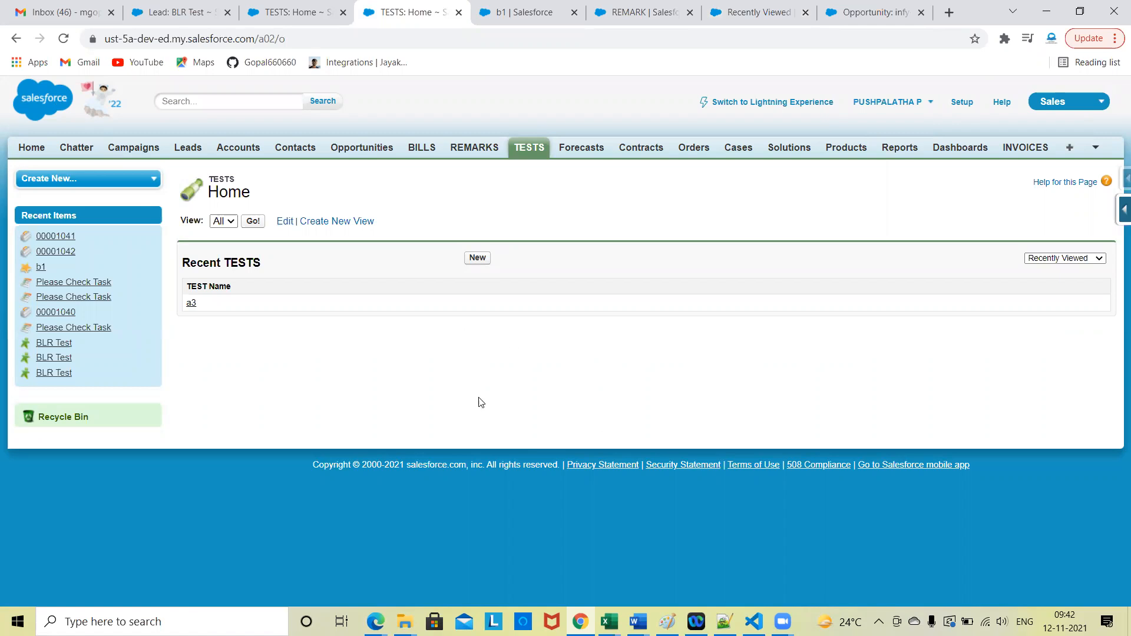
Step: Return to the Lightning Service app and browse the Dashboards, Accounts, Contacts and Cases lists
left_click(660, 9)
left_click(747, 6)
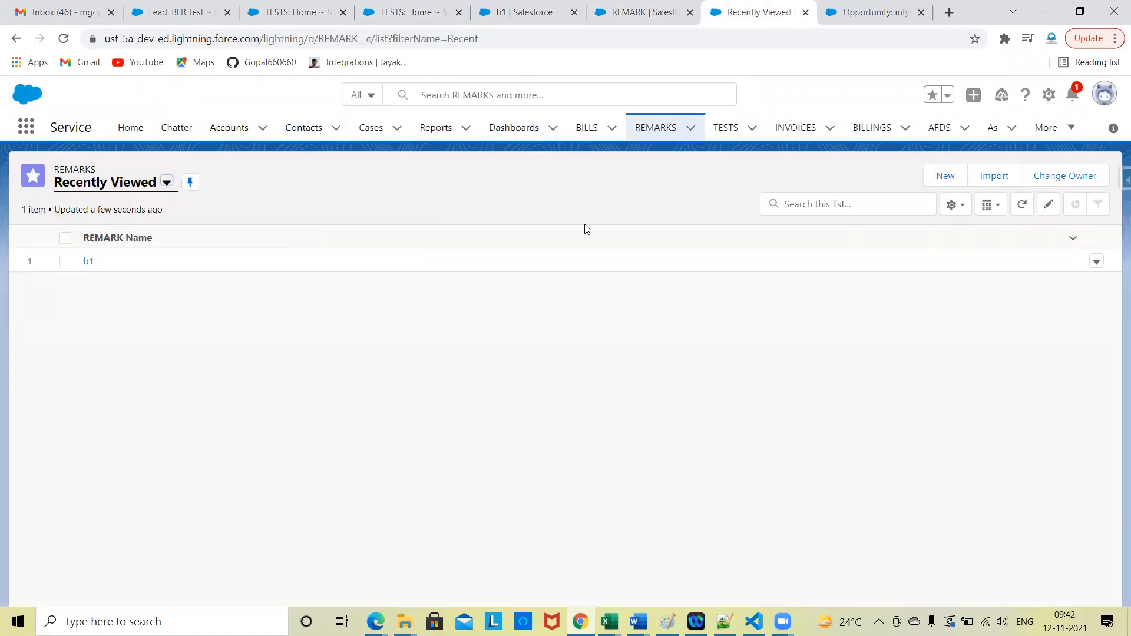
left_click(504, 133)
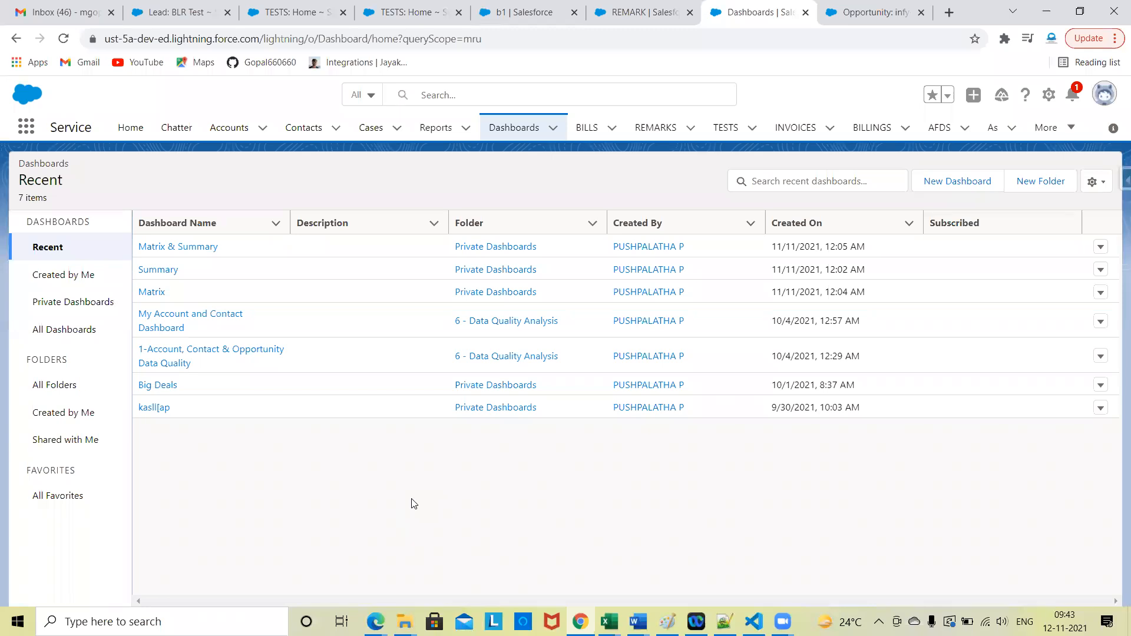
left_click(240, 127)
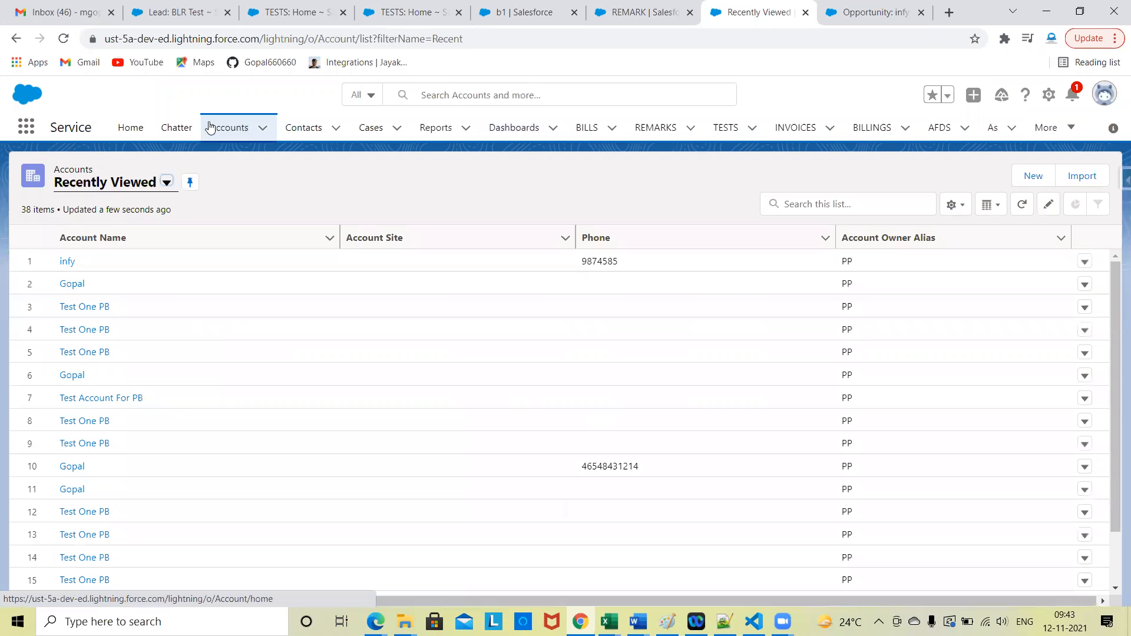
left_click(361, 129)
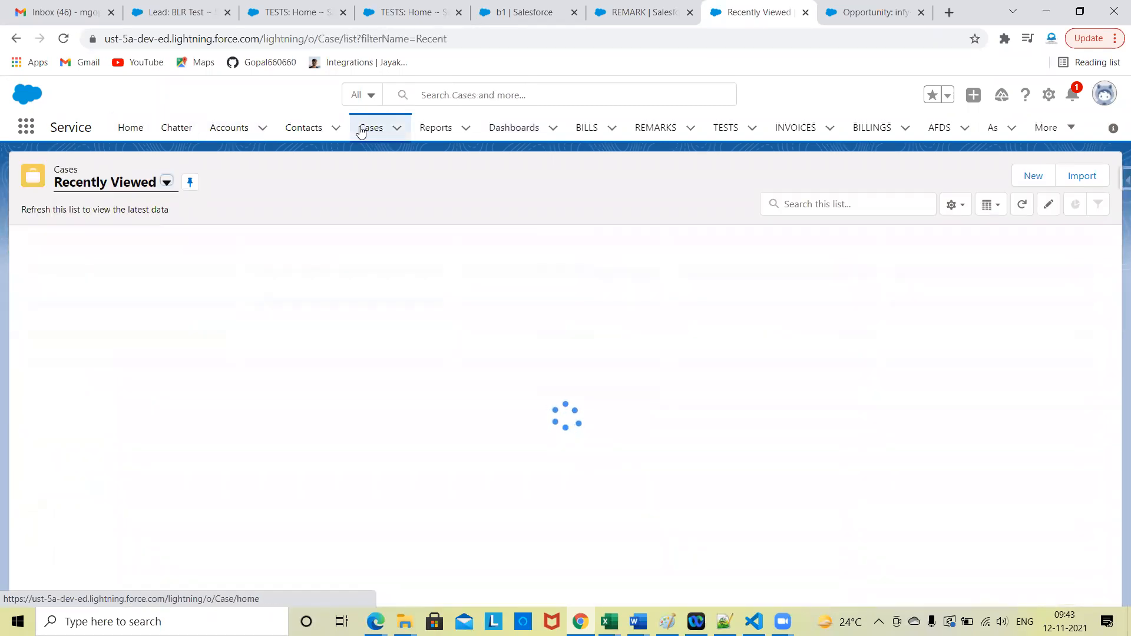
left_click(312, 129)
left_click(358, 127)
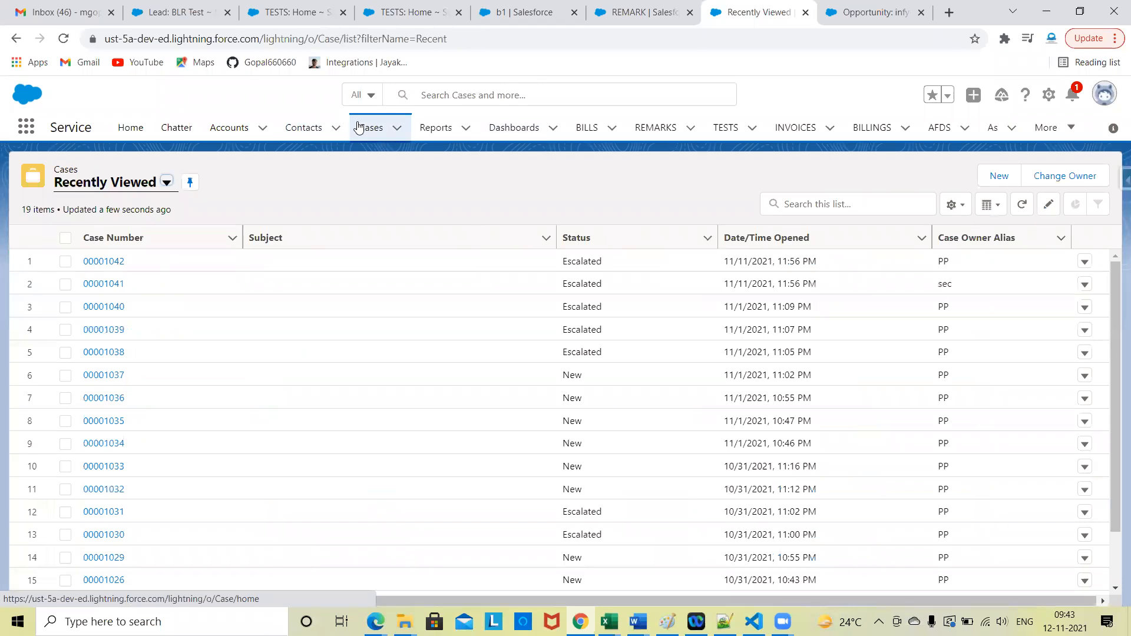
Step: In the Classic session, review the Cases home page and open the first recent case's detail page
left_click(371, 9)
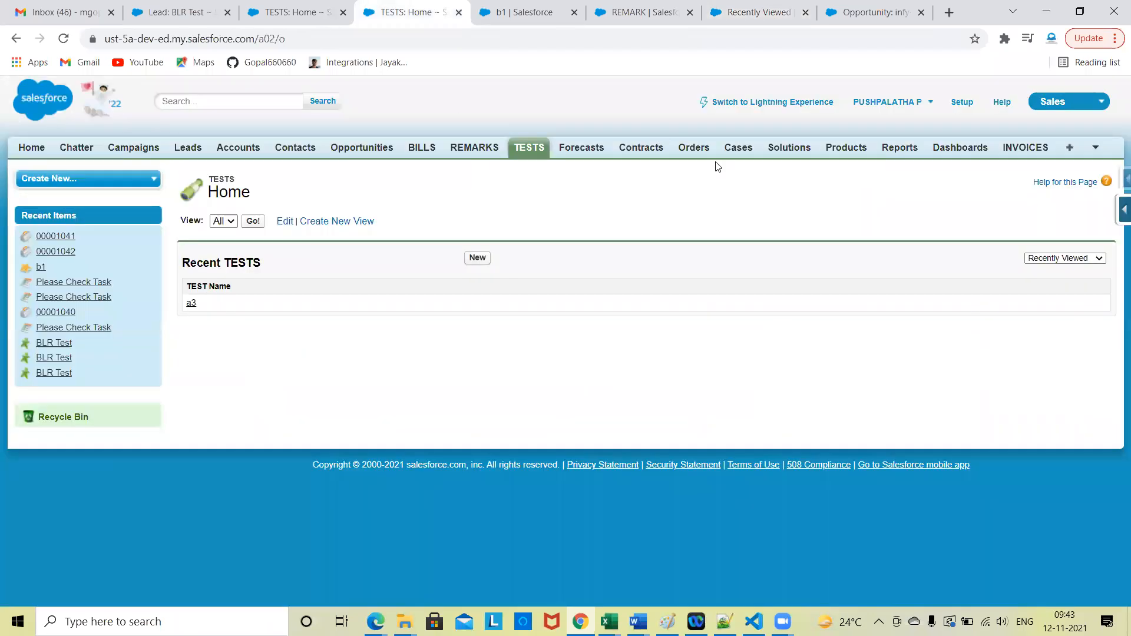
left_click(740, 149)
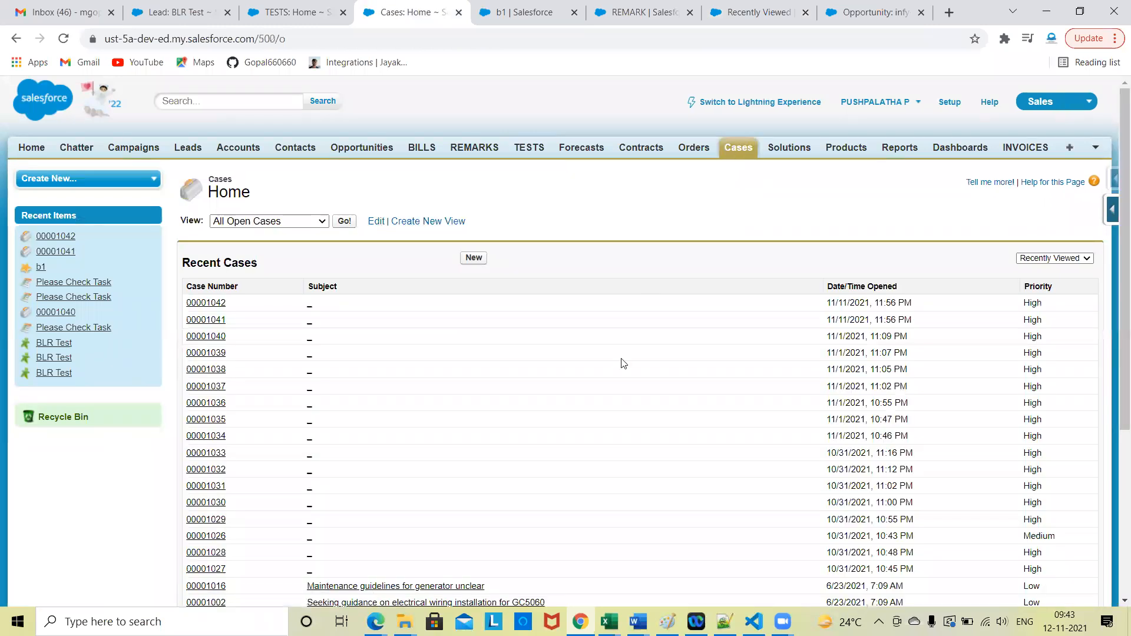
scroll(589, 459, "down", 5)
scroll(589, 462, "up", 5)
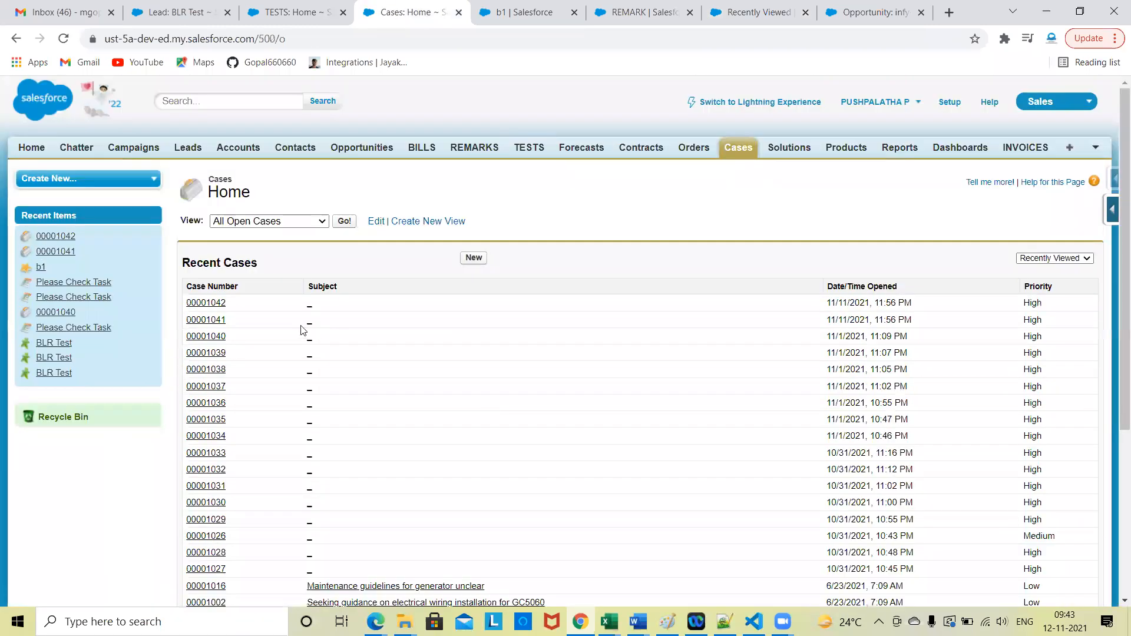
left_click(213, 304)
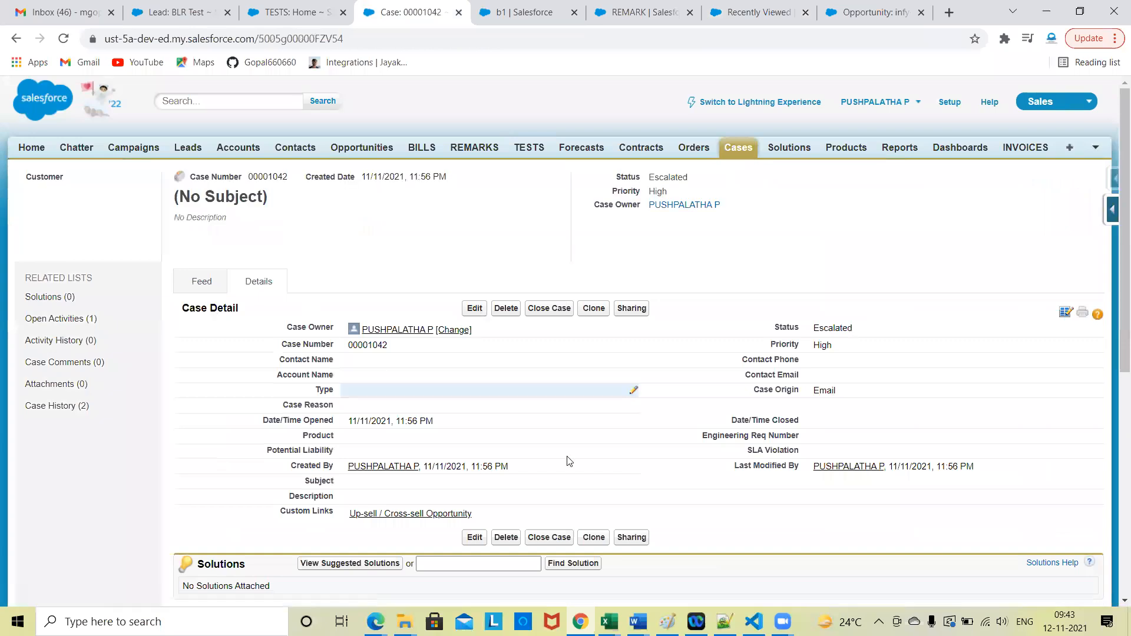
Step: Open the same case in Lightning and examine its related lists, including open activities, case comments and attachments
left_click(607, 6)
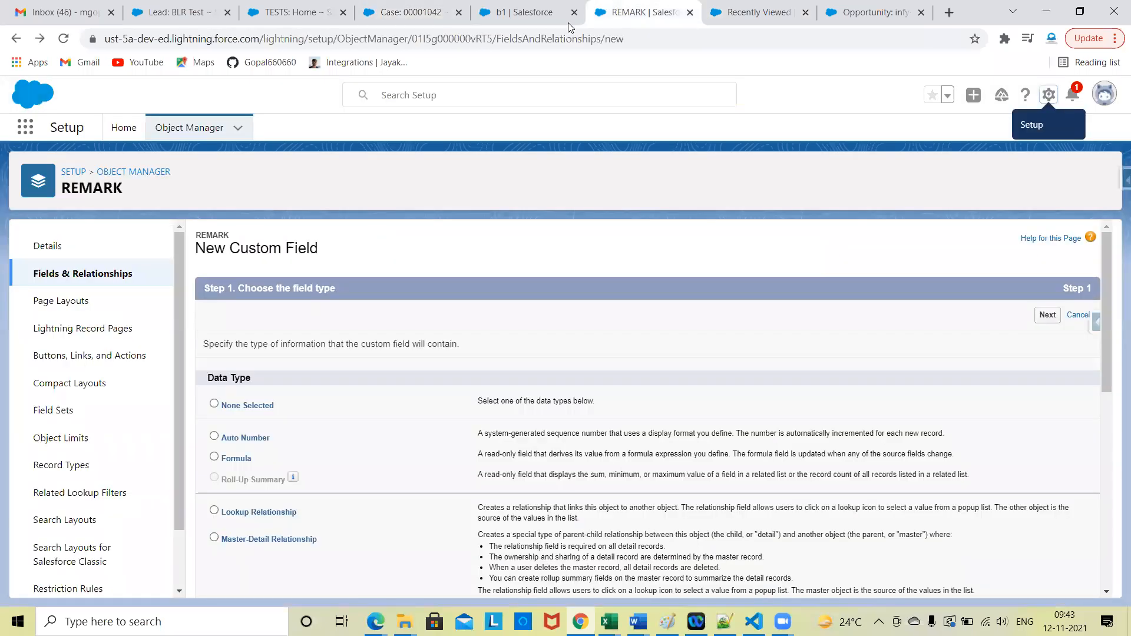
left_click(754, 11)
left_click(99, 263)
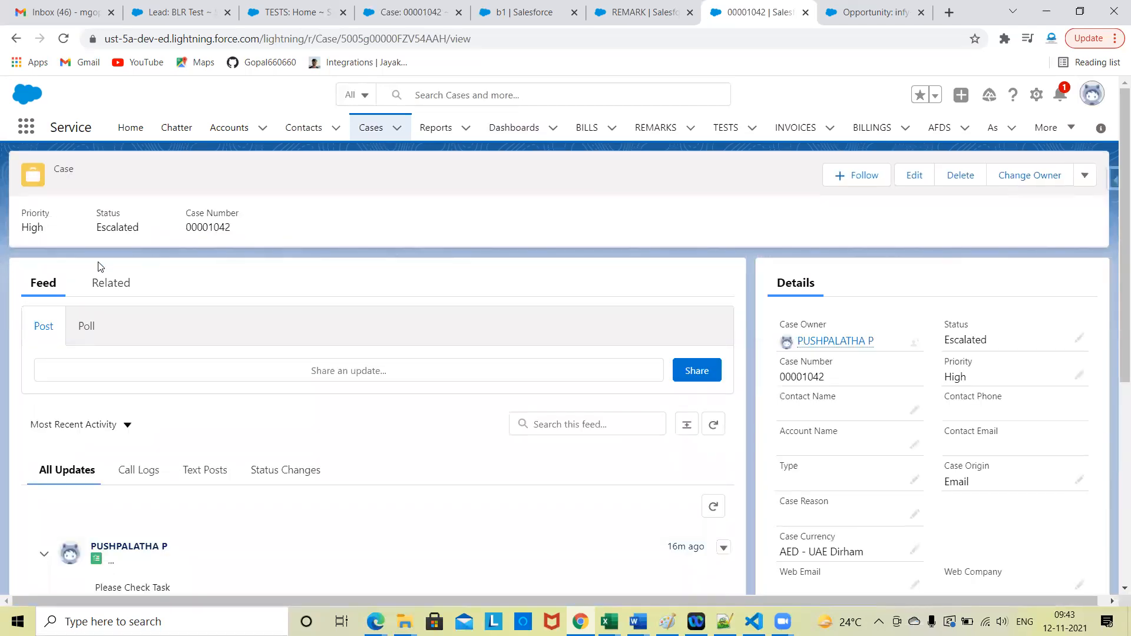
left_click(122, 293)
scroll(370, 474, "down", 10)
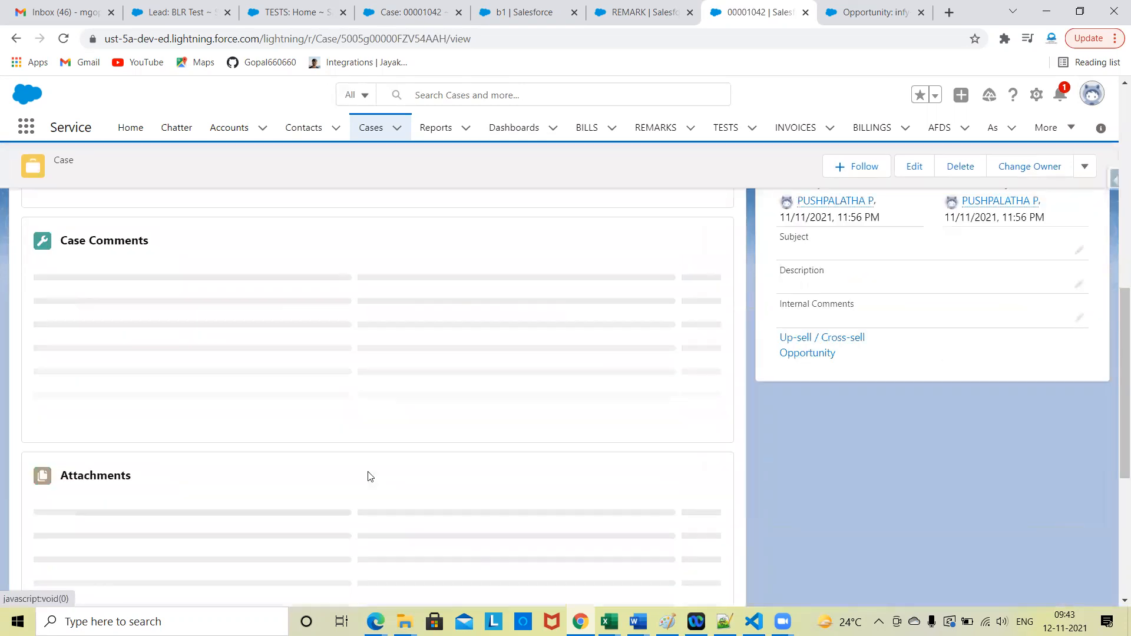
scroll(370, 475, "up", 10)
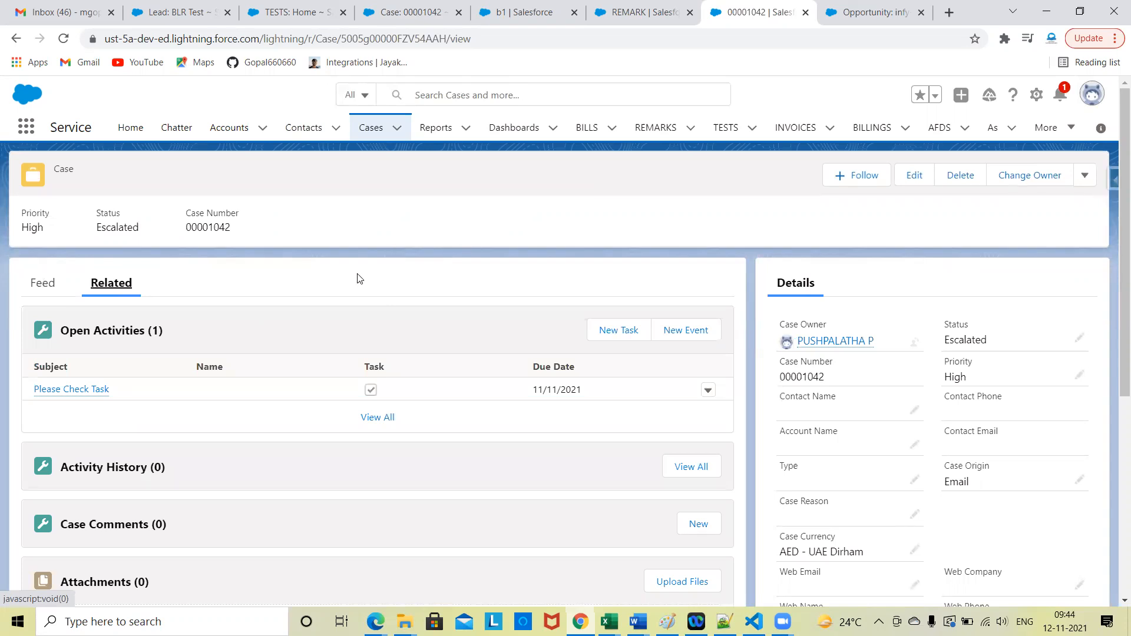
scroll(535, 429, "down", 6)
scroll(536, 431, "up", 6)
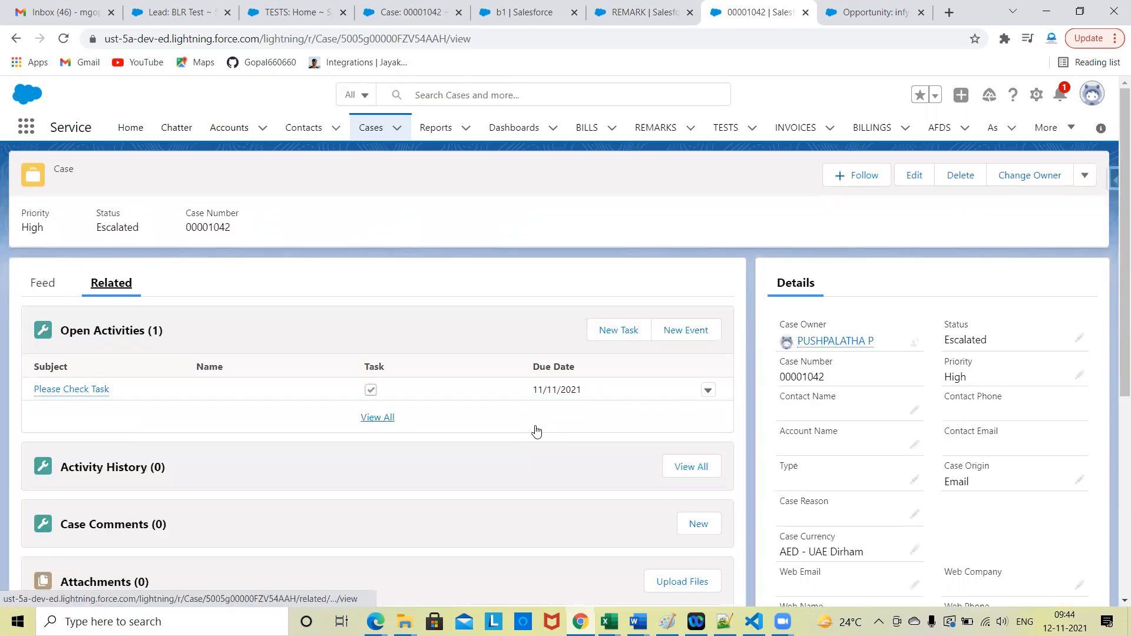